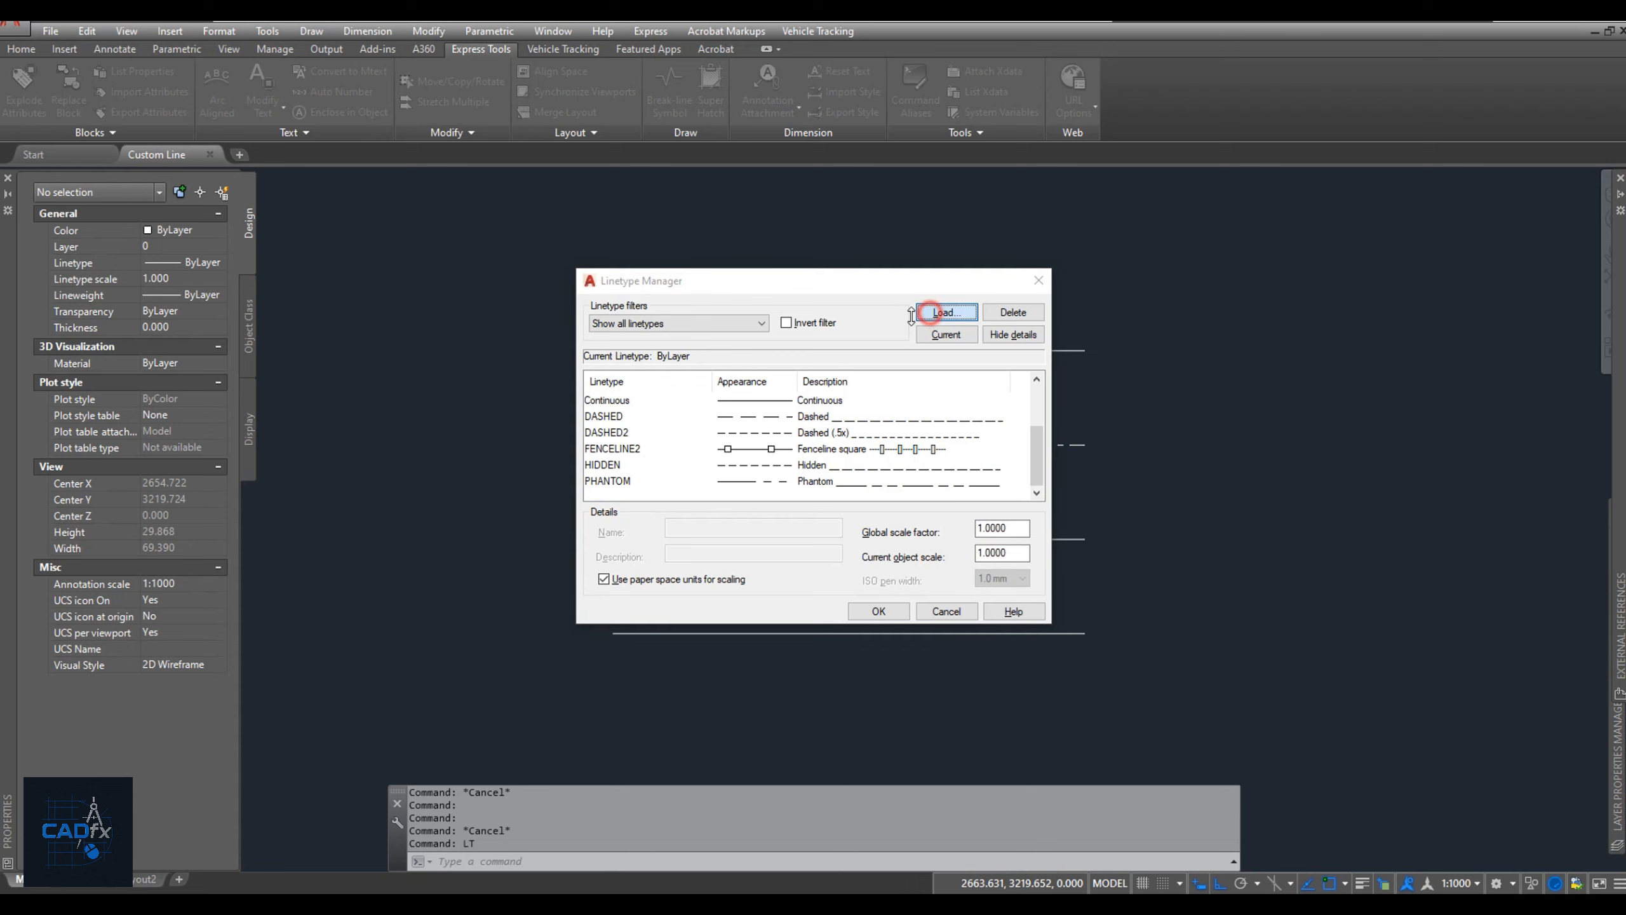
Load the HOT_WATER_SUPPLY linetype from acadiso.lin into the drawing and accept the Linetype Manager.
scroll(832, 461, down, 8)
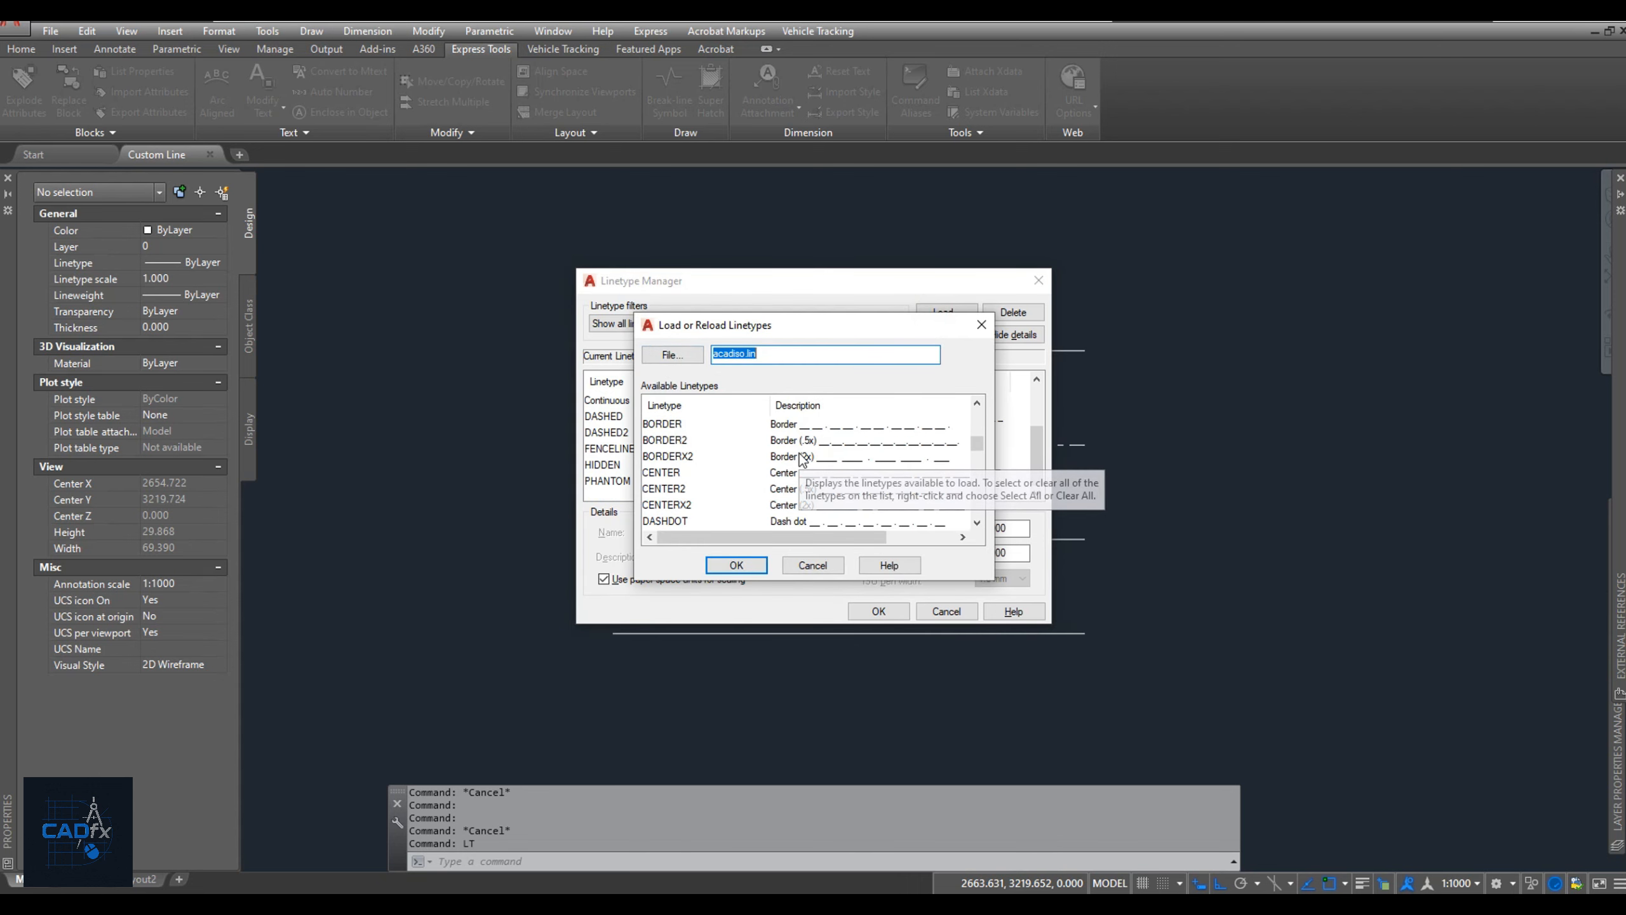
scroll(900, 468, down, 2)
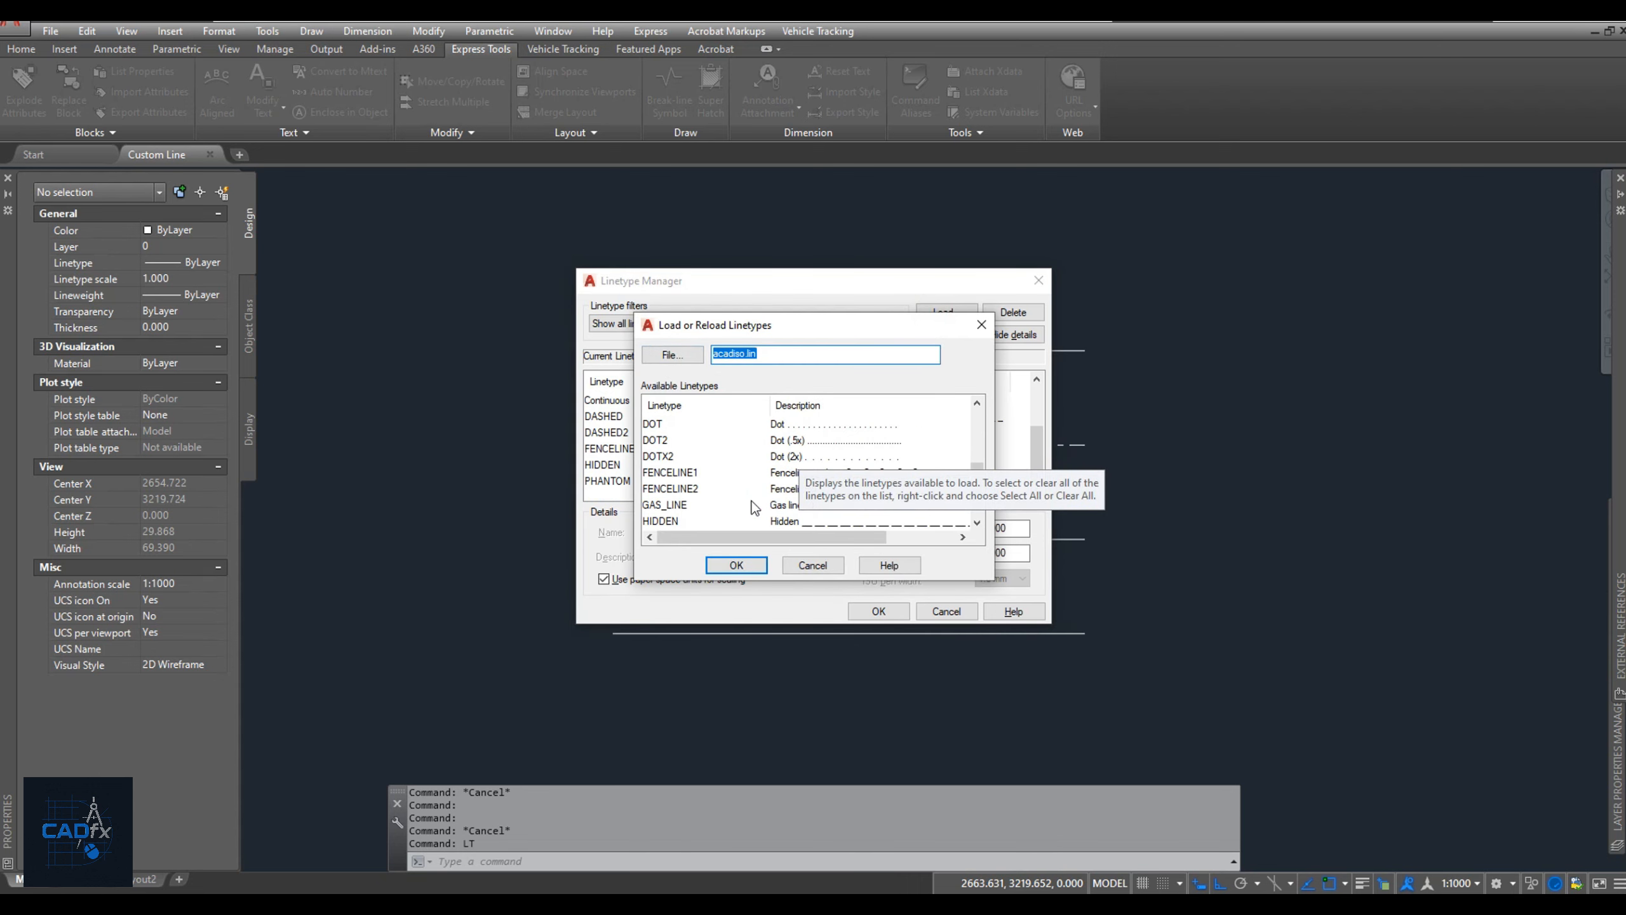
scroll(745, 462, down, 2)
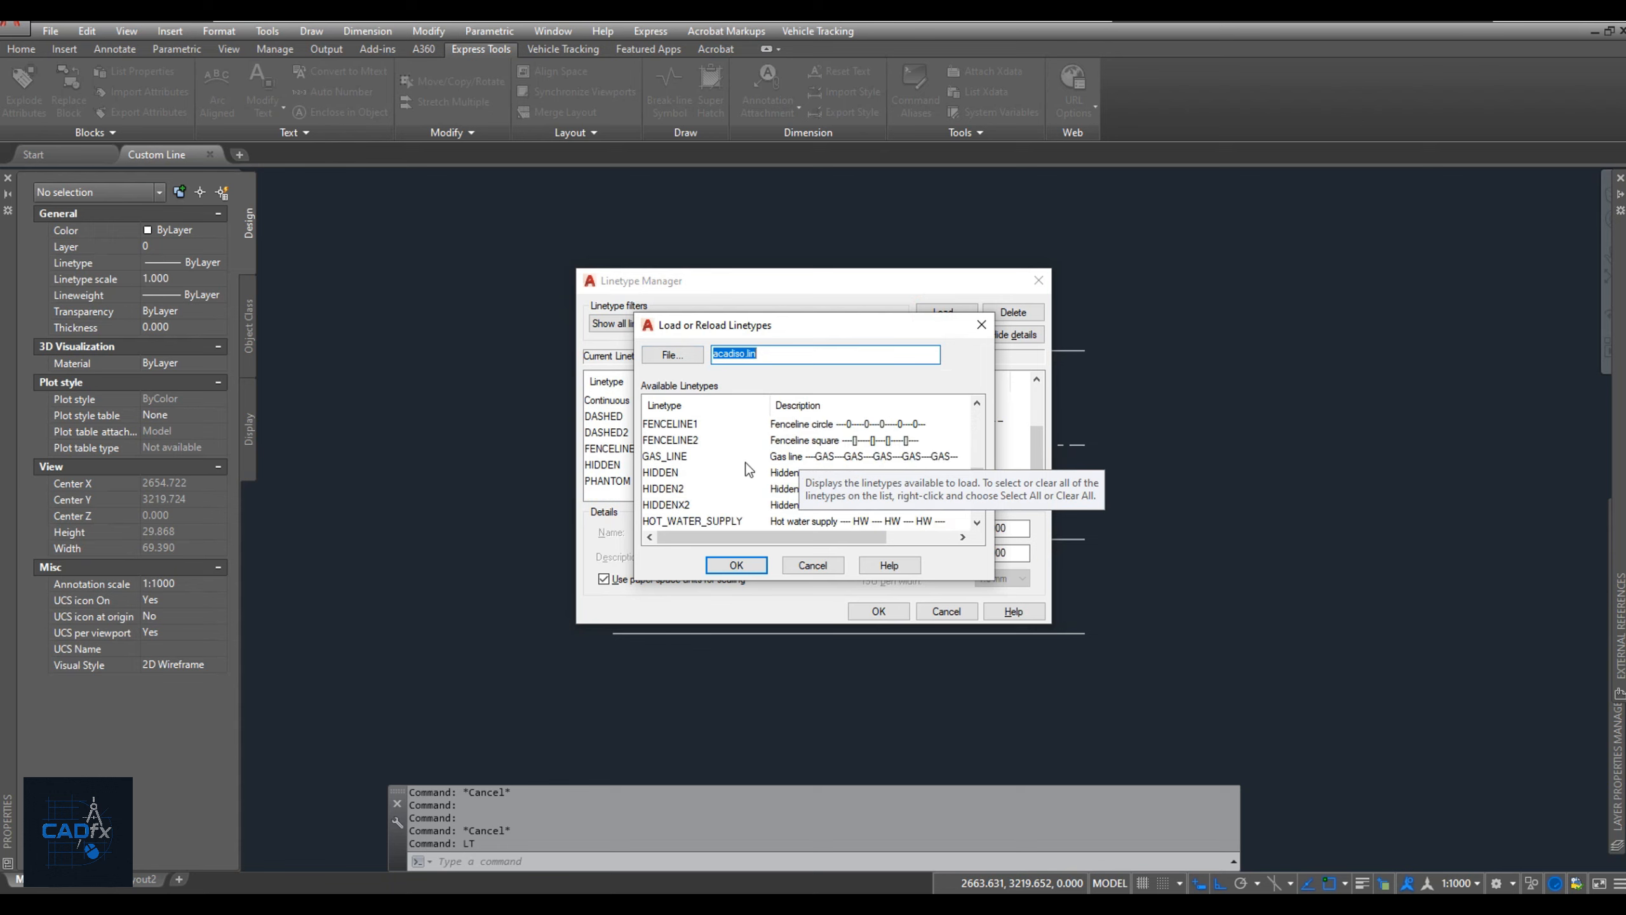
scroll(734, 458, down, 3)
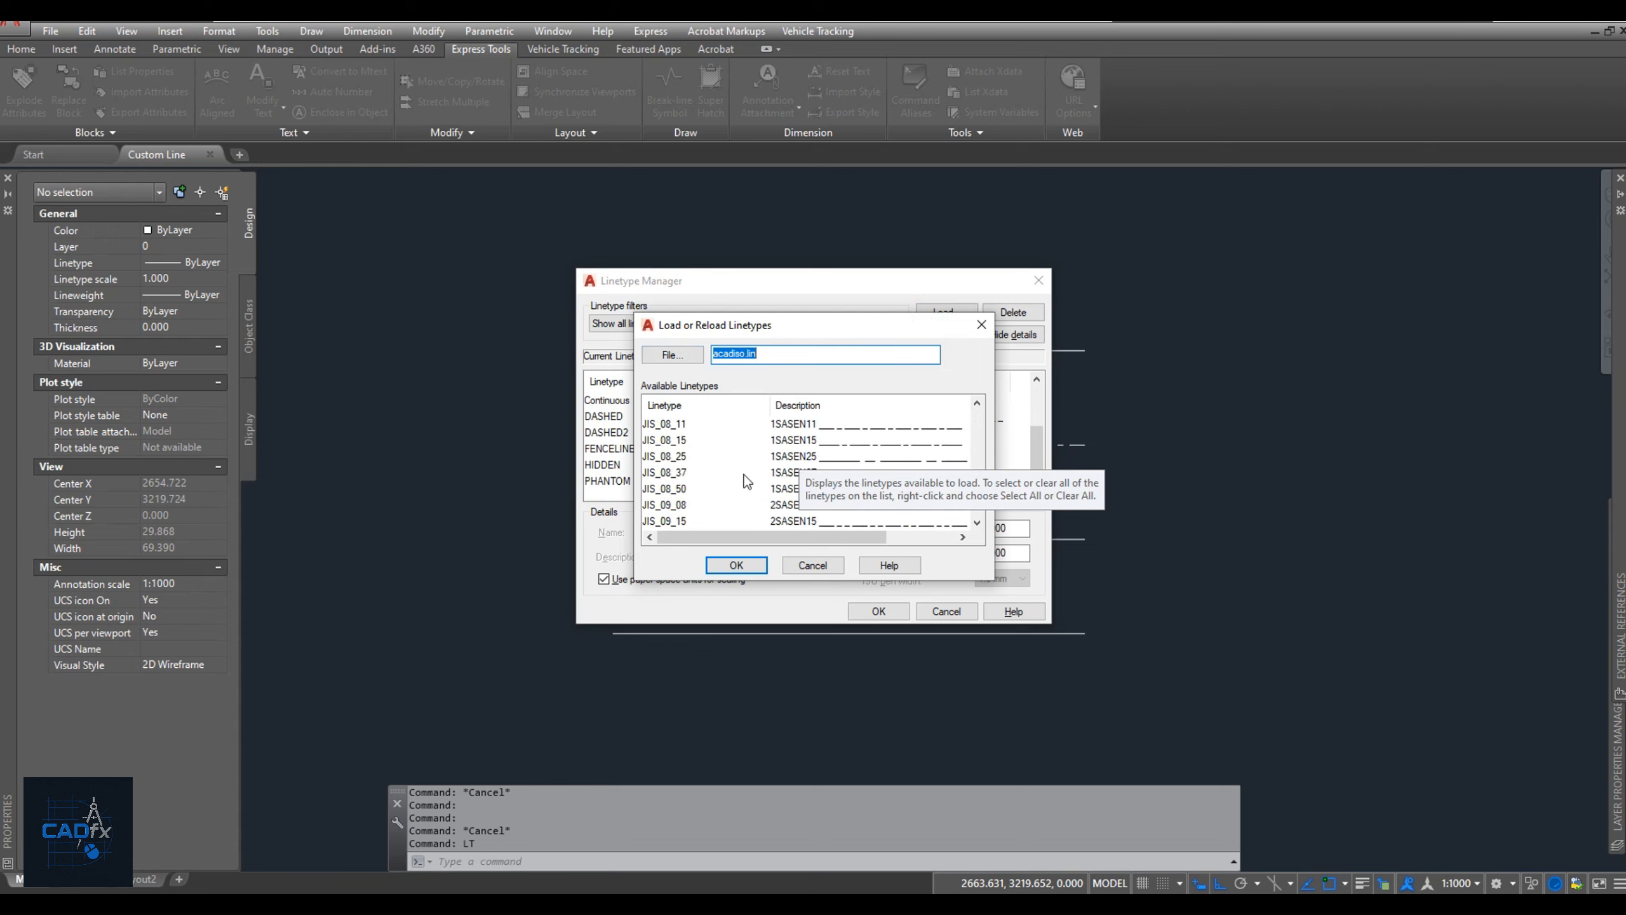
scroll(787, 468, up, 3)
scroll(800, 468, down, 1)
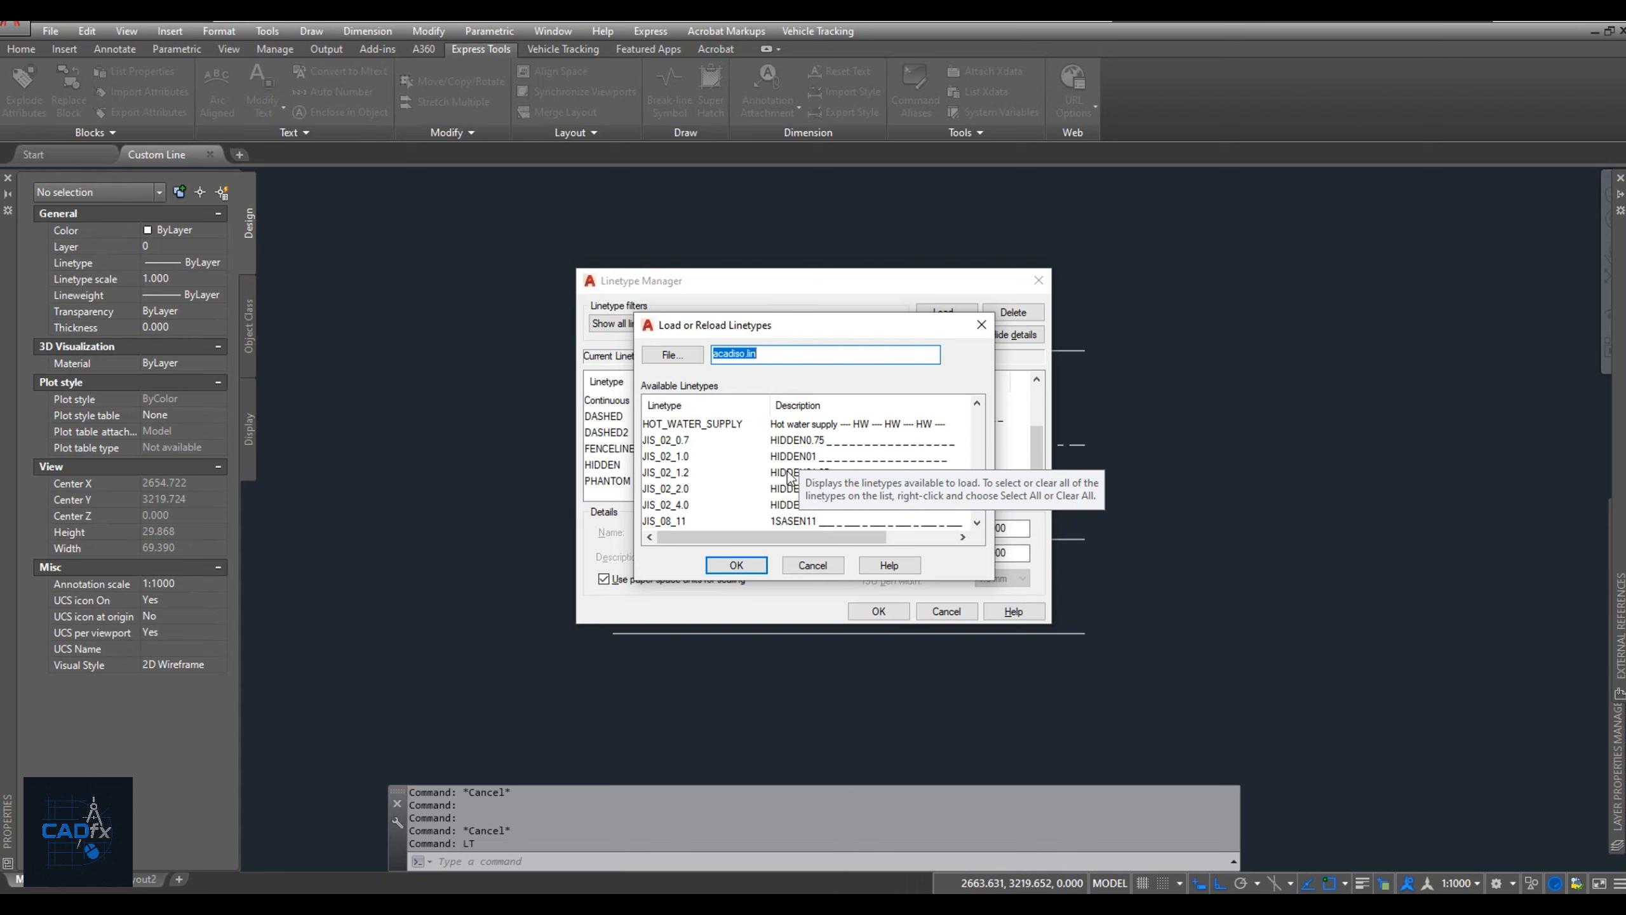
click(737, 423)
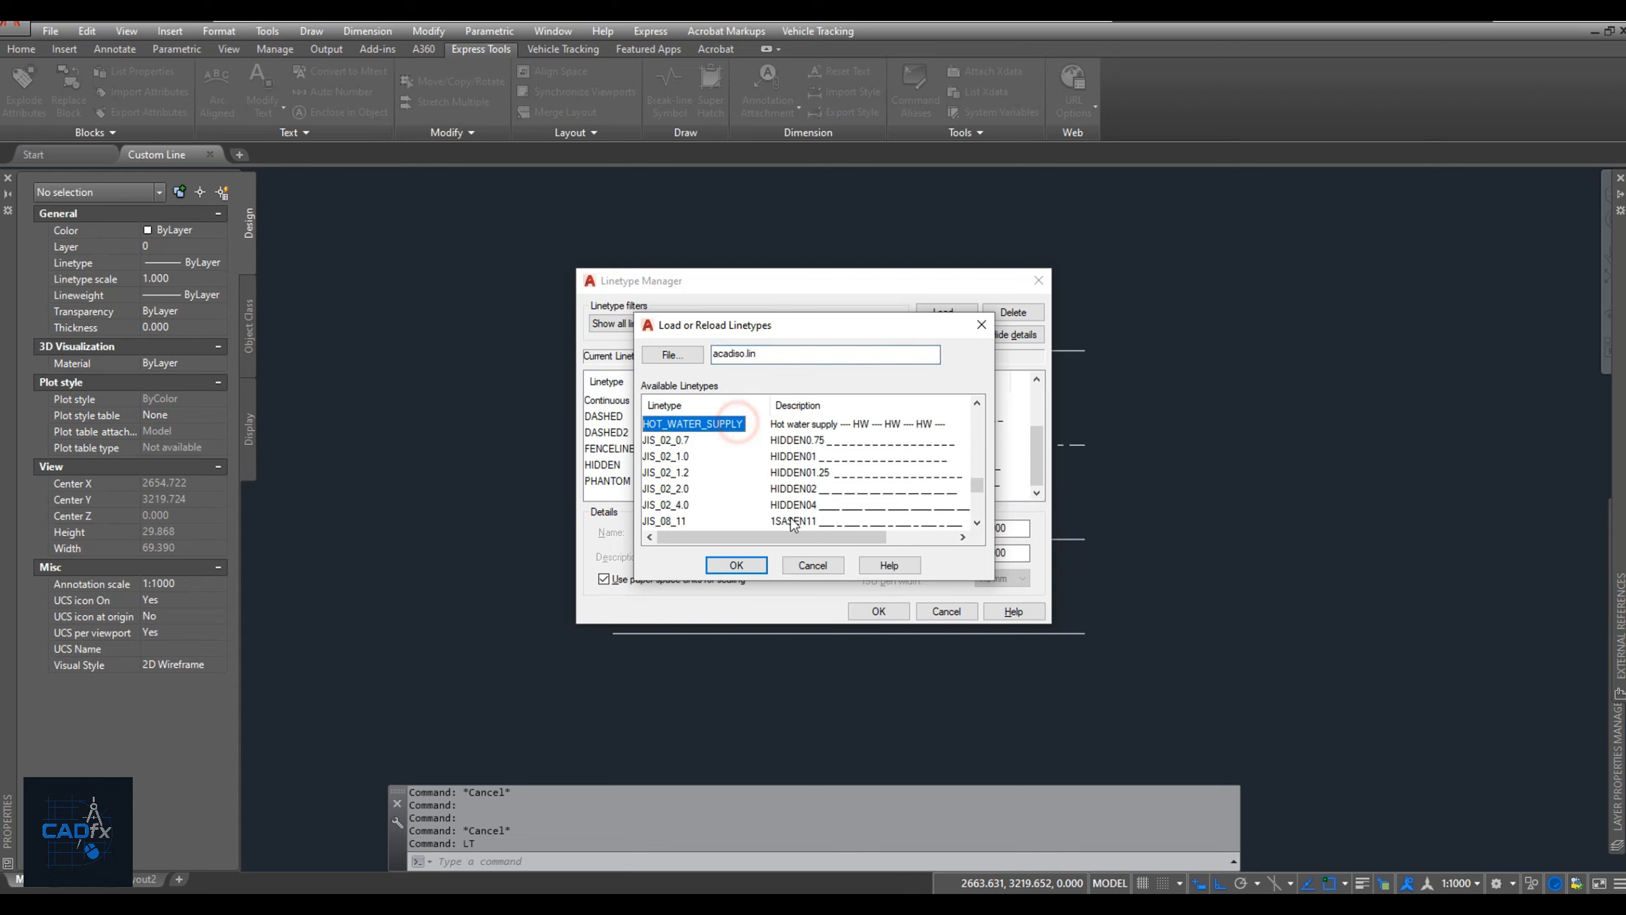
click(736, 564)
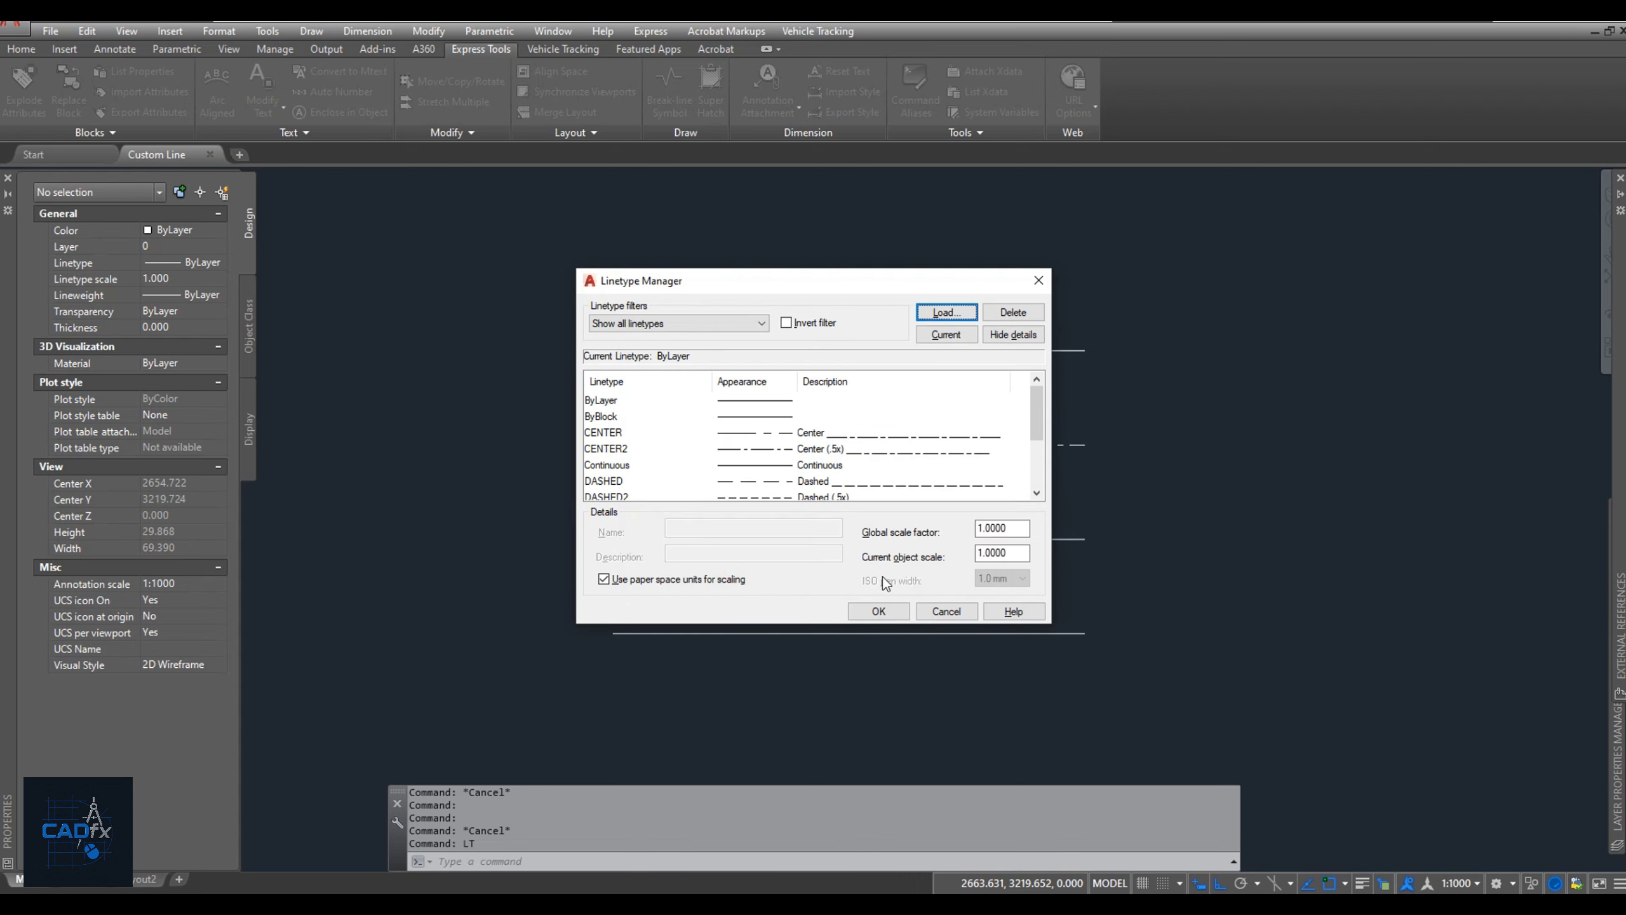
click(879, 610)
Assign the HOT_WATER_SUPPLY linetype to the third horizontal line from the top.
click(882, 538)
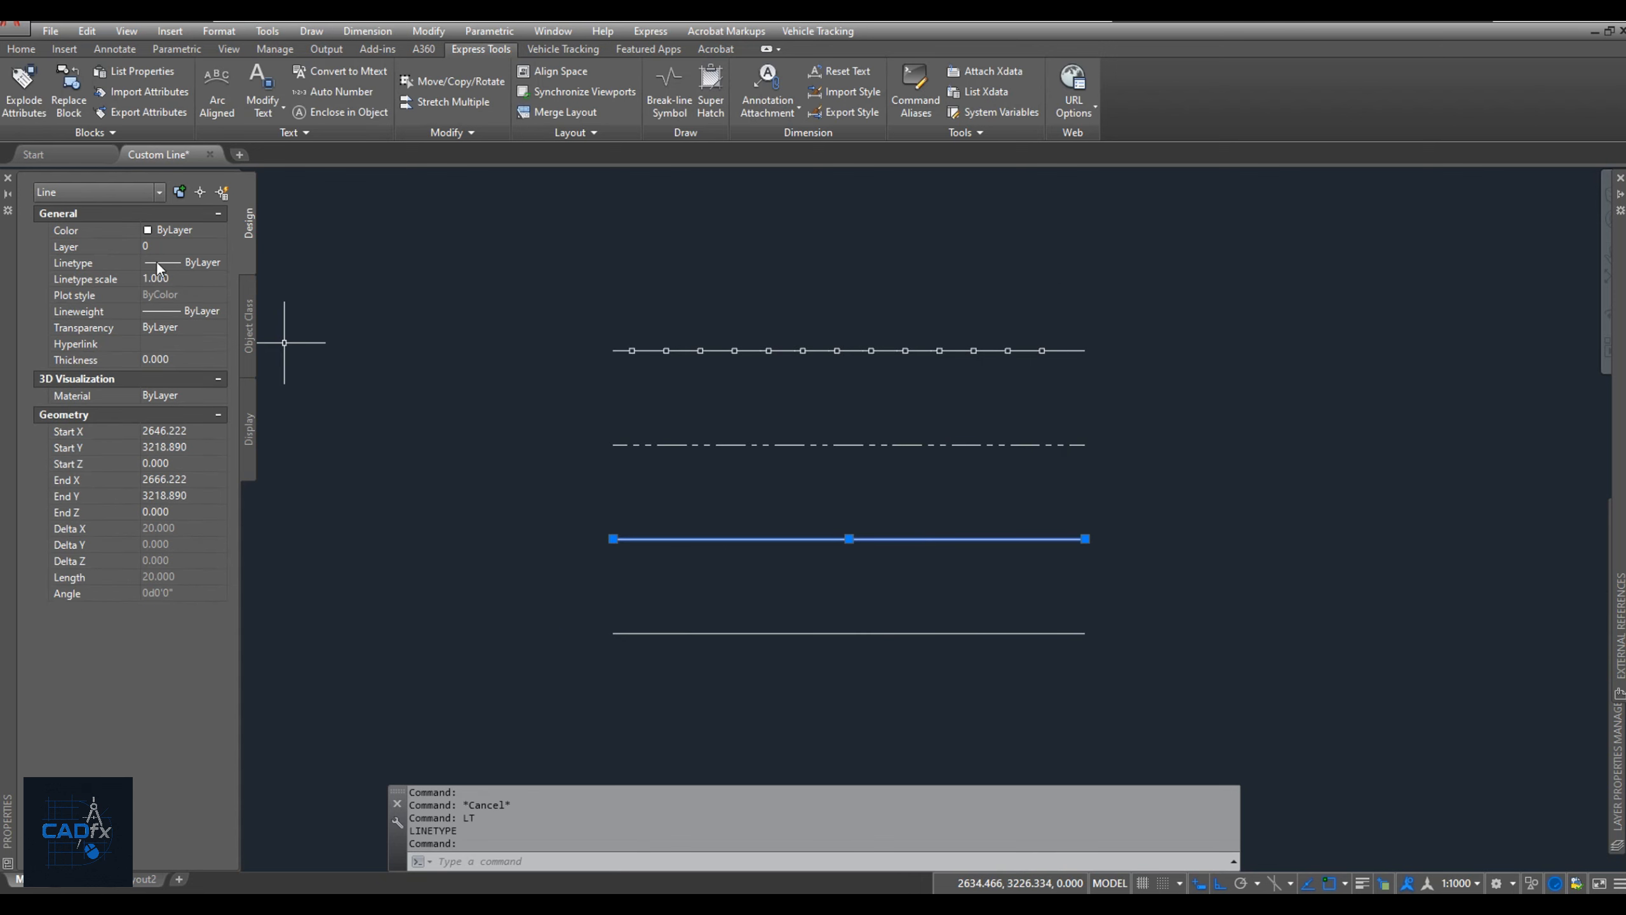
click(157, 263)
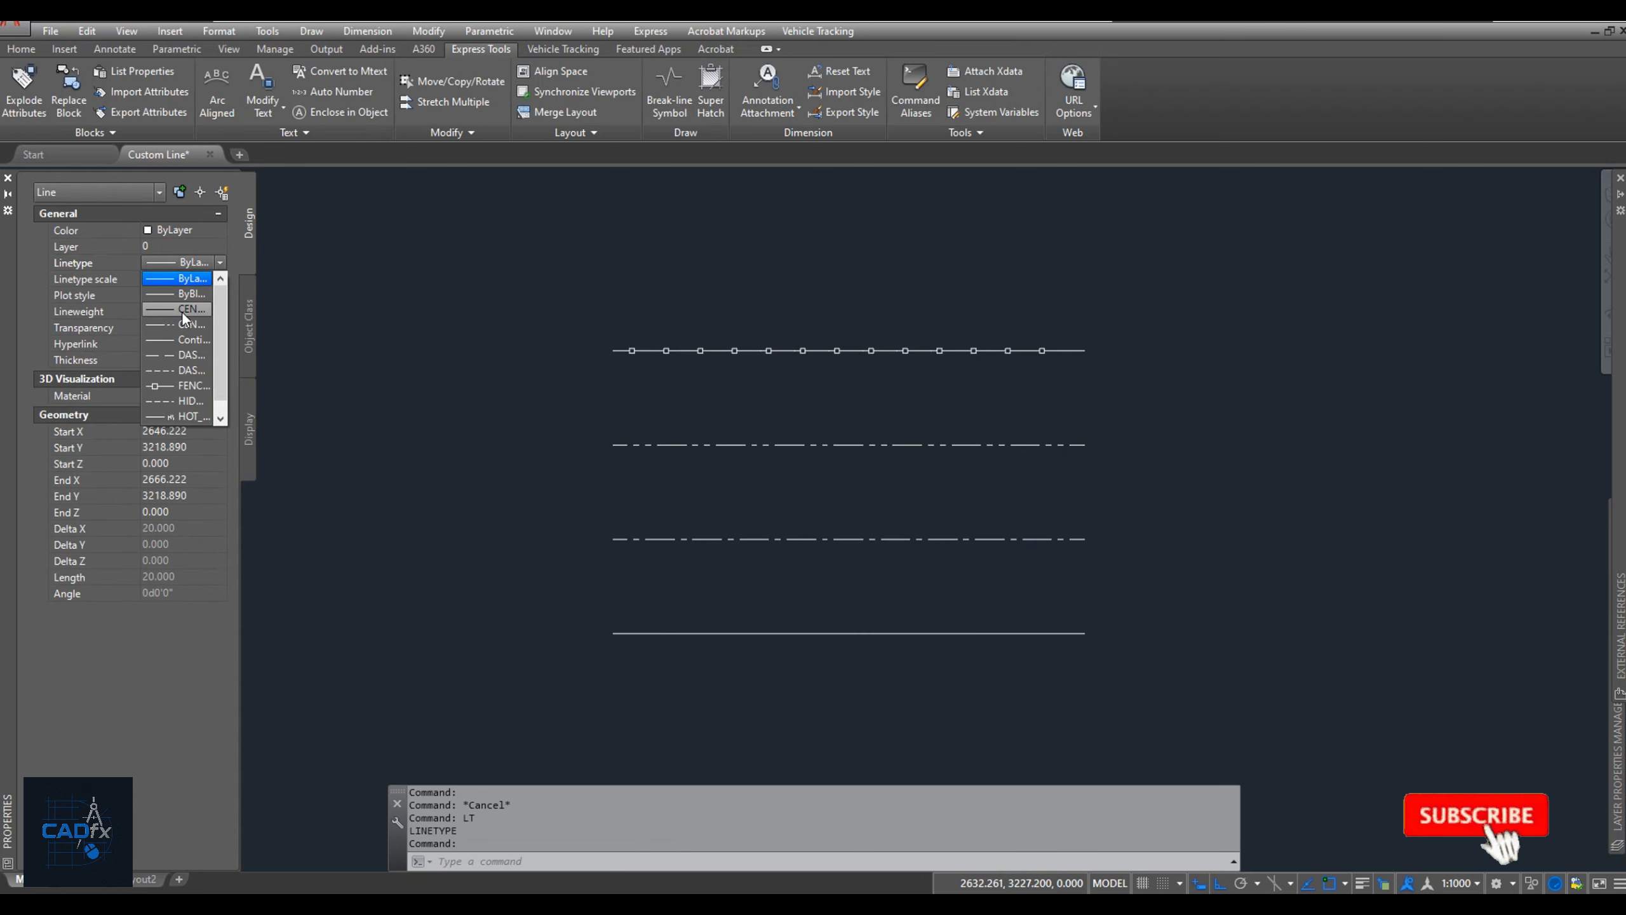
click(172, 417)
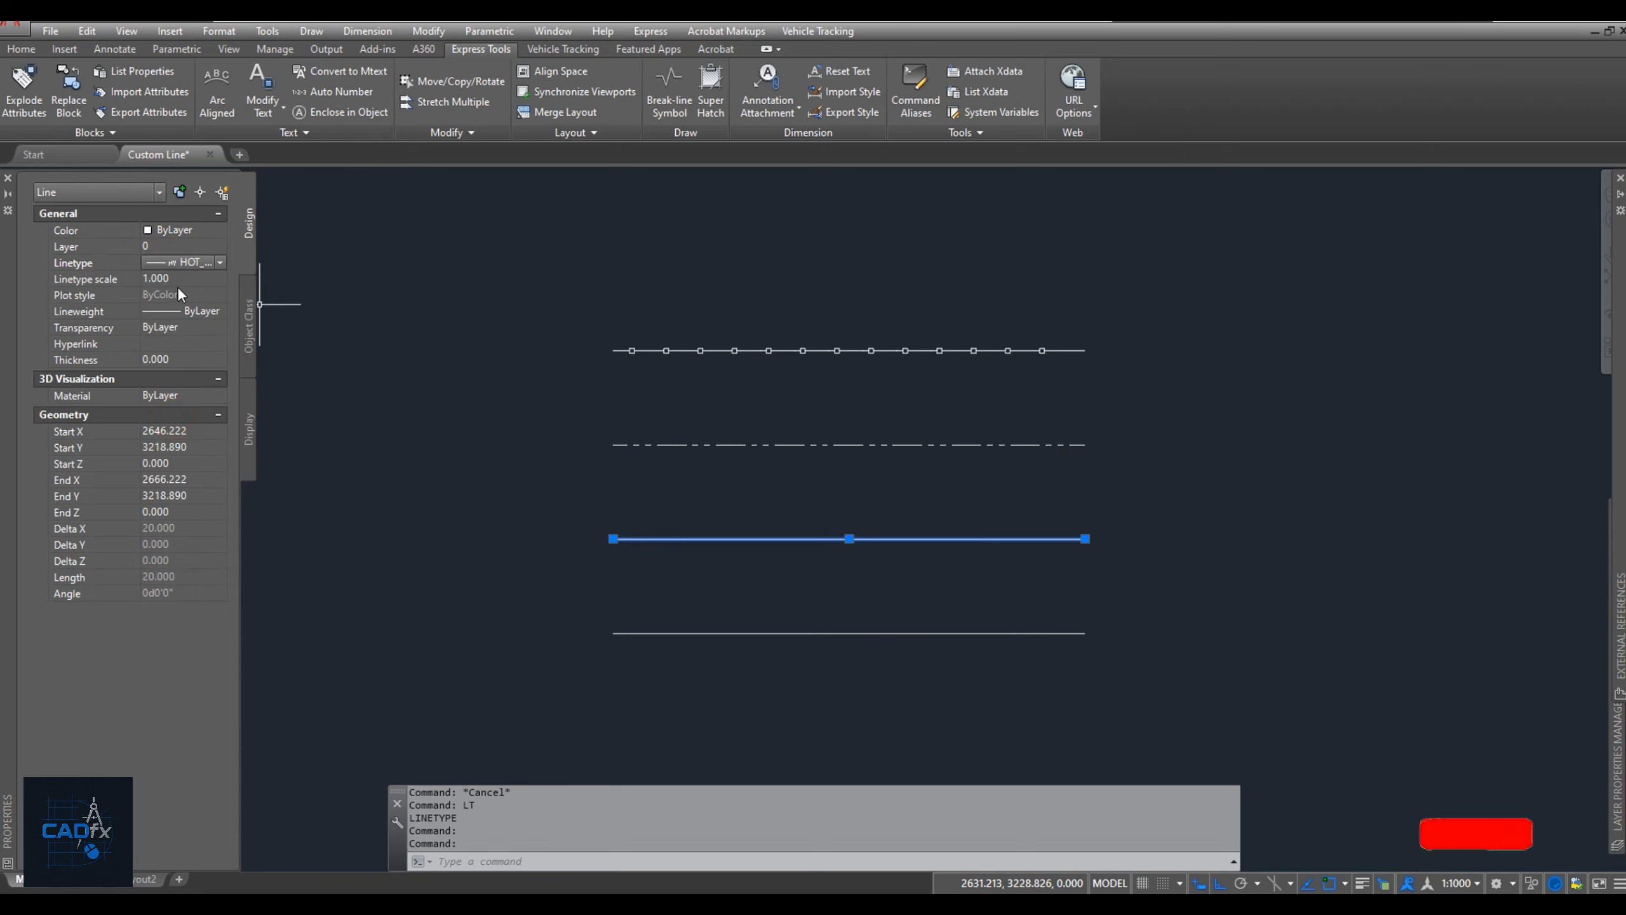
Try a linetype scale of 0.05 on the hot water line, settle on 0.1, and deselect the line.
click(179, 278)
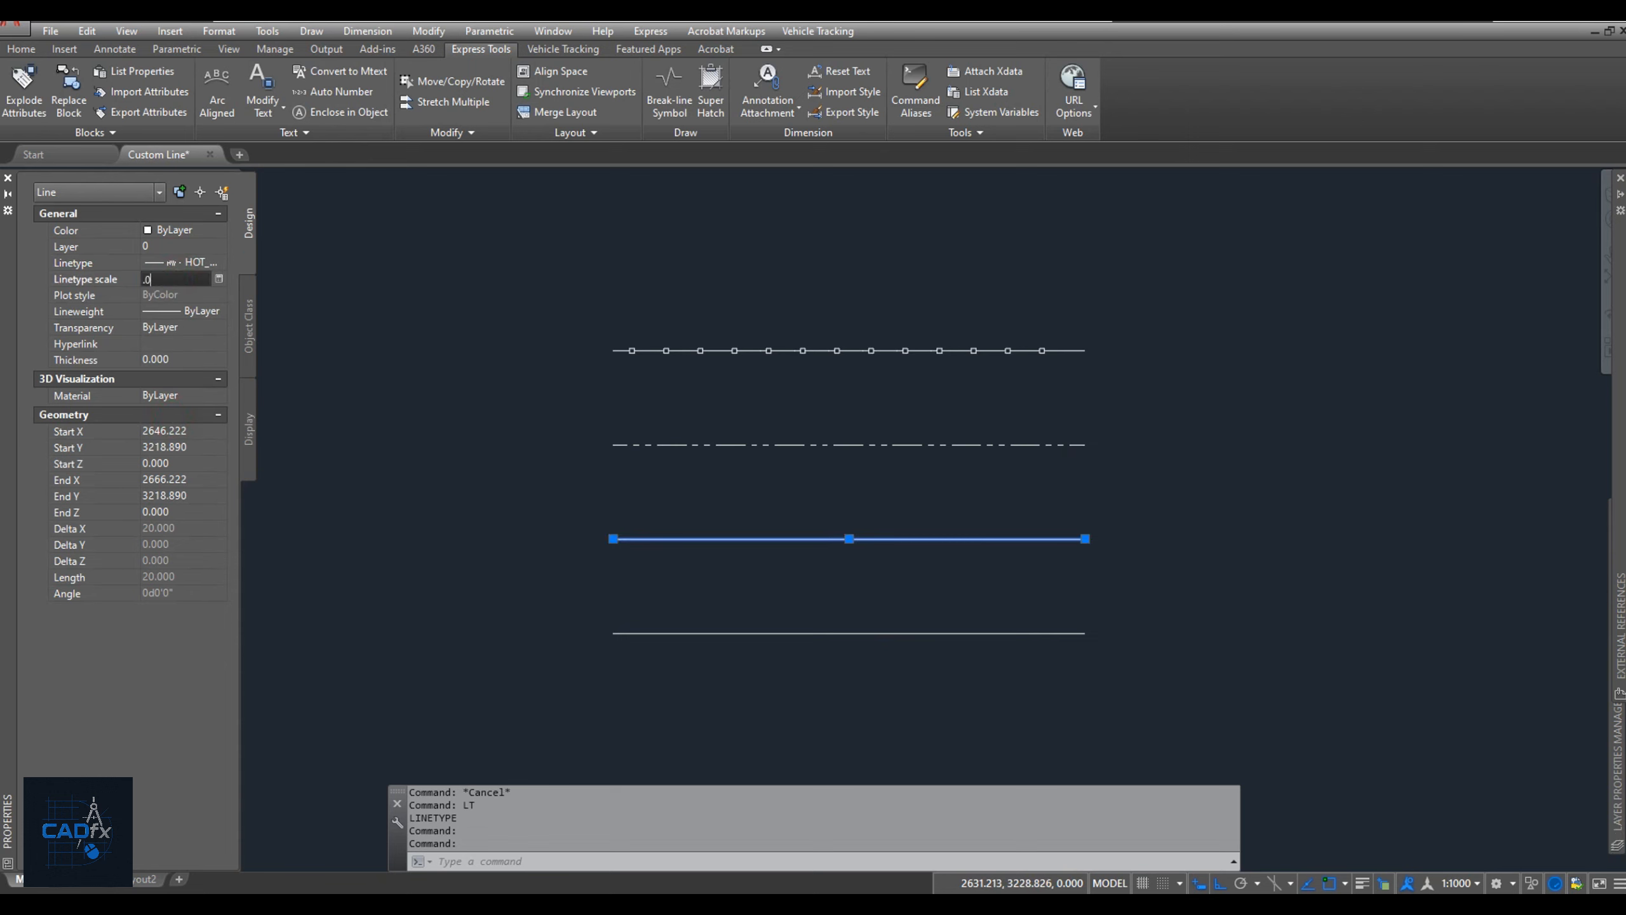
key(Return)
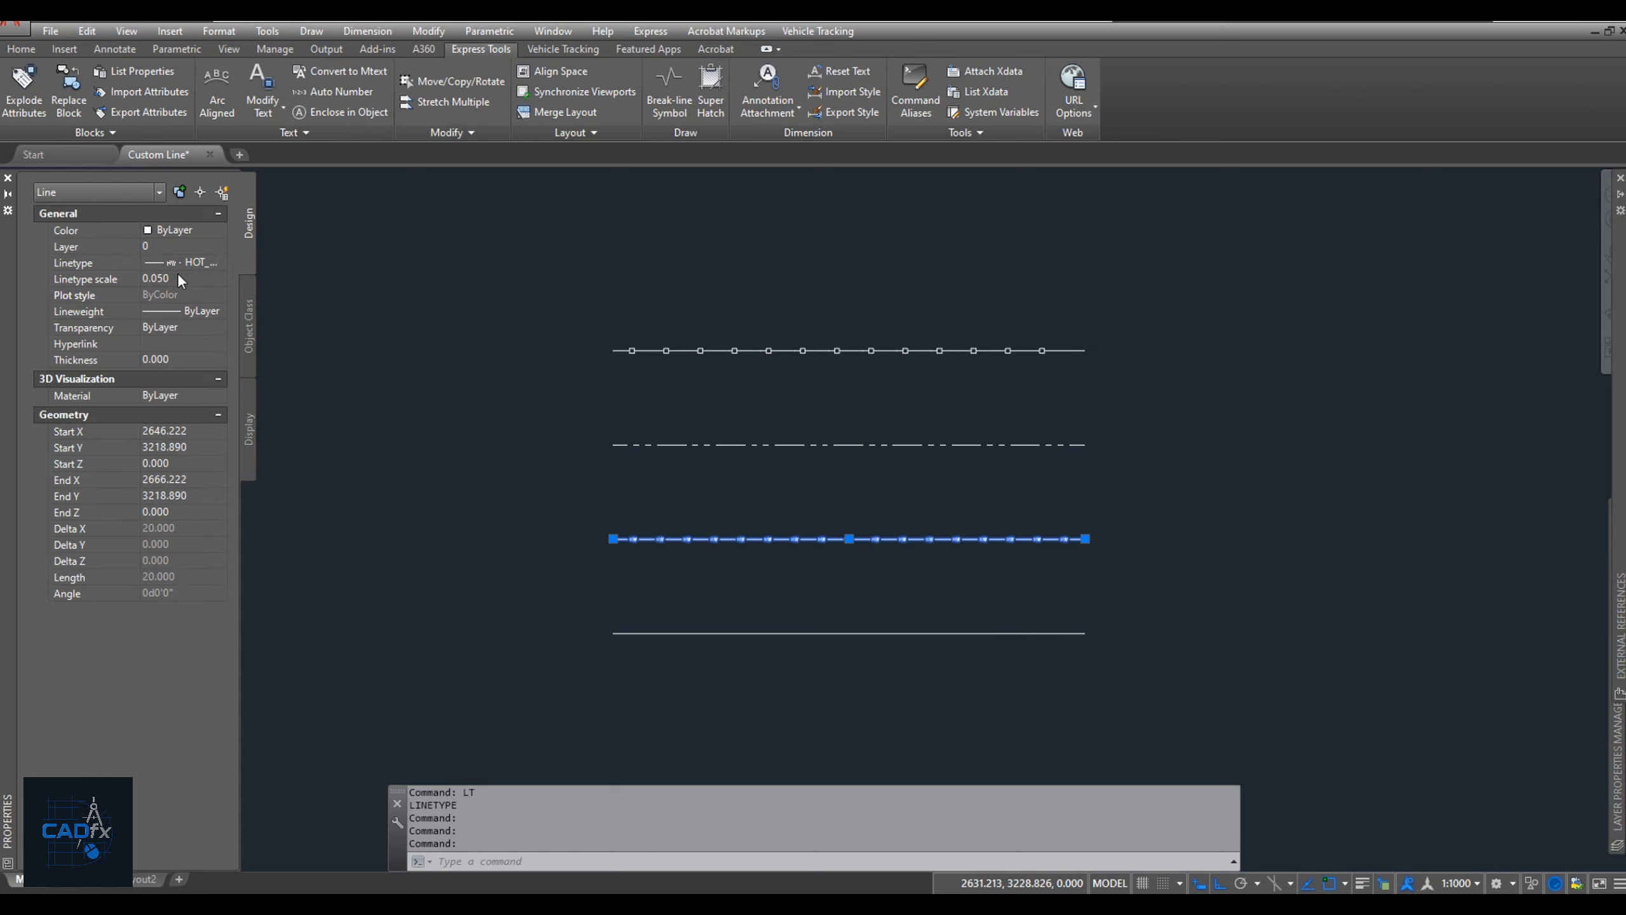
click(179, 278)
key(Return)
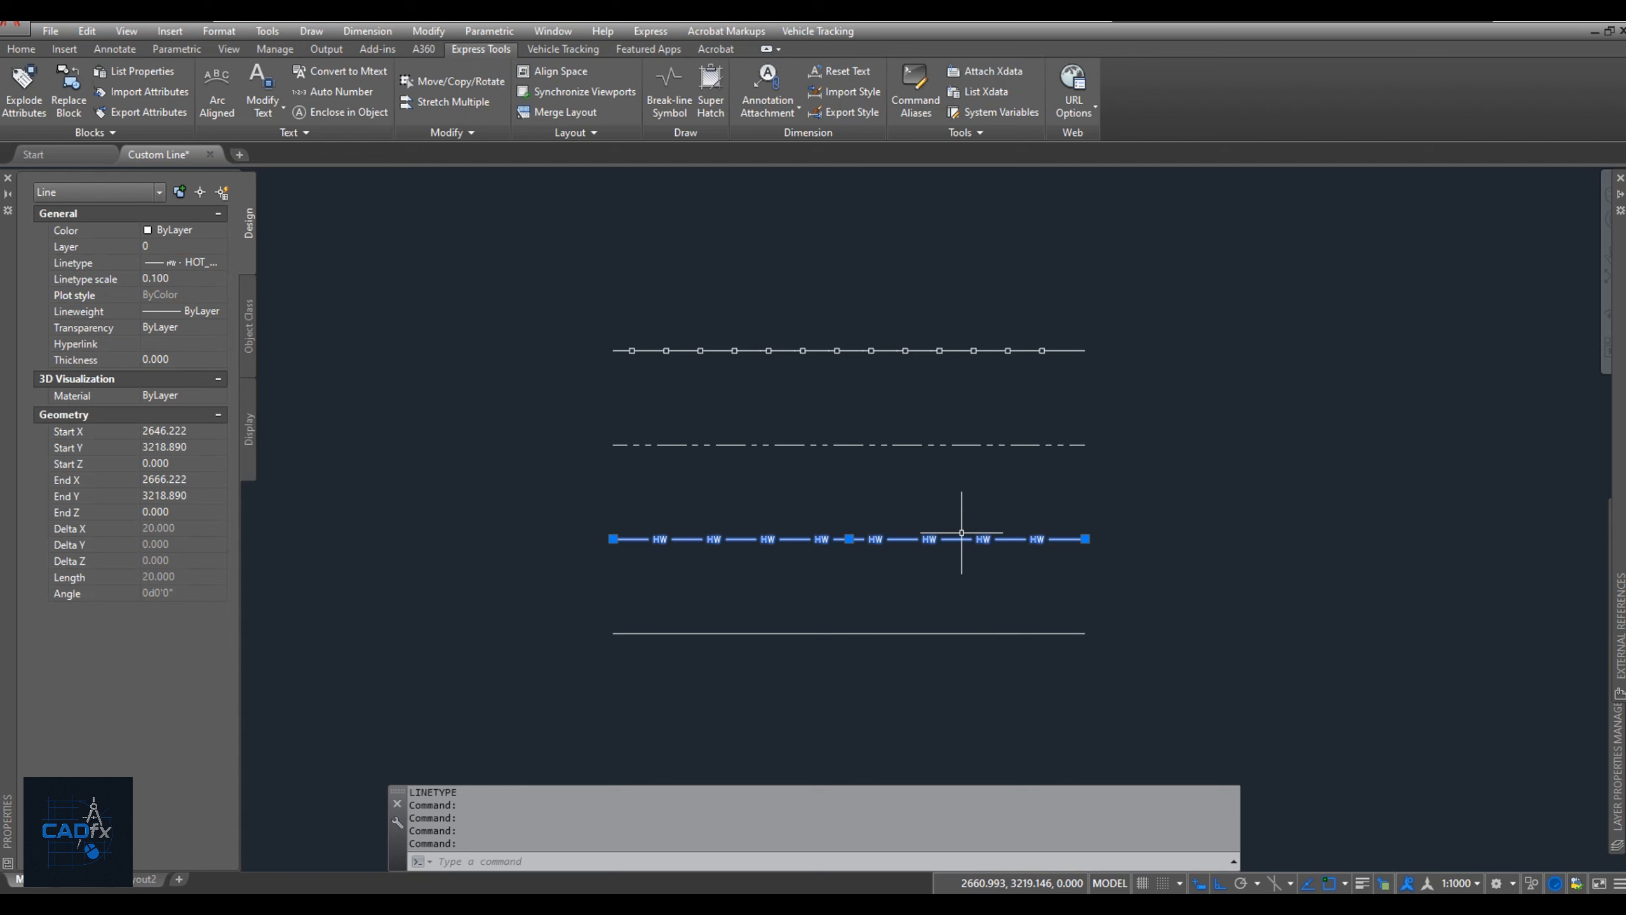
key(Escape)
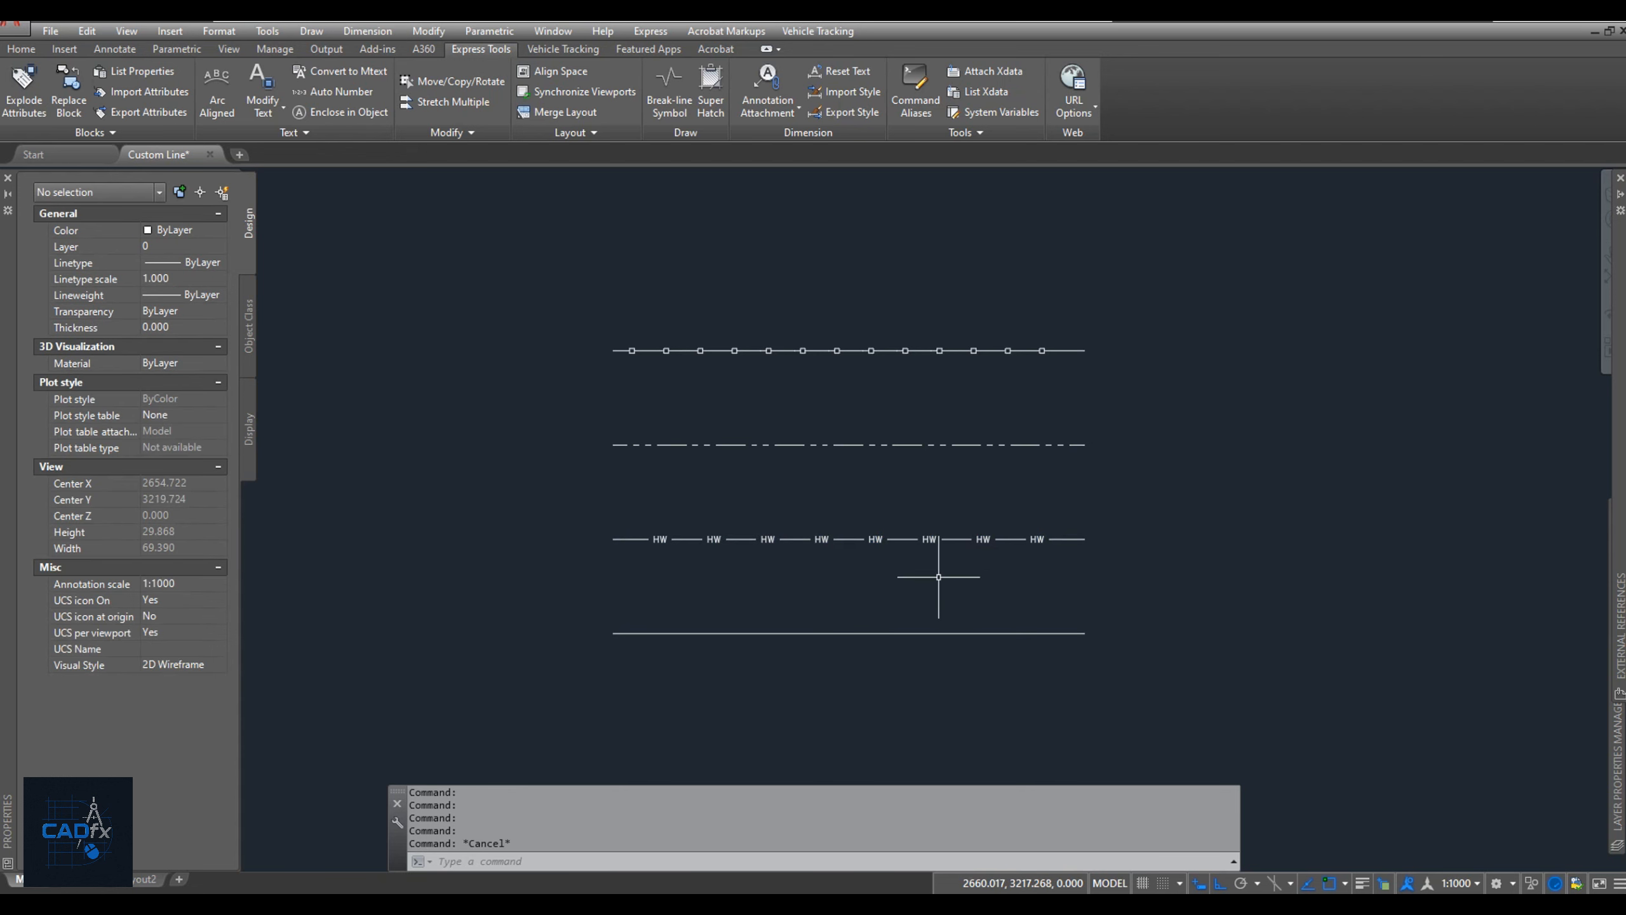
Assign the CENTER2 linetype to the lowest horizontal line and deselect it.
click(913, 658)
click(903, 618)
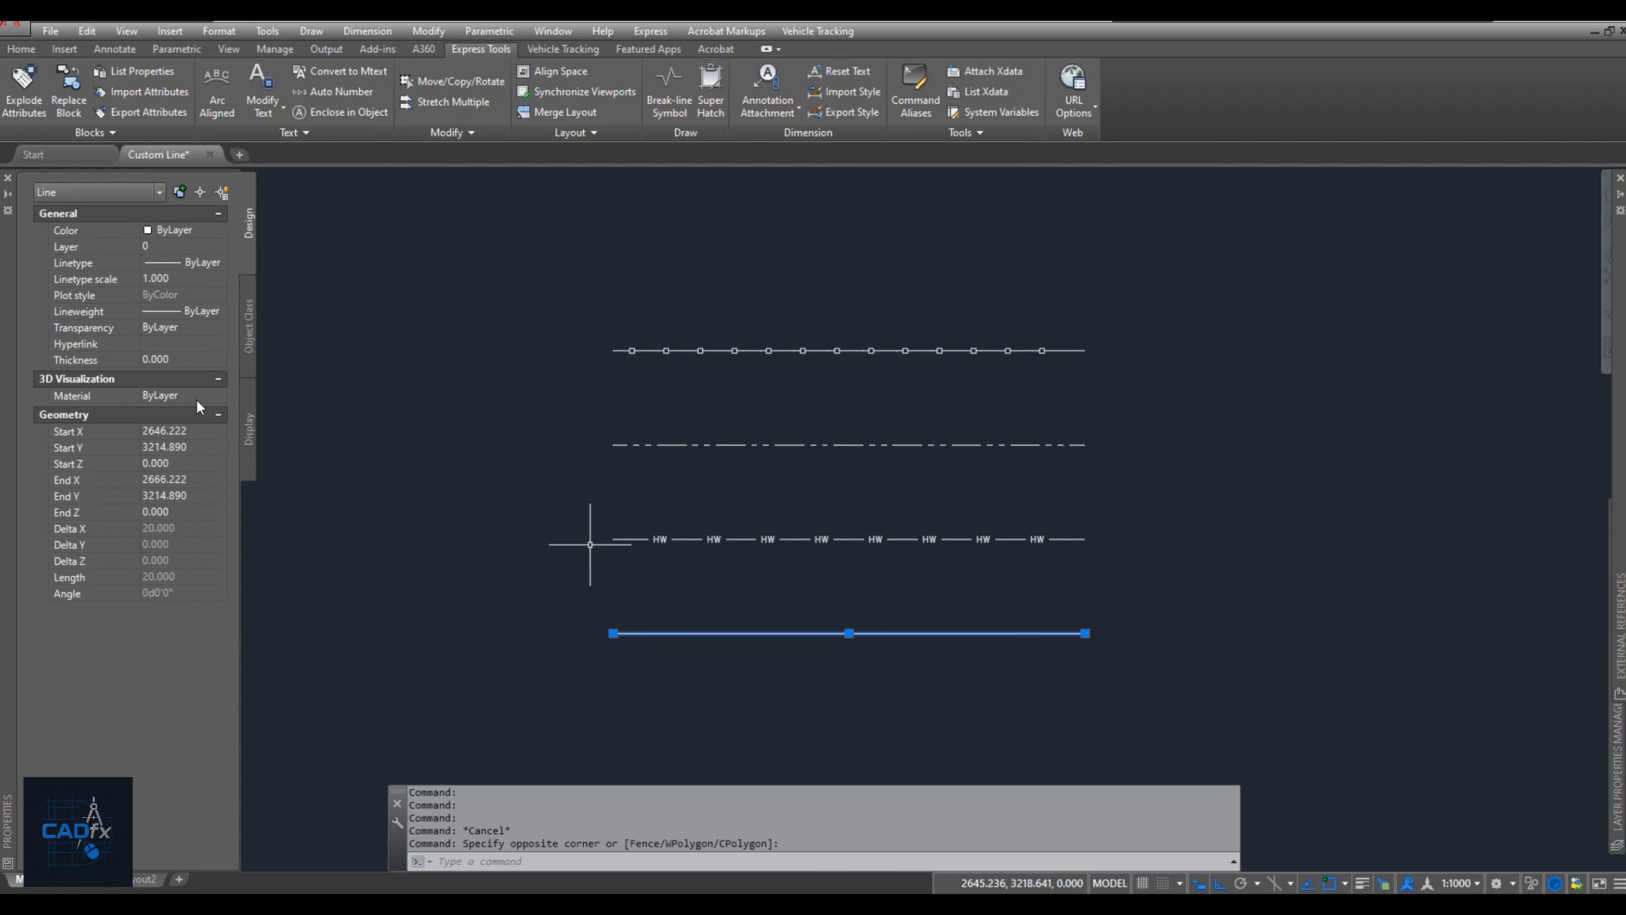
click(191, 264)
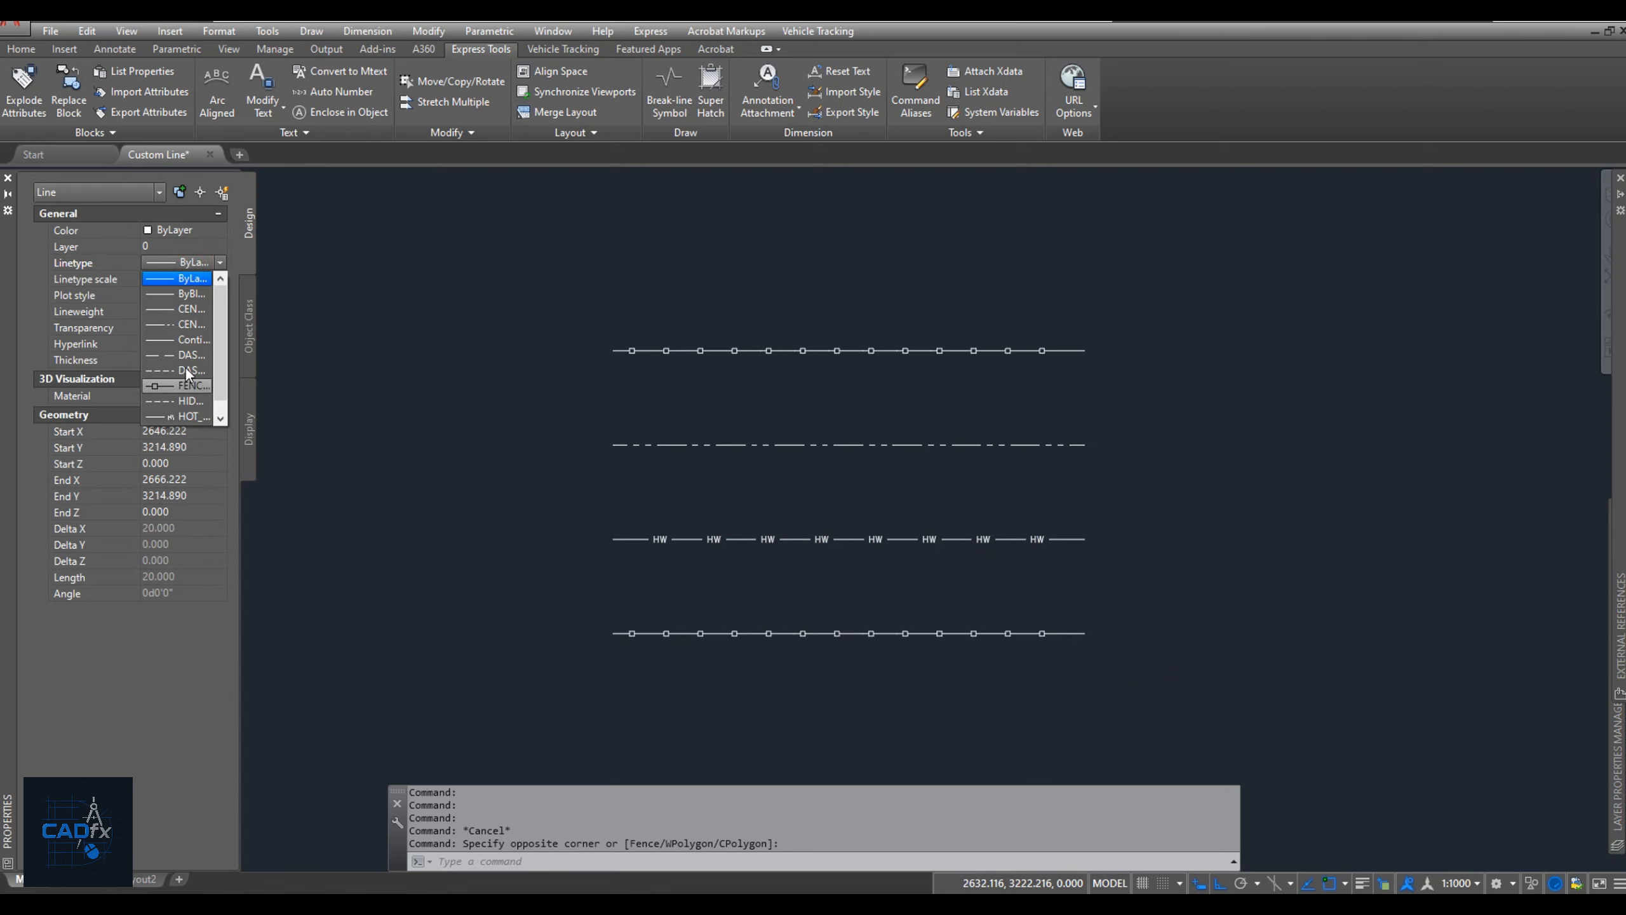
click(188, 324)
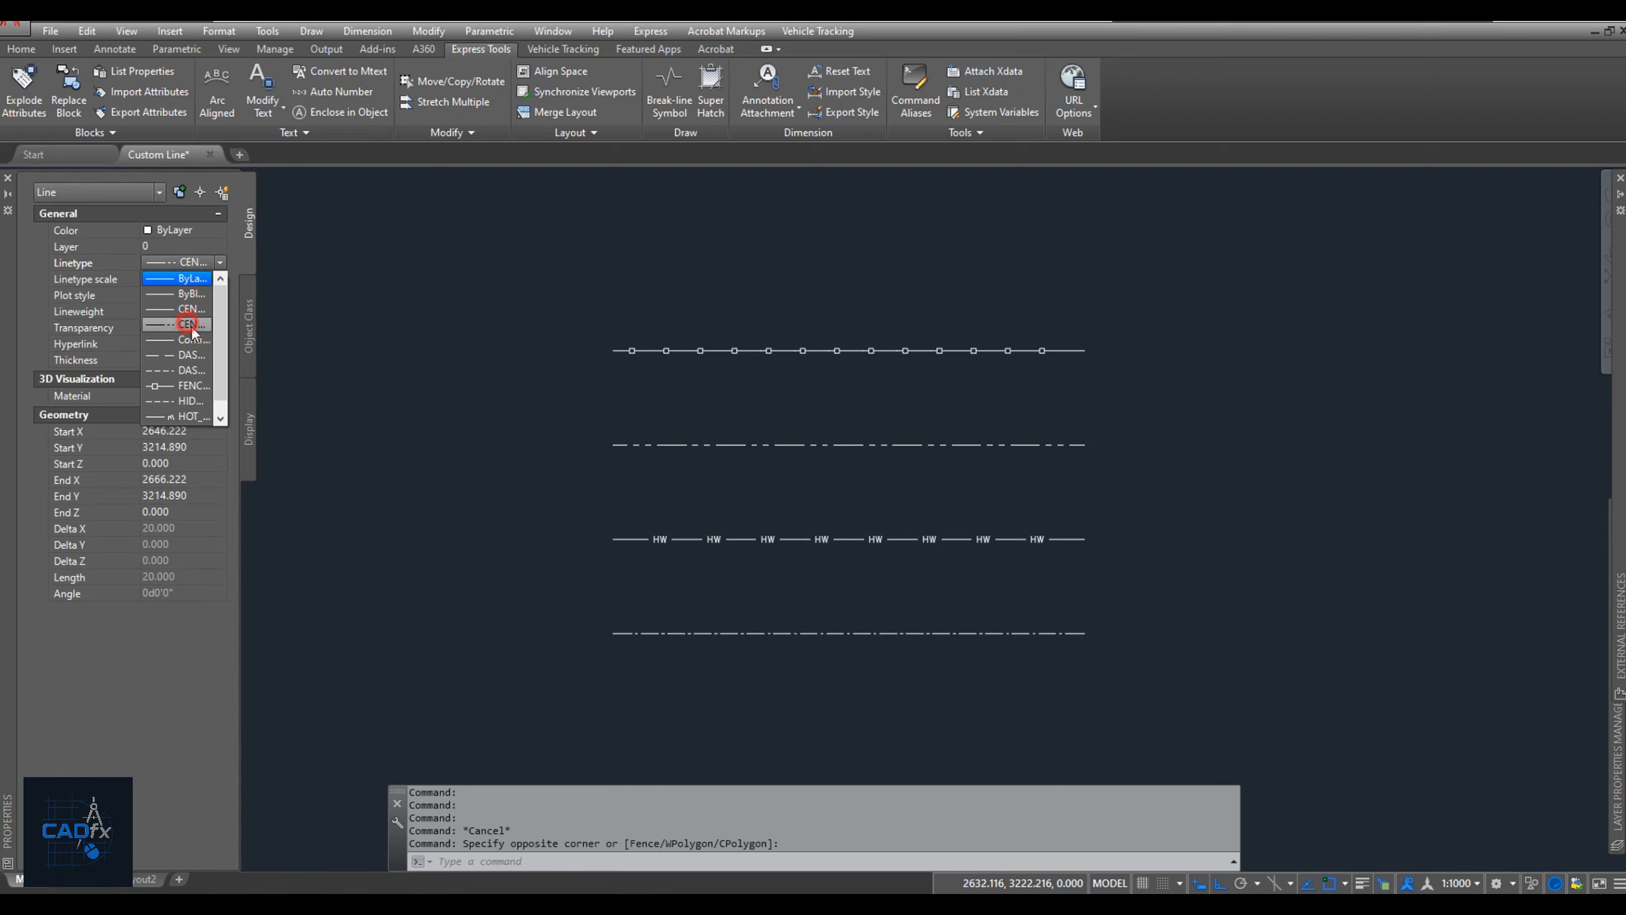
key(Escape)
Save the drawing with its four linetype sample lines.
scroll(1045, 629, up, 2)
middle_drag(1045, 629, 1187, 665)
scroll(1196, 650, down, 2)
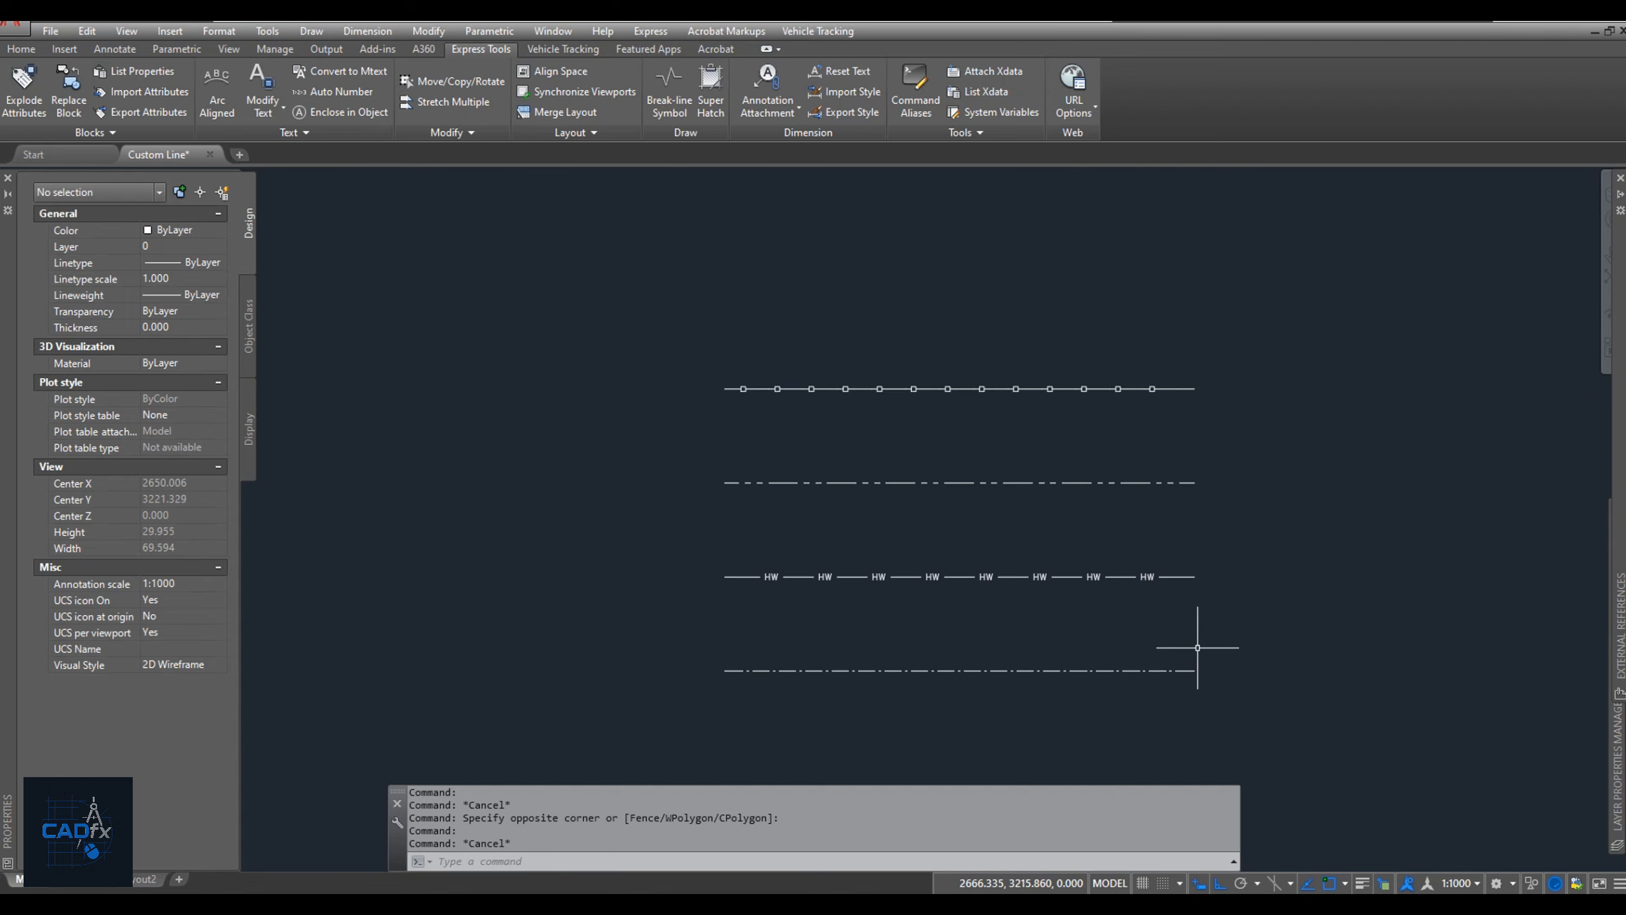
key(ctrl+s)
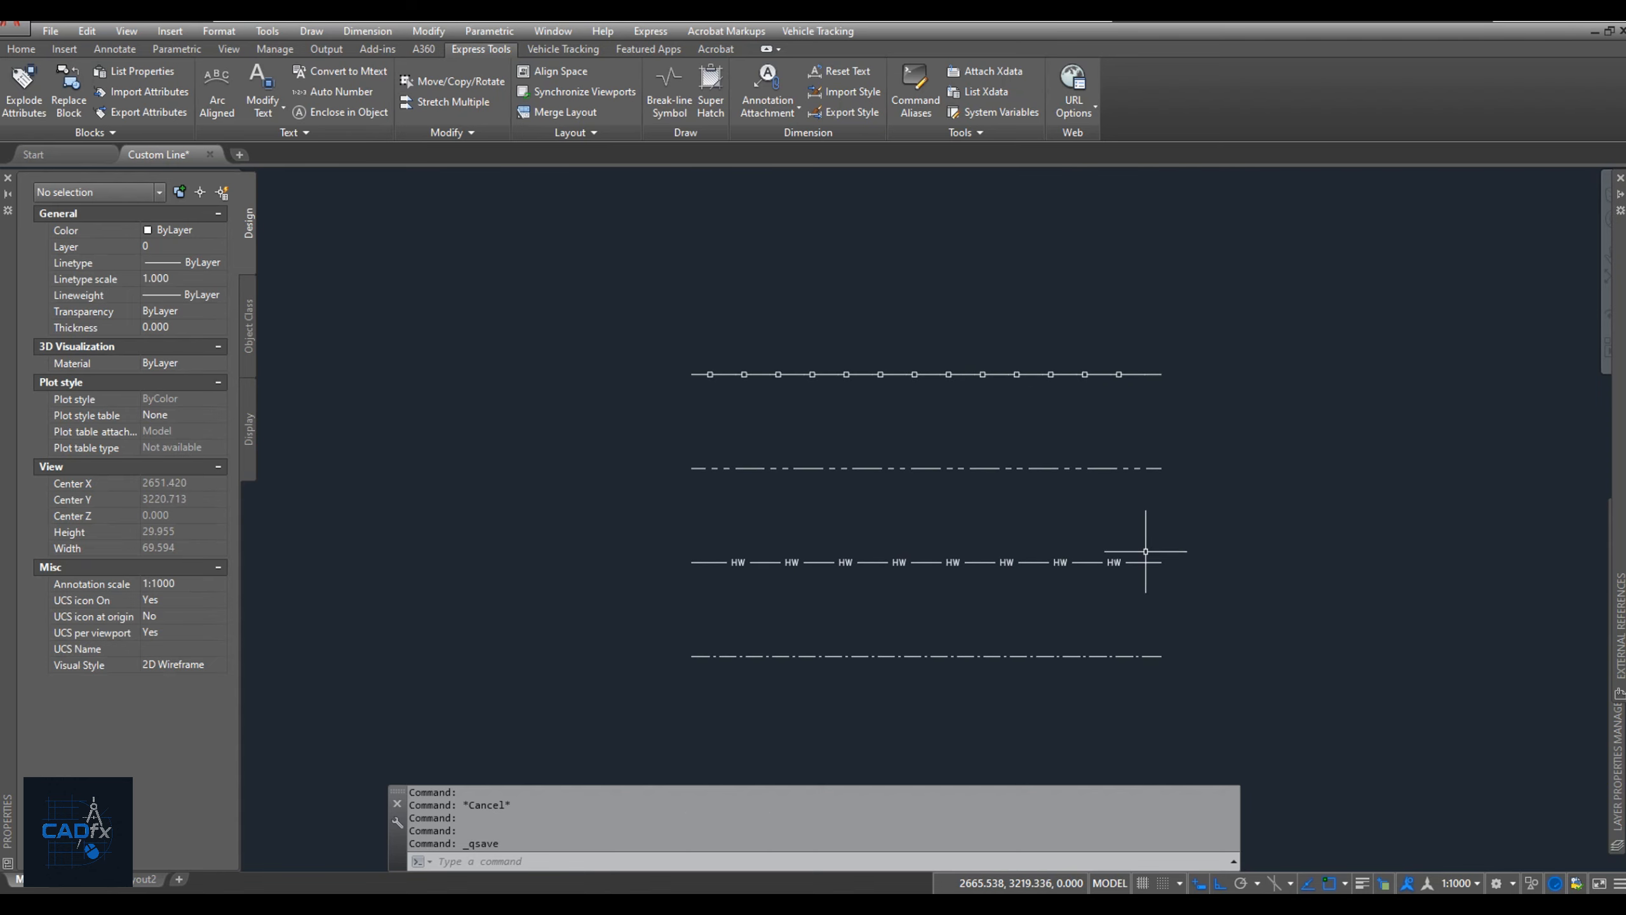
middle_drag(1184, 544, 780, 527)
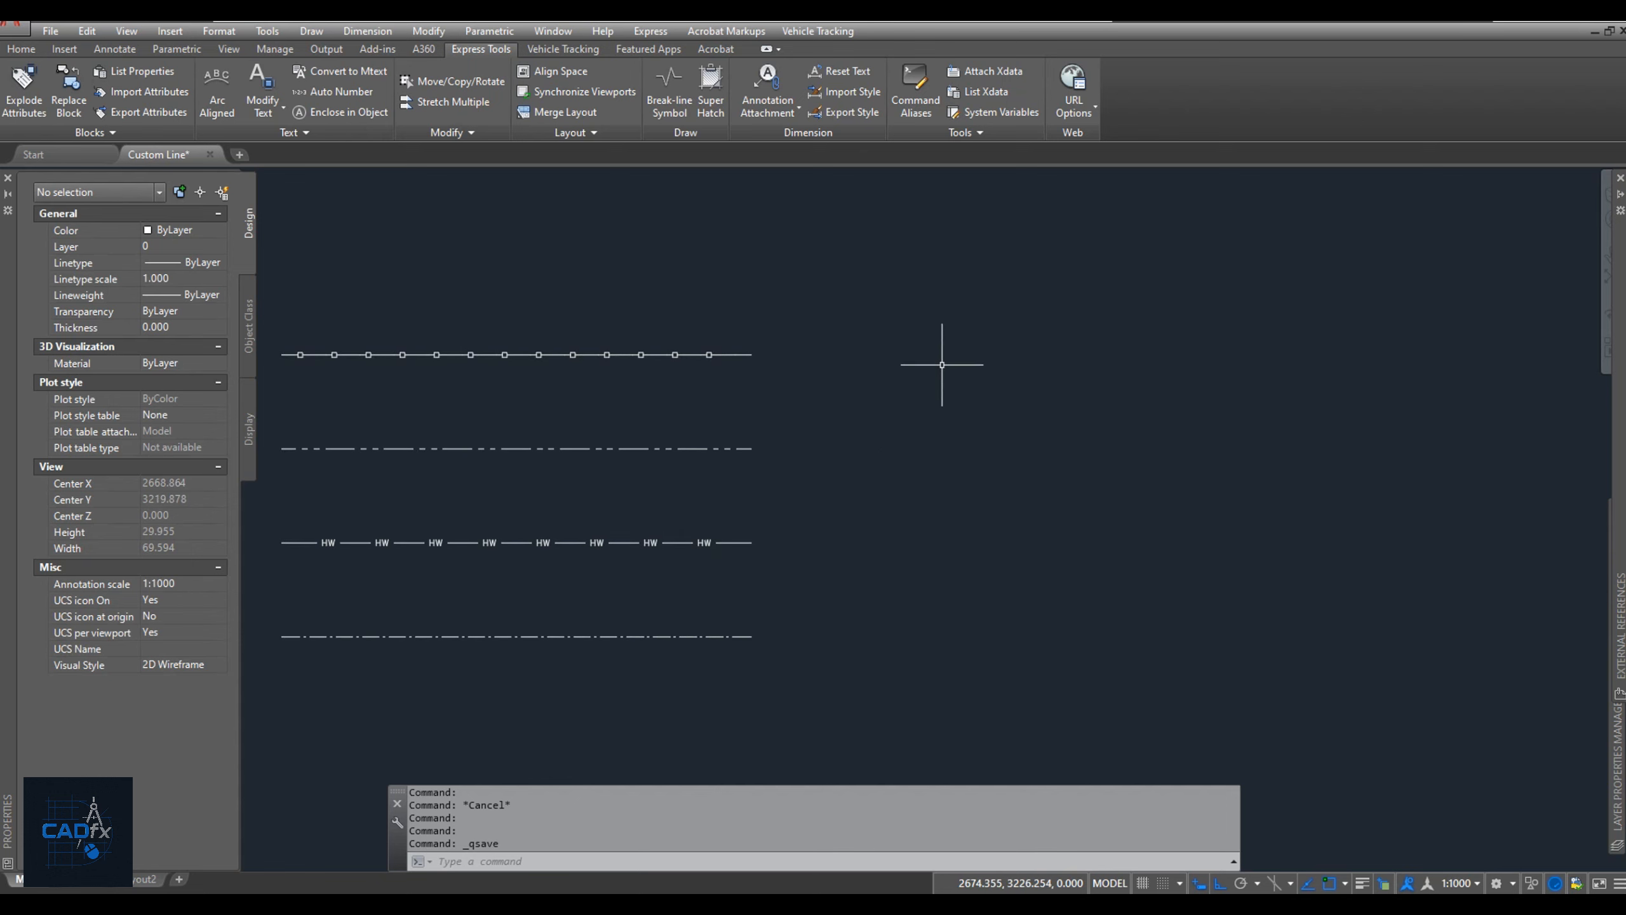
middle_drag(932, 372, 1150, 385)
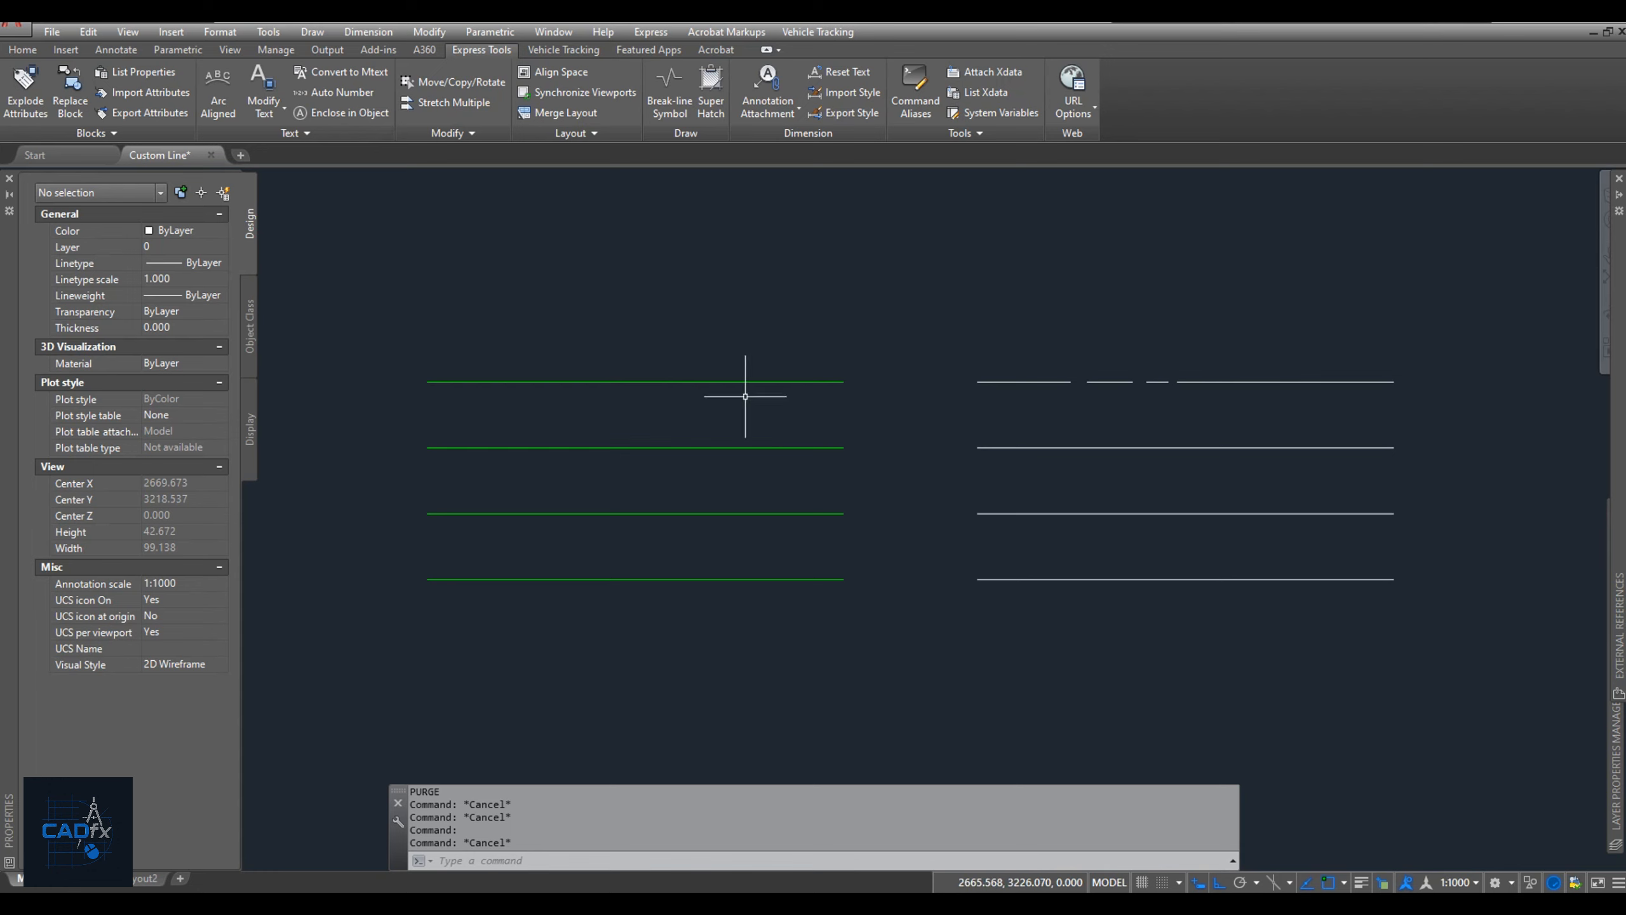
click(699, 628)
click(598, 346)
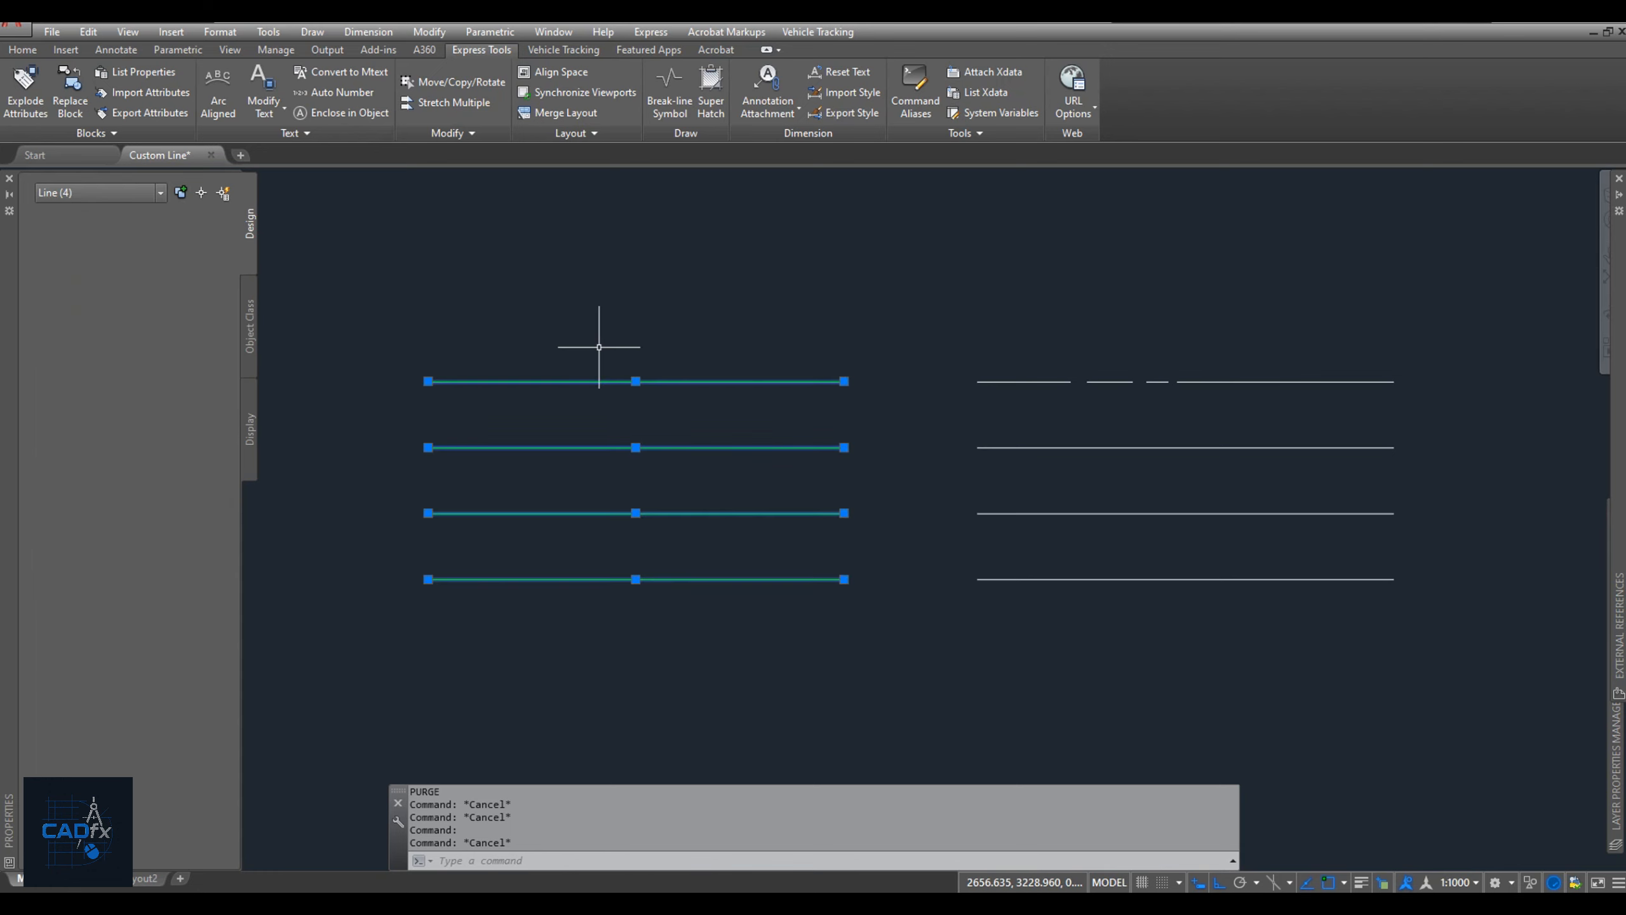
key(Escape)
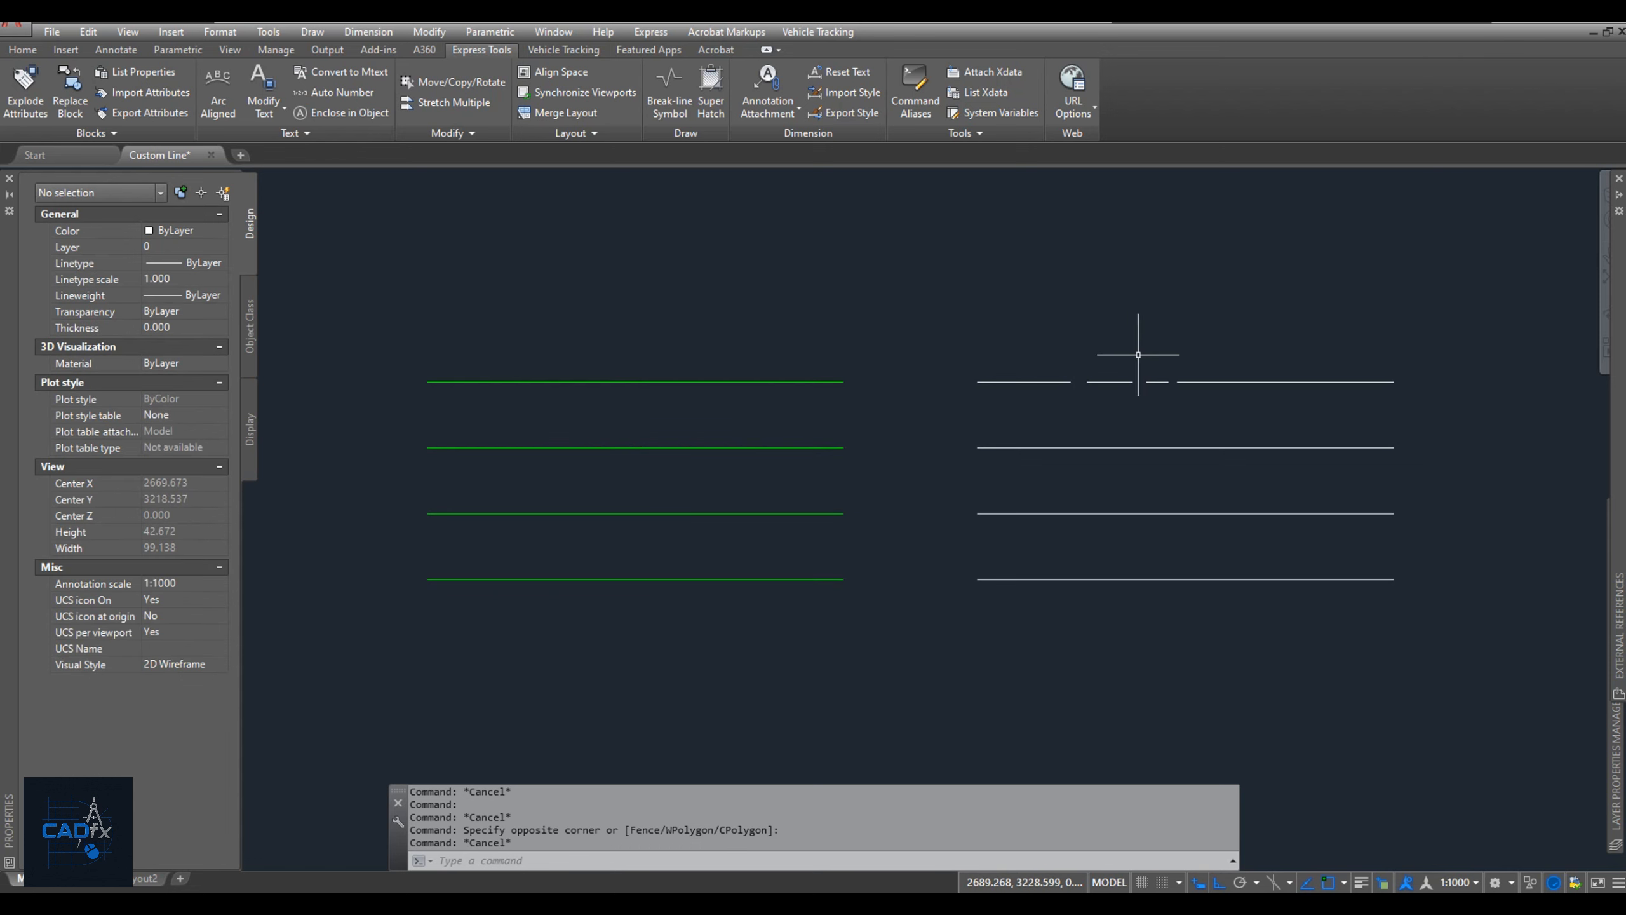
click(1062, 381)
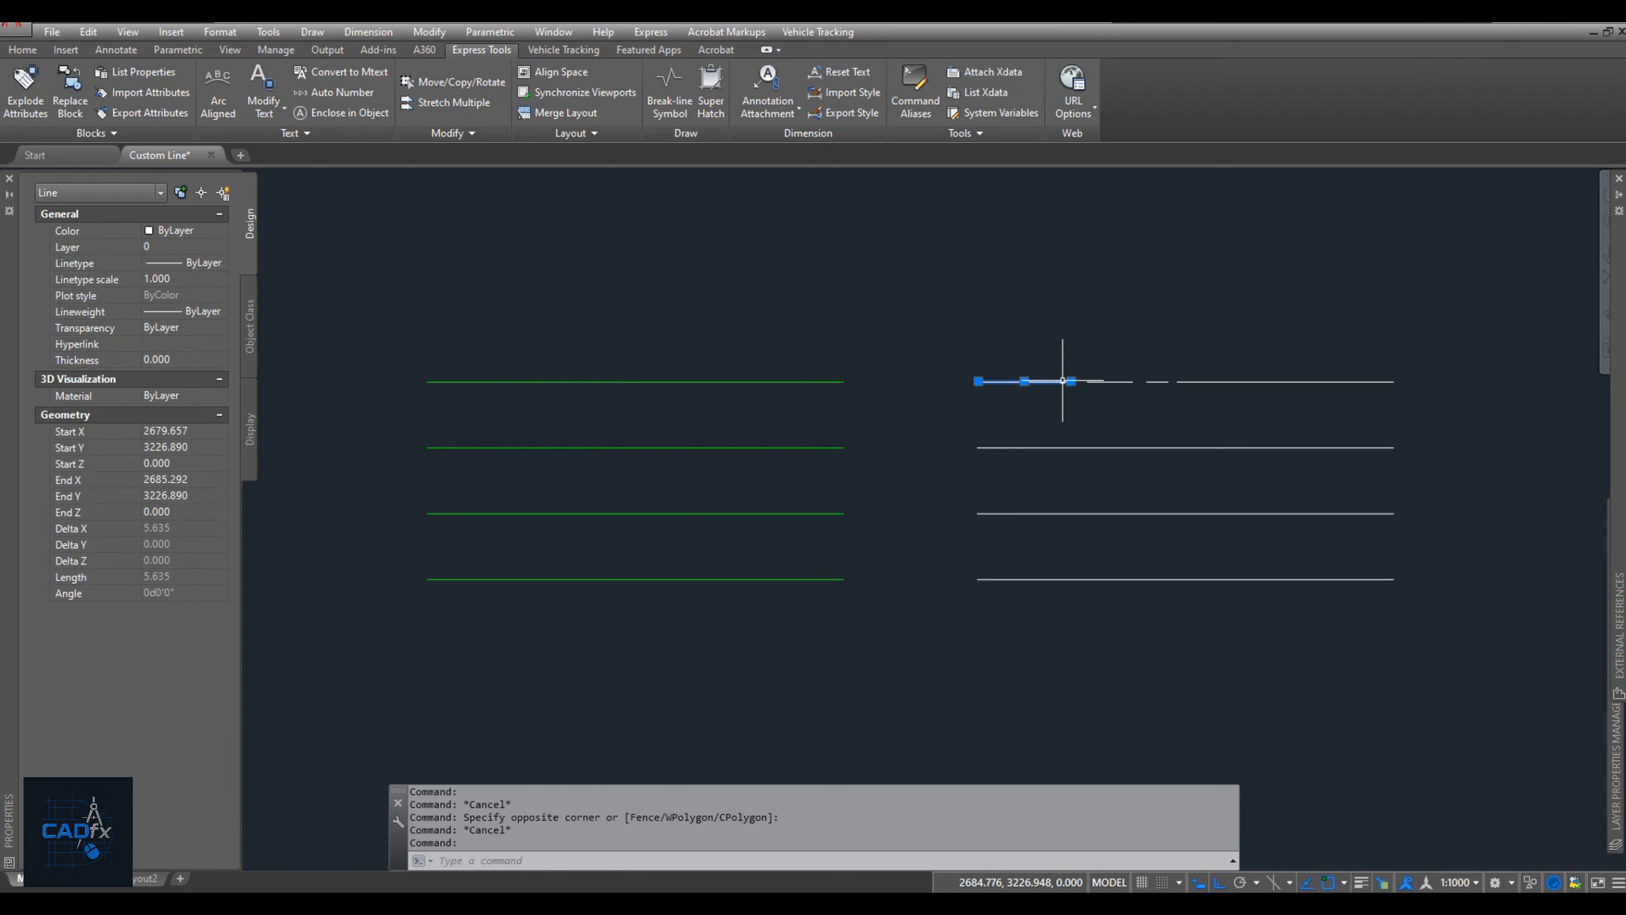
click(1127, 380)
click(1126, 387)
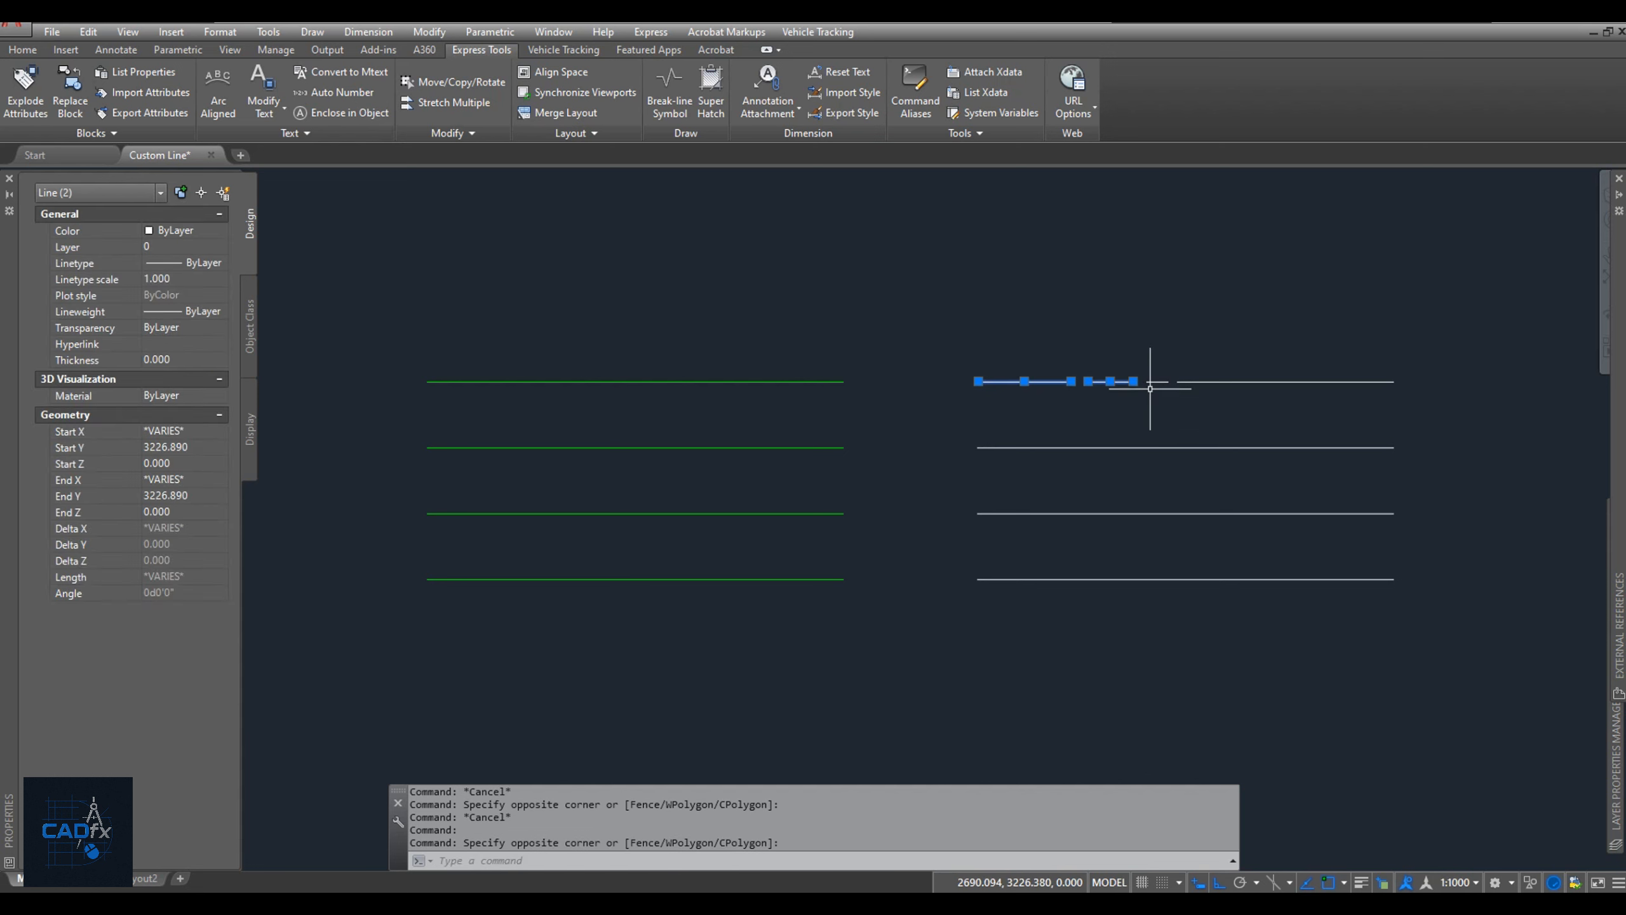
click(1154, 382)
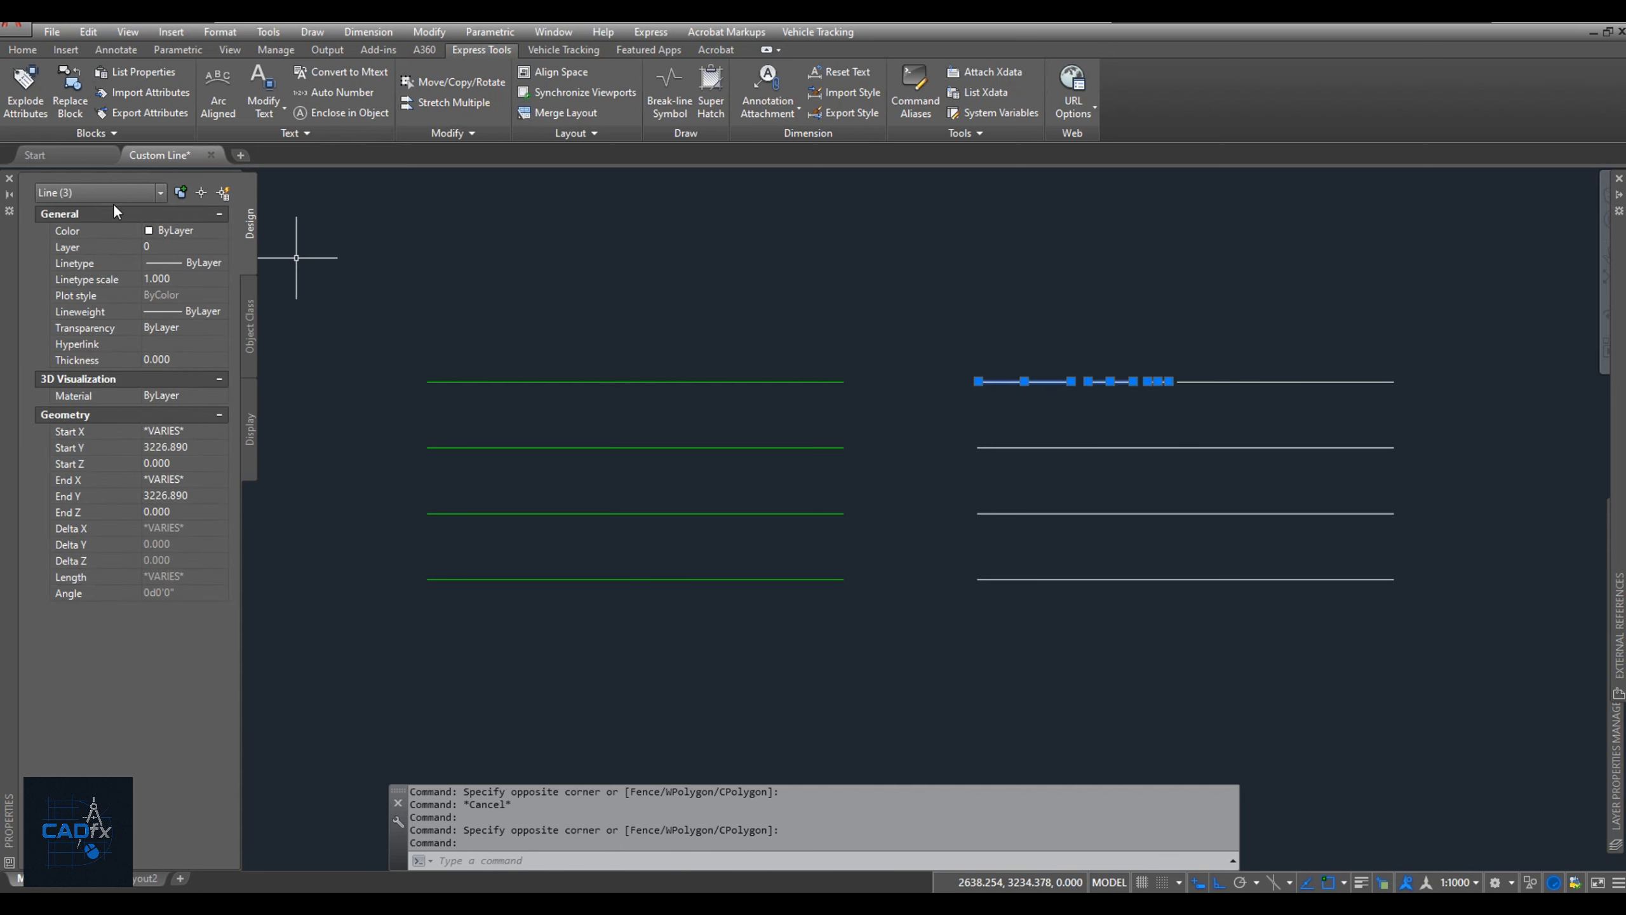
key(Escape)
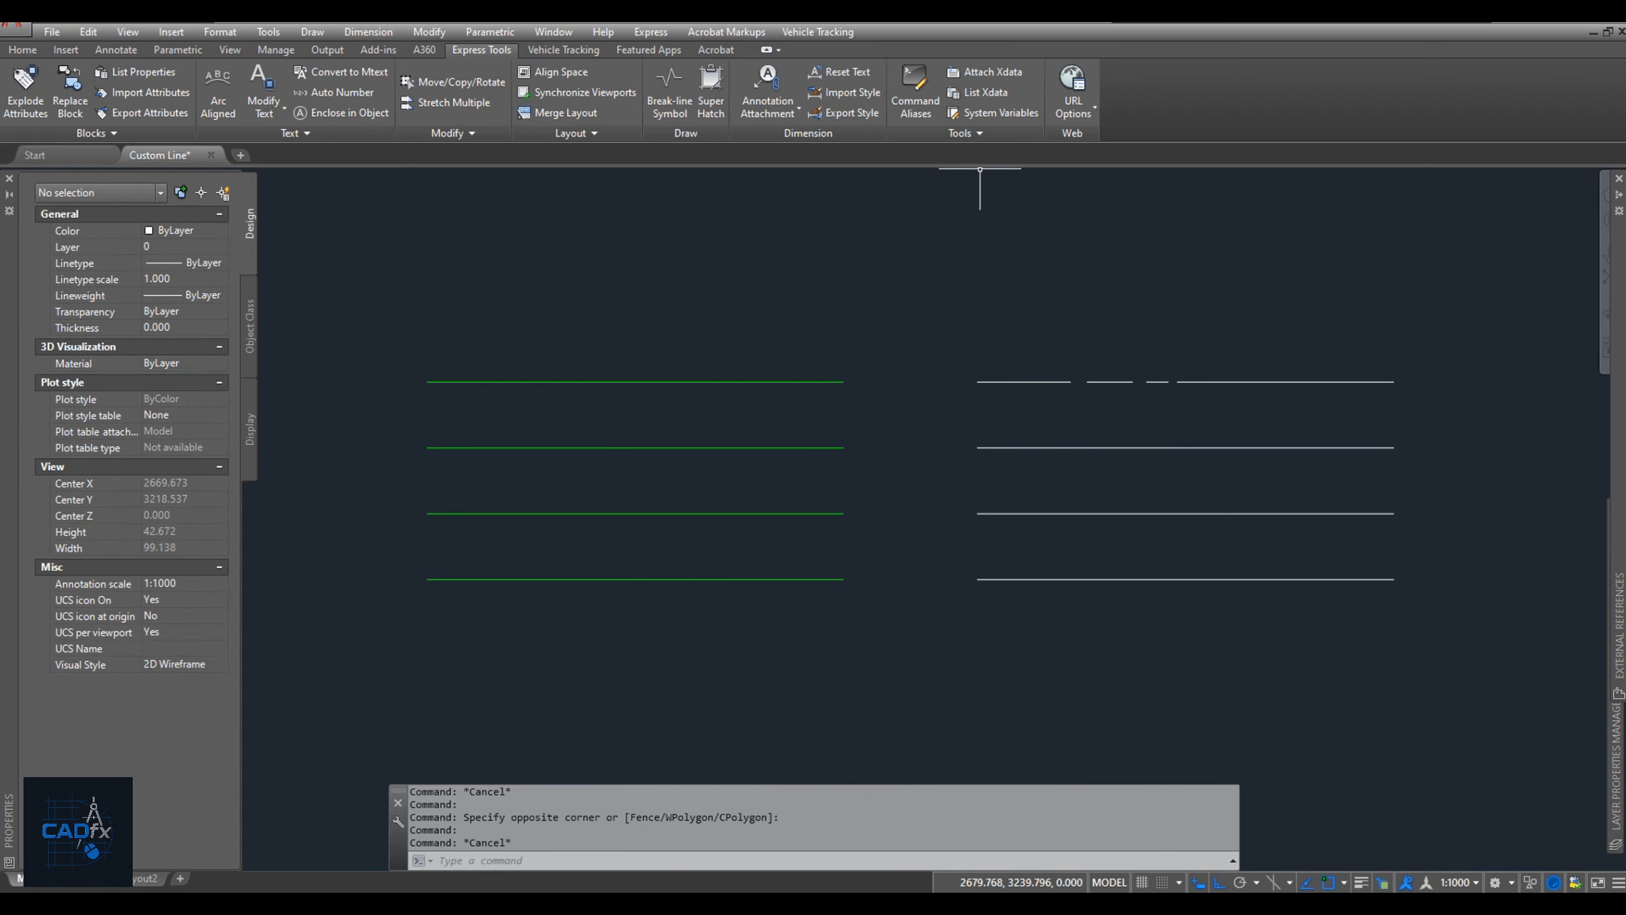
click(982, 131)
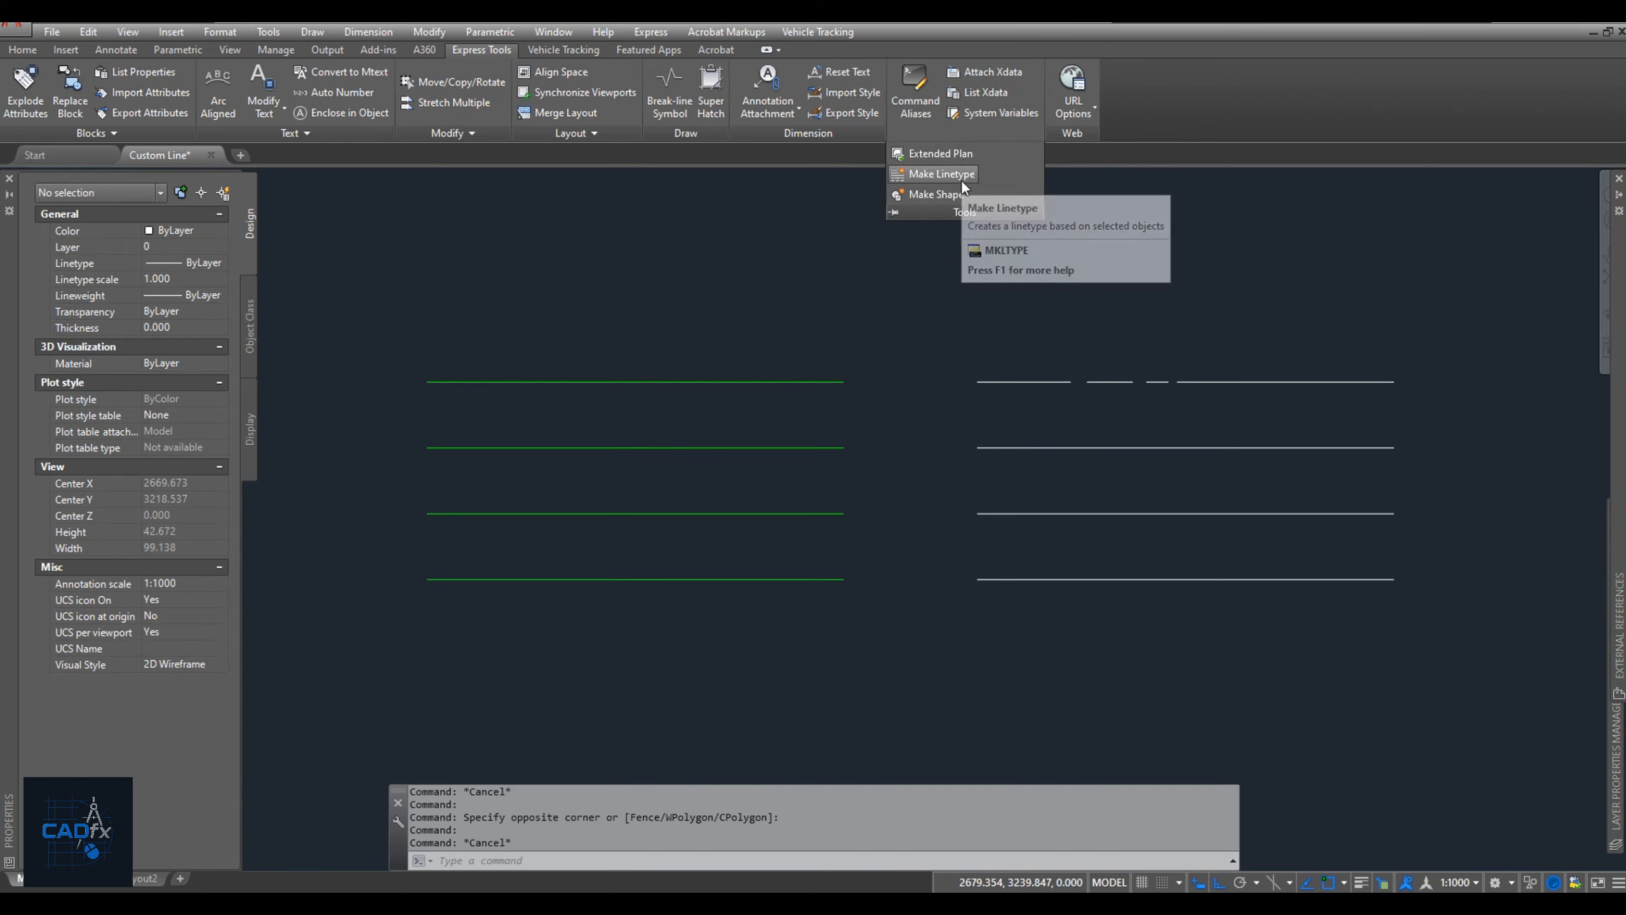
key(Escape)
key(Escape)
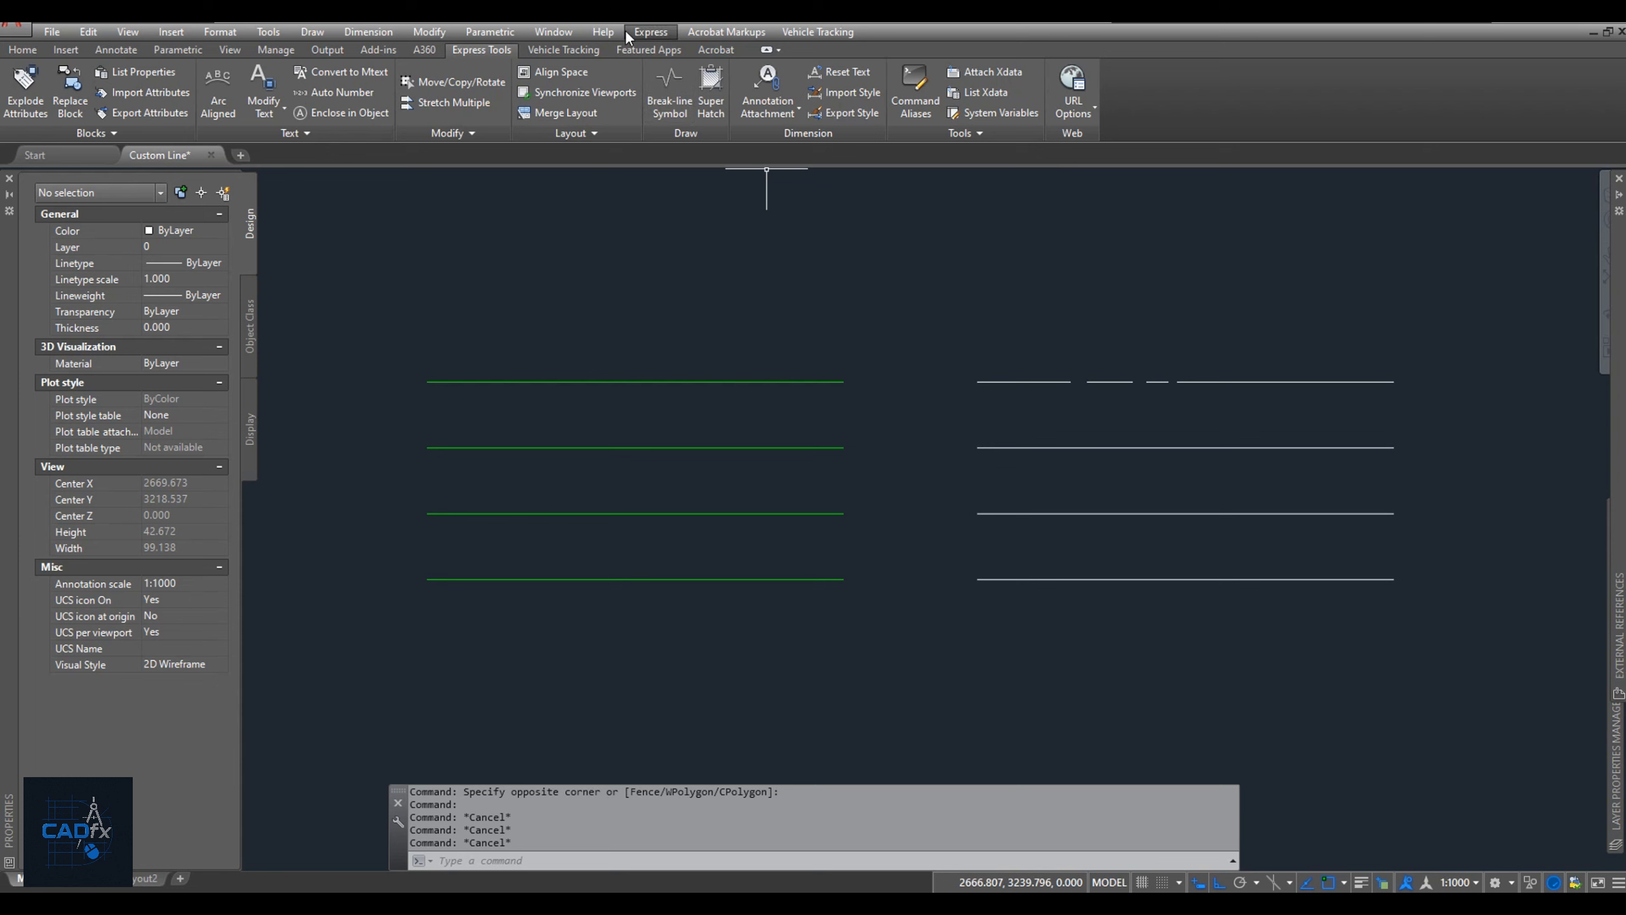
Start the Make Linetype command and save the new linetype file as CL 1.lin in the Custom LT folder.
click(628, 32)
mouse_move(672, 217)
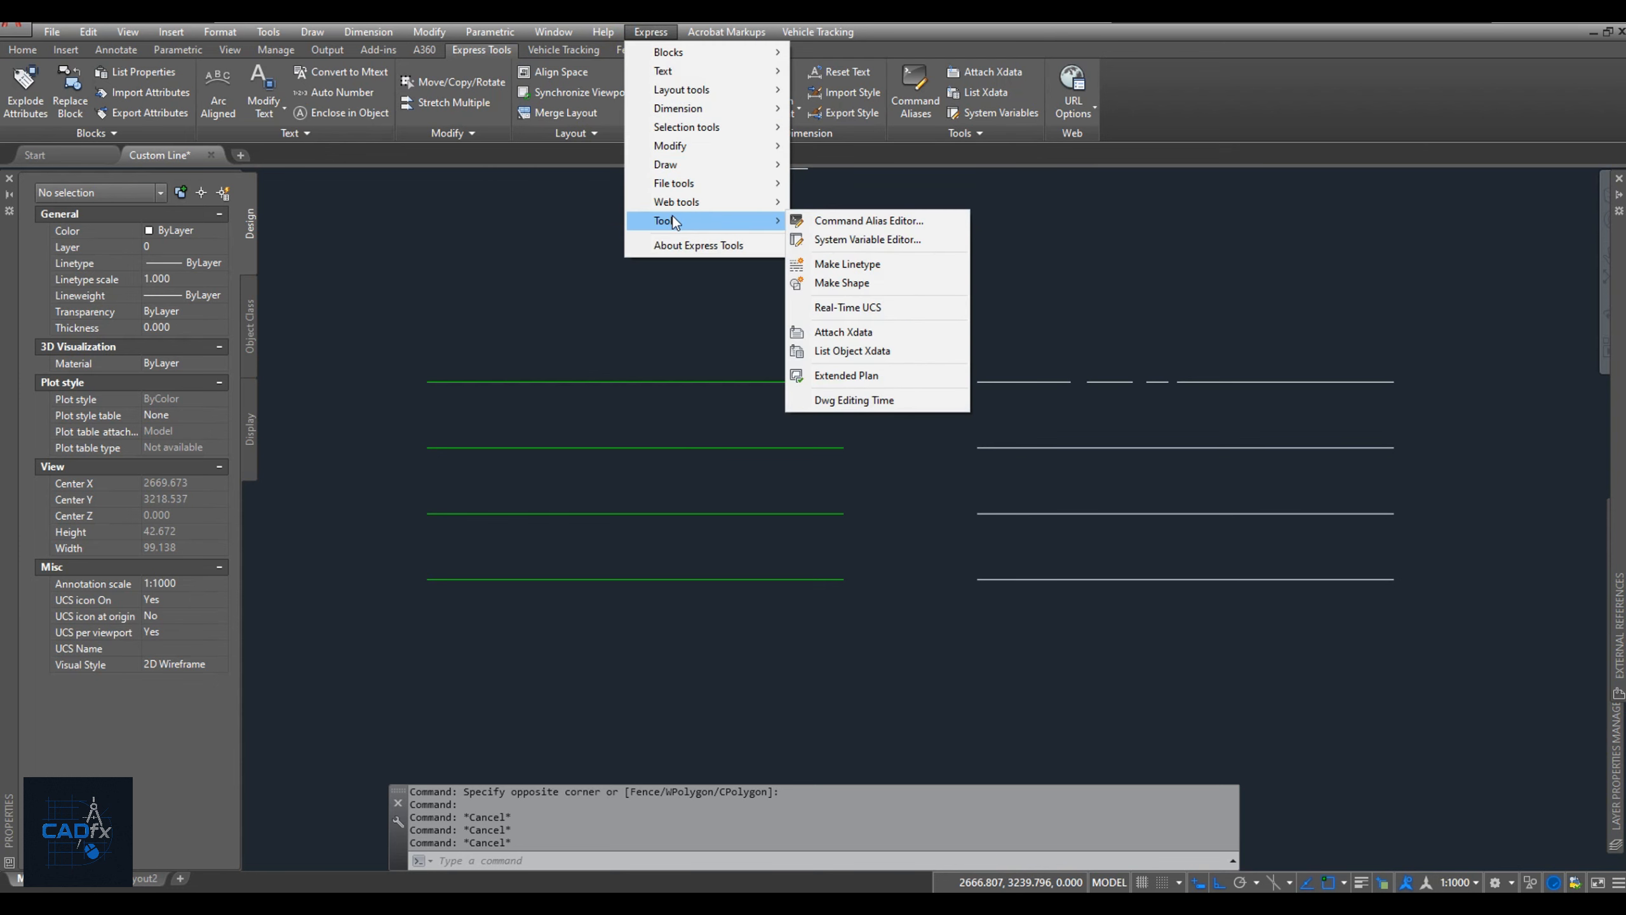
click(854, 270)
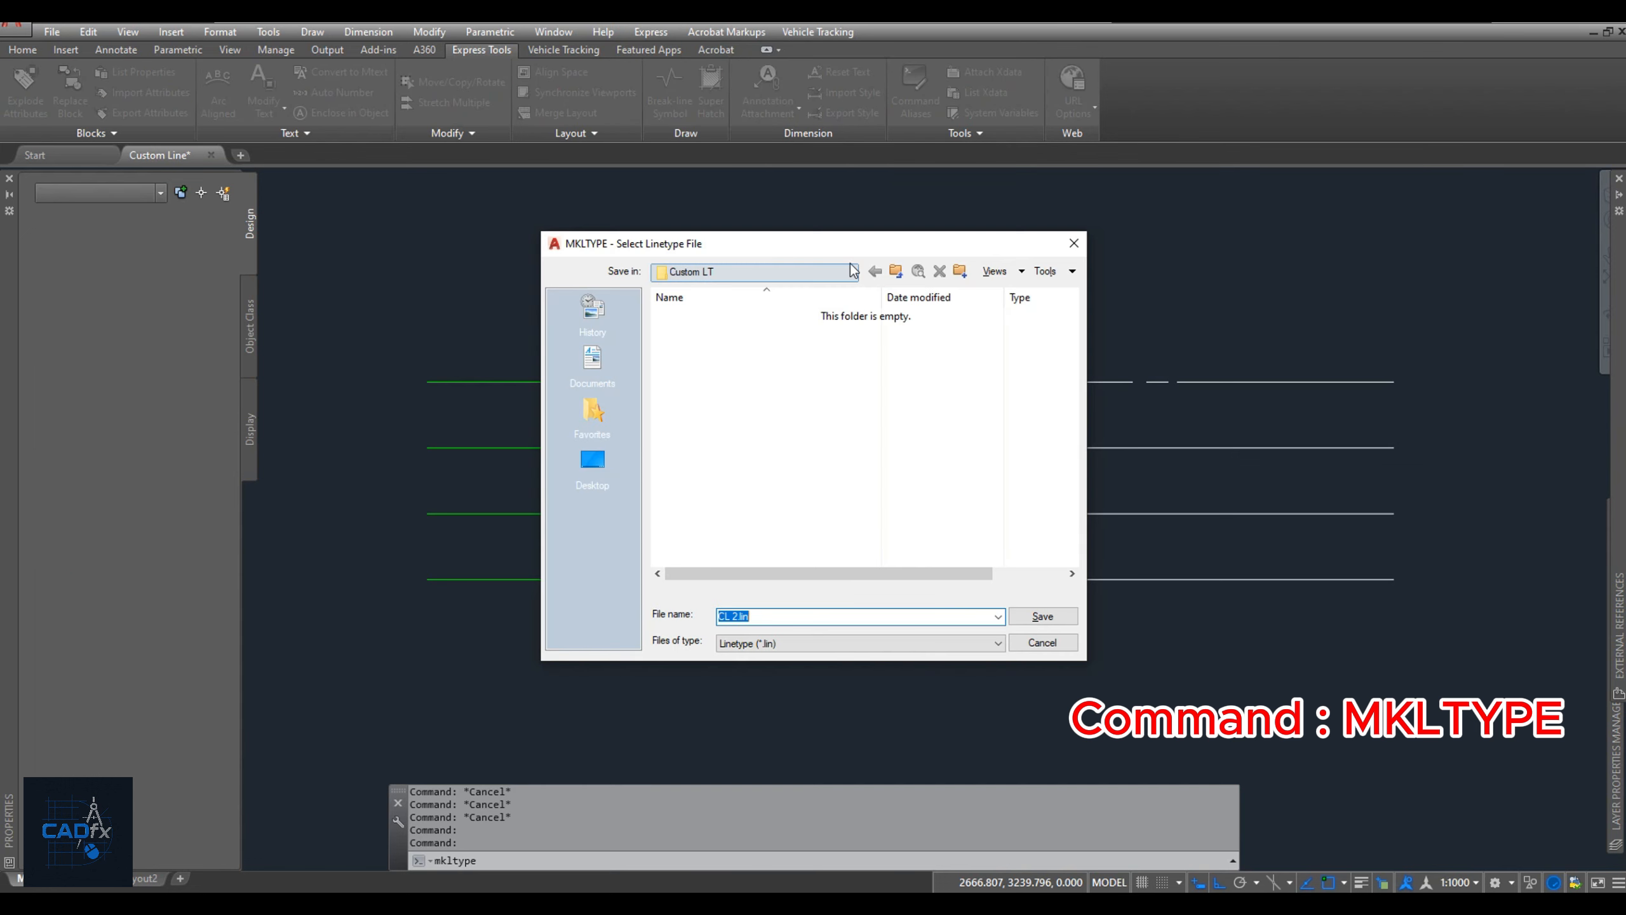
click(734, 615)
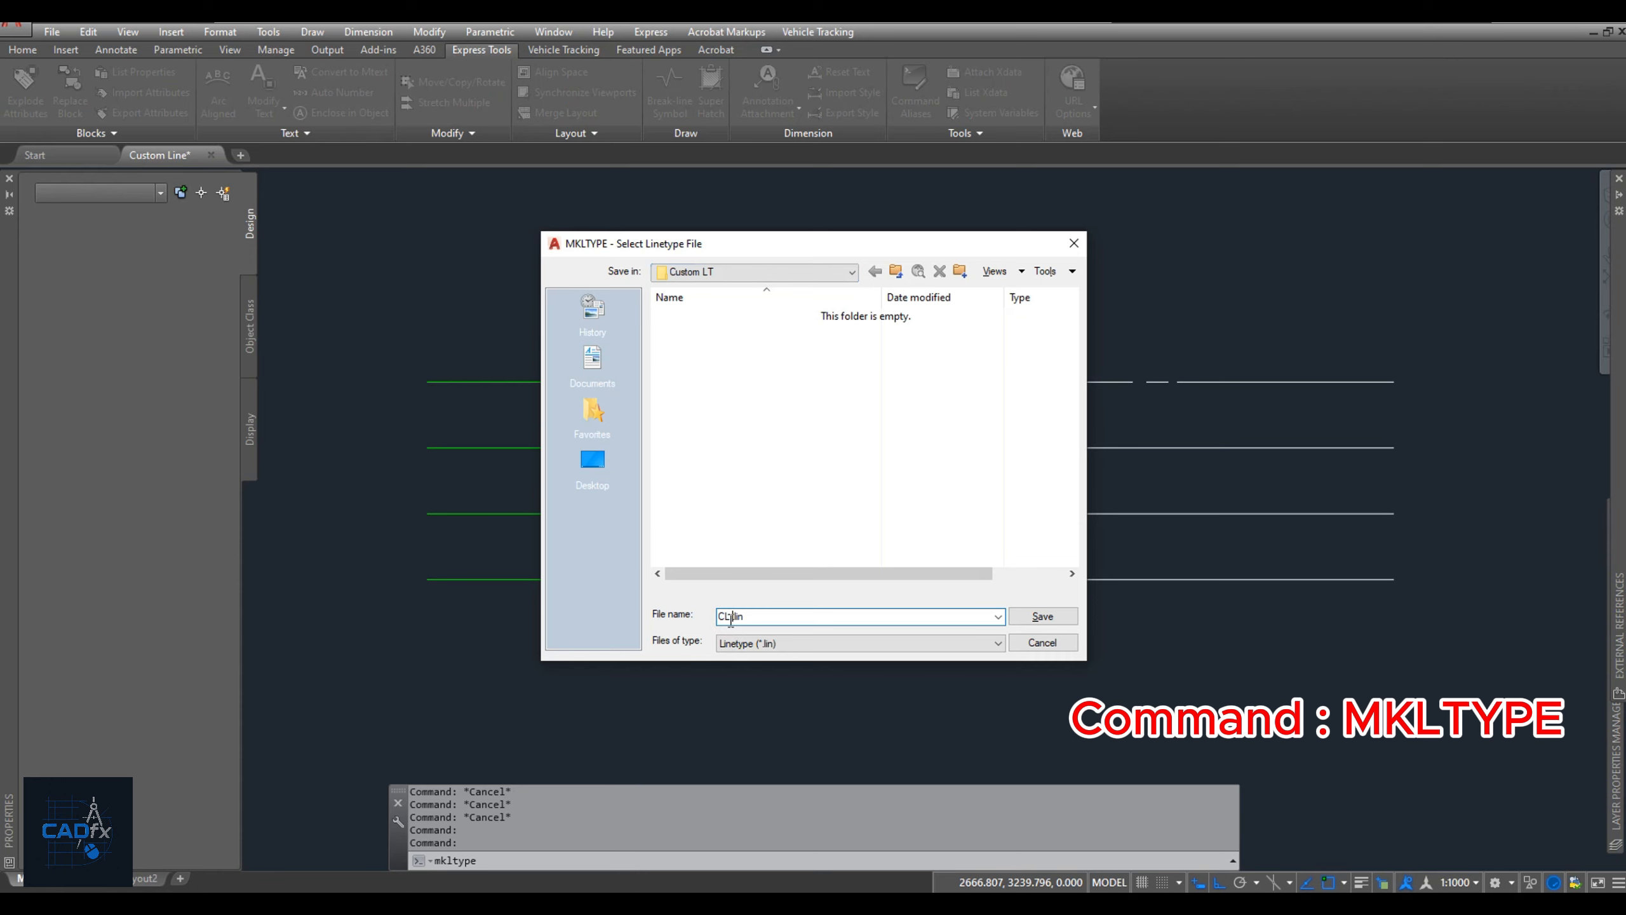
text(1)
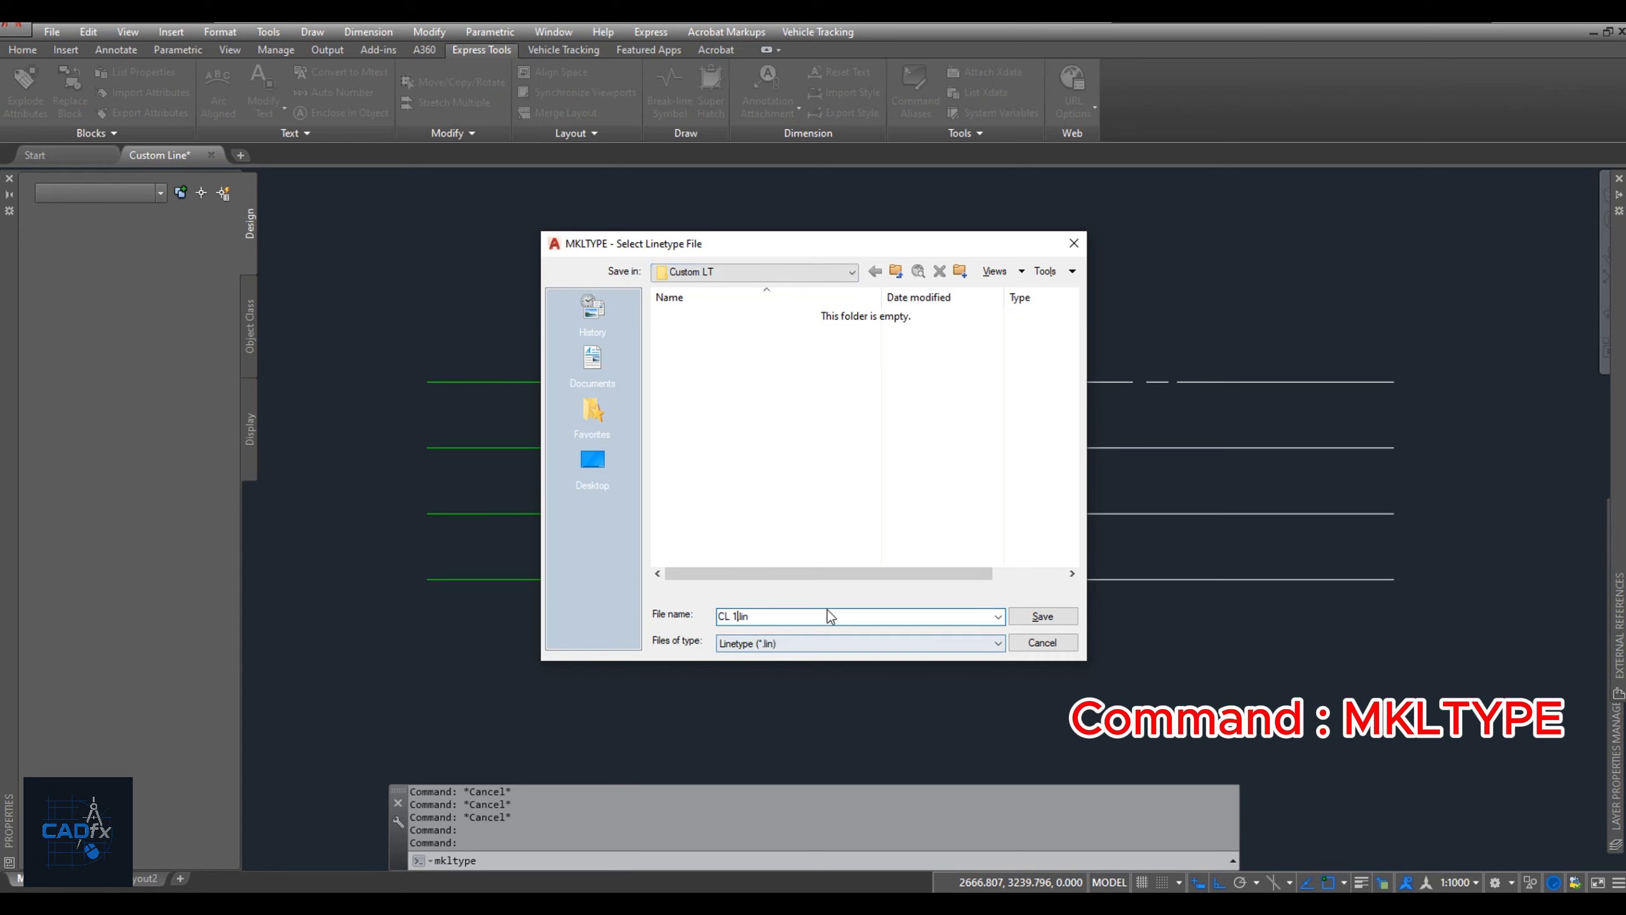
click(1043, 616)
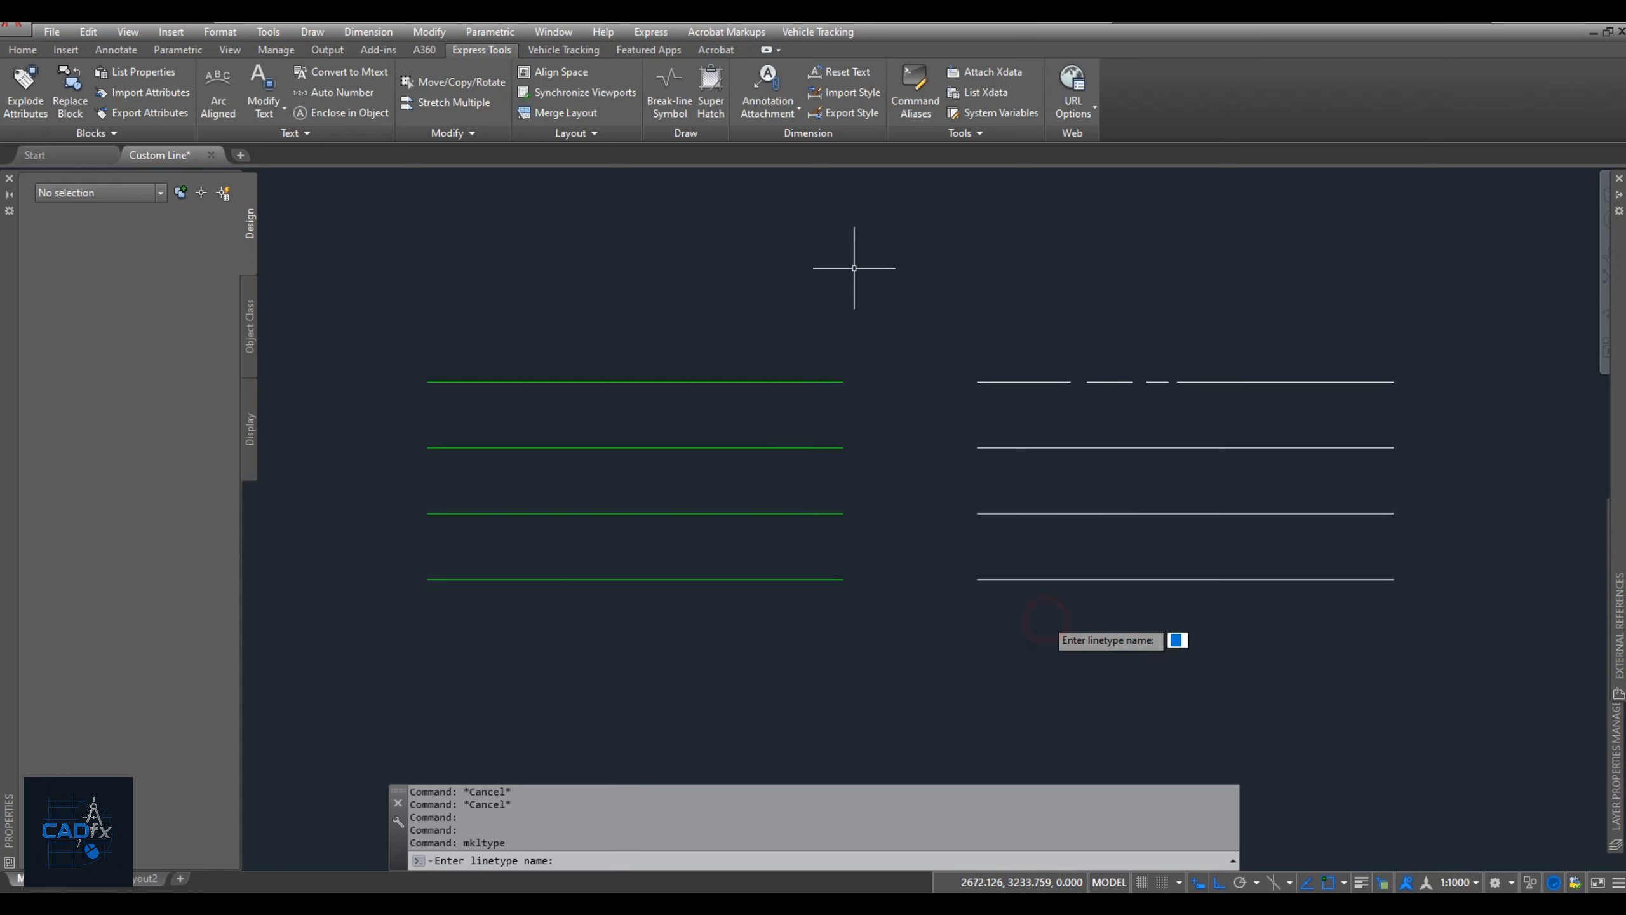
Name the new linetype CL1 and give it the description CL Line.
text(CL)
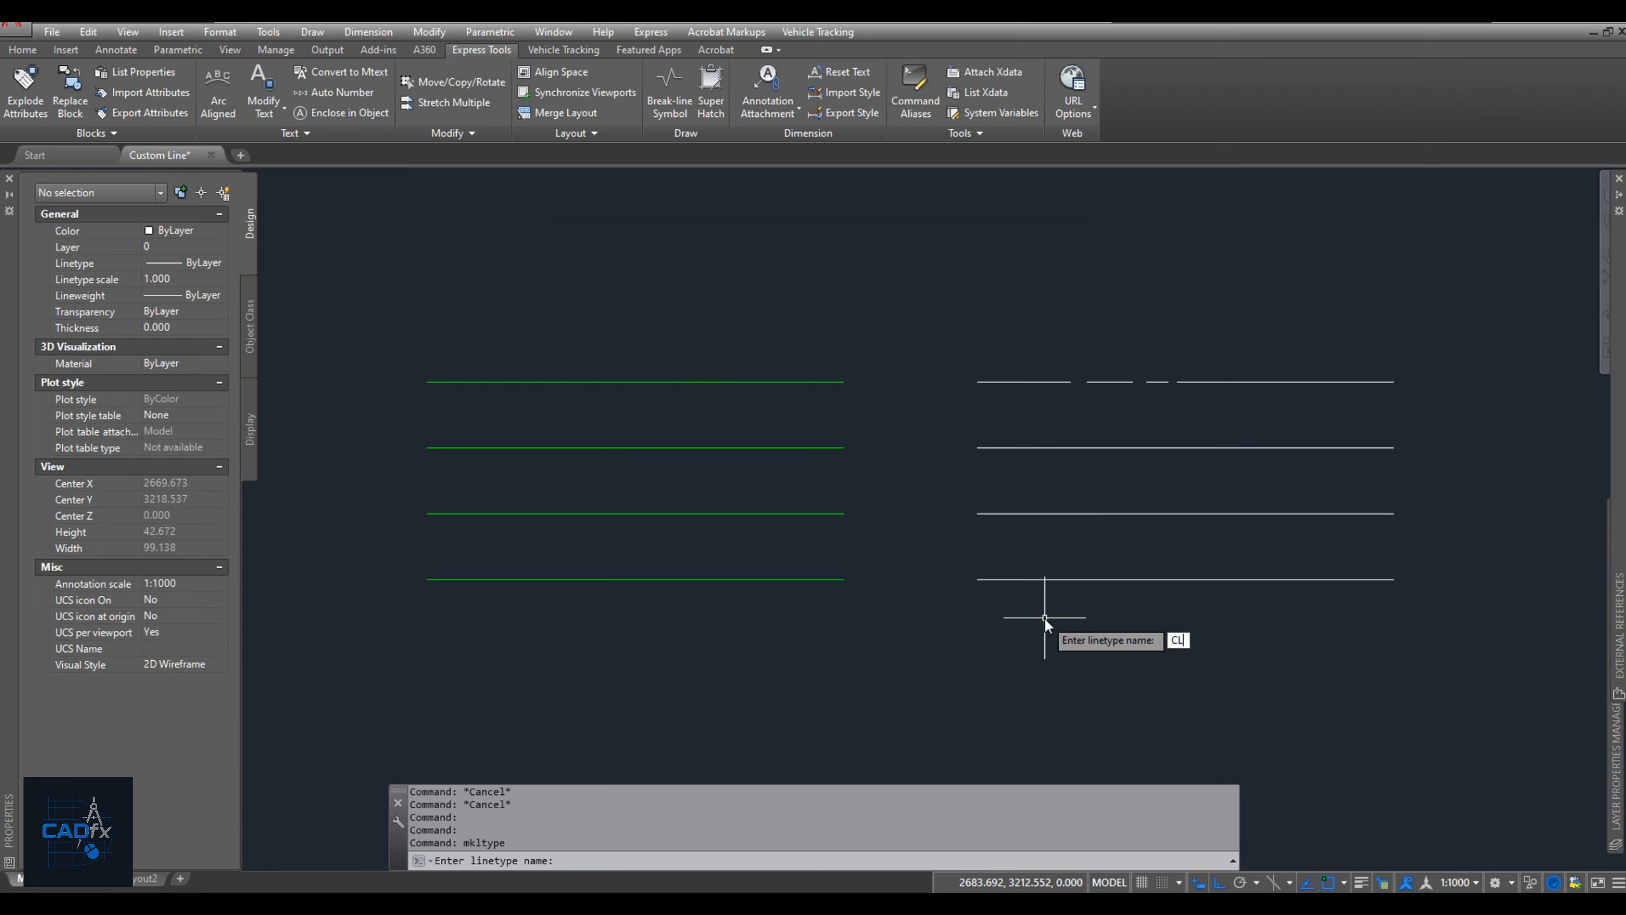
text(1)
key(Return)
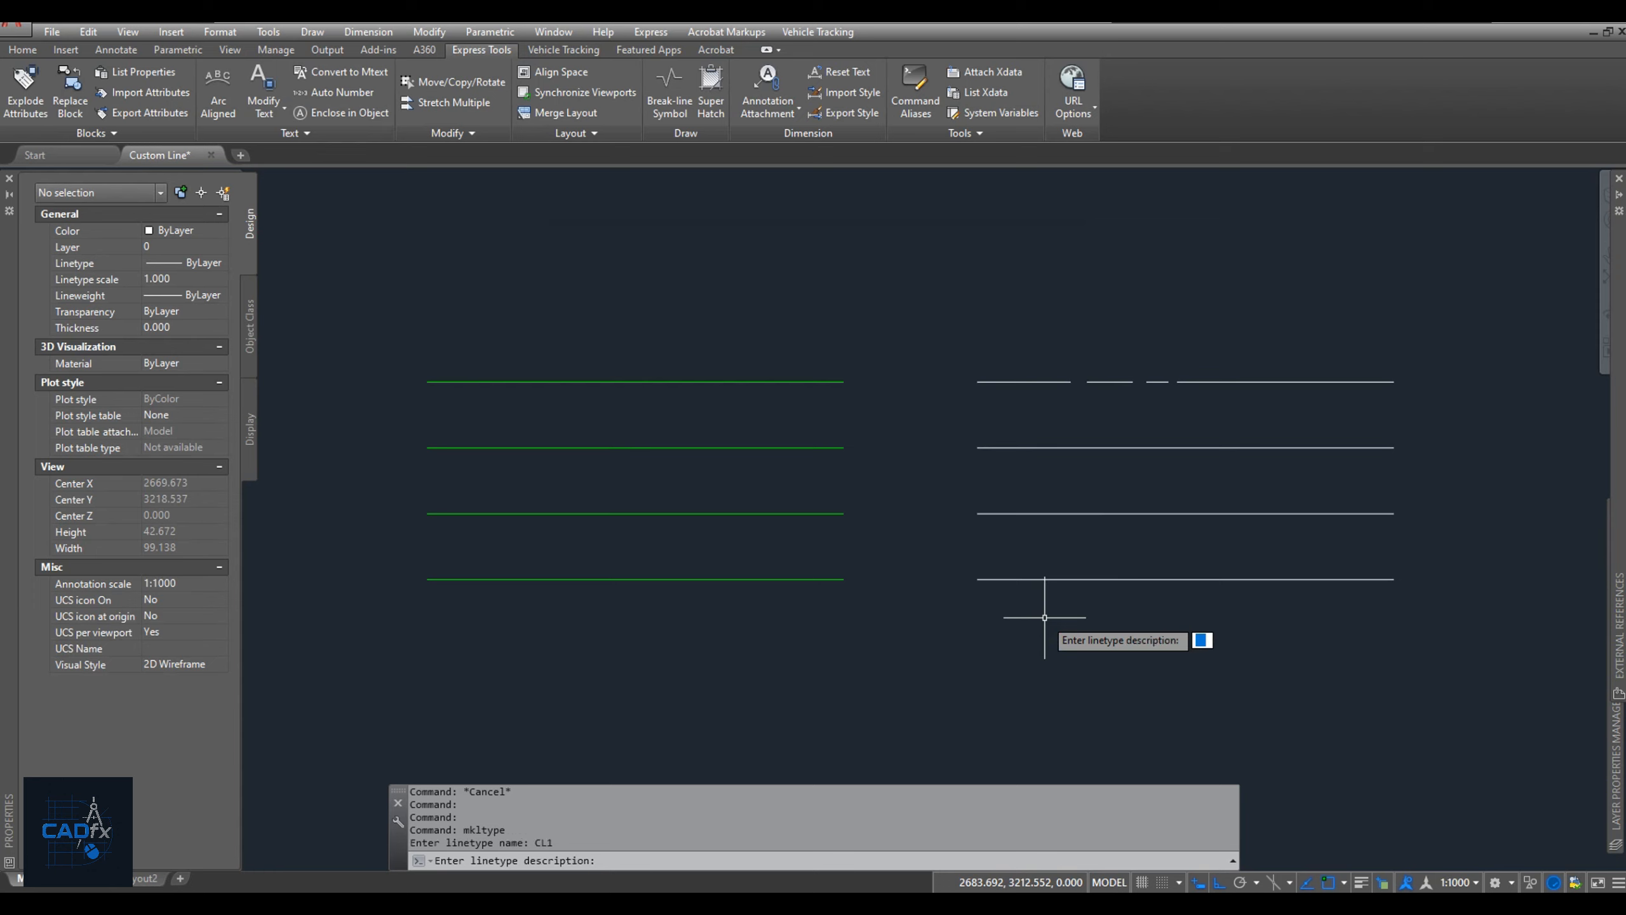
text(CL Line)
key(Return)
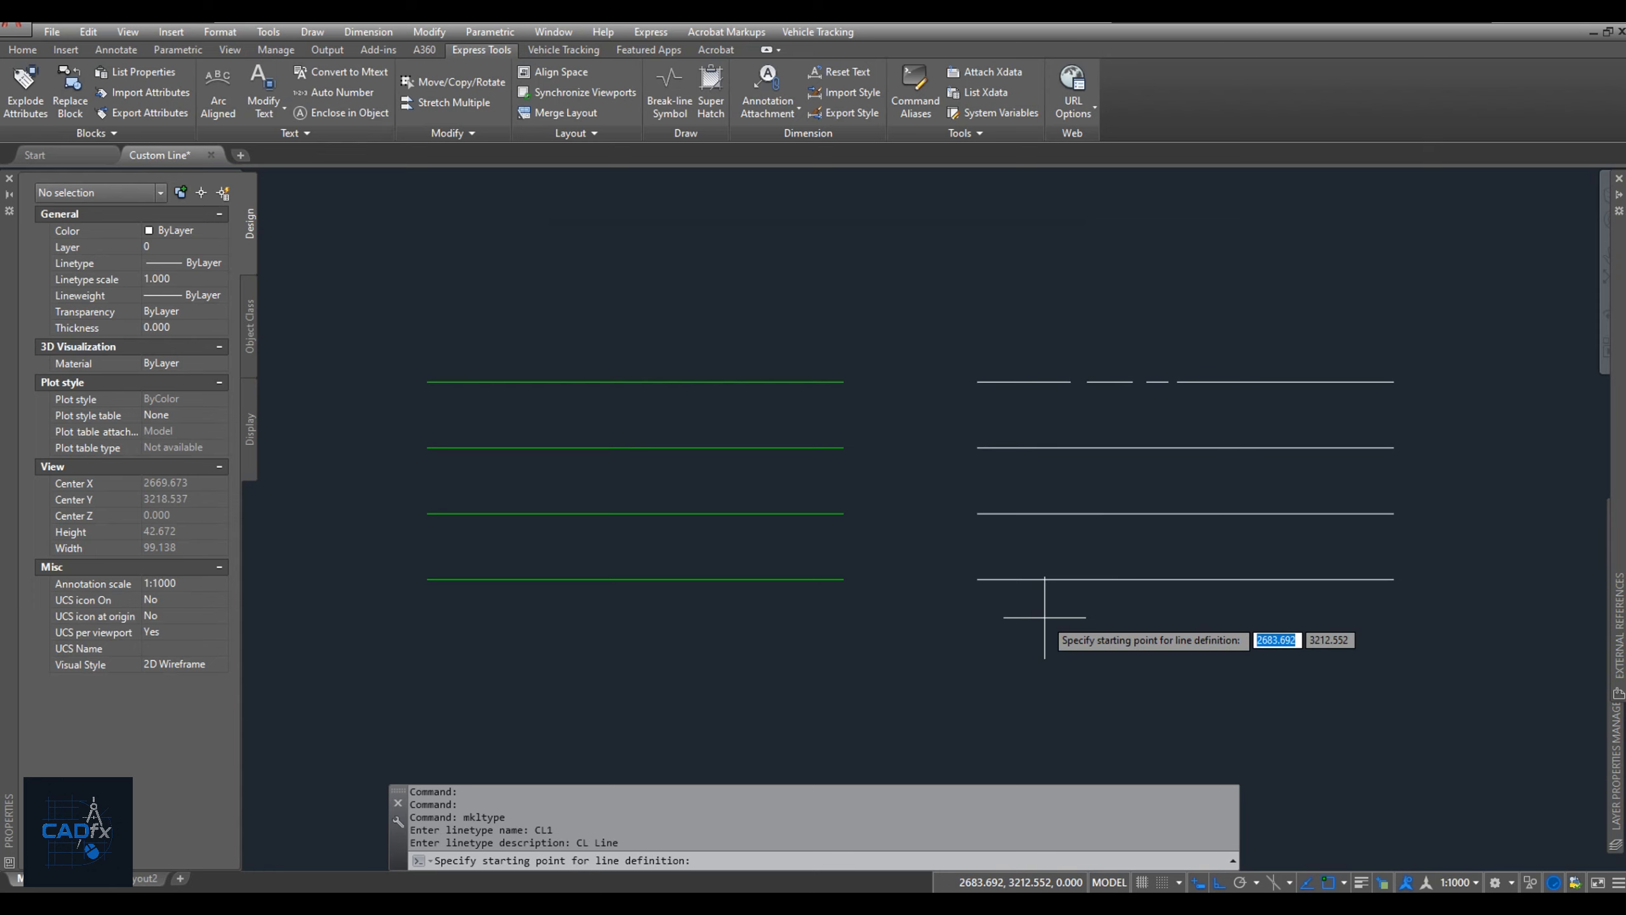
Define the CL1 pattern from the start of the first white dash to the start of the long segment, using the three dashes as its objects.
click(978, 381)
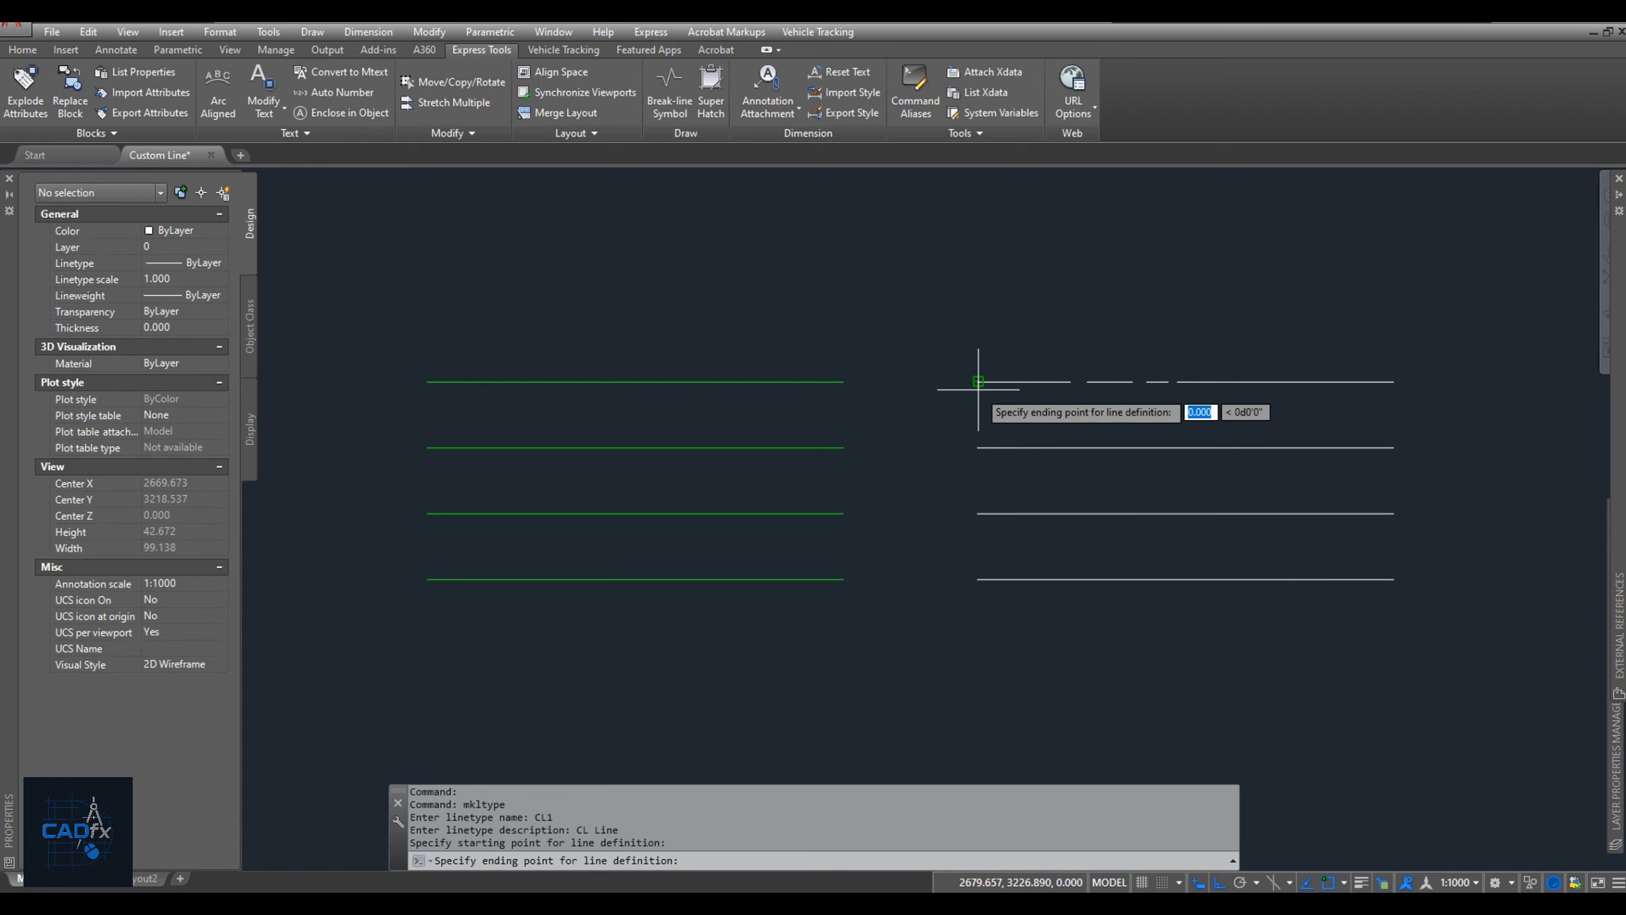
click(1178, 381)
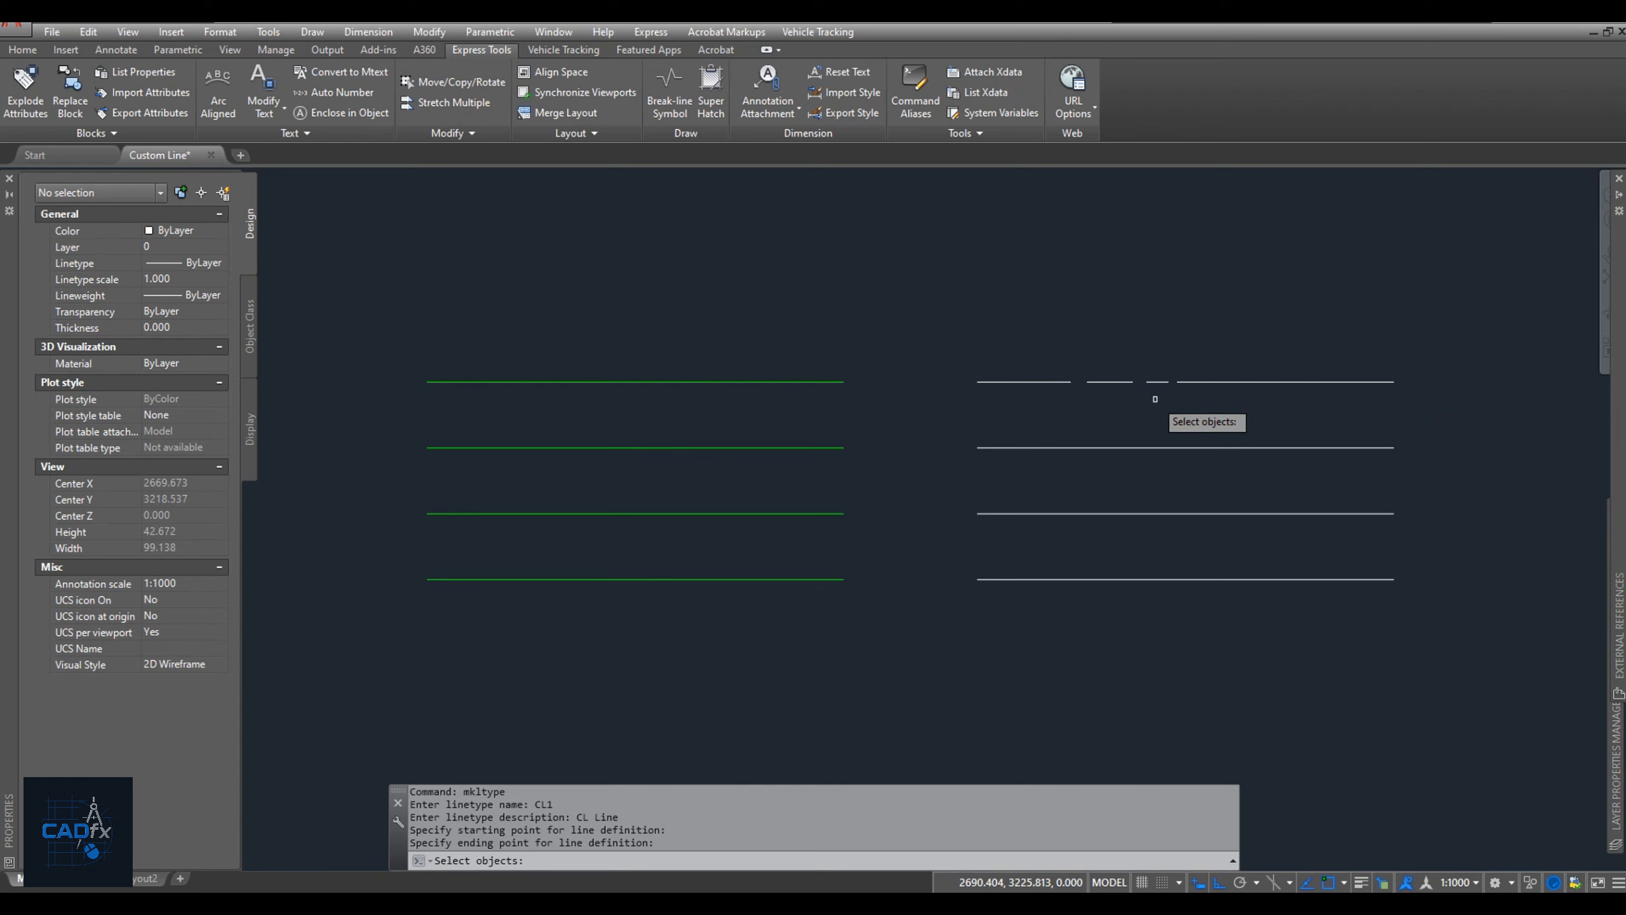
click(1155, 399)
click(1024, 362)
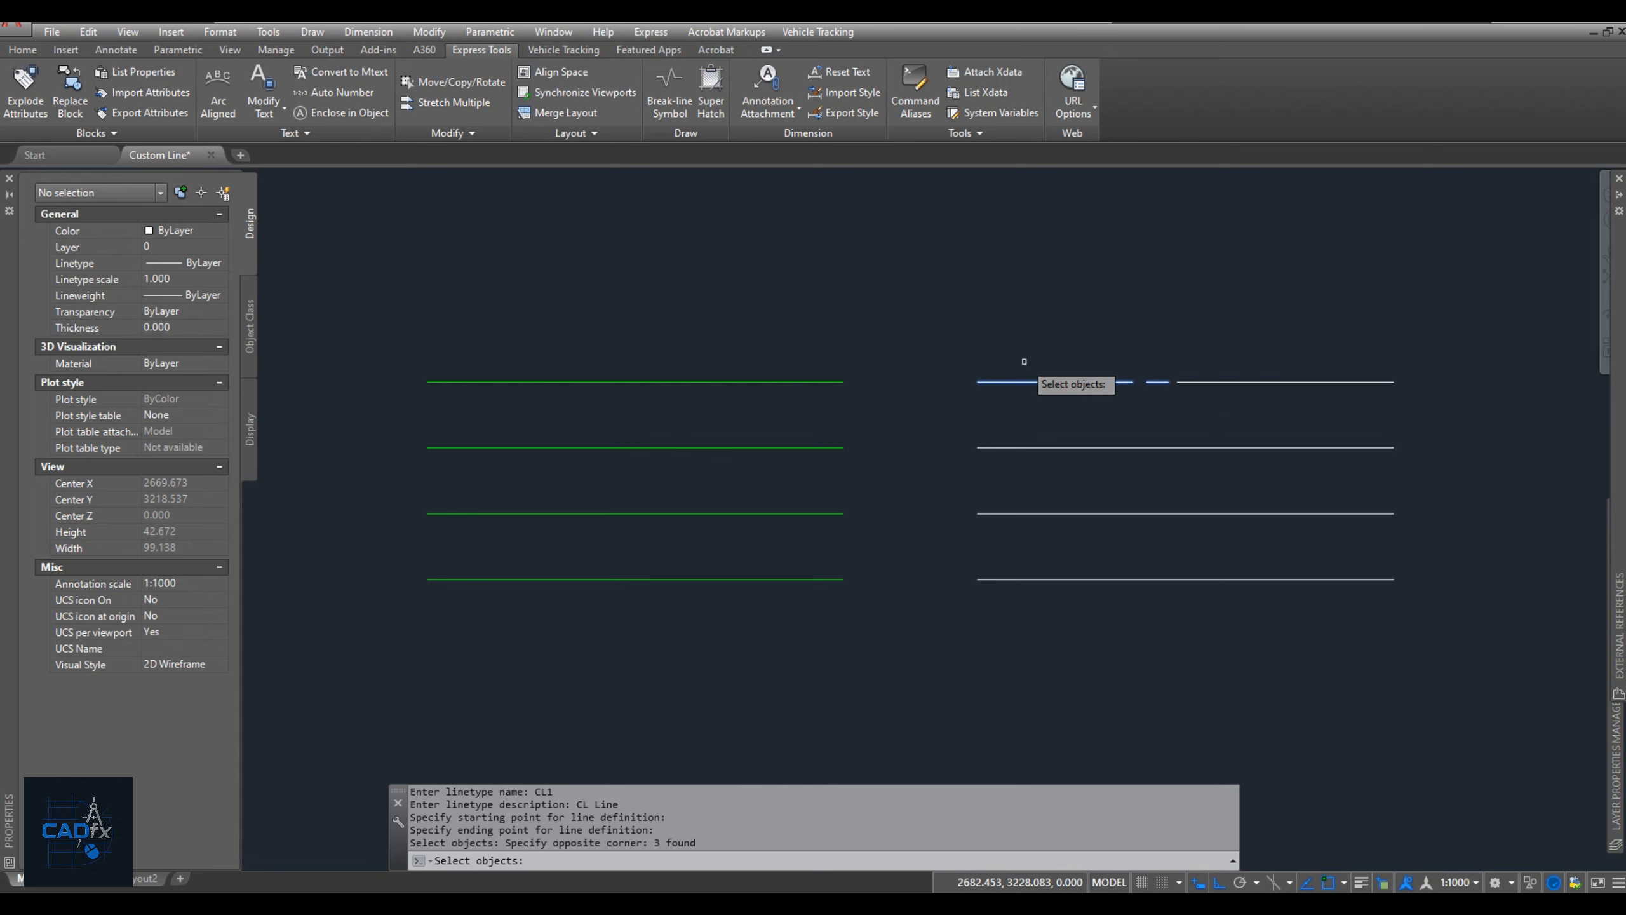
key(Return)
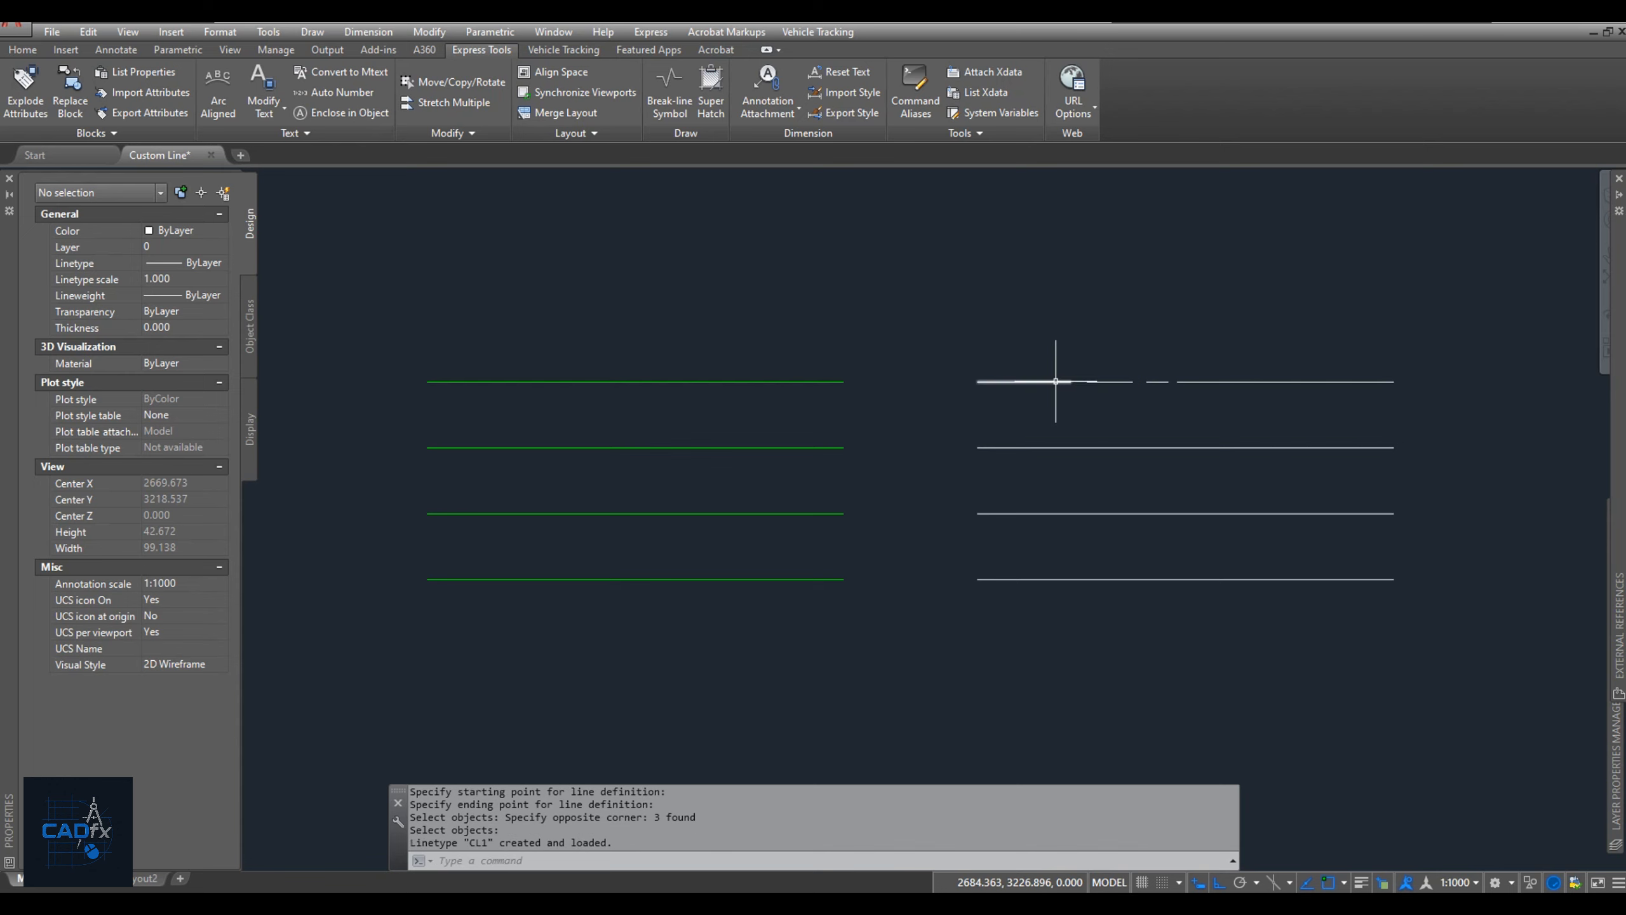
Assign the CL1 linetype to the top green line and deselect it.
click(694, 380)
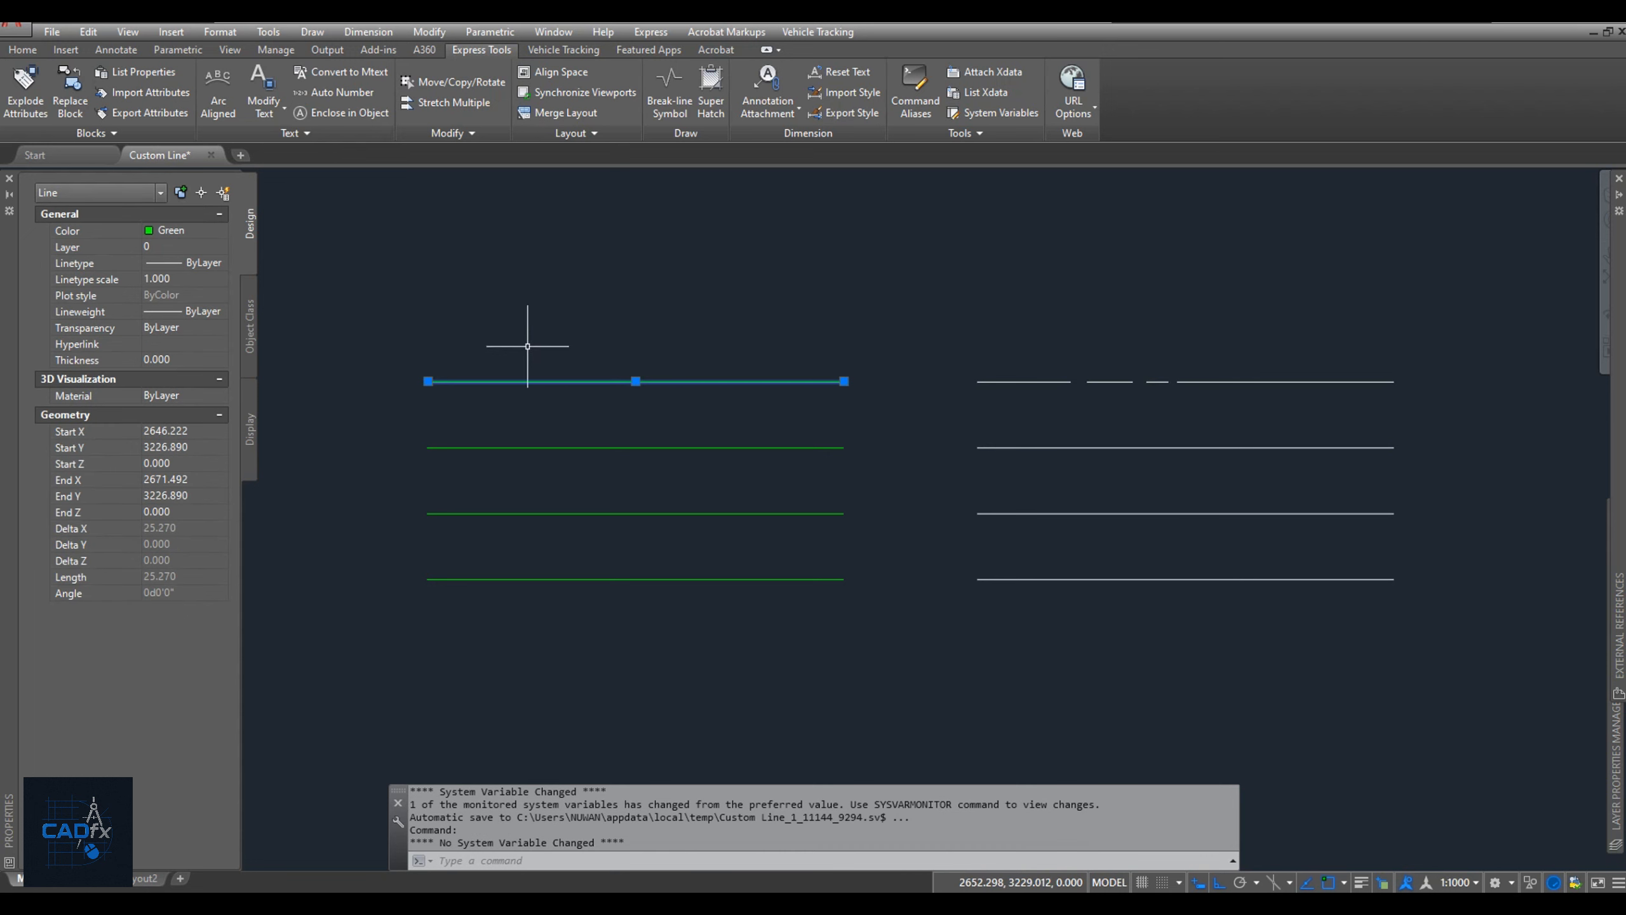
click(195, 262)
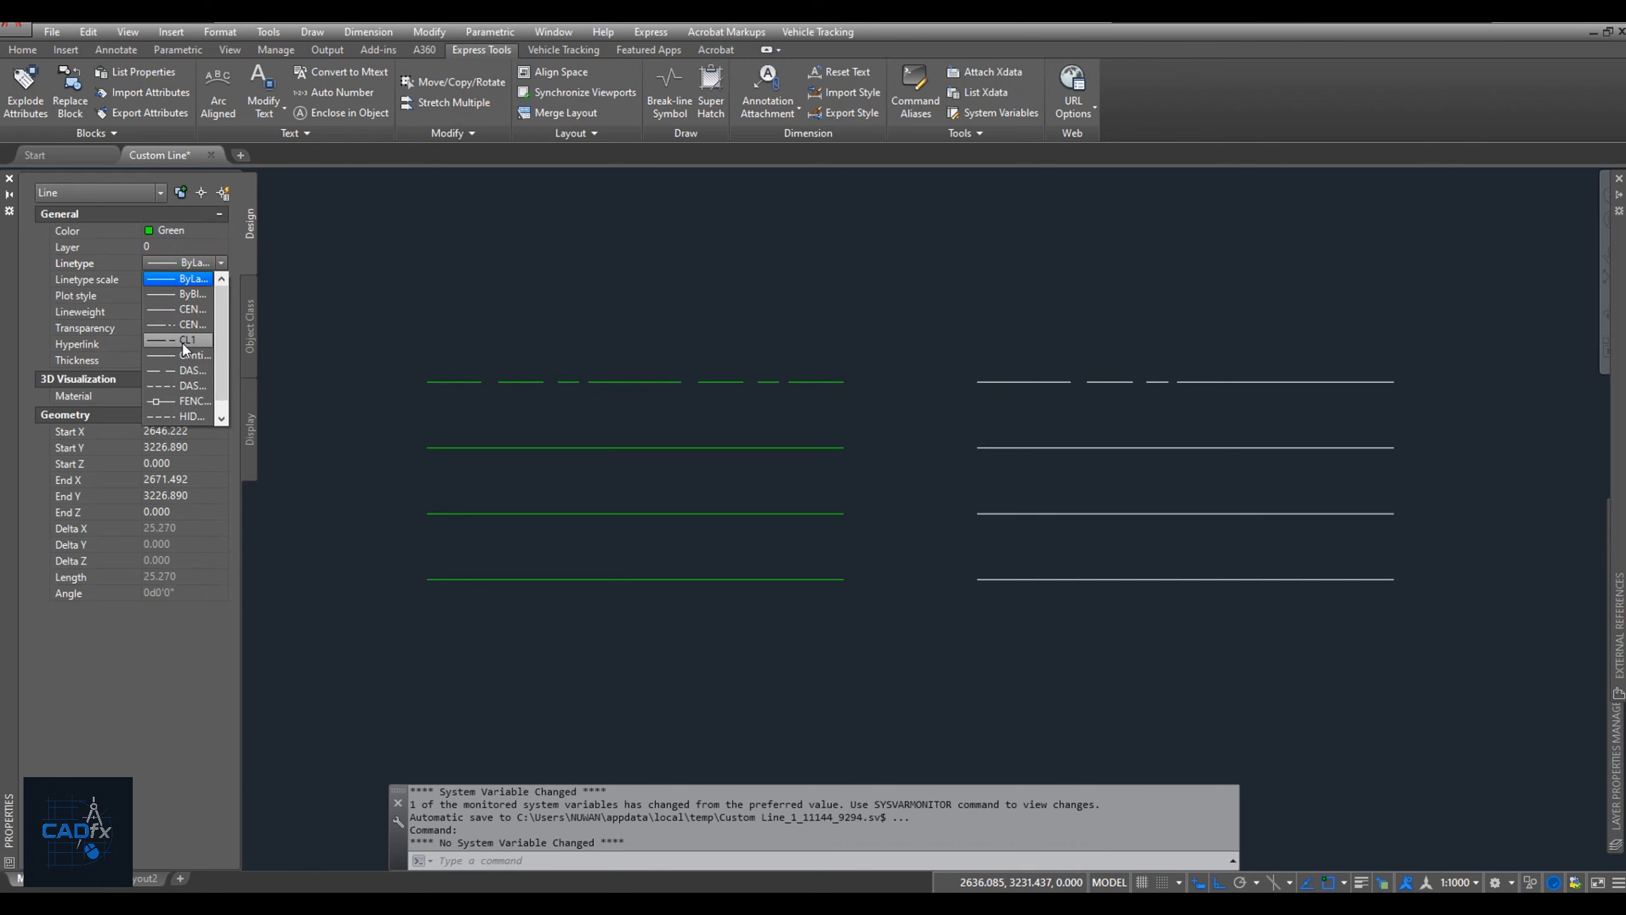
click(183, 341)
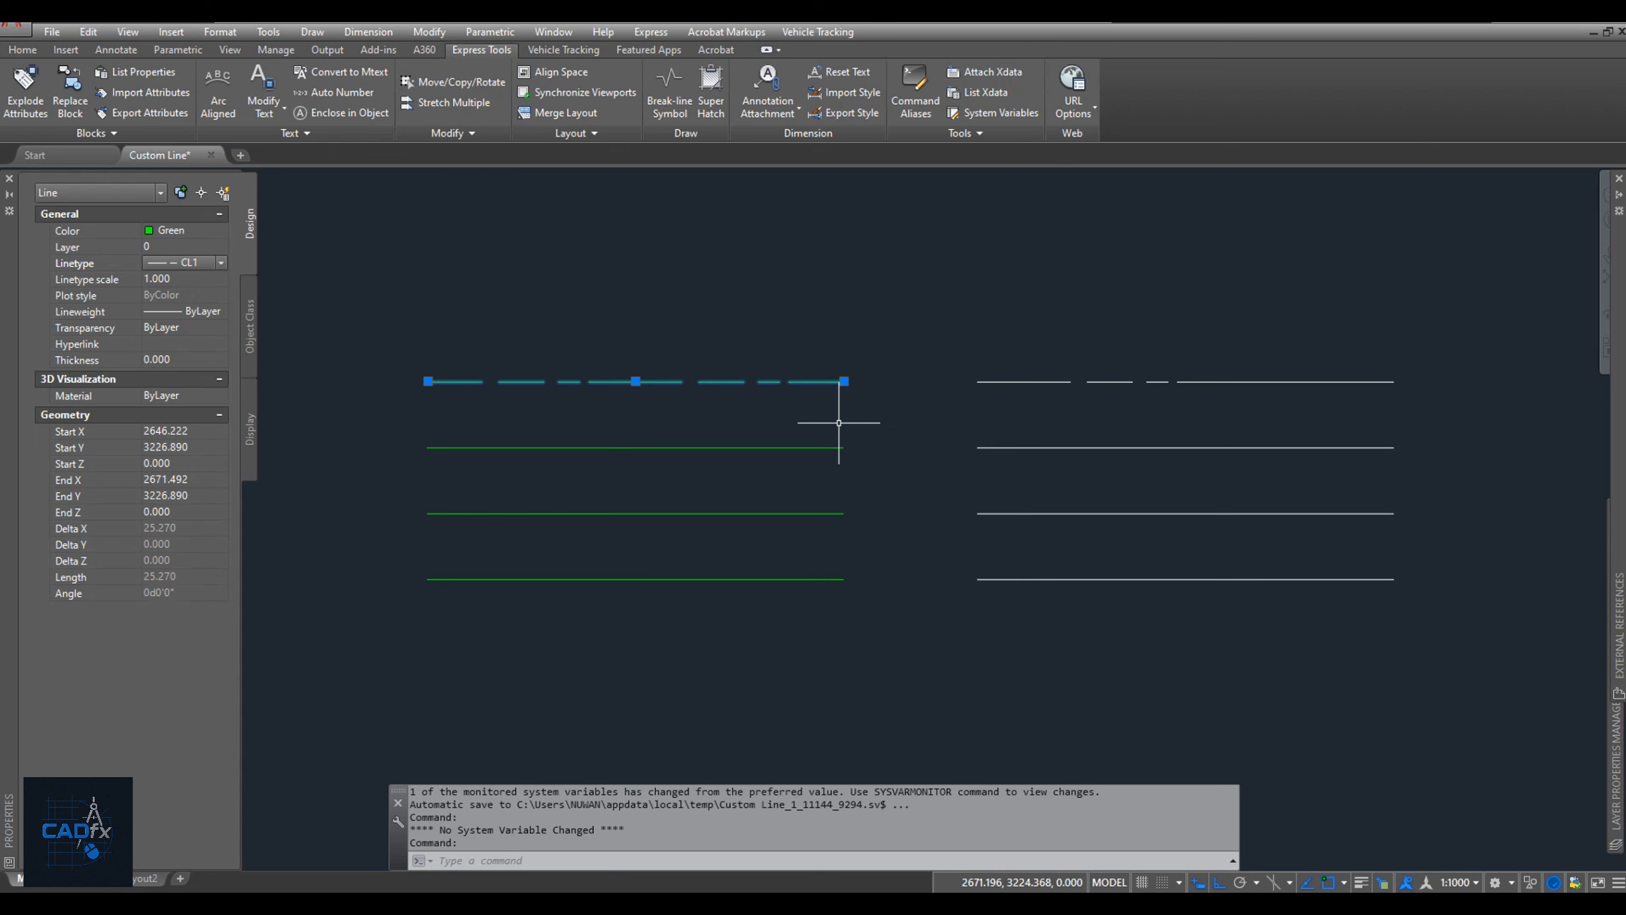
key(Escape)
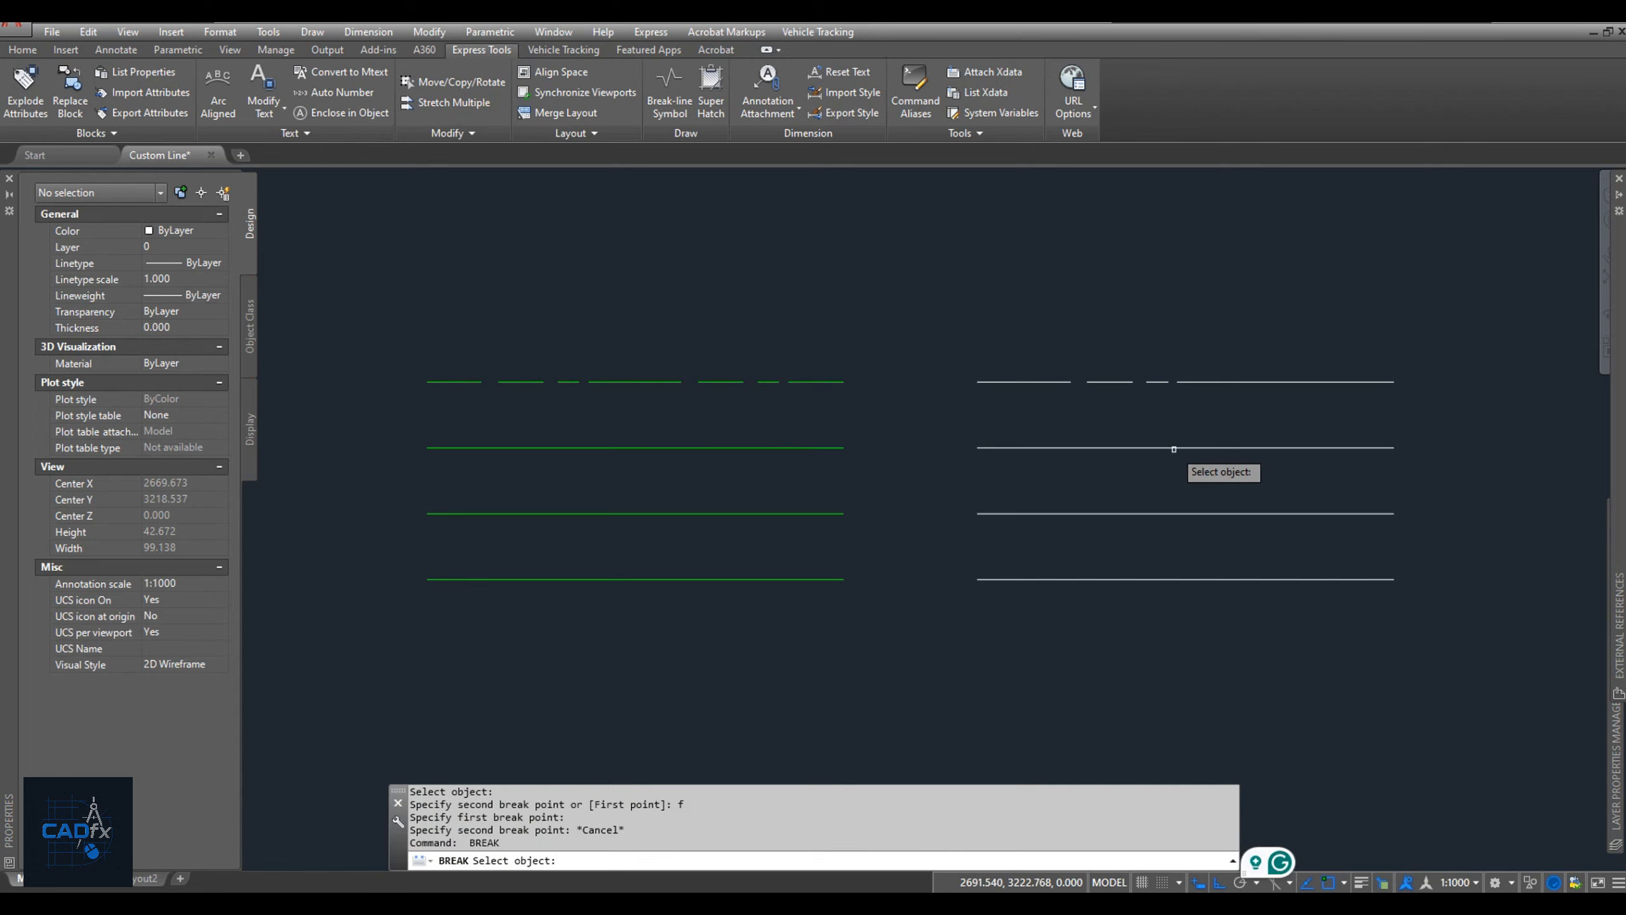
Break the second white line at its midpoint with the First point option, then check the left half by selecting and deselecting it.
click(1174, 448)
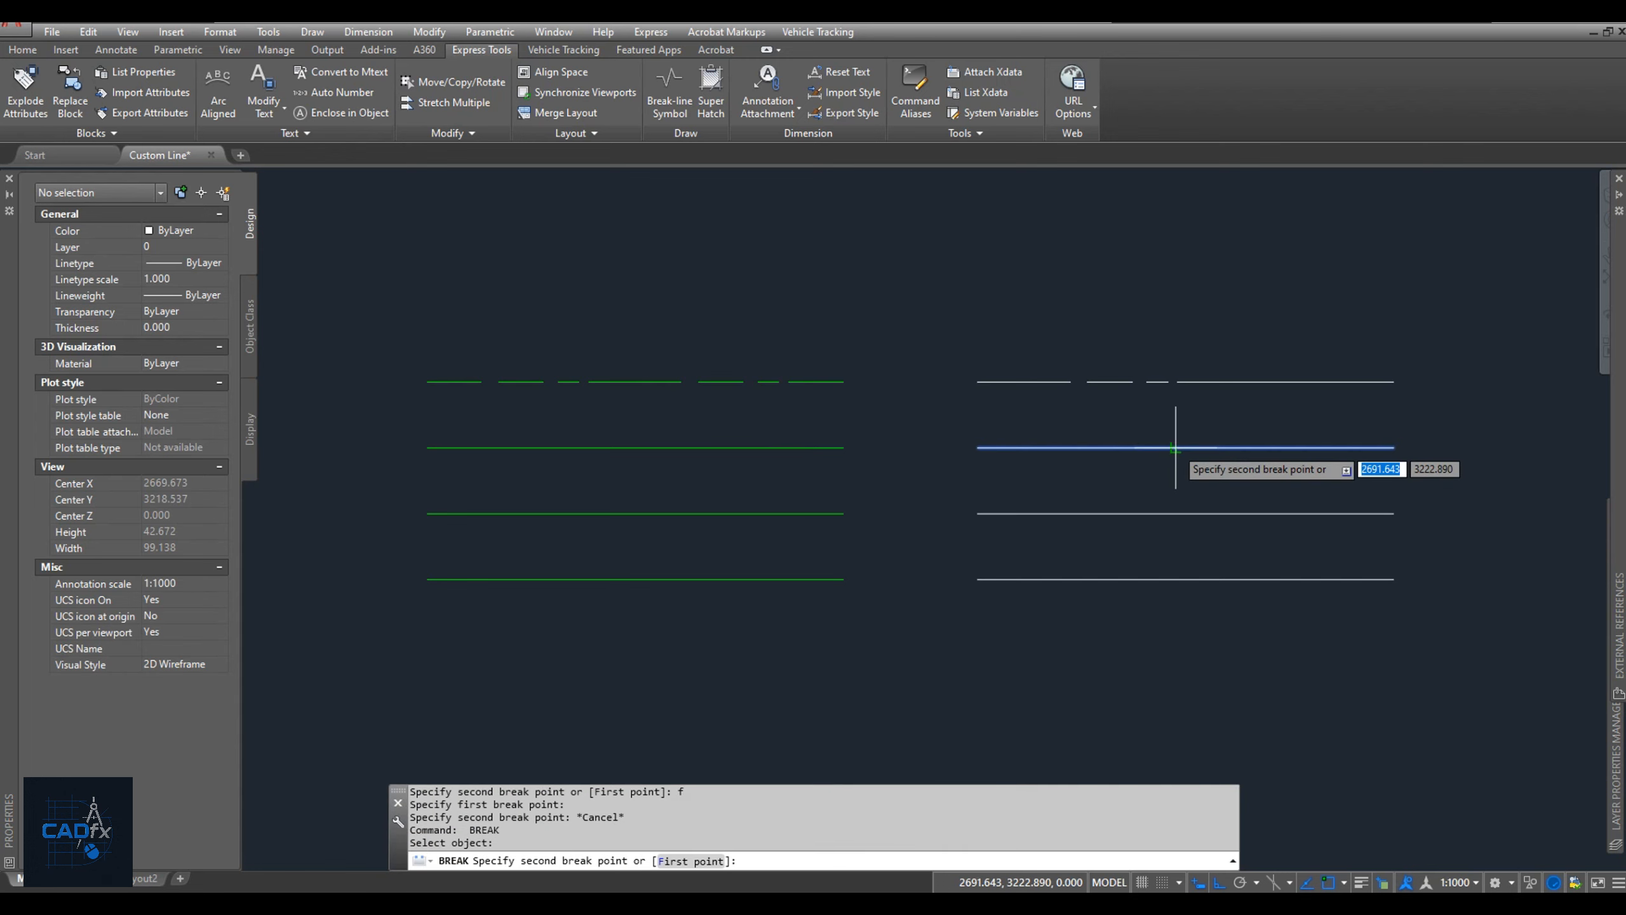
text(f)
key(Return)
click(1186, 448)
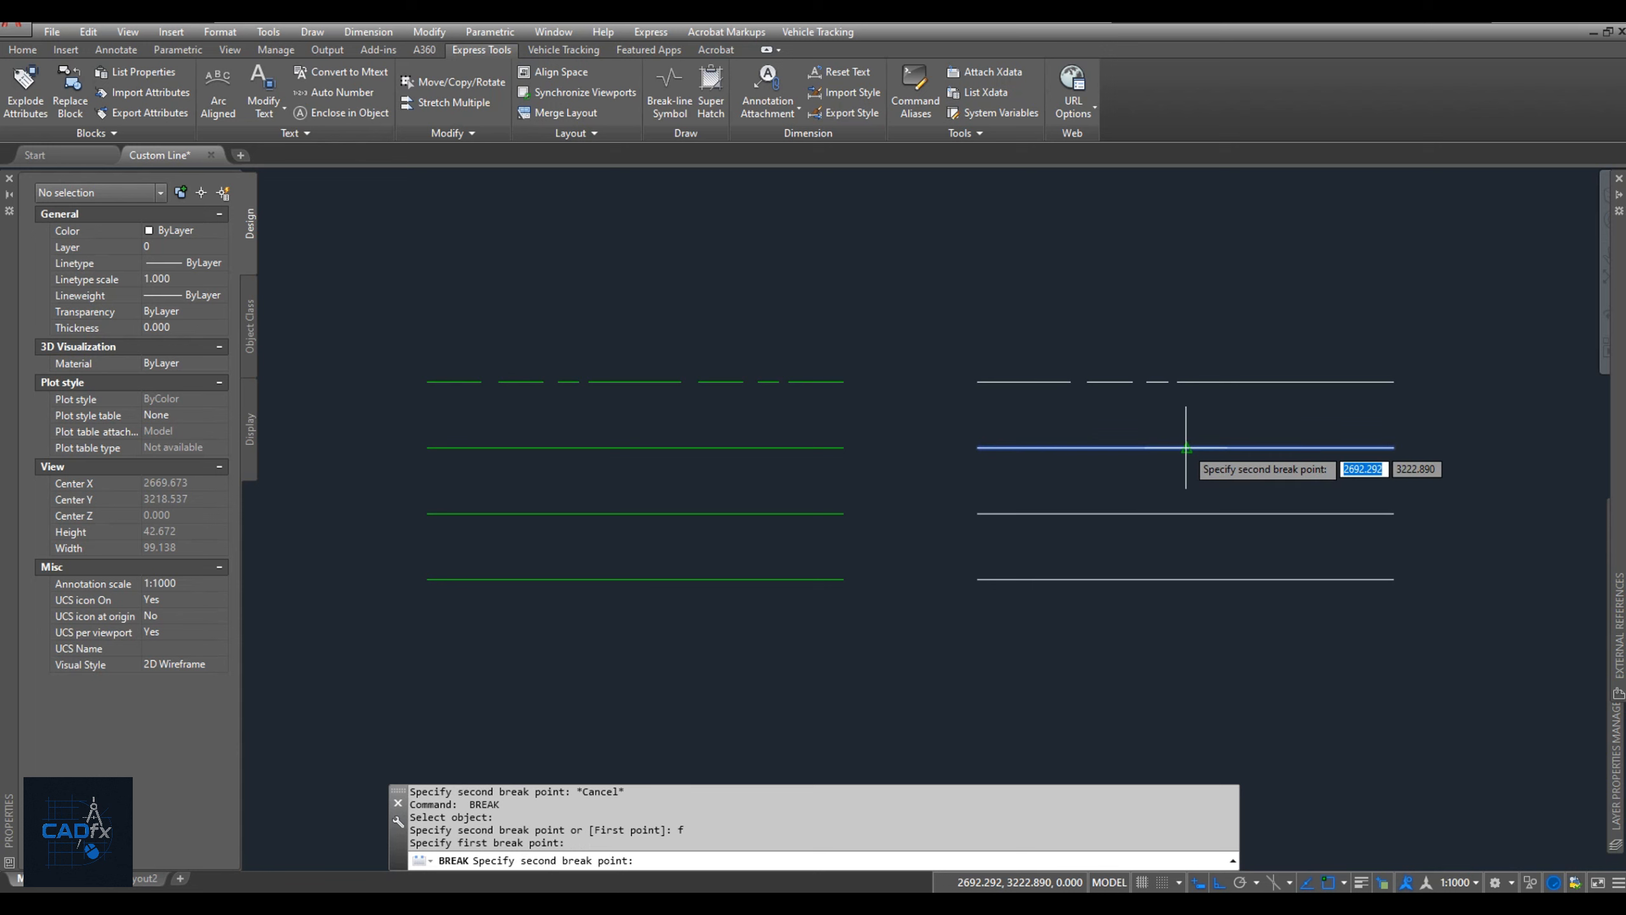
click(1186, 448)
click(1165, 447)
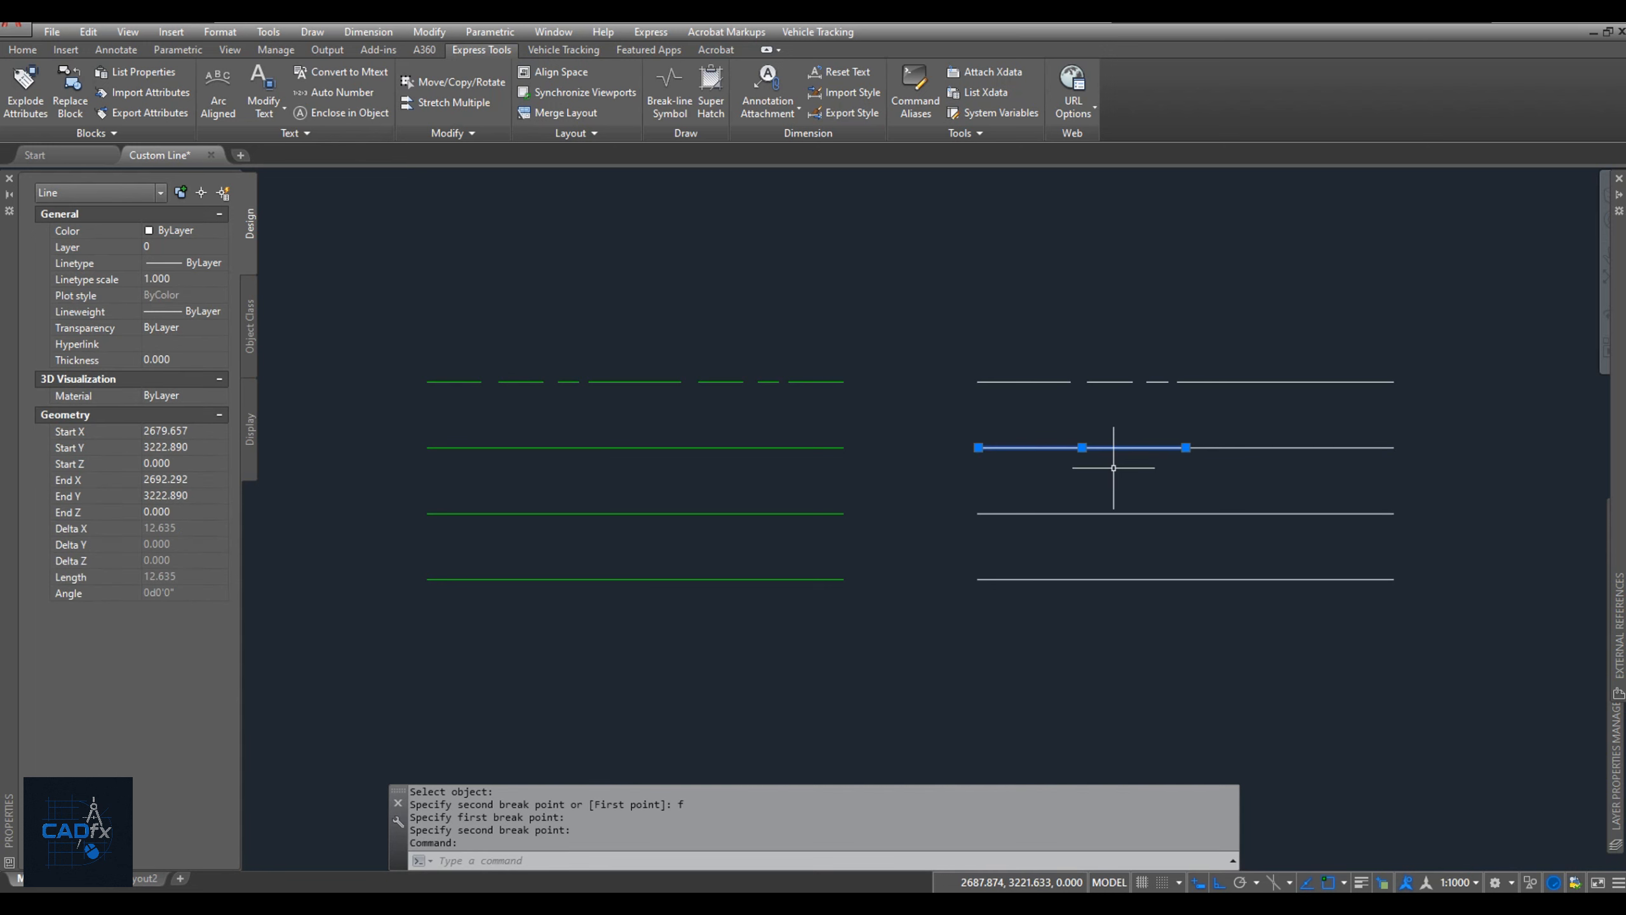
key(Escape)
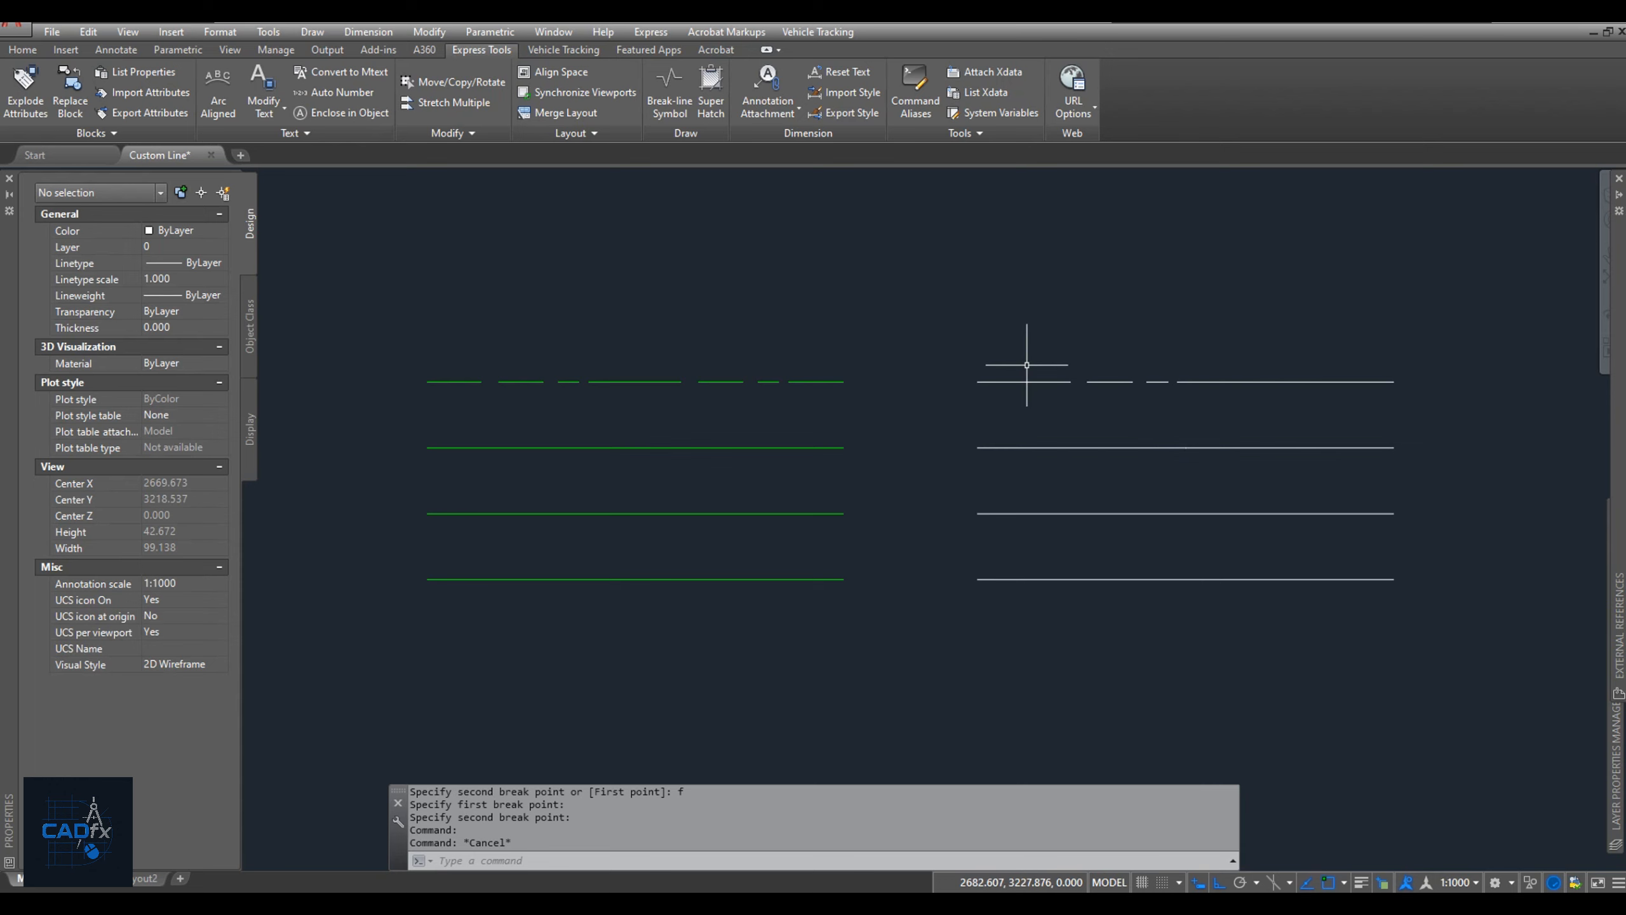
Place the single-line text A with height 1 and default rotation at the midpoint of the second white line's left half.
text(T)
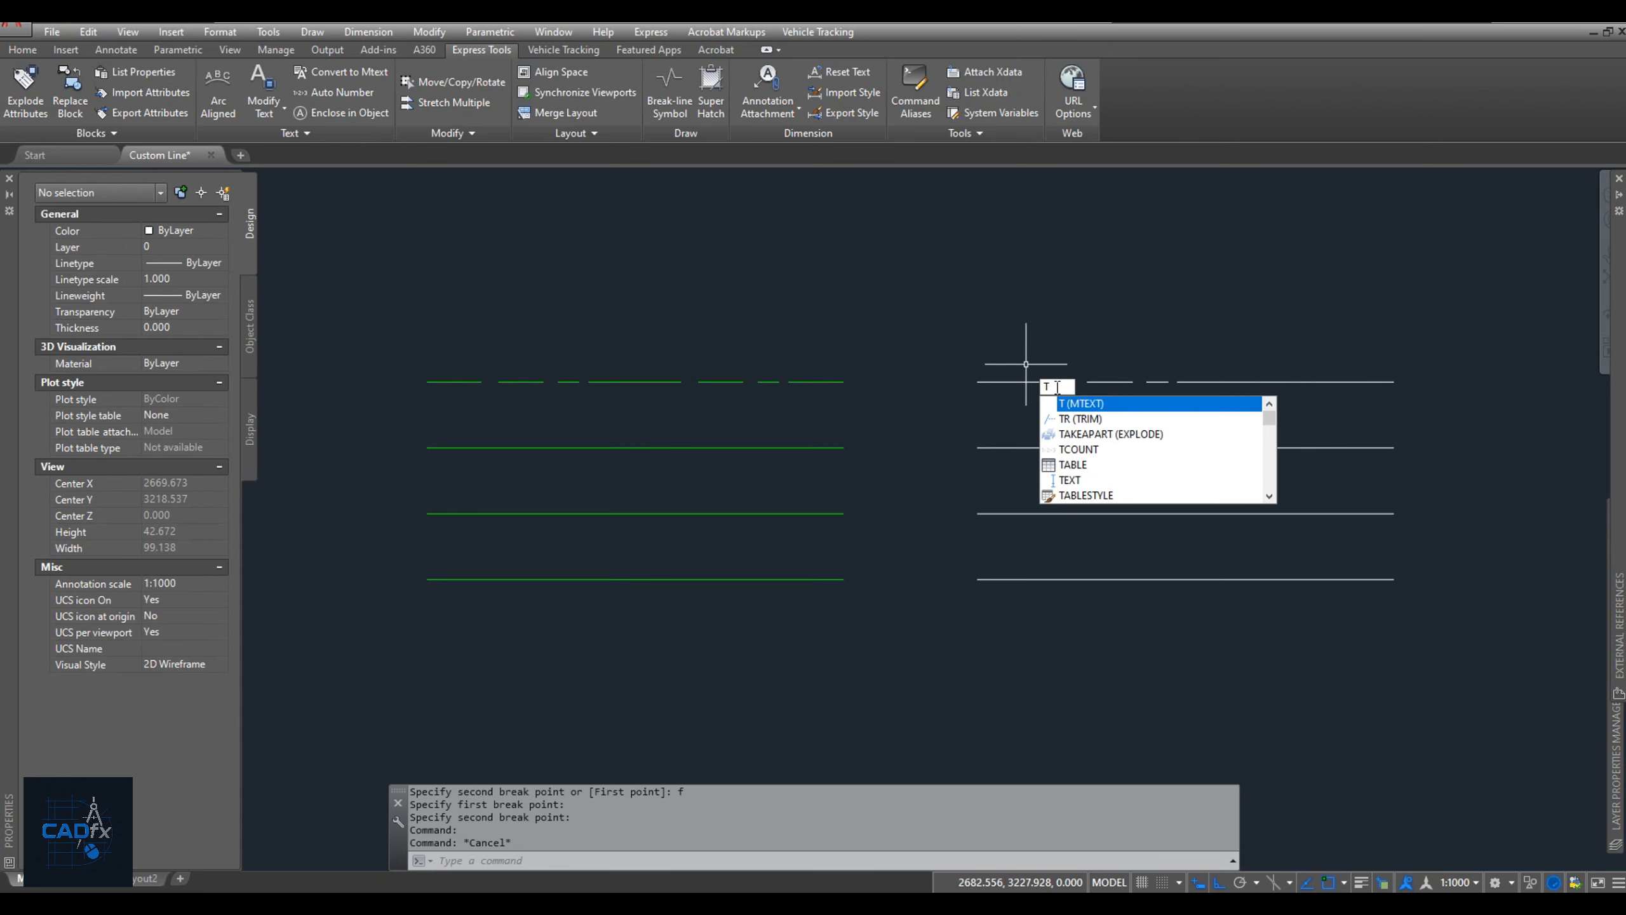
click(1072, 481)
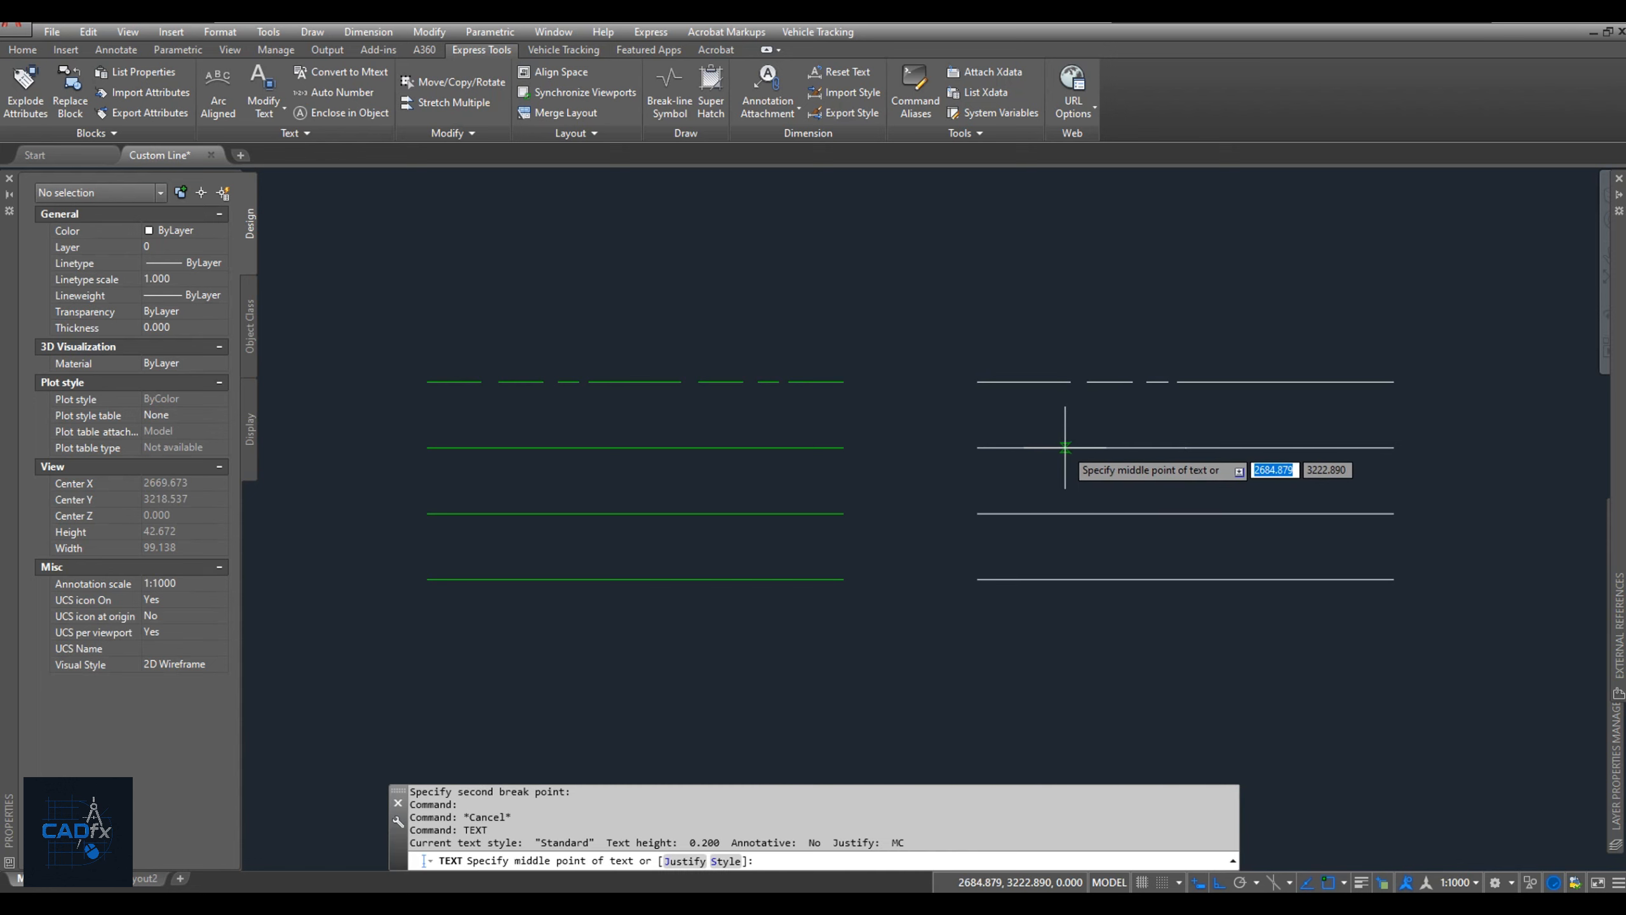
click(1081, 447)
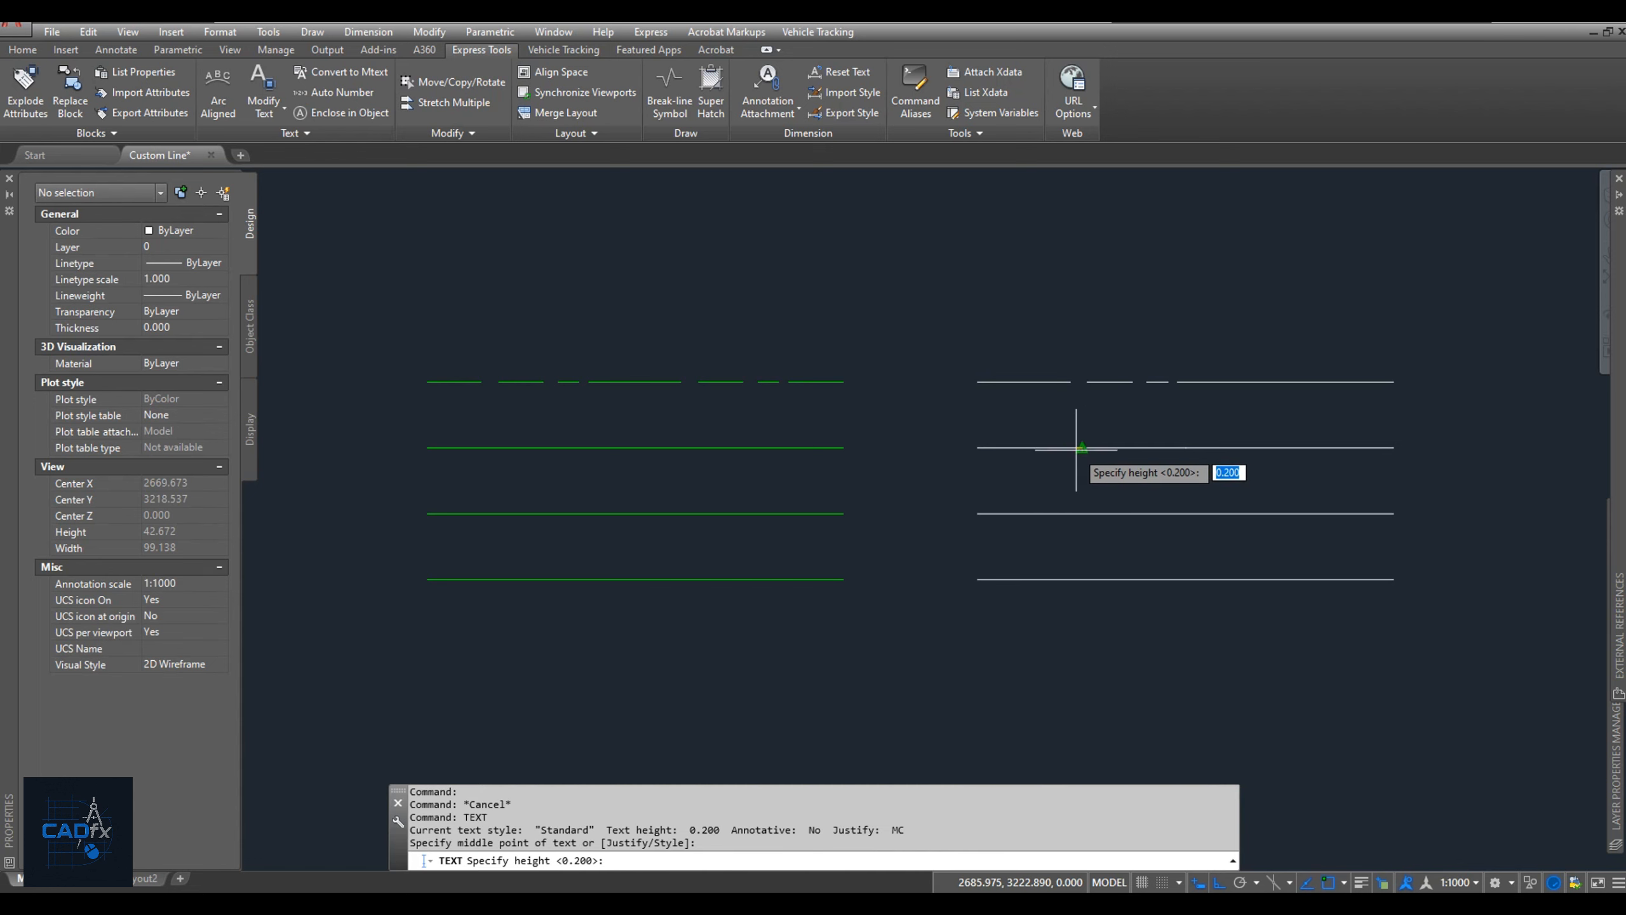
text(1)
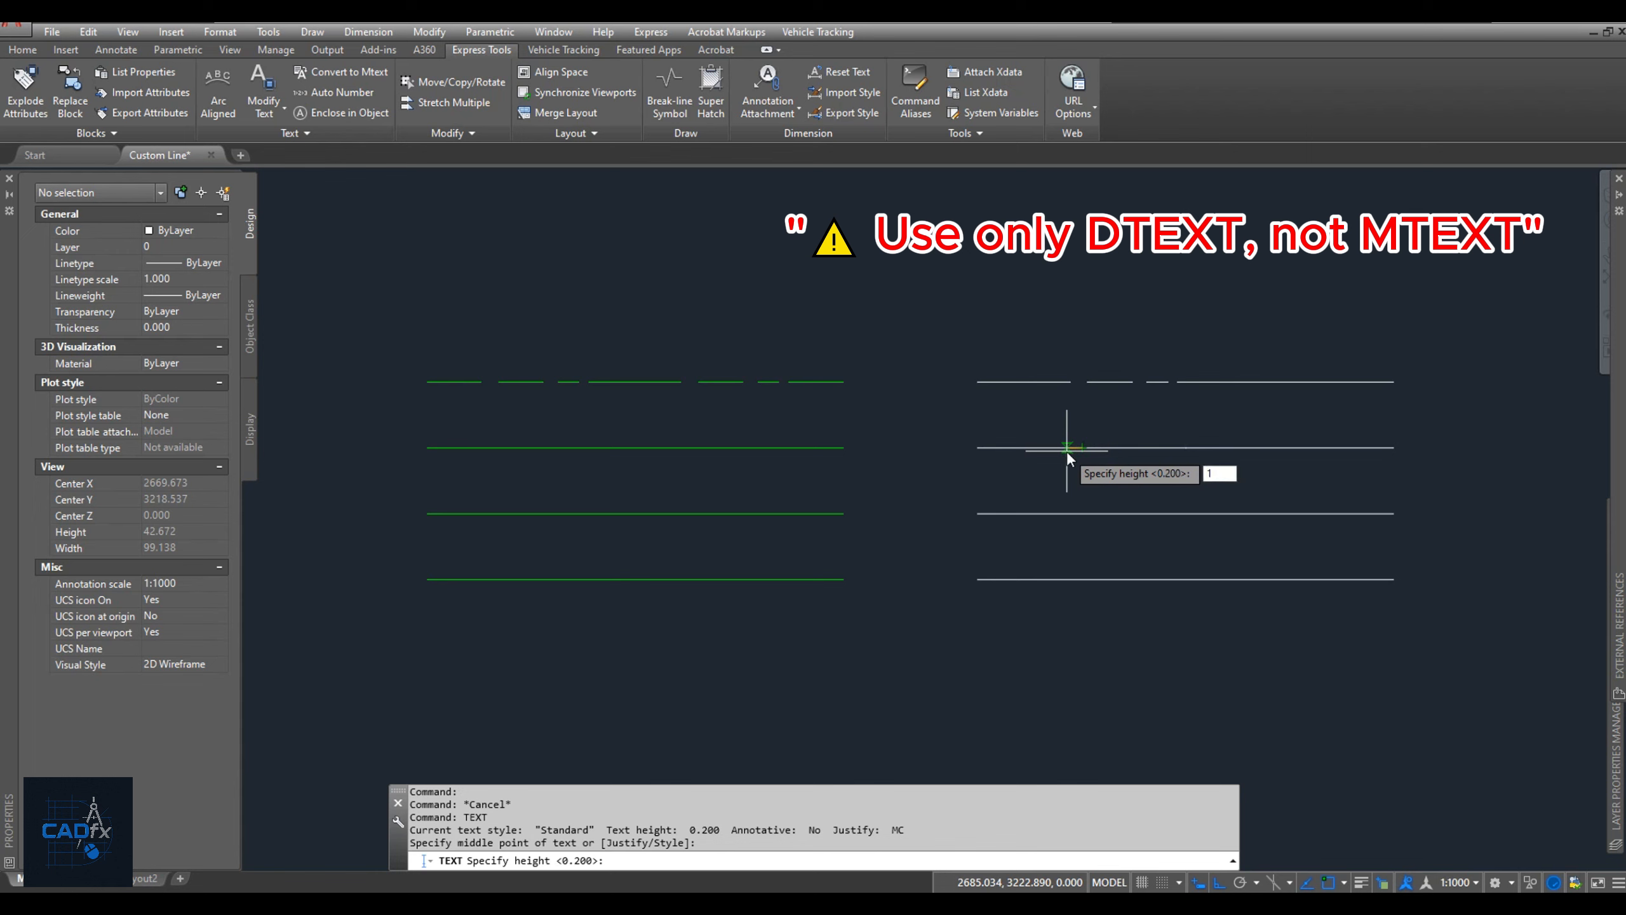
key(Return)
key(Return)
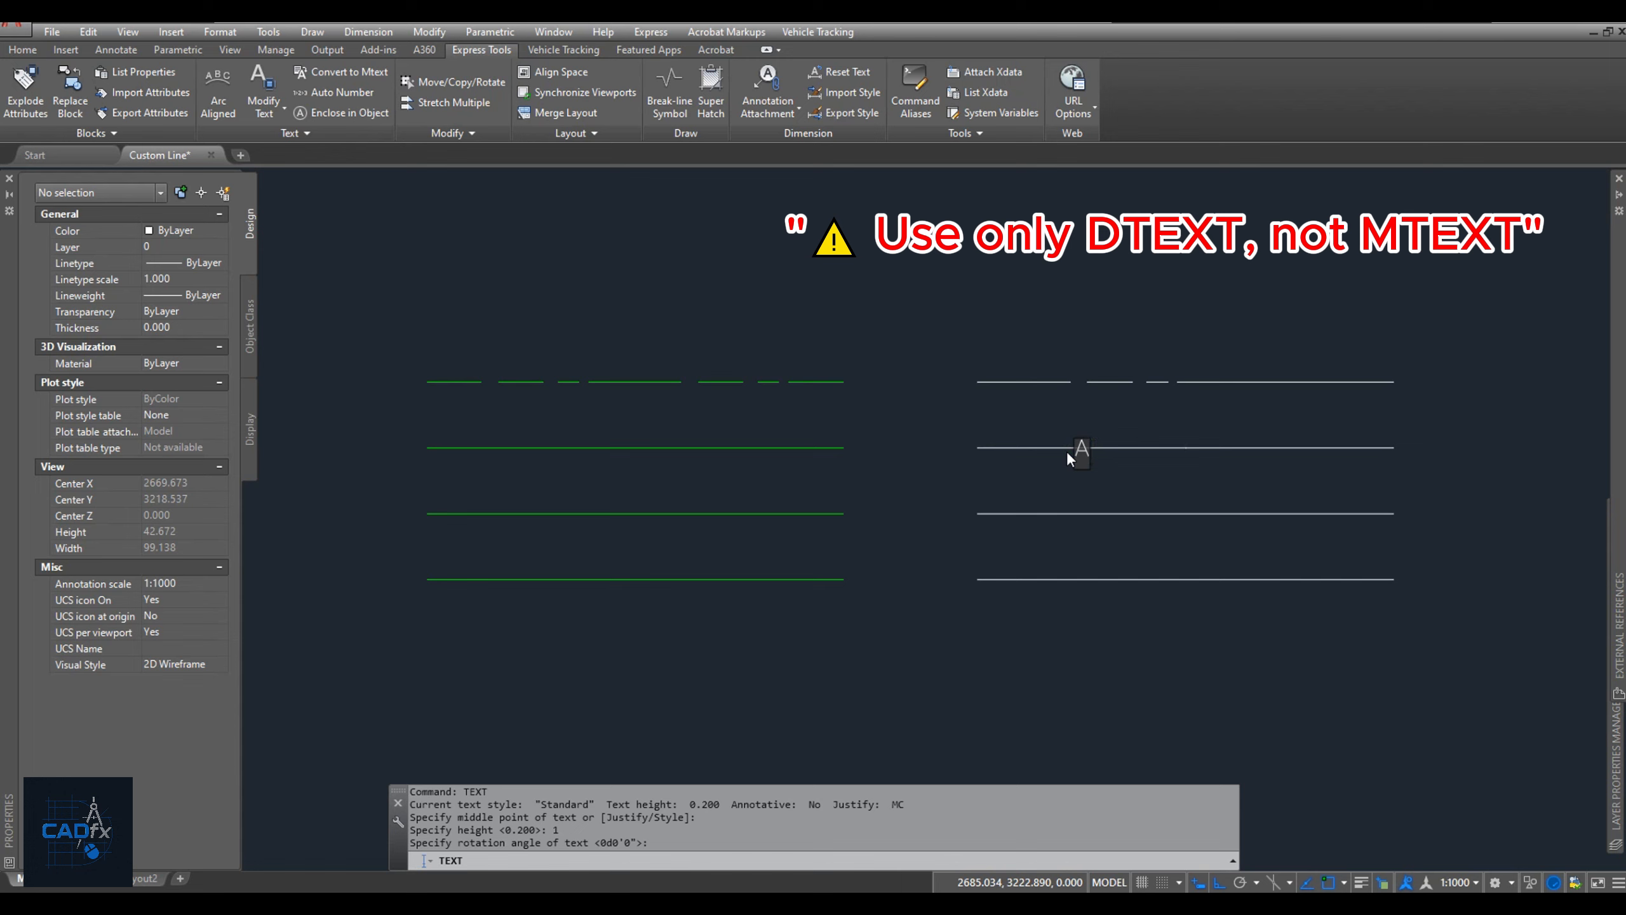
click(1124, 466)
key(Return)
Trim away the part of the second white line that passes through the letter A, using the text as cutting edge.
text(tr)
key(Return)
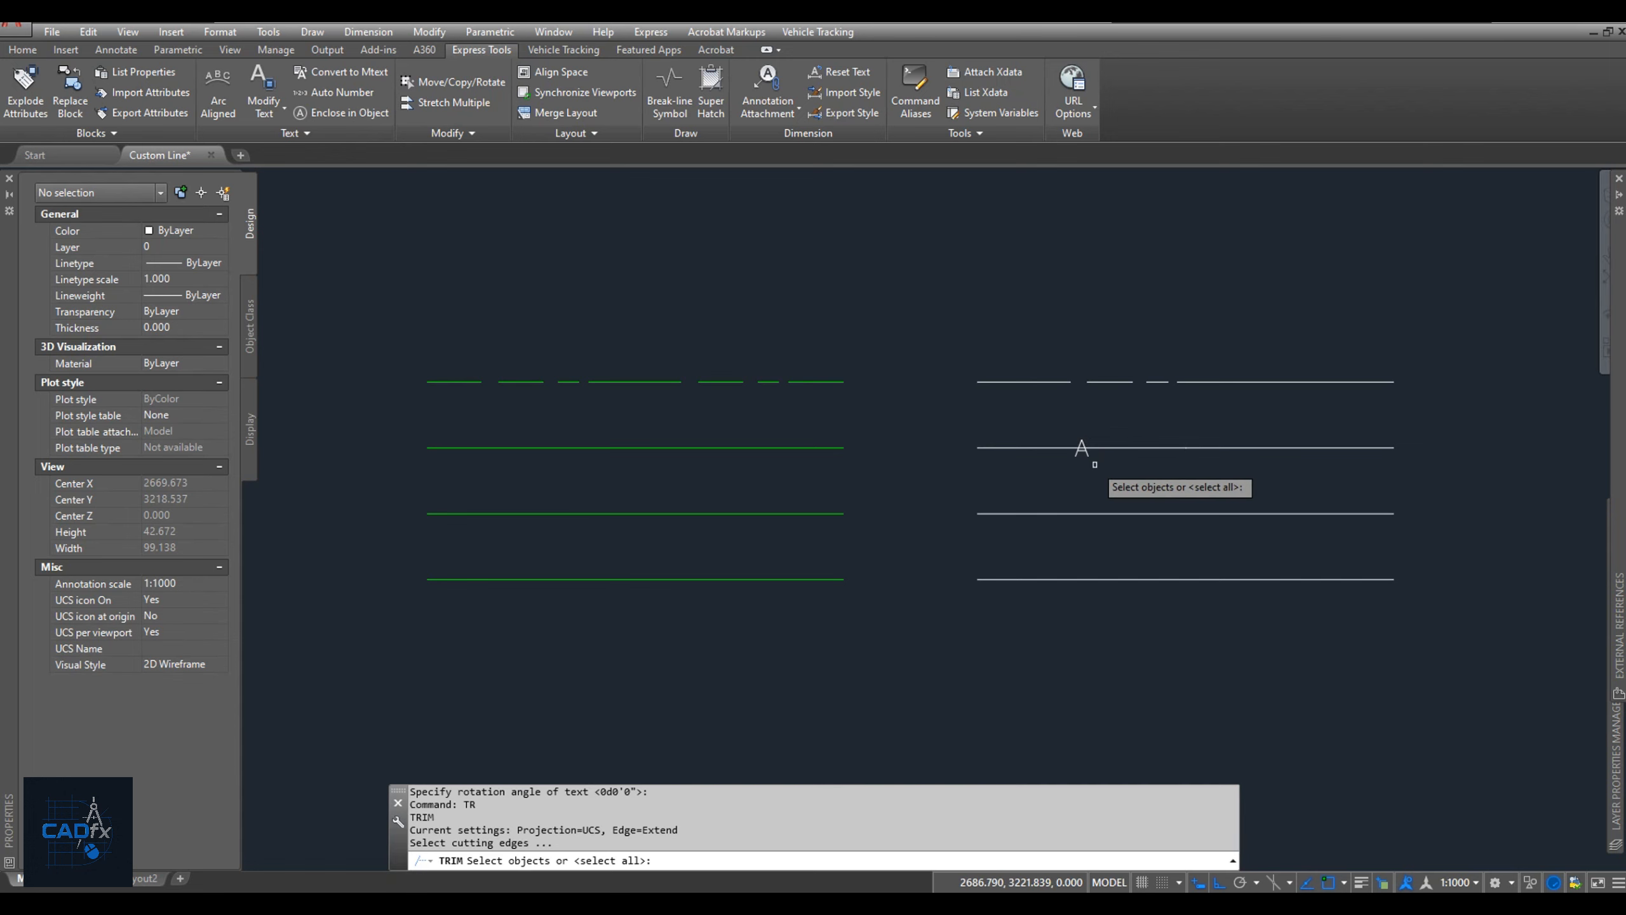
click(1081, 448)
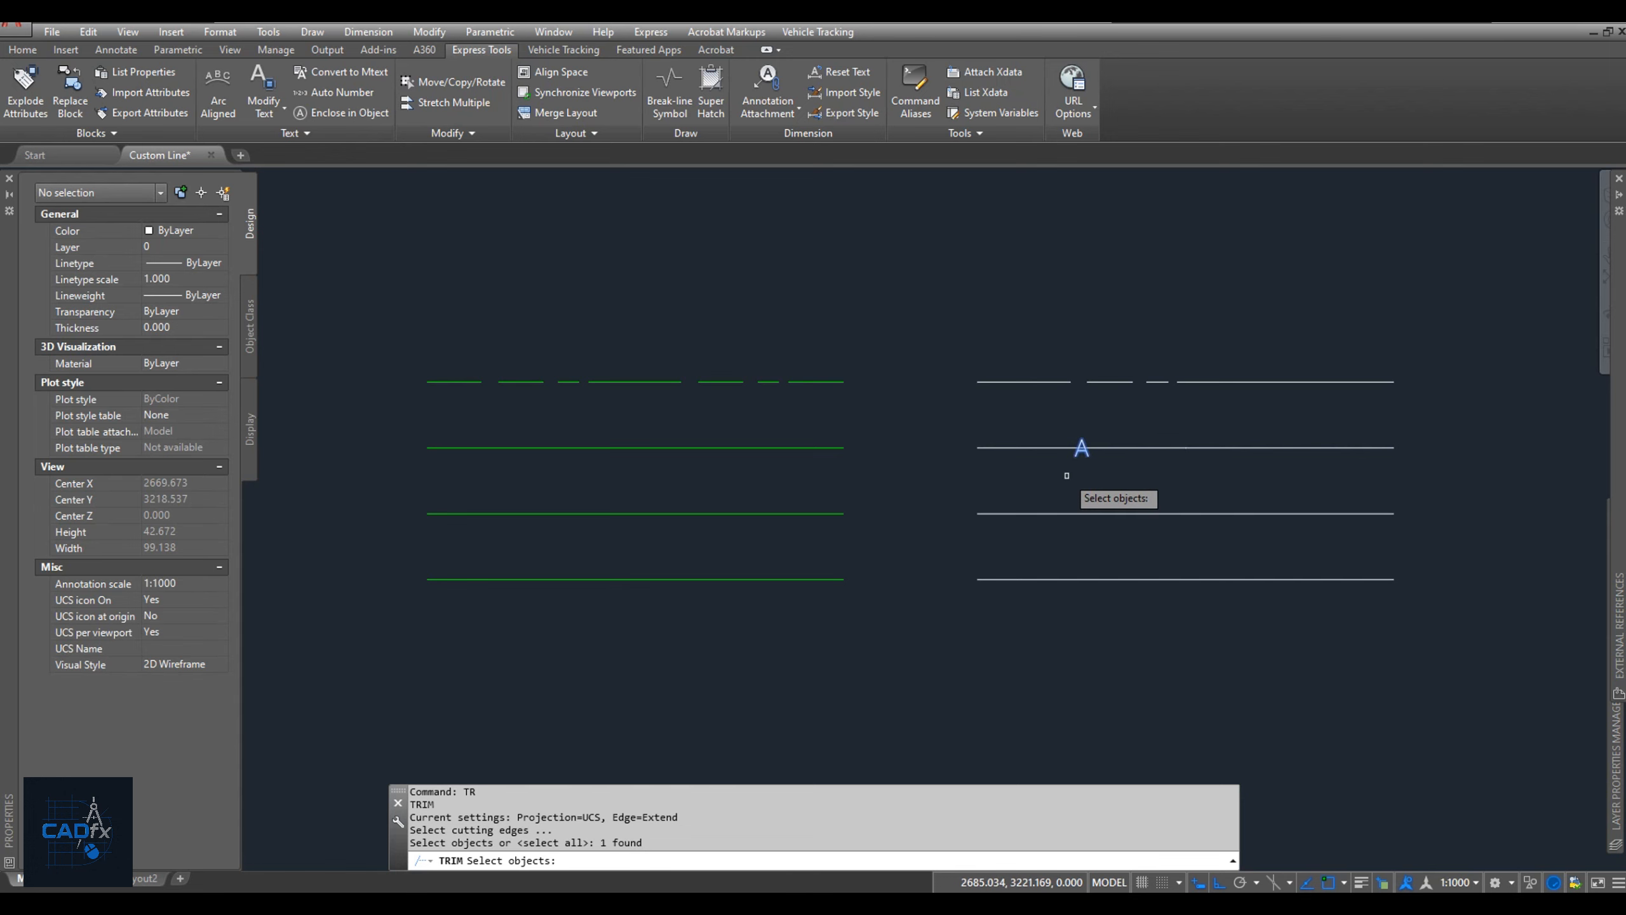
key(Return)
scroll(1070, 439, up, 6)
click(1025, 397)
key(Return)
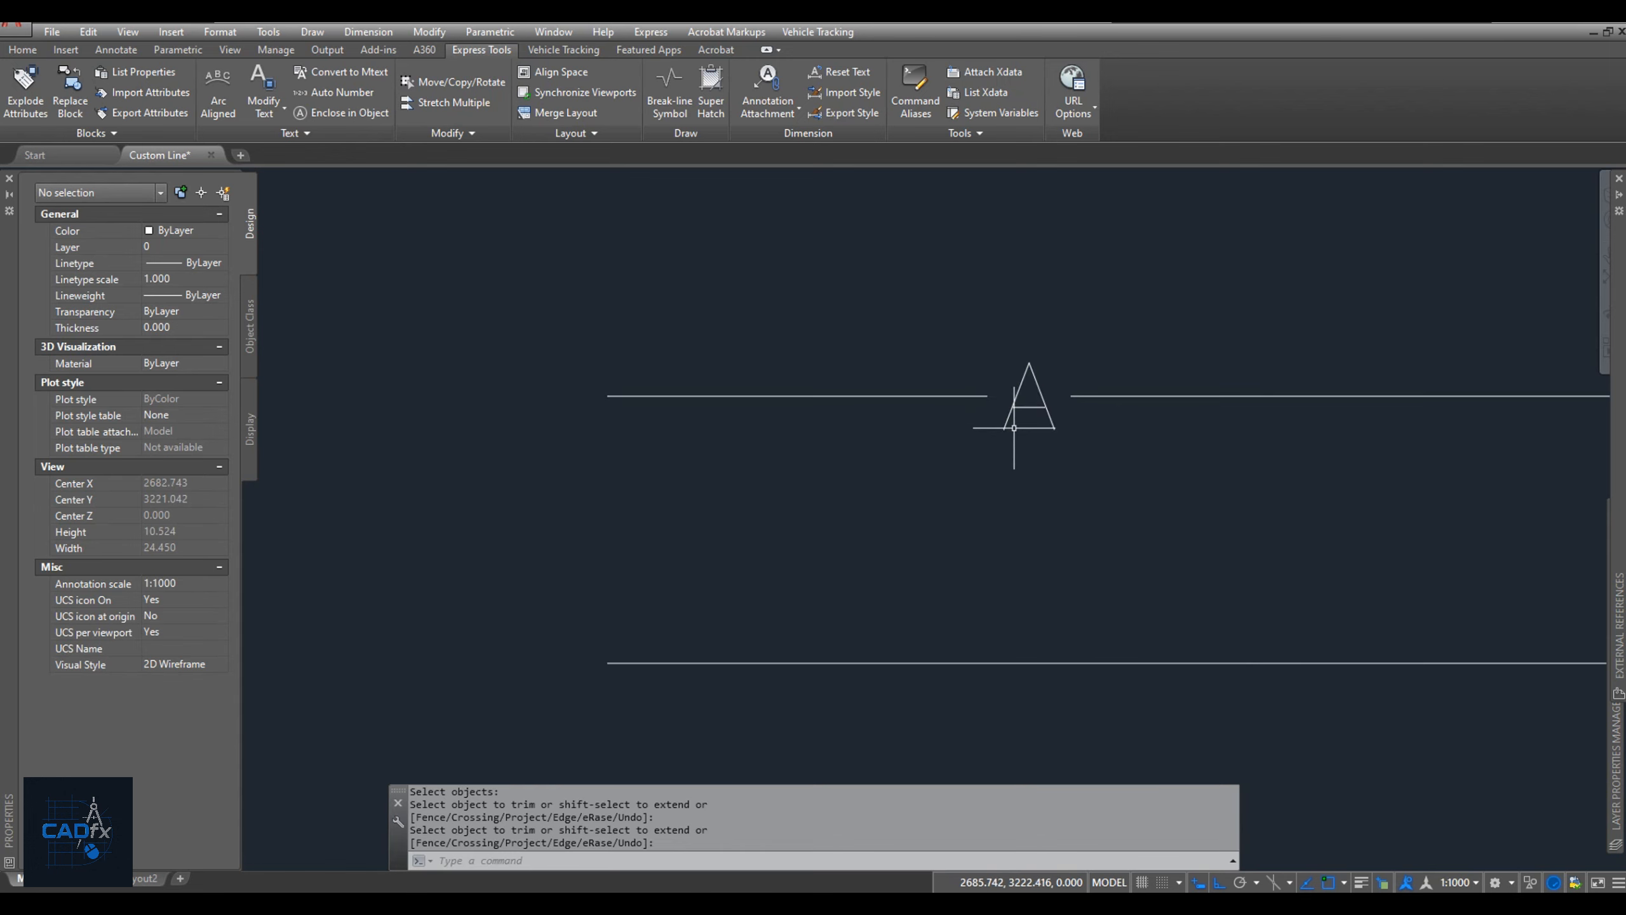
scroll(1028, 420, down, 8)
scroll(1042, 445, up, 3)
scroll(1041, 444, down, 2)
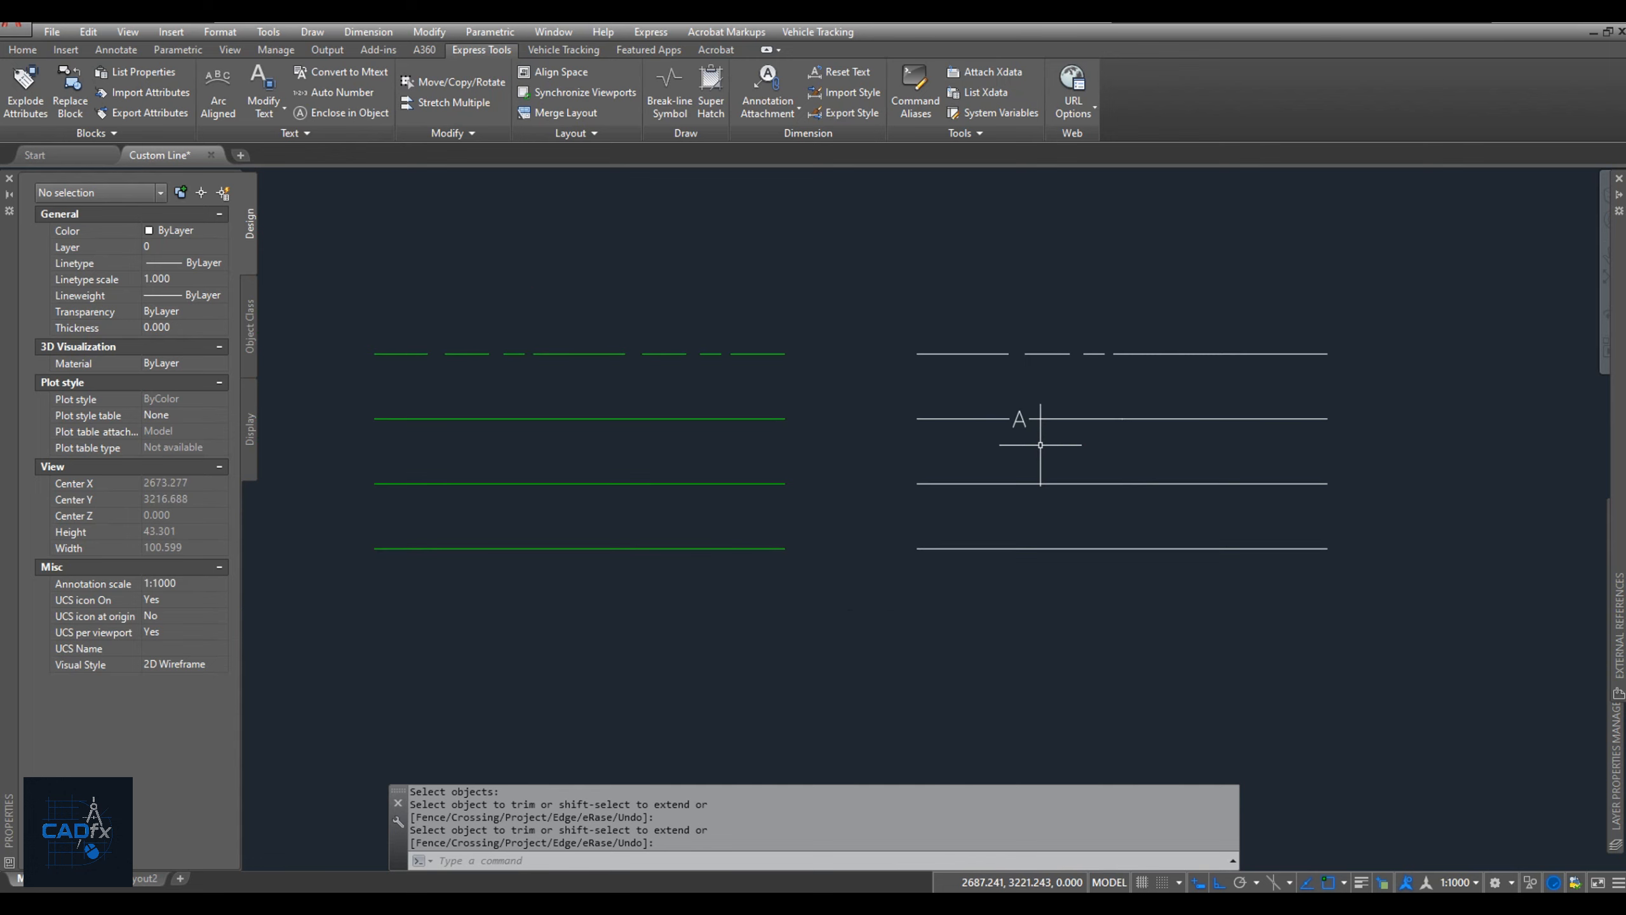
Start the Make Linetype command and save the new linetype file as CL 2.lin in the Custom LT folder.
click(977, 132)
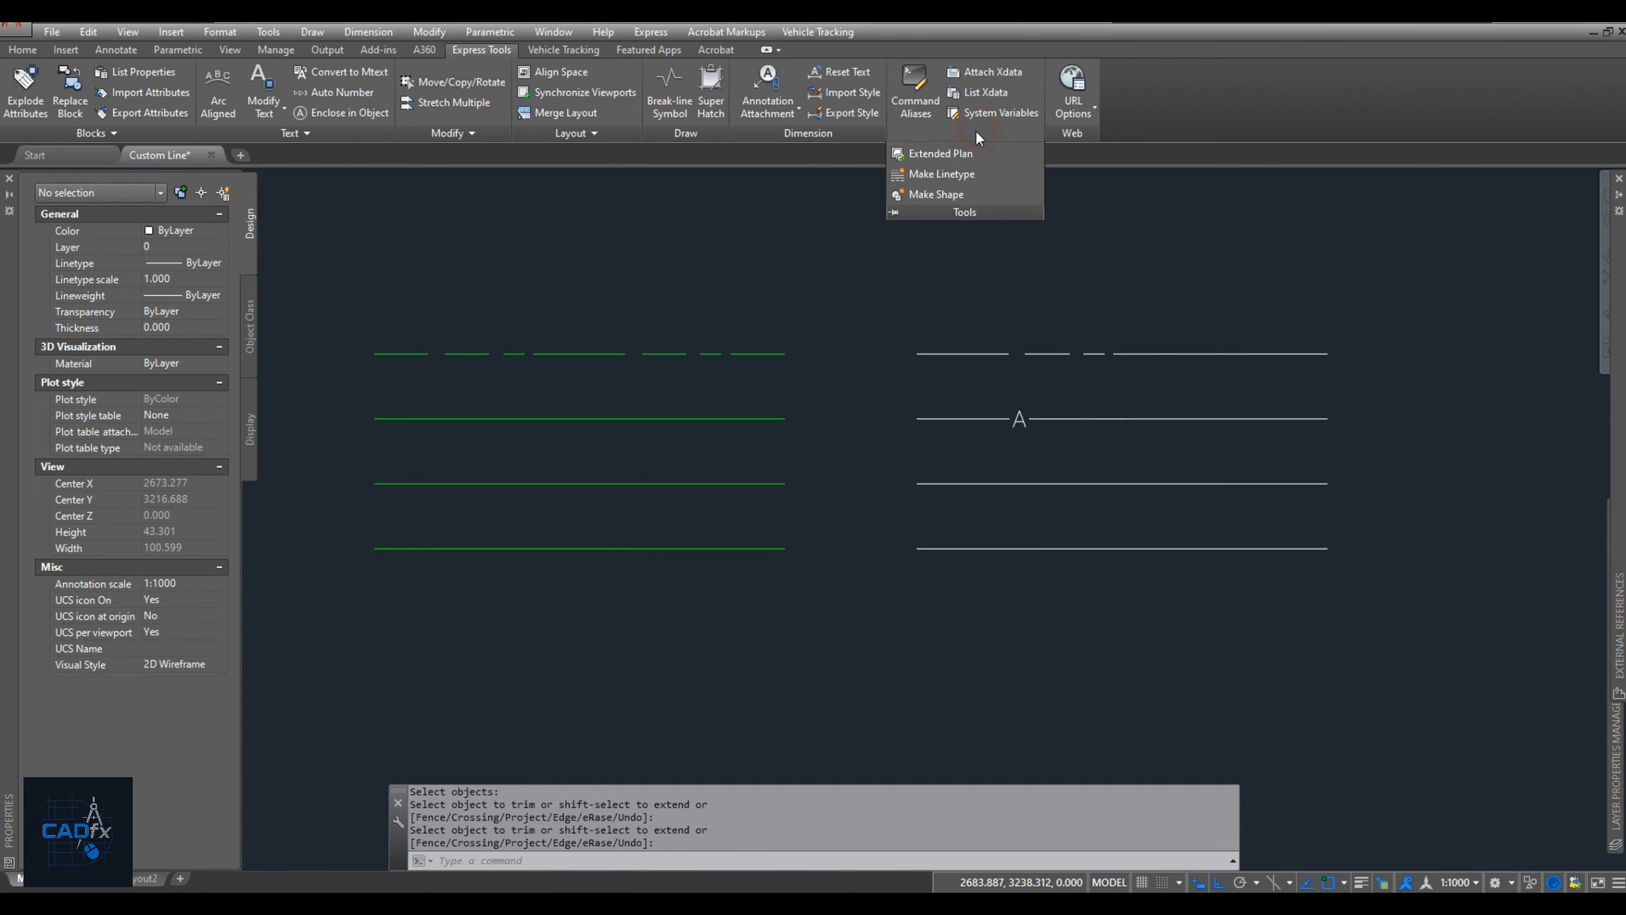
click(956, 169)
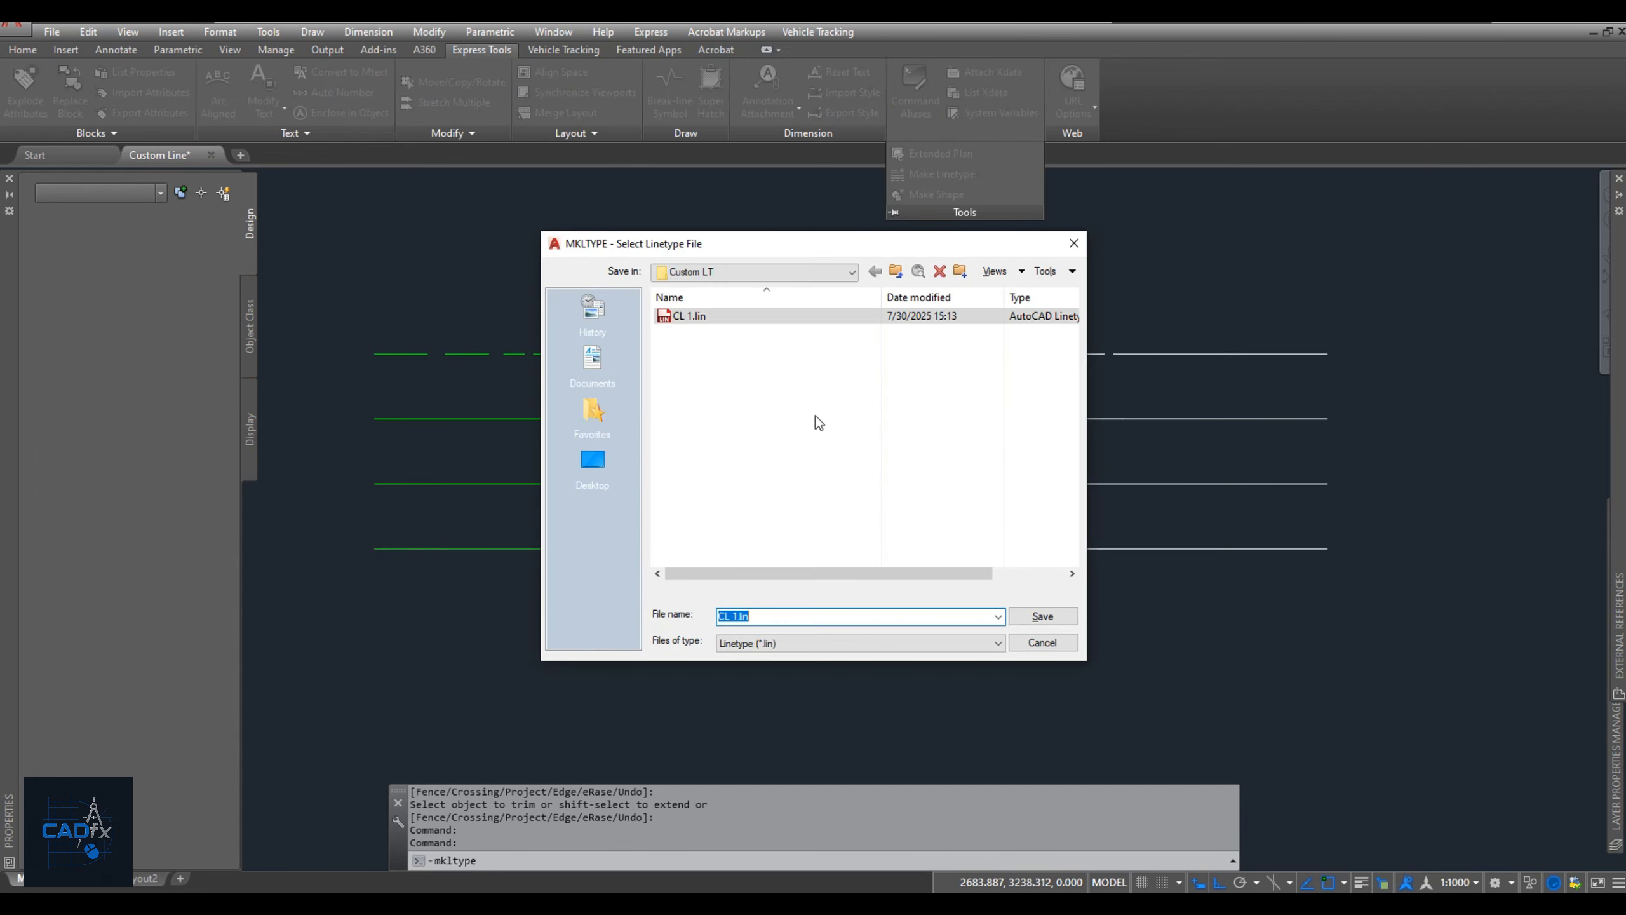
click(734, 617)
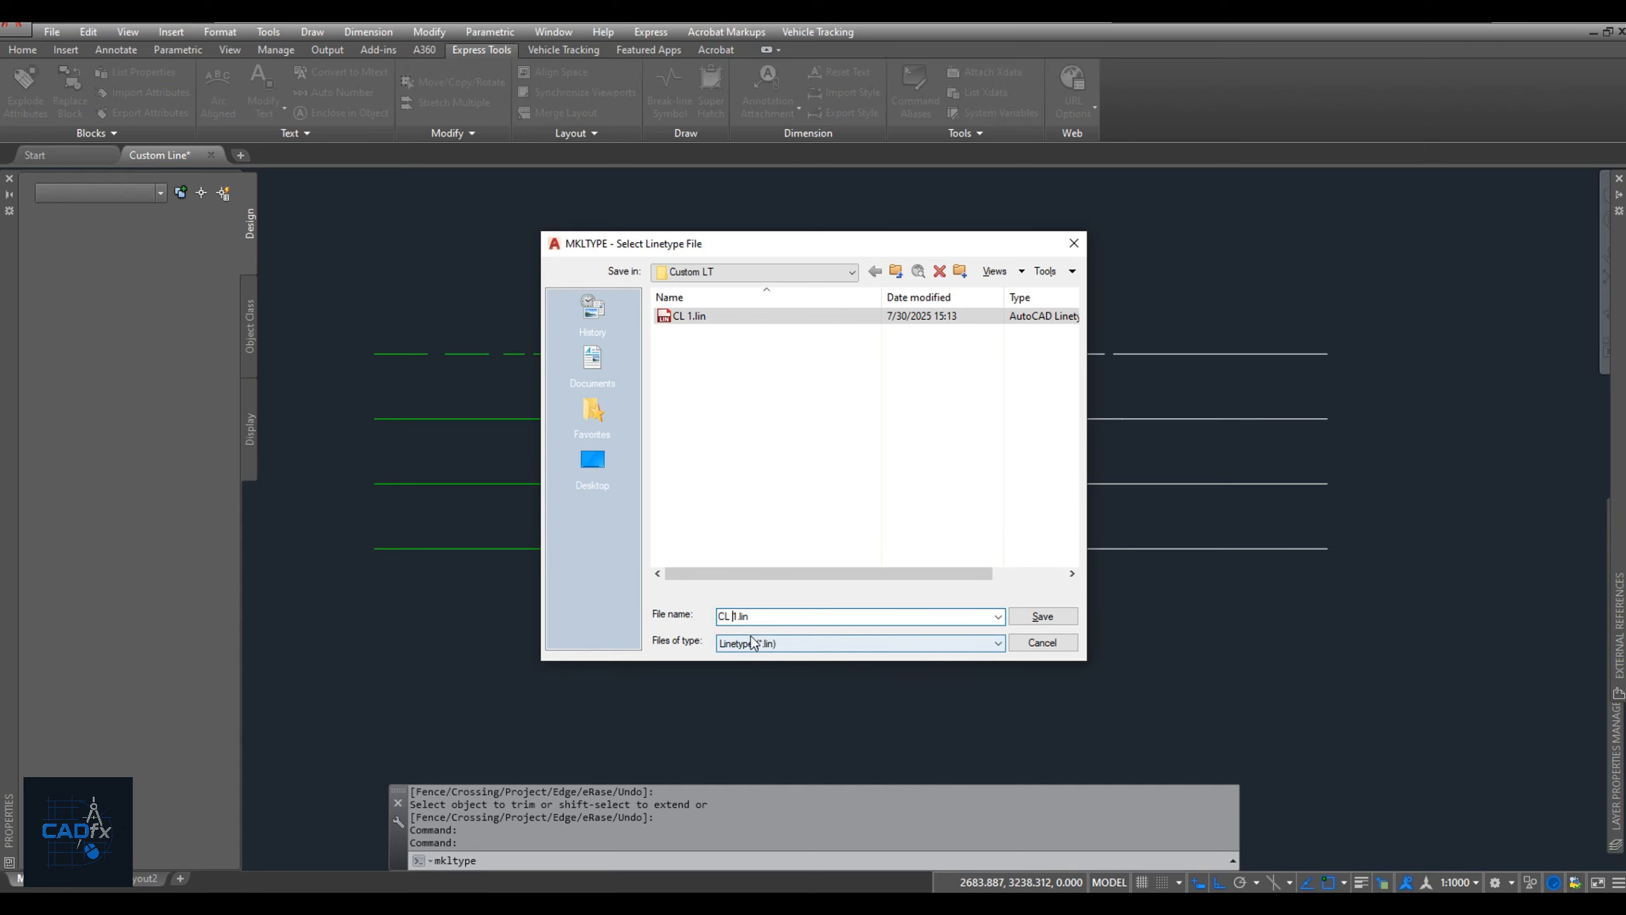
key(BackSpace)
text(2)
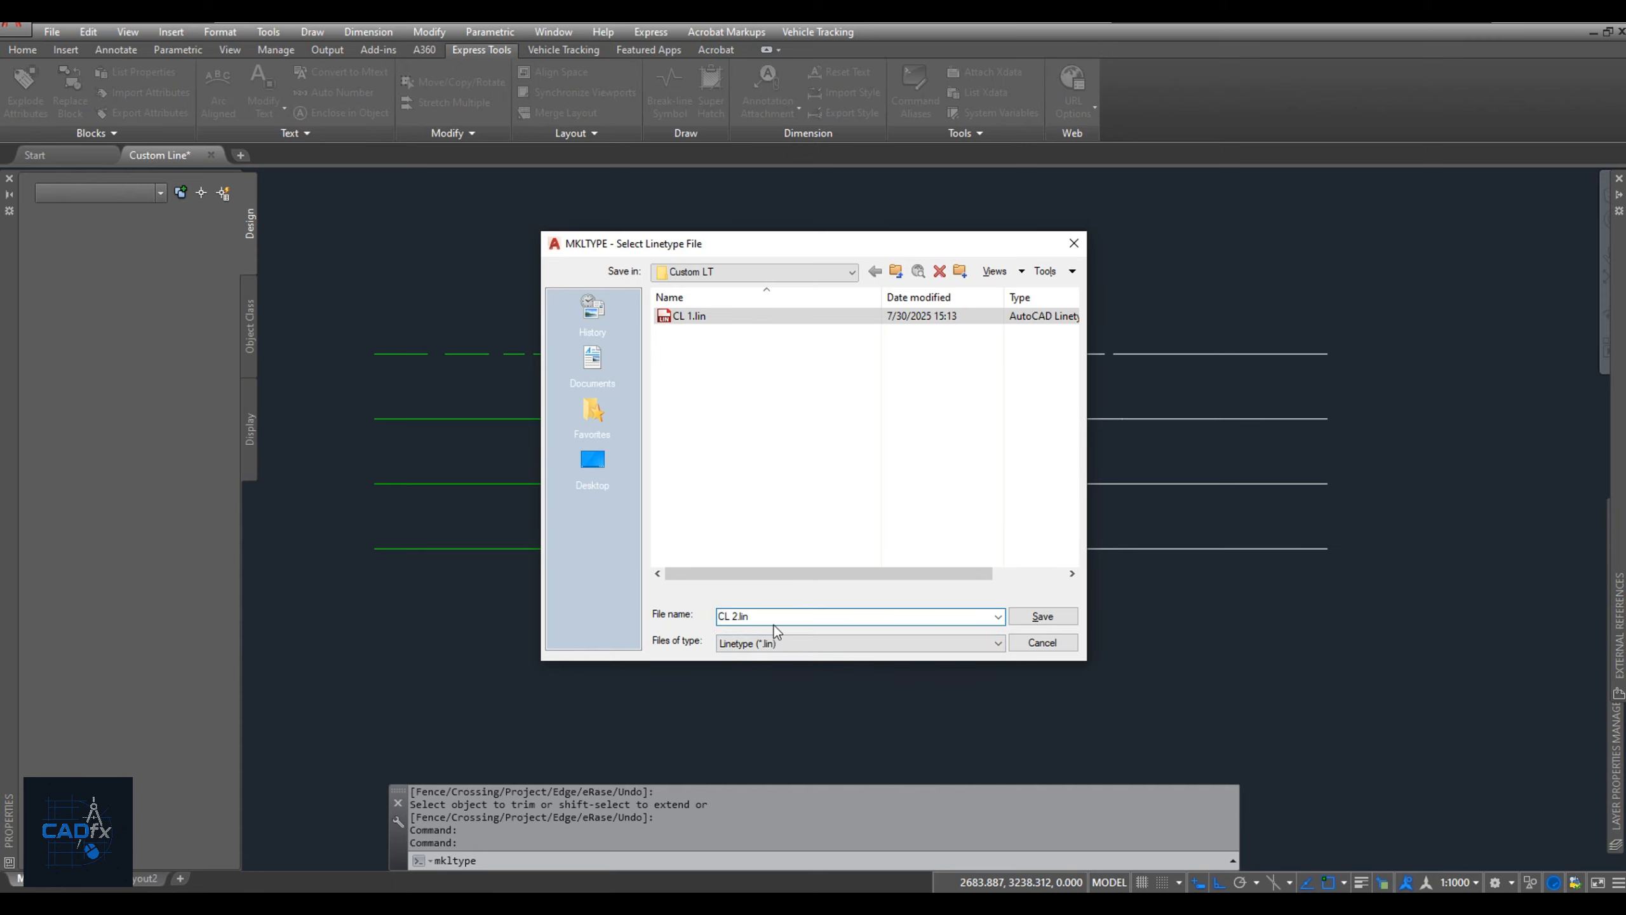
click(1039, 616)
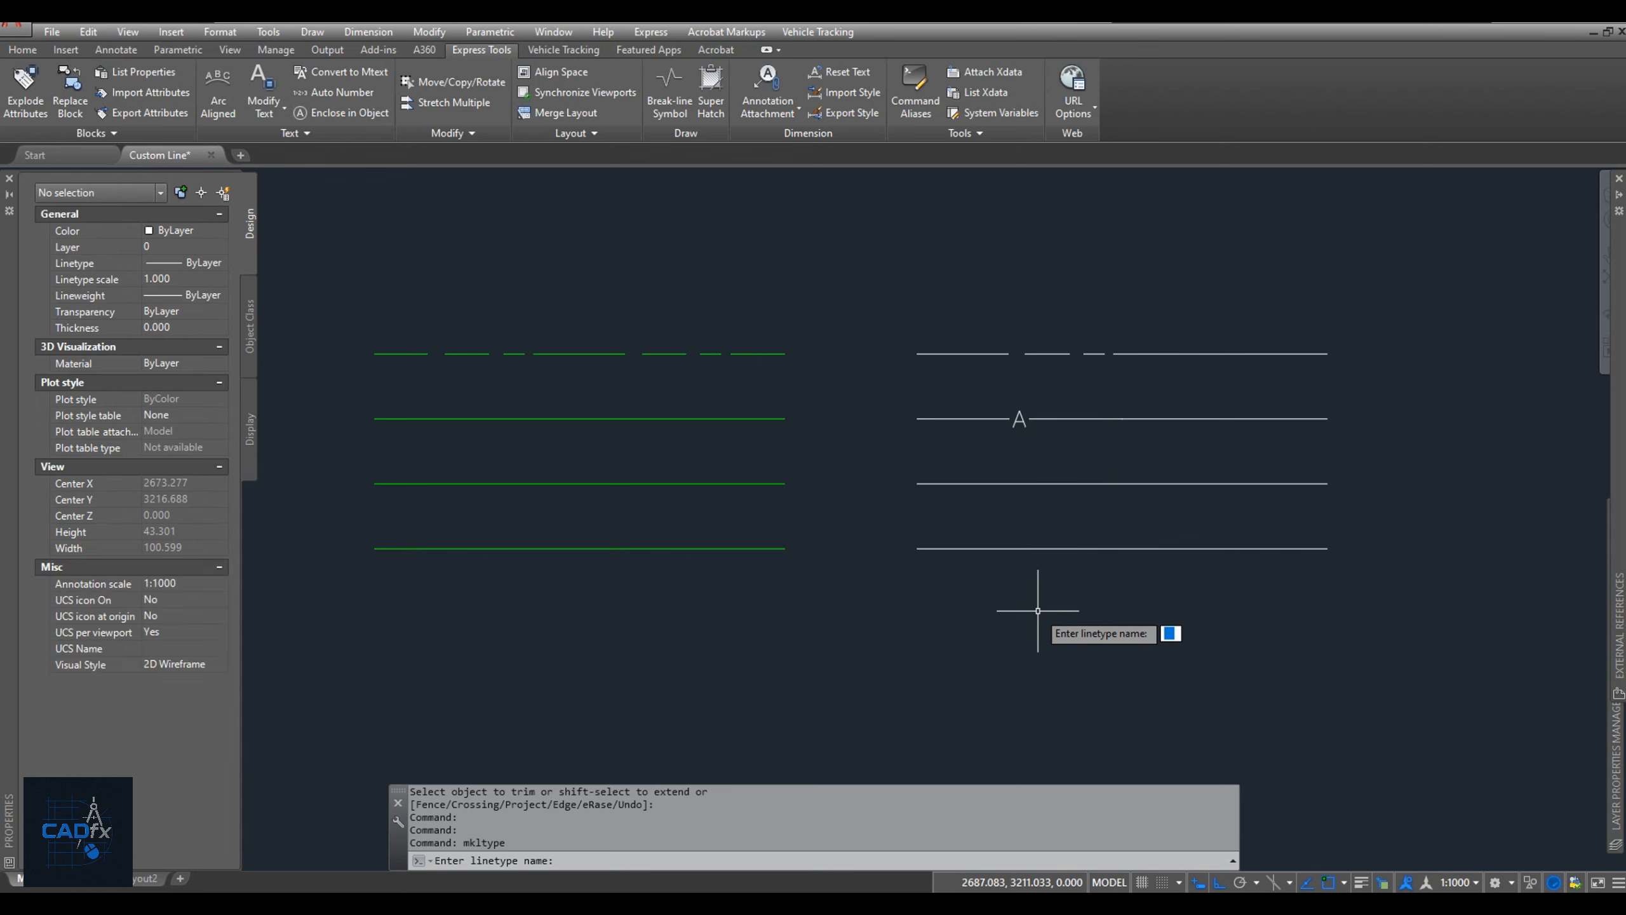
Name the new linetype CL2 and give it the description CL Text.
text(CL2)
key(Return)
text(C)
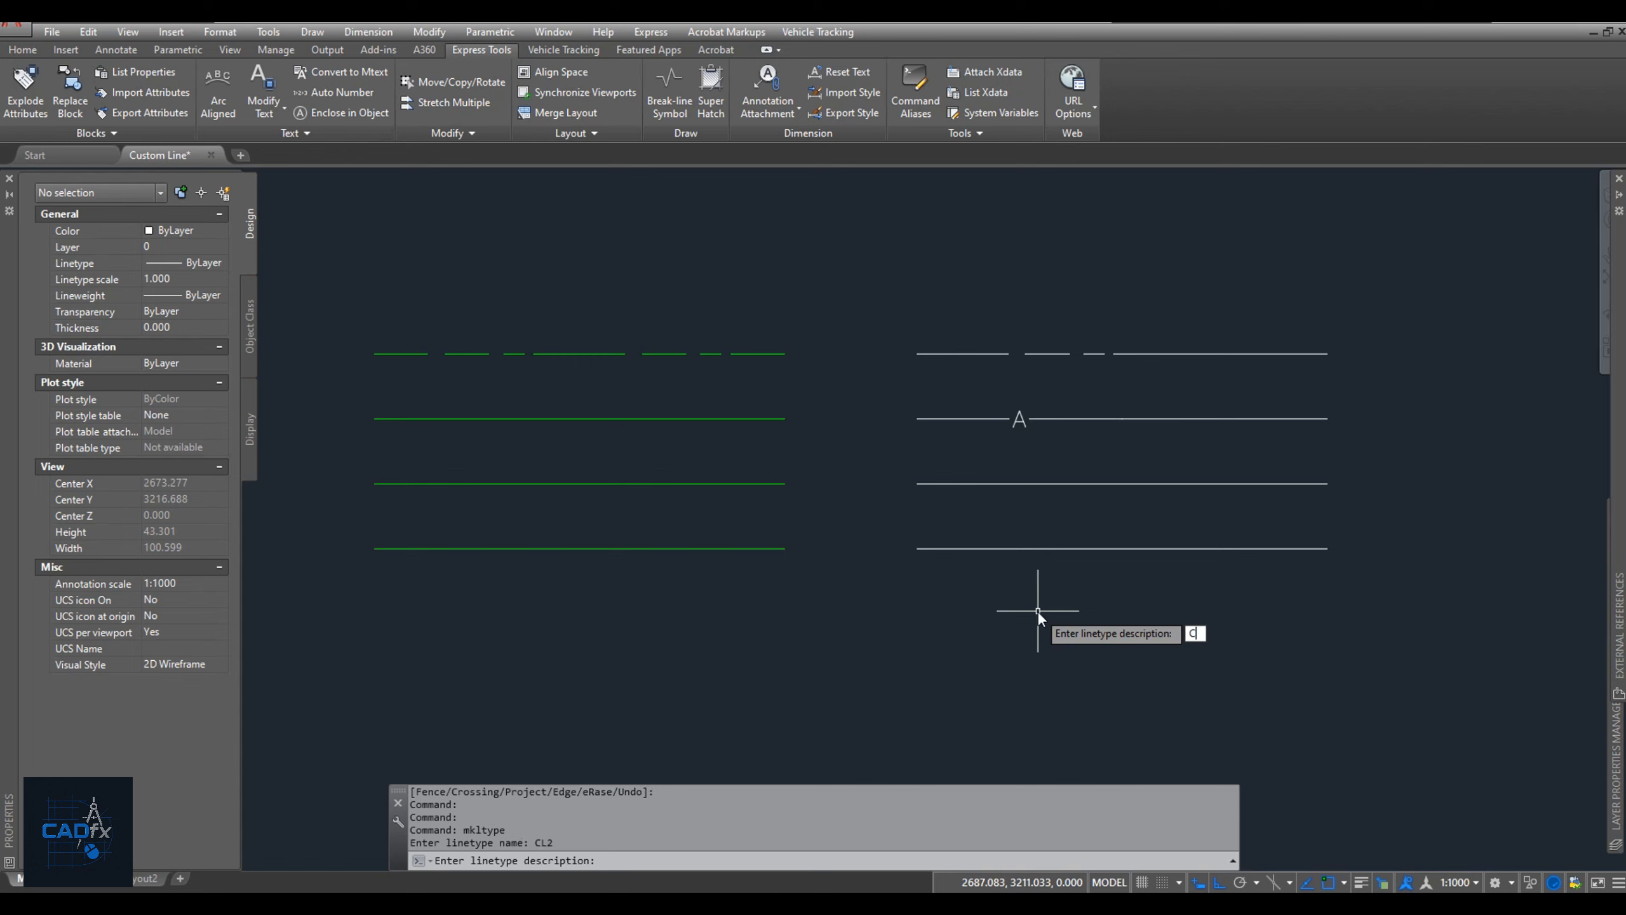
text(L Text)
key(Return)
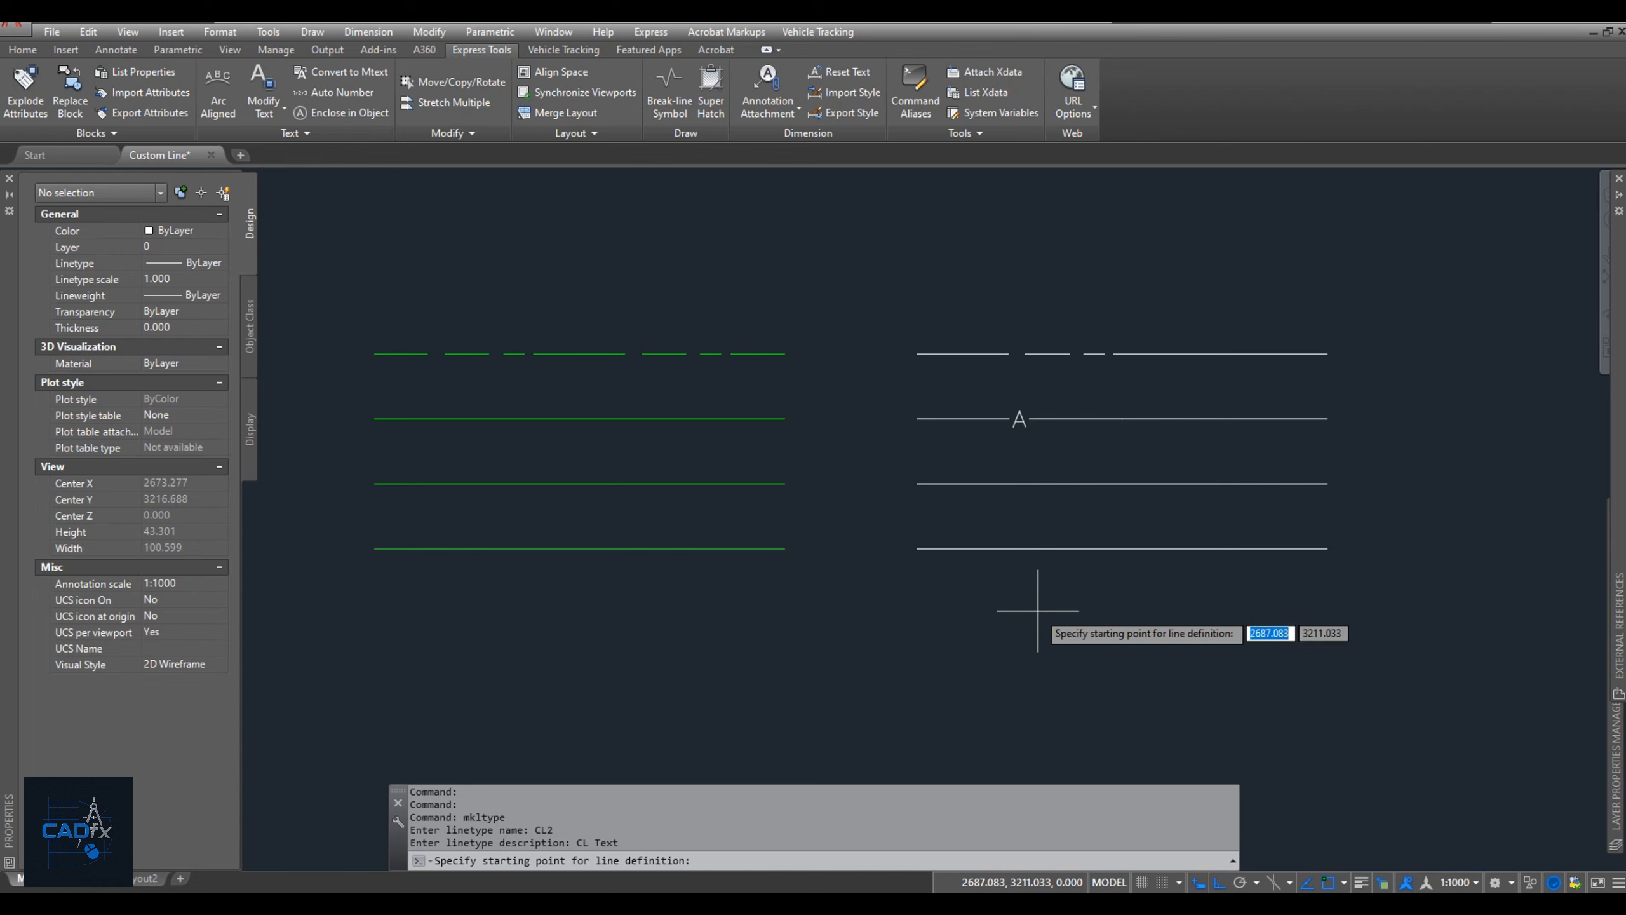
Define the CL2 pattern from the second white line's left end to just past the letter A, using the left segment and the text.
click(916, 419)
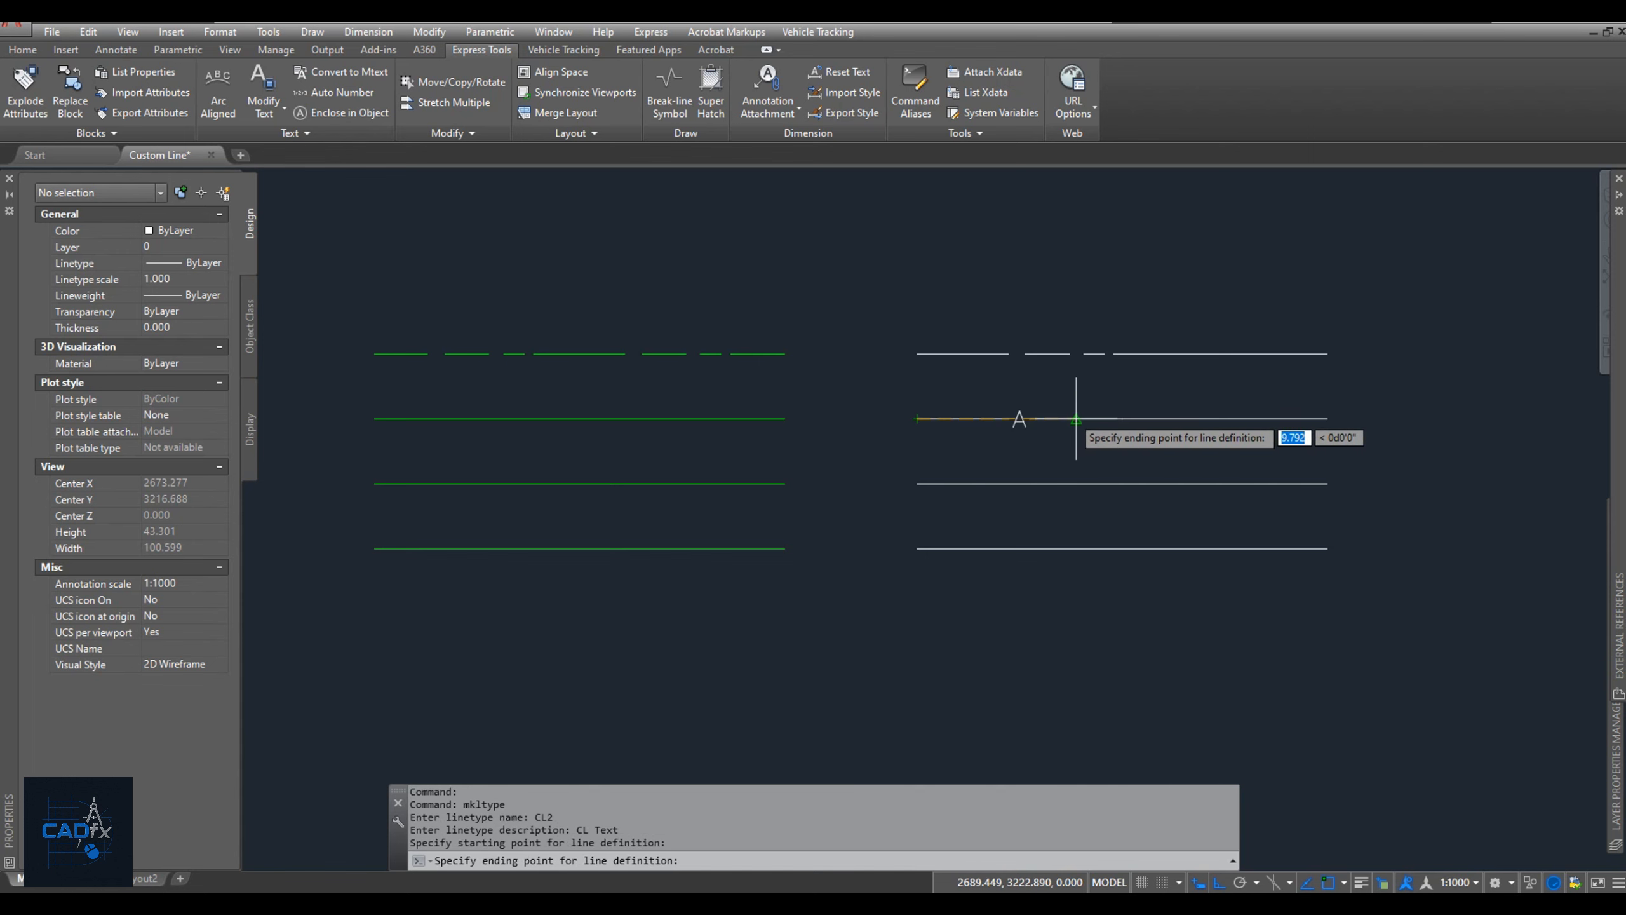
click(1025, 423)
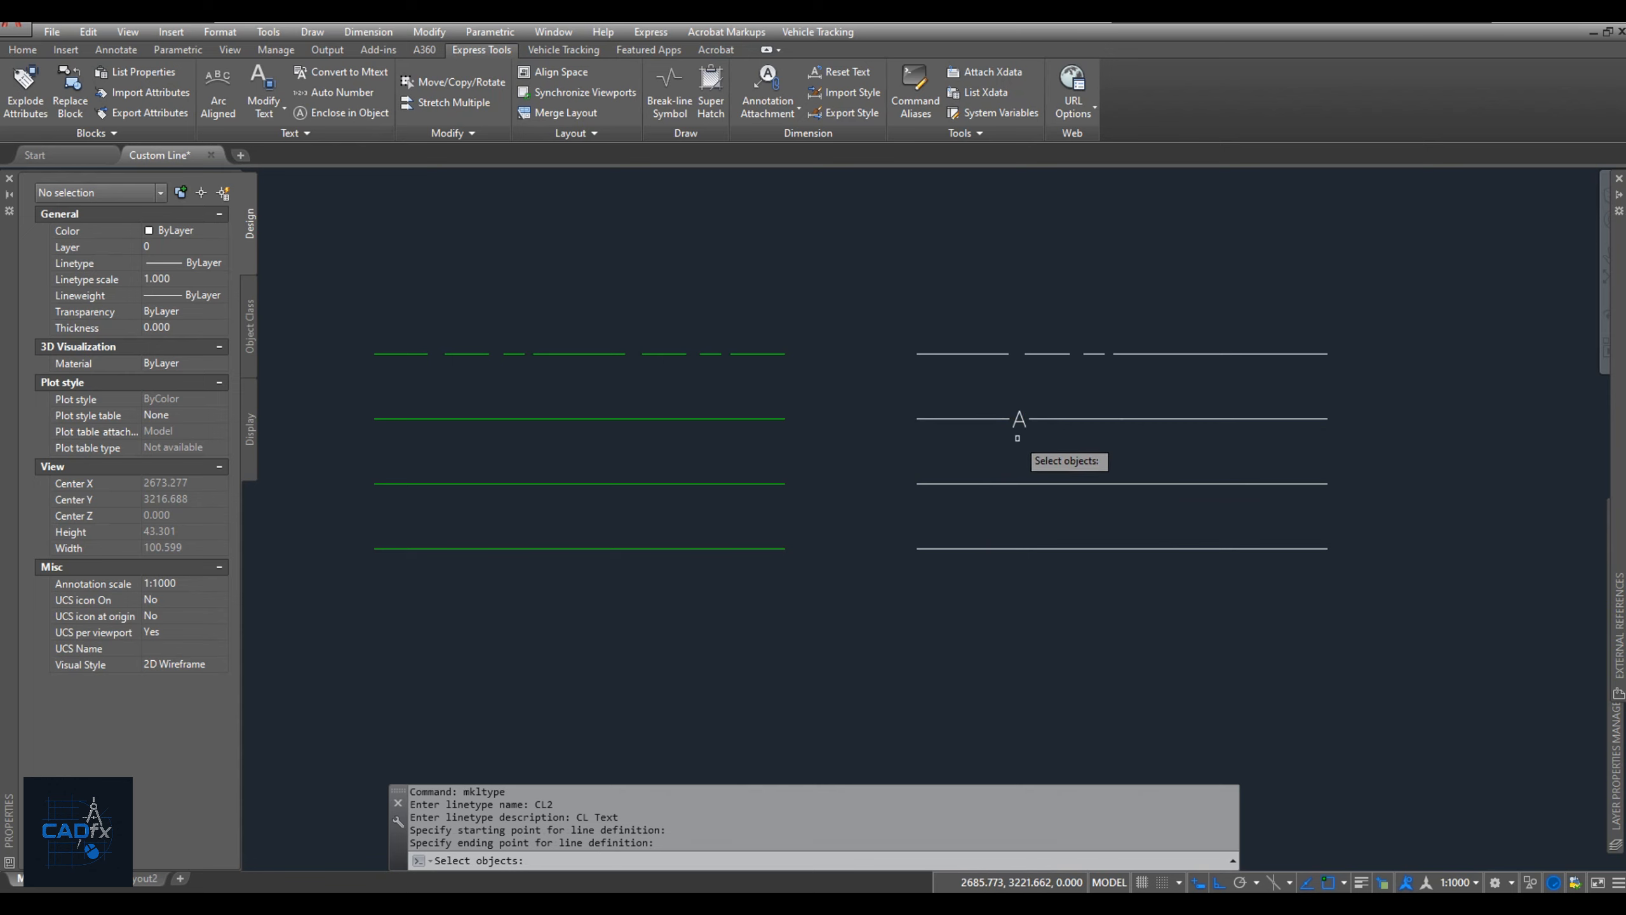
click(1018, 439)
click(968, 405)
key(Return)
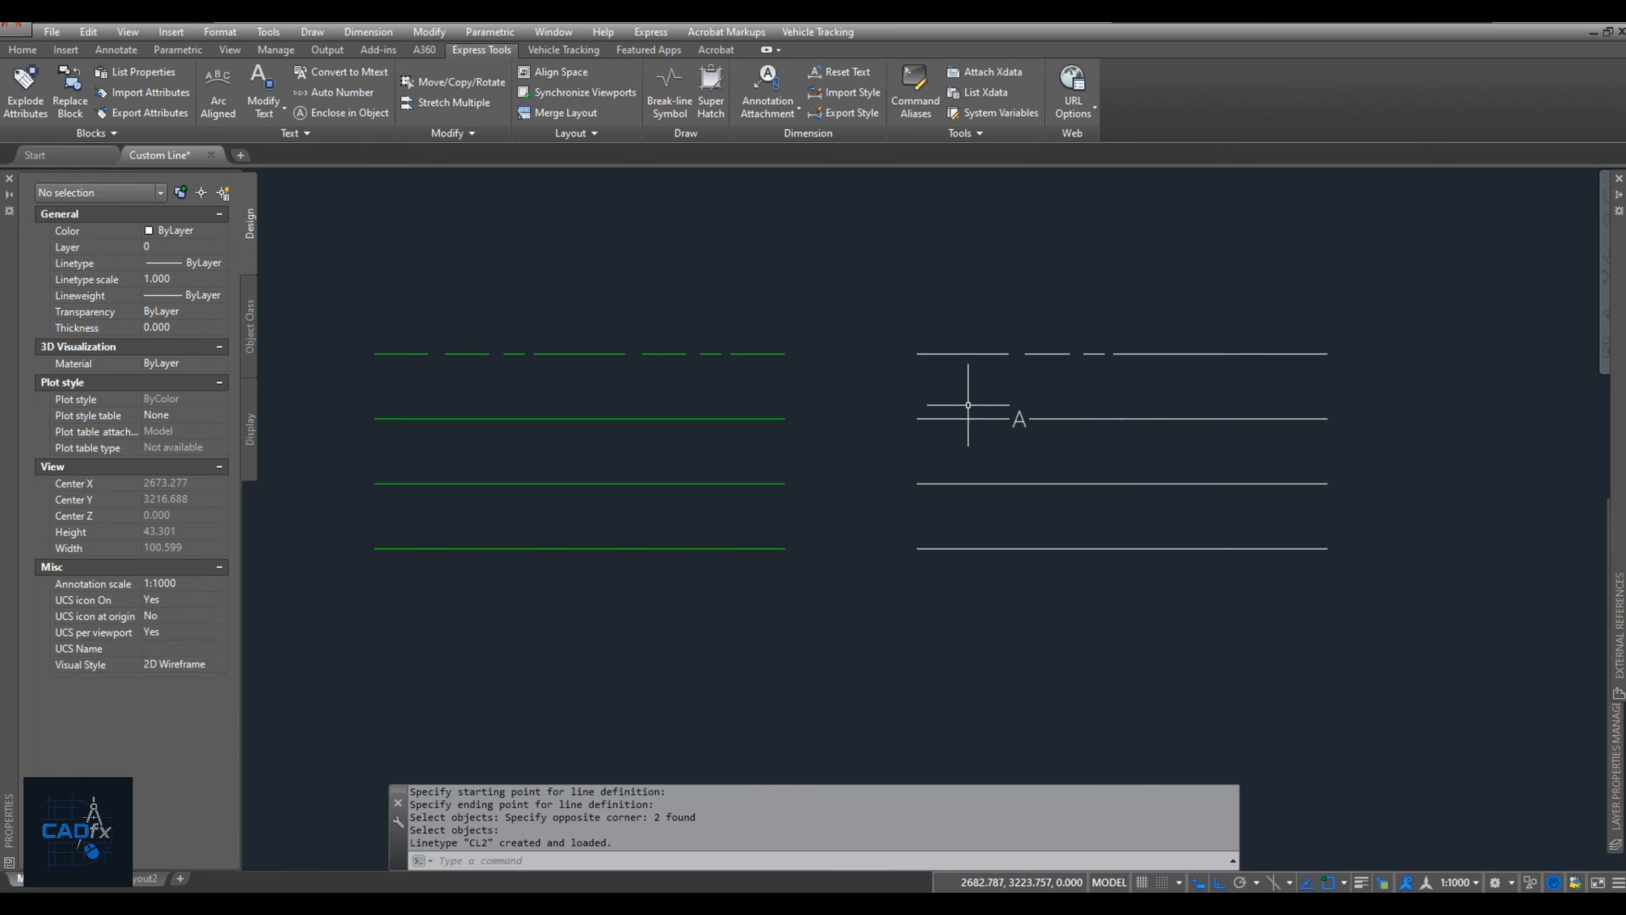
Apply the CL2 linetype to the second green line.
click(763, 418)
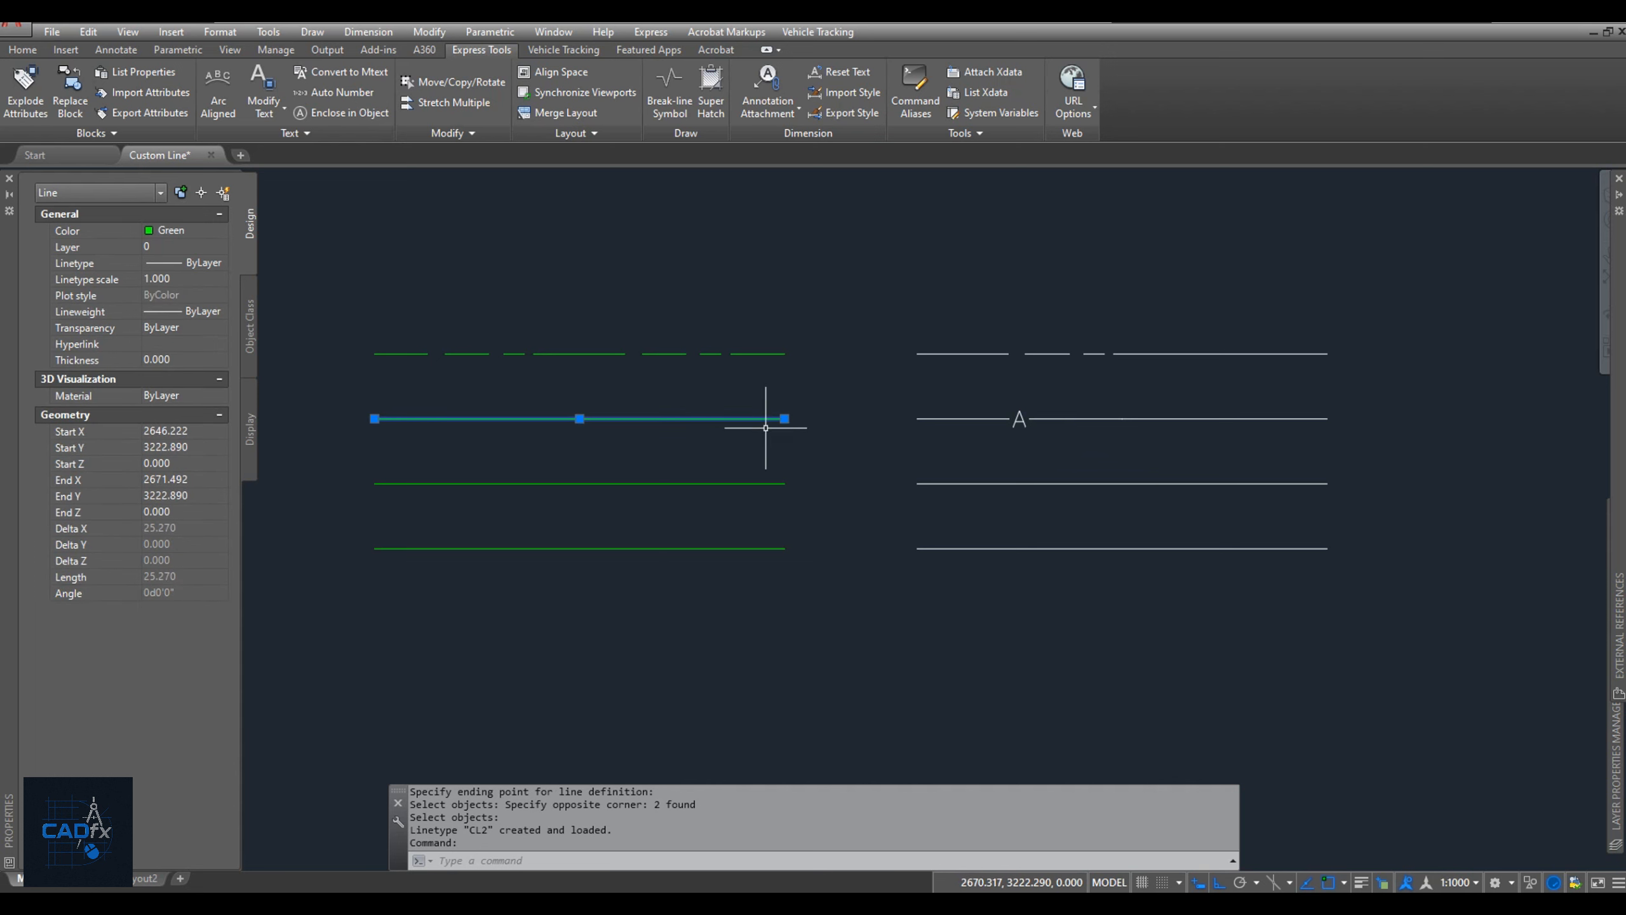
click(204, 268)
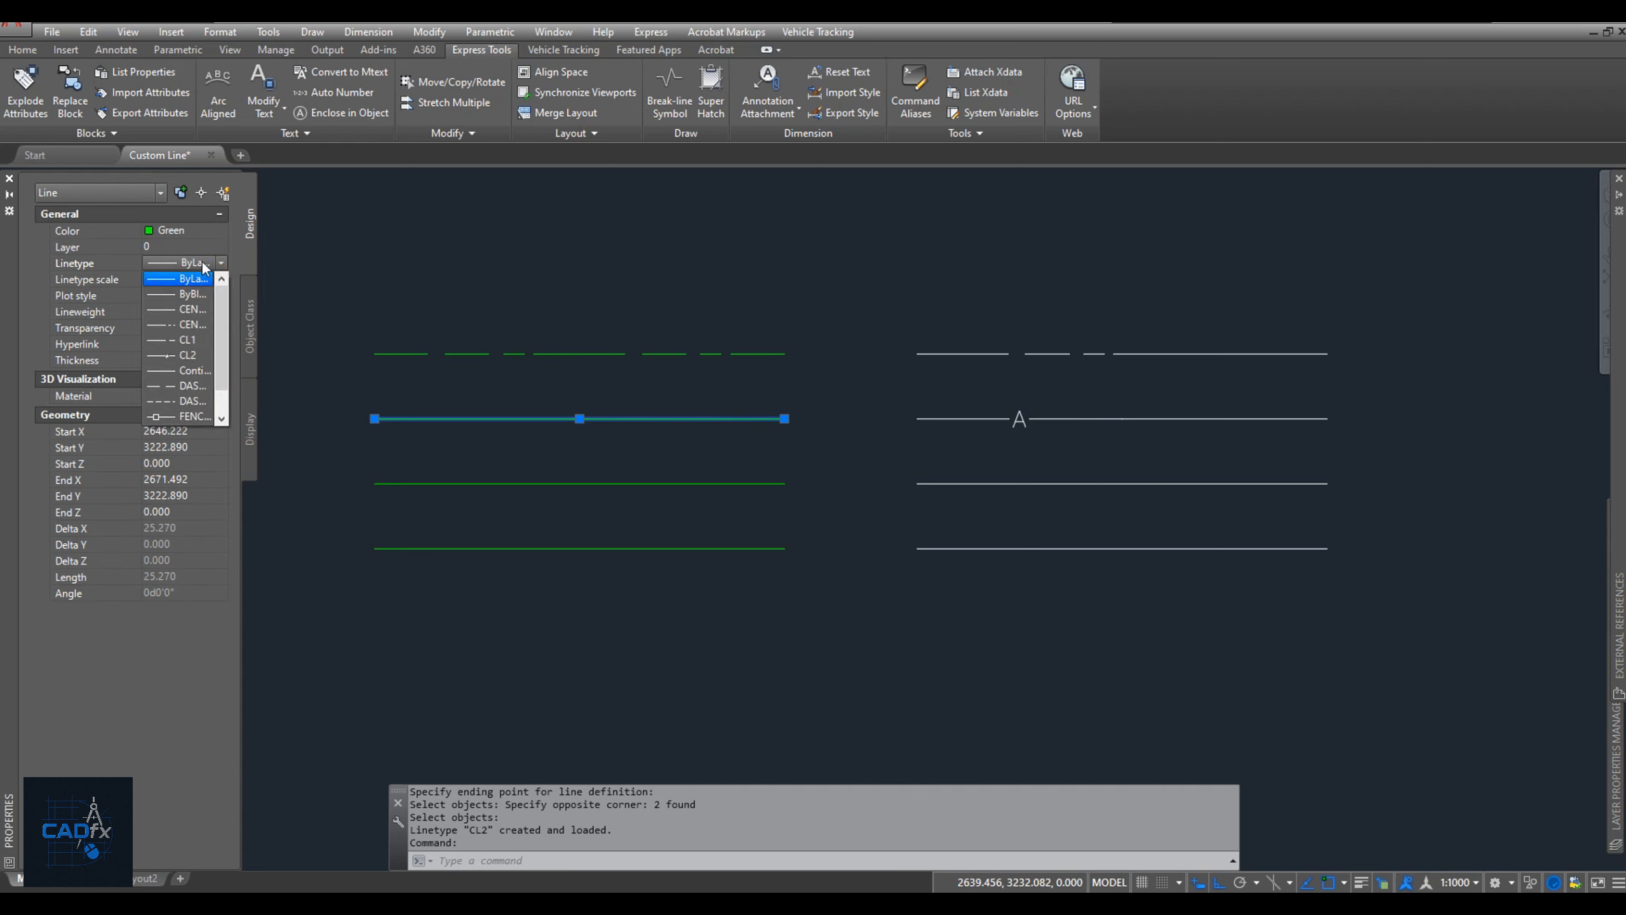
click(190, 358)
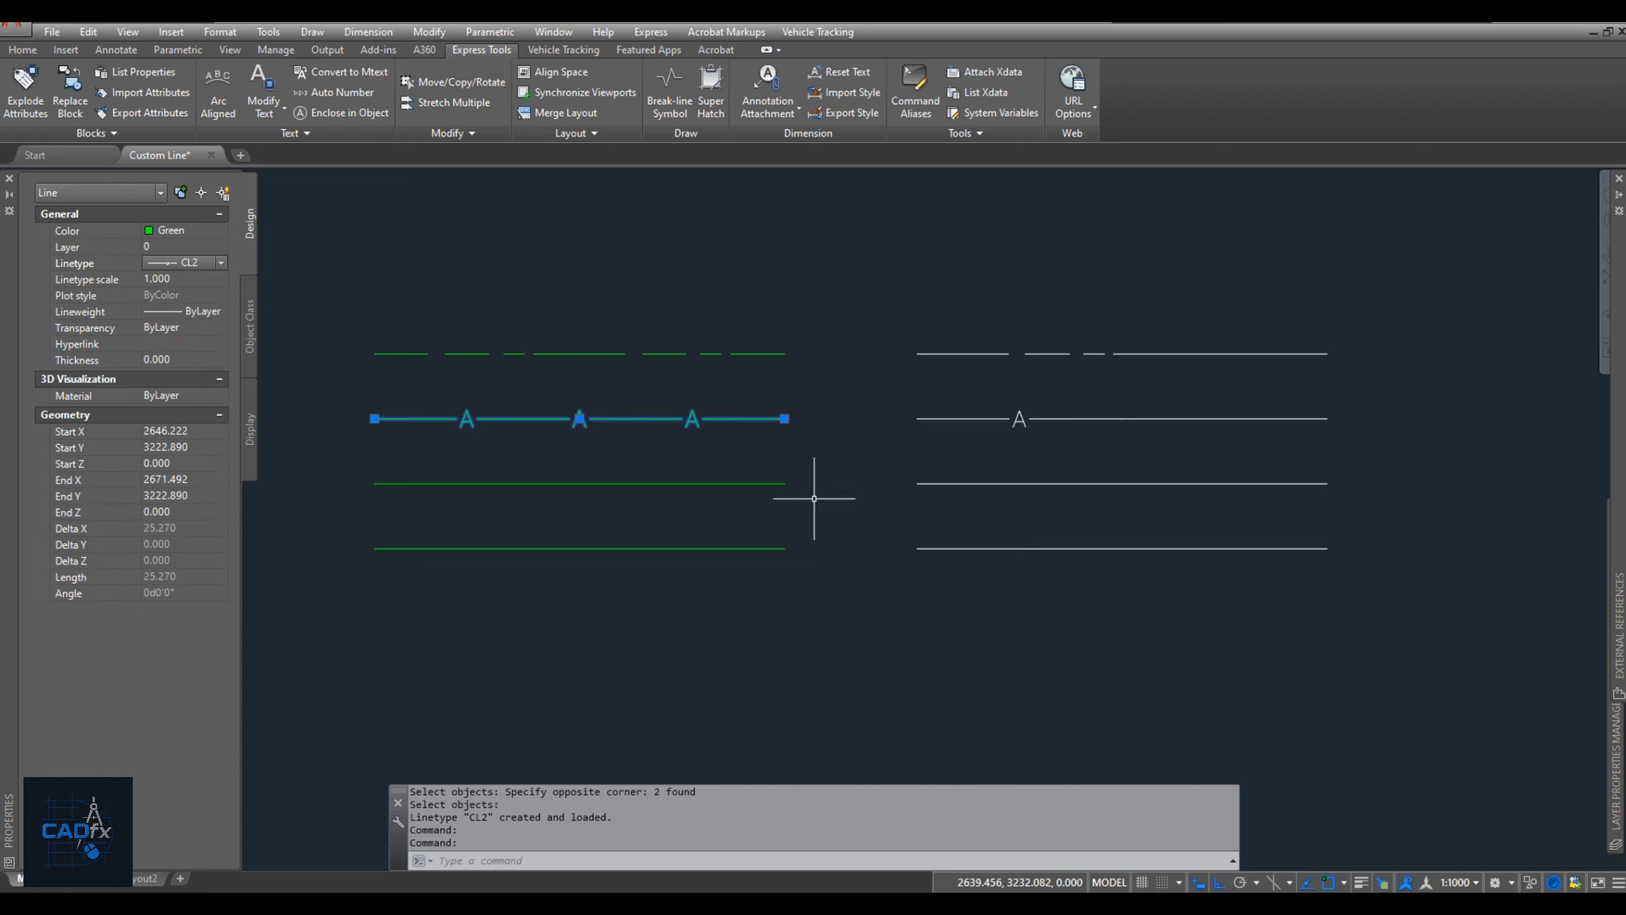
key(Escape)
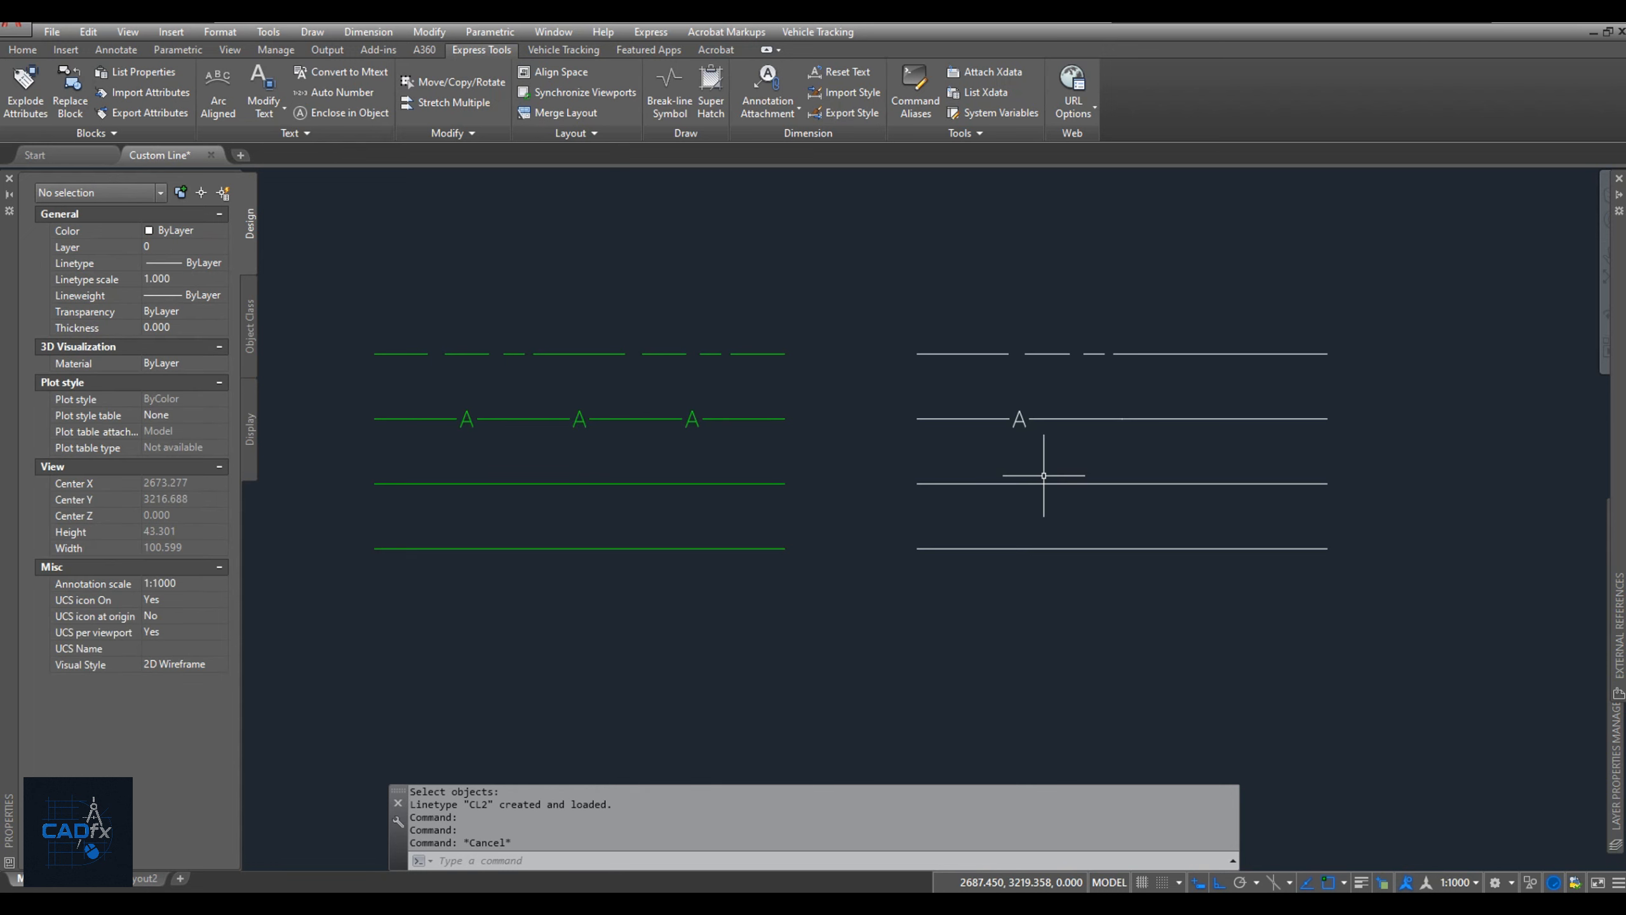
text(c)
key(Return)
key(Escape)
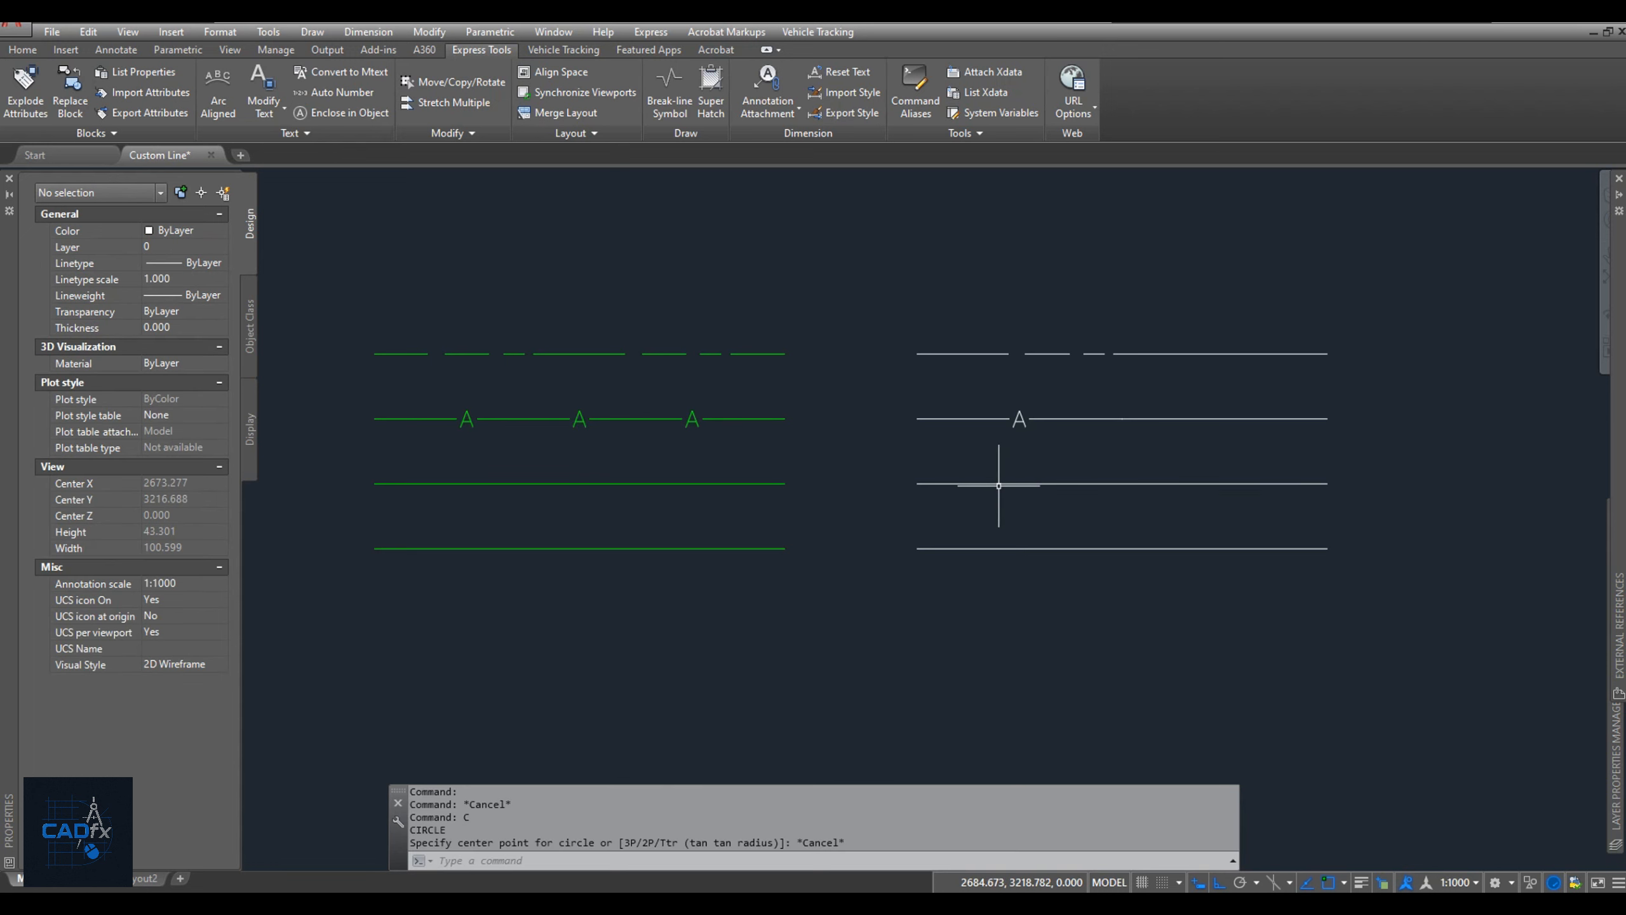
Break the third white line in two at its midpoint without leaving a gap.
text(br)
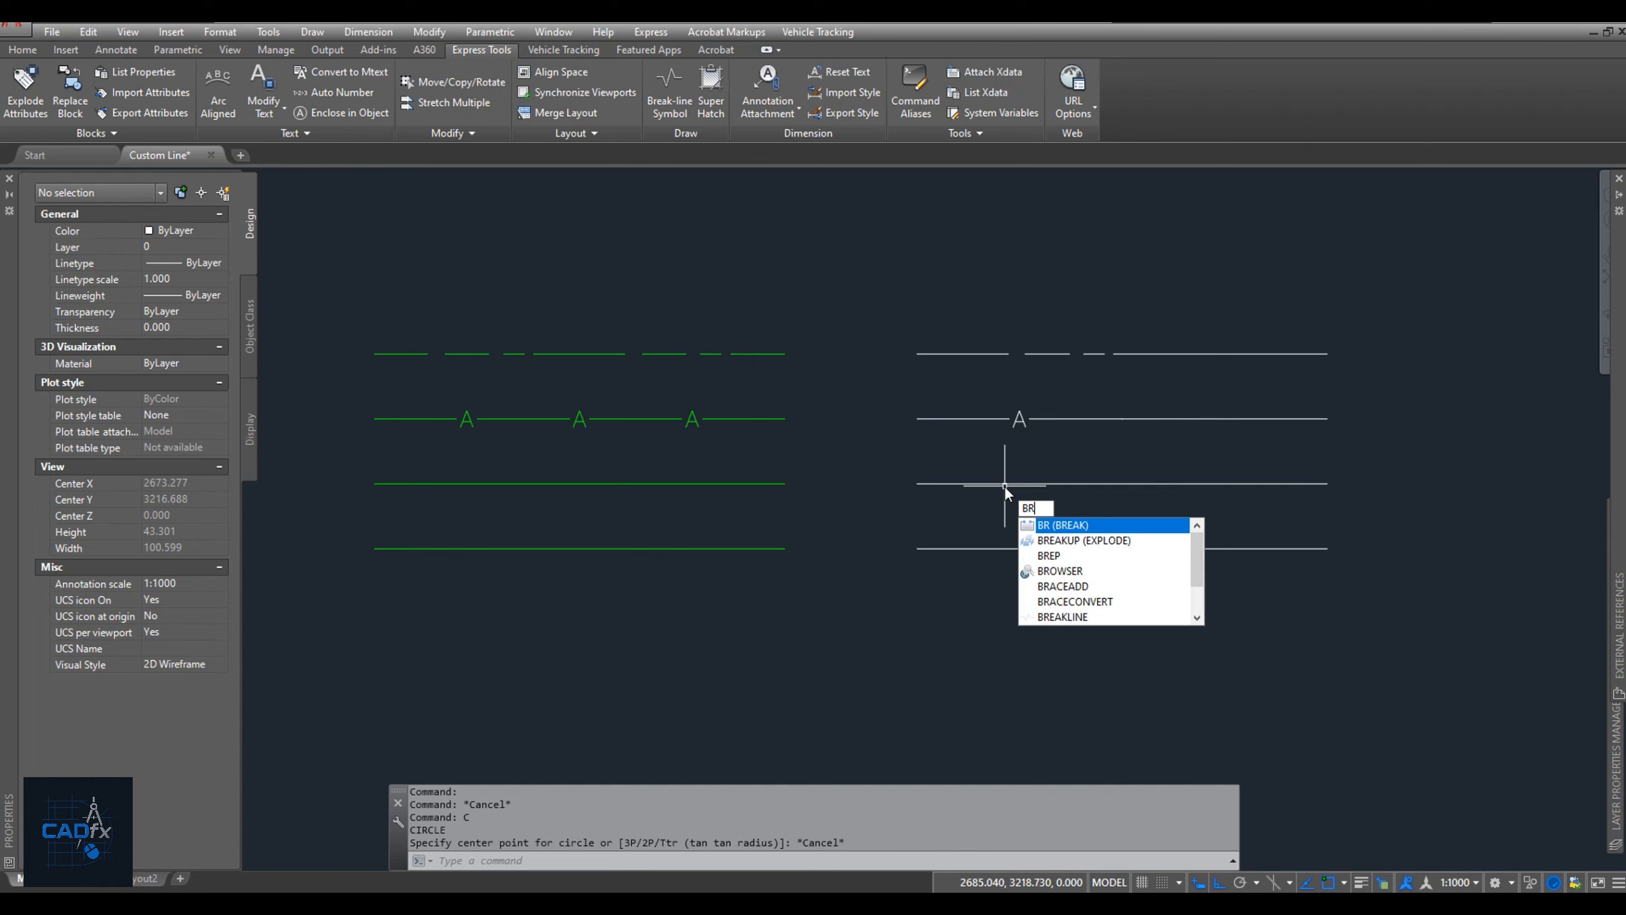
key(Return)
click(1023, 483)
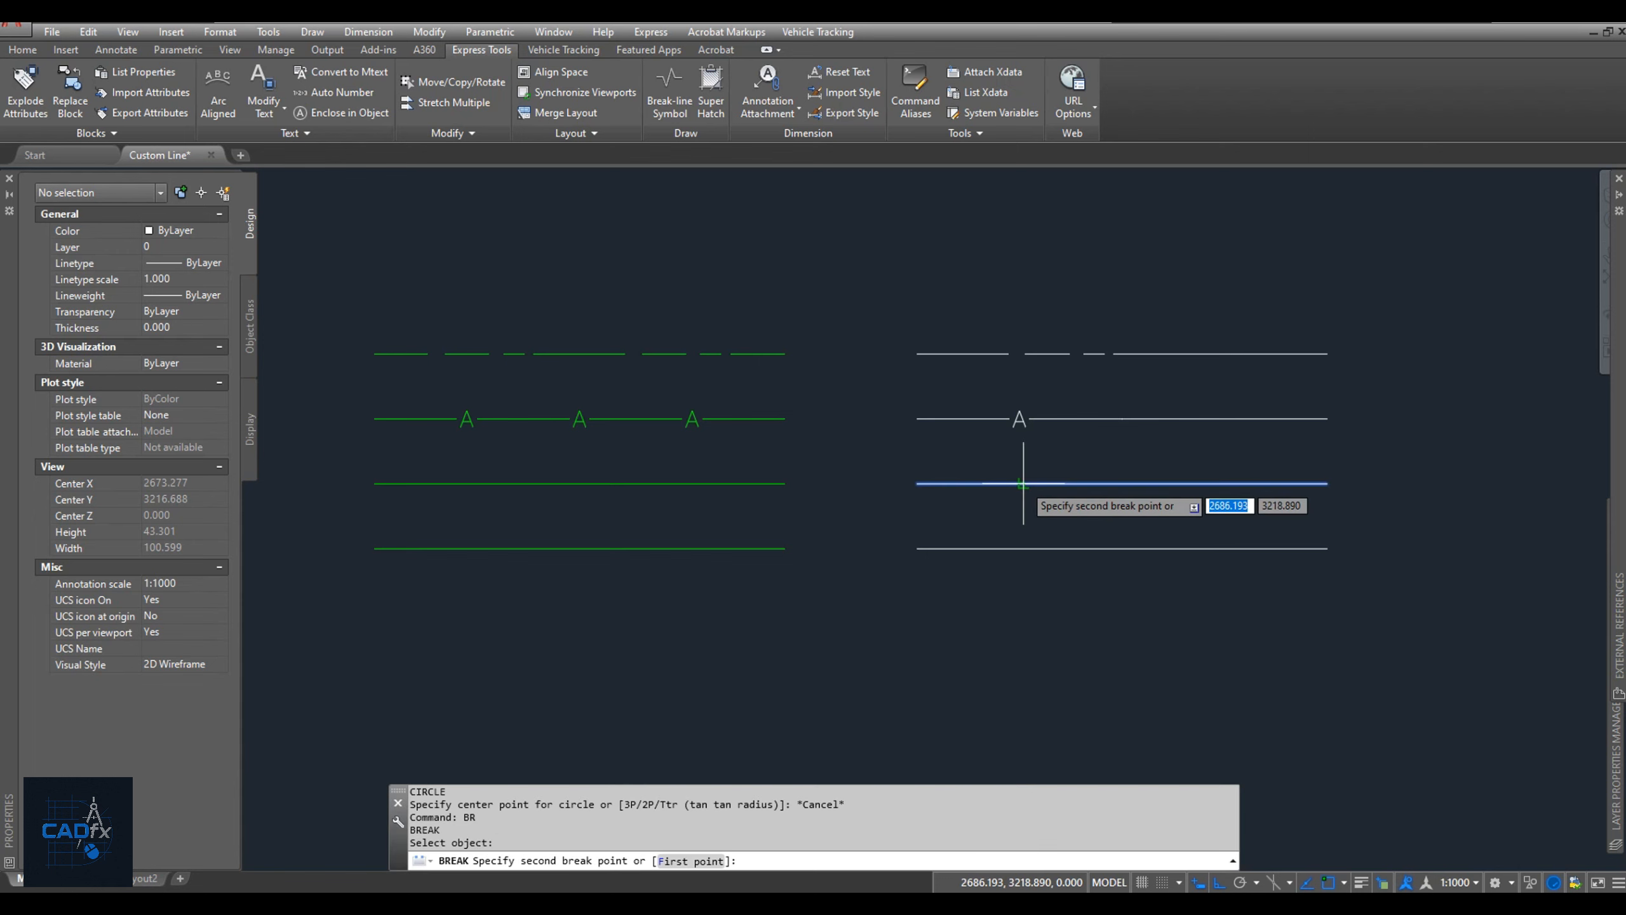
text(f)
key(Return)
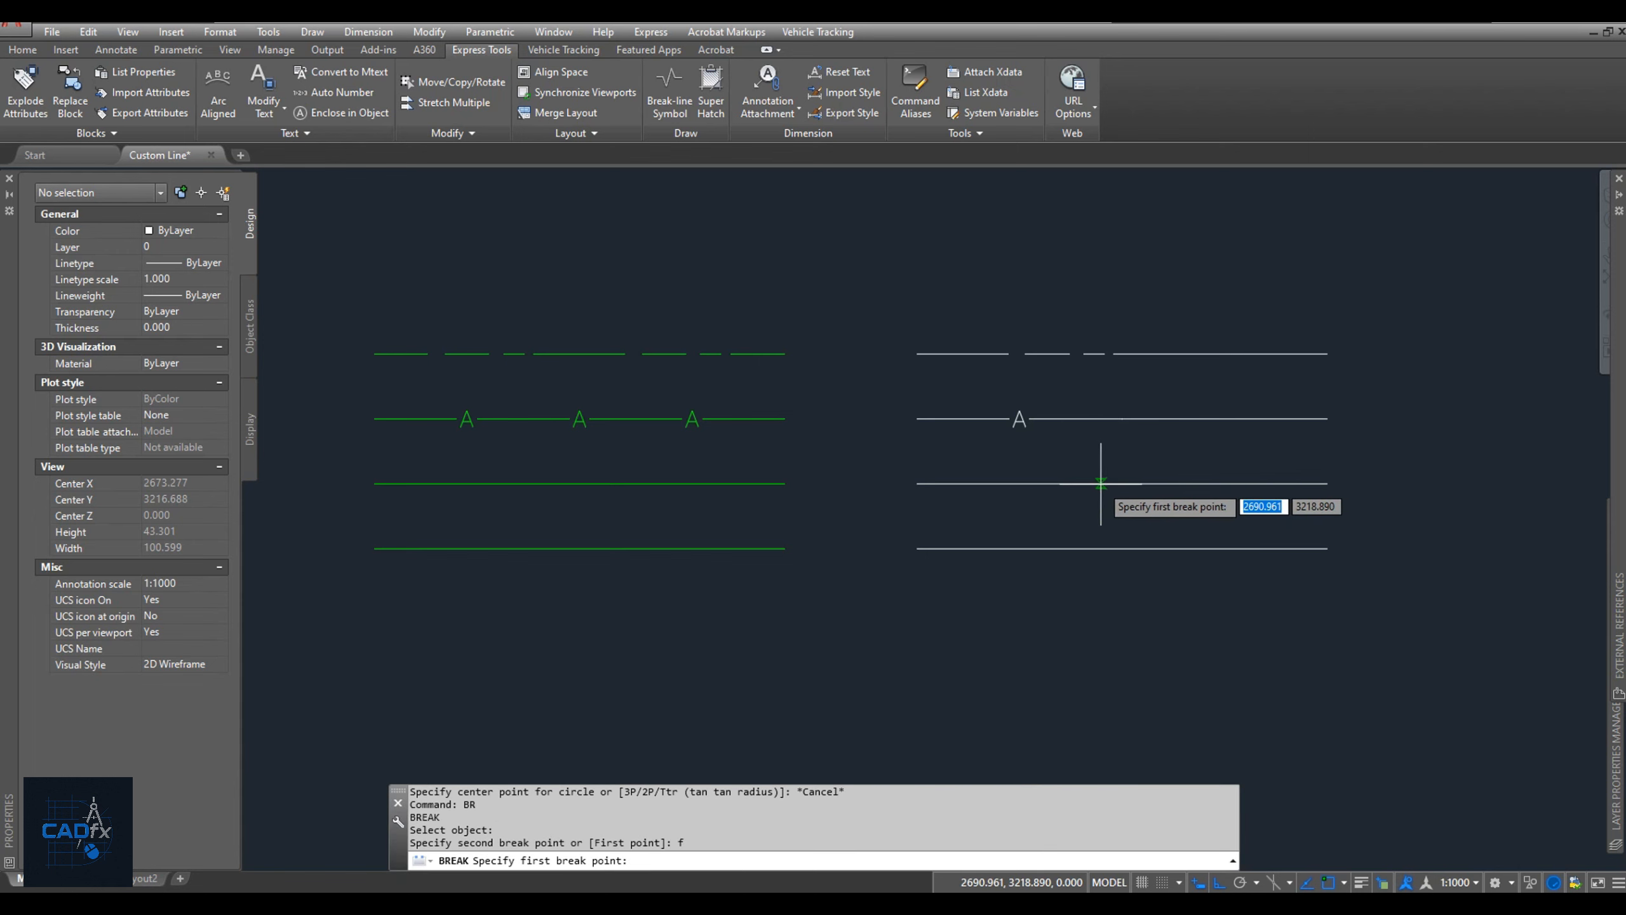
click(1130, 484)
click(1129, 481)
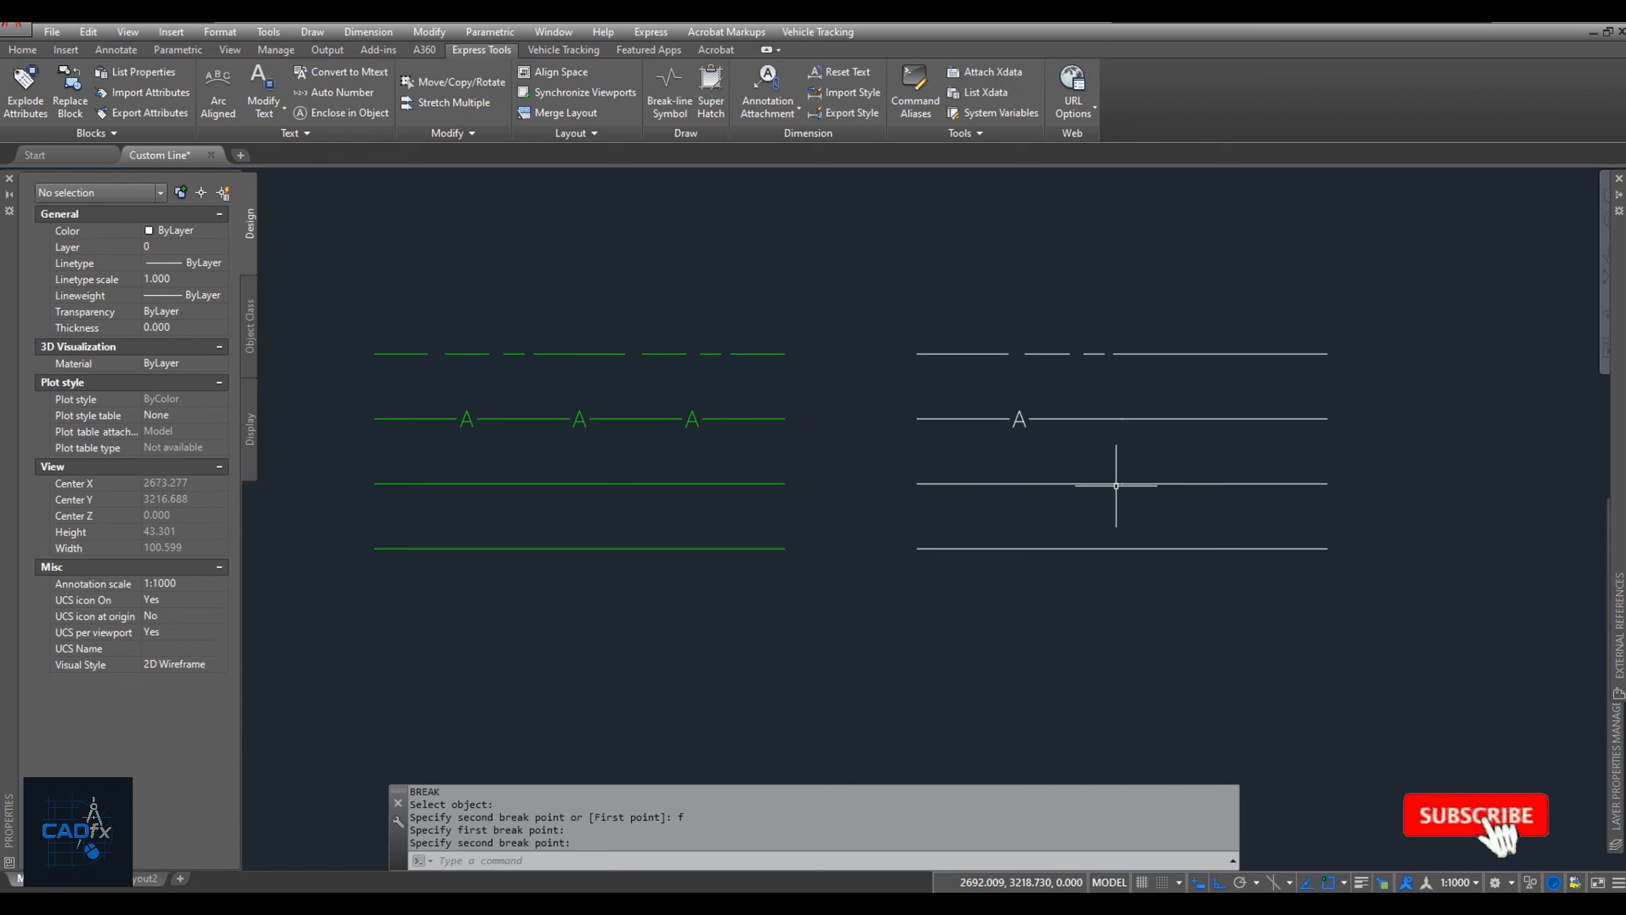
Draw a circle of radius 0.6 centred on the third white line and move it a short distance left along that line.
text(c)
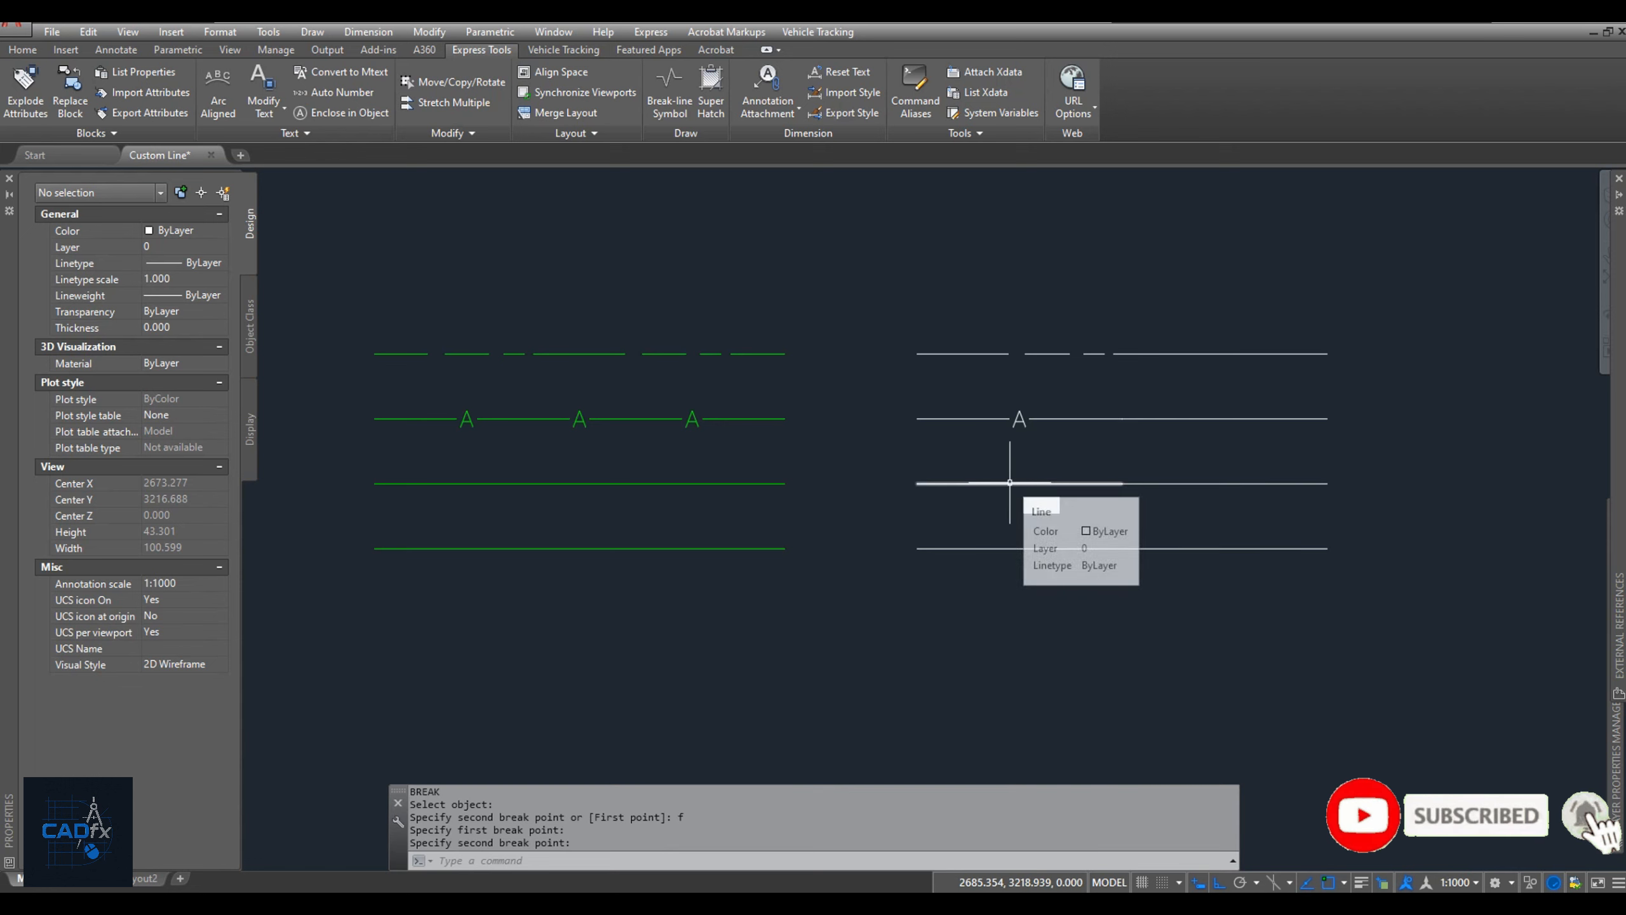
key(Return)
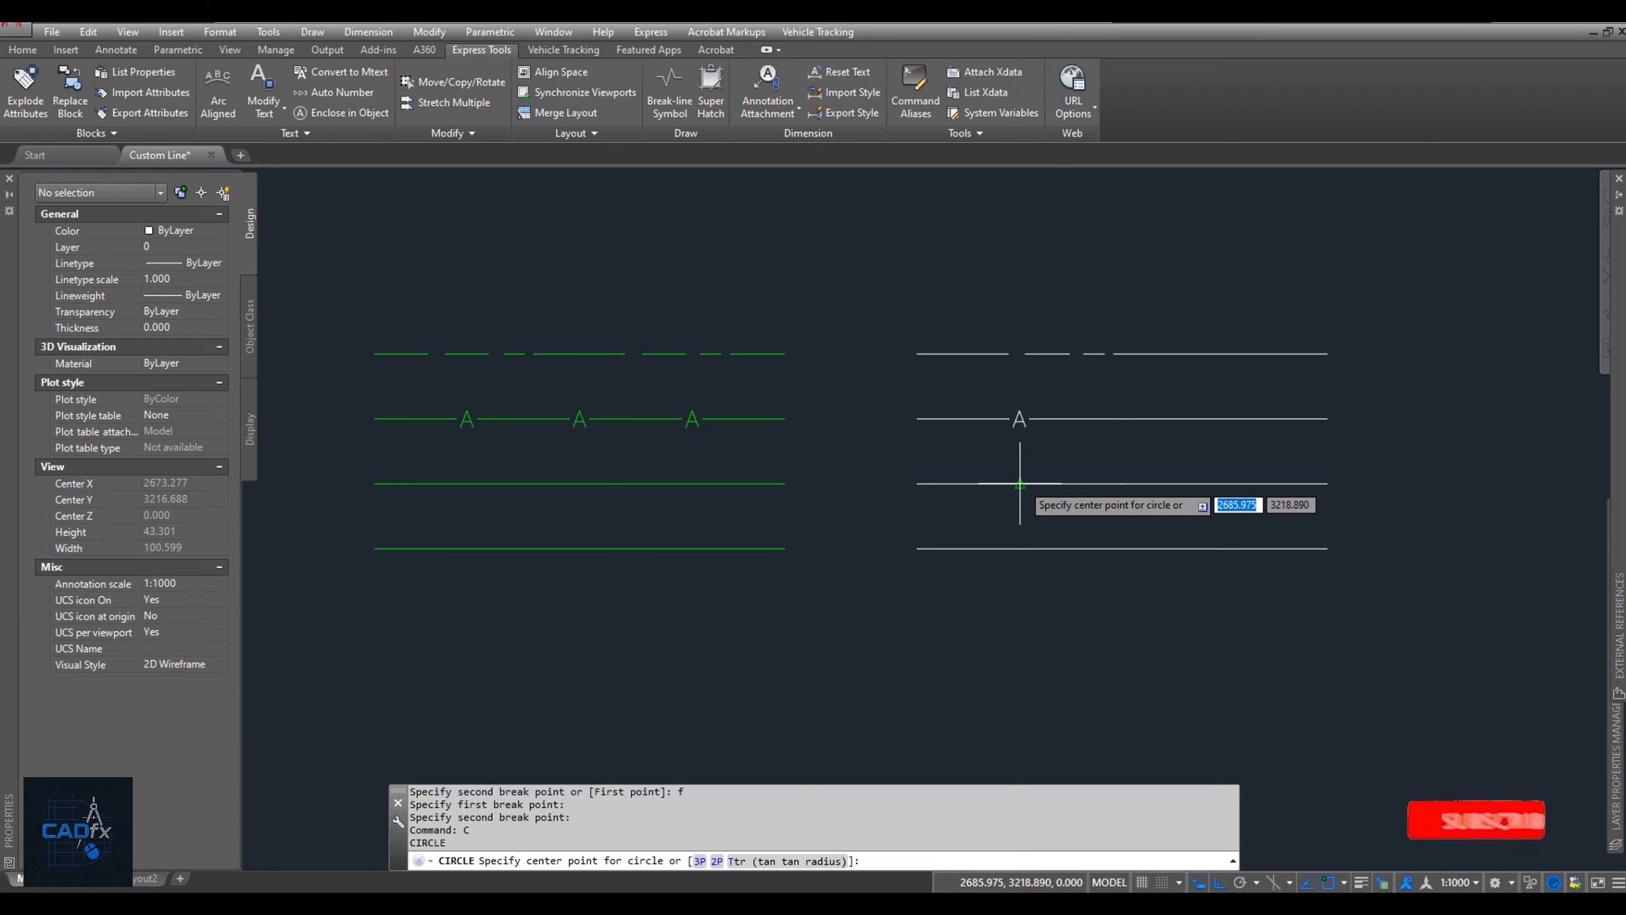
click(1020, 484)
text(.6)
key(Return)
click(1020, 474)
text(m)
key(Return)
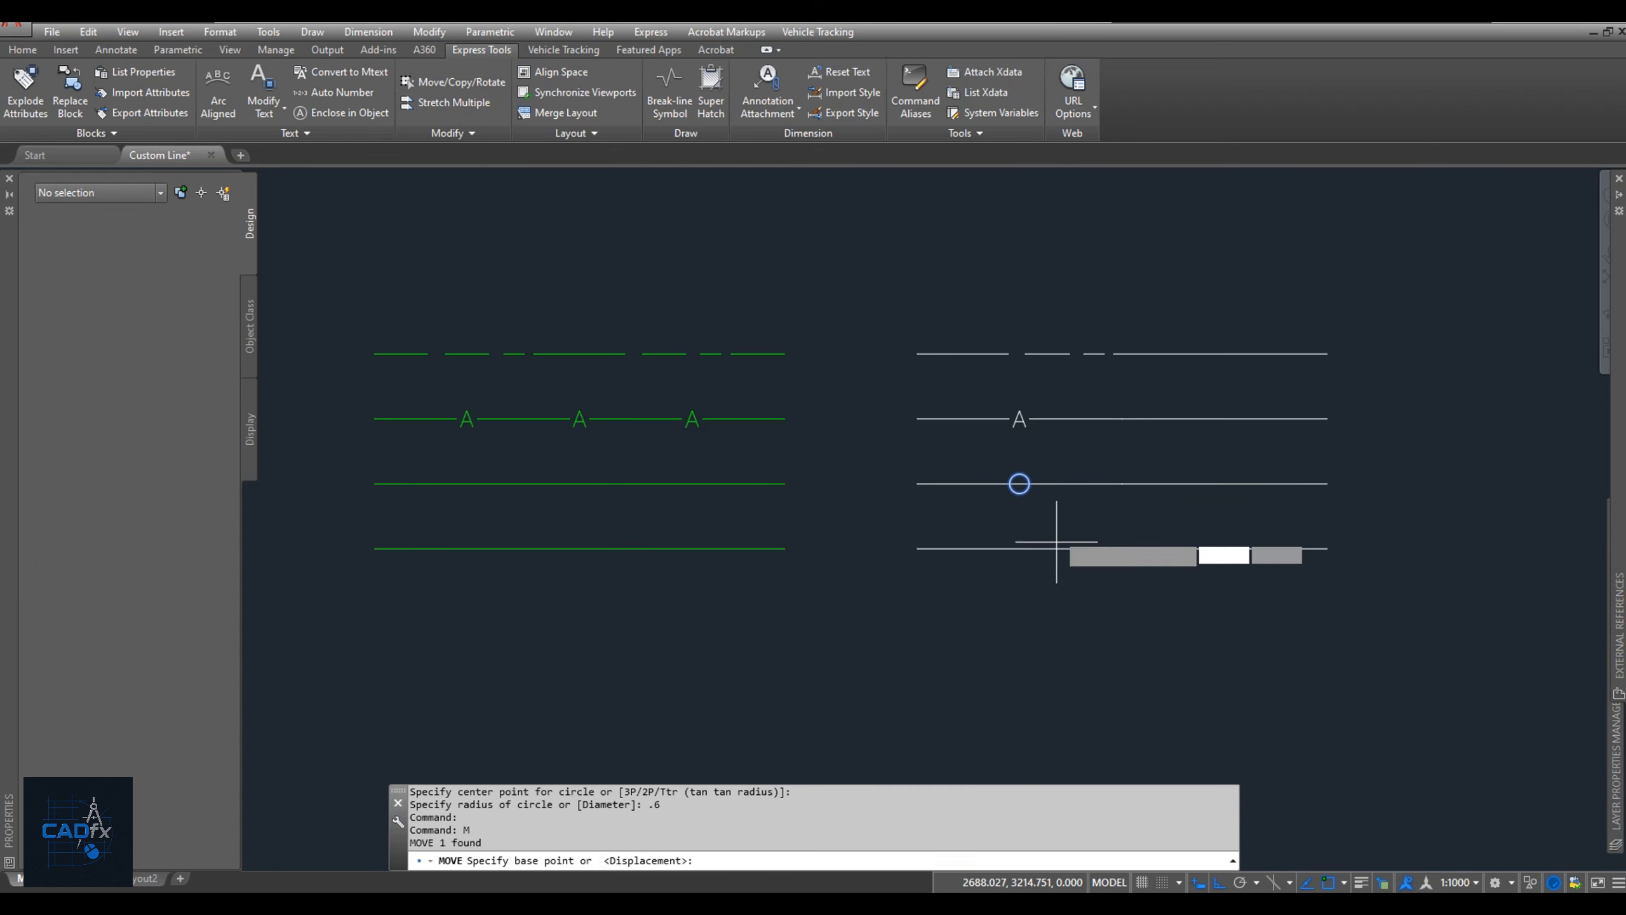
click(1056, 548)
click(1016, 516)
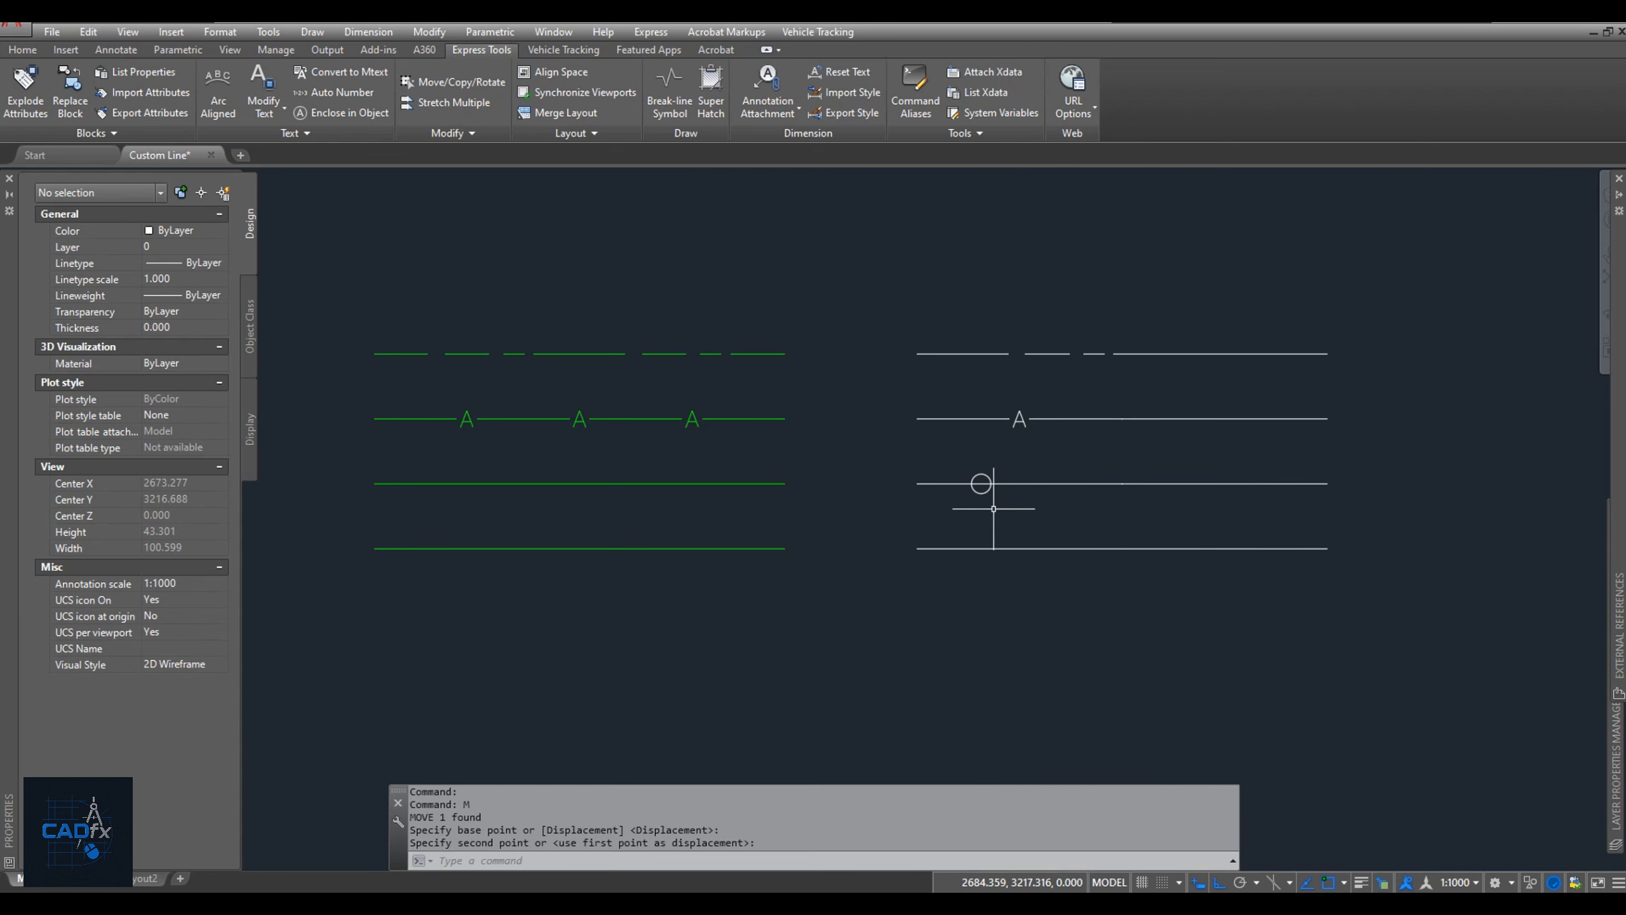
Trim off the circle's right half using a vertical line drawn through its centre, then erase that cutting line.
text(l)
click(980, 493)
click(981, 452)
key(Return)
text(tr)
click(982, 458)
scroll(991, 482, up, 2)
click(990, 474)
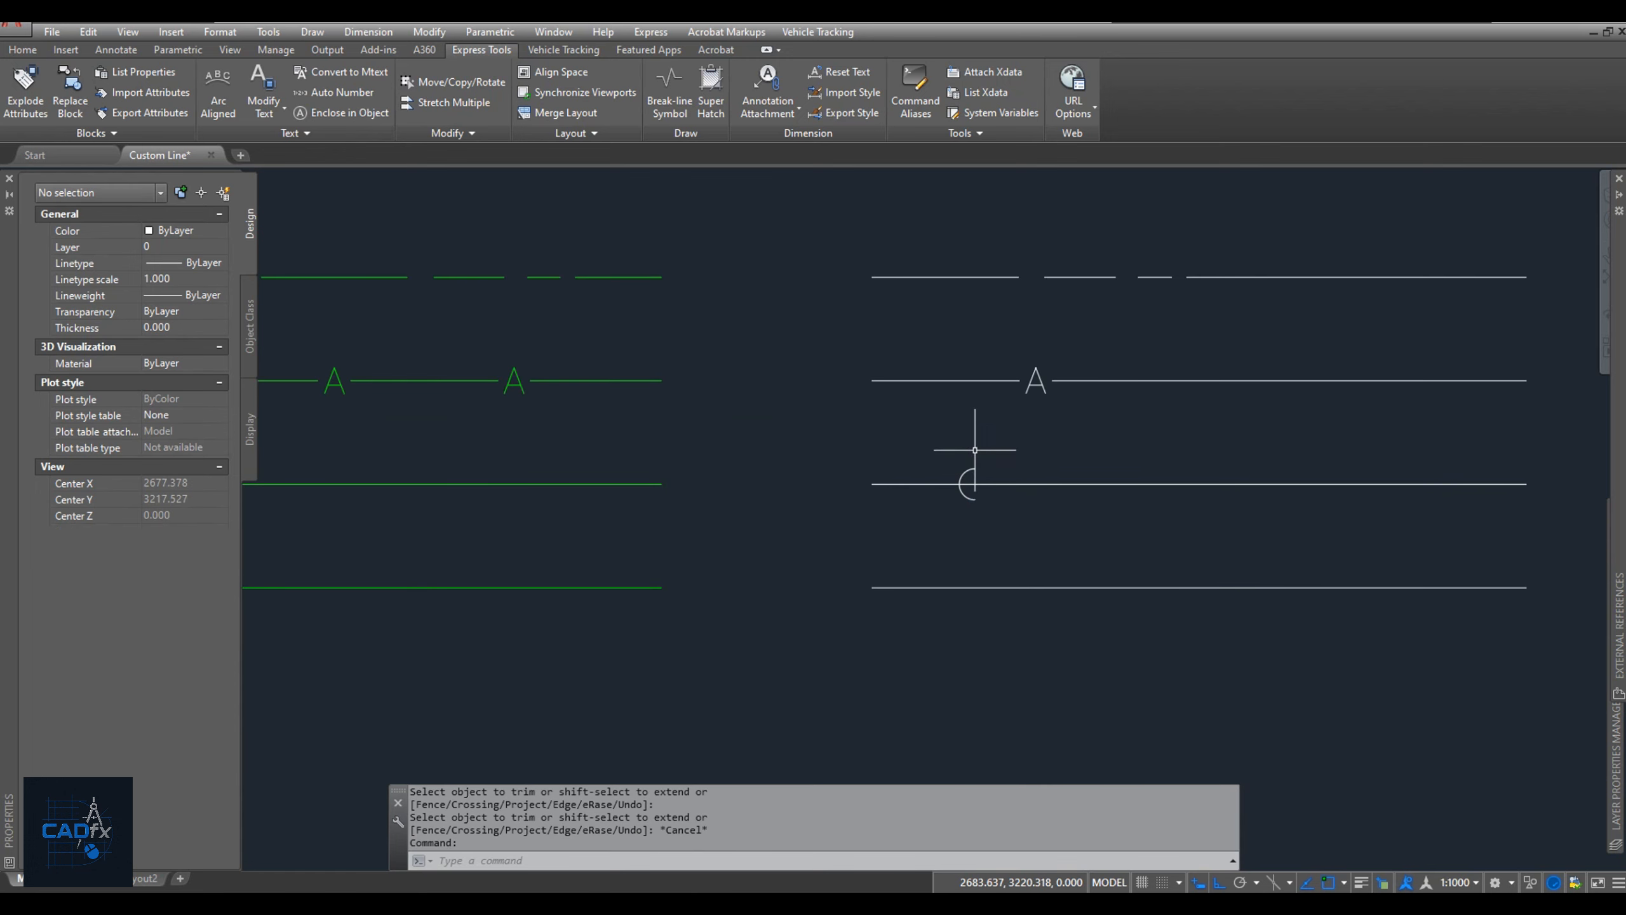
click(974, 485)
text(e)
key(Return)
key(Escape)
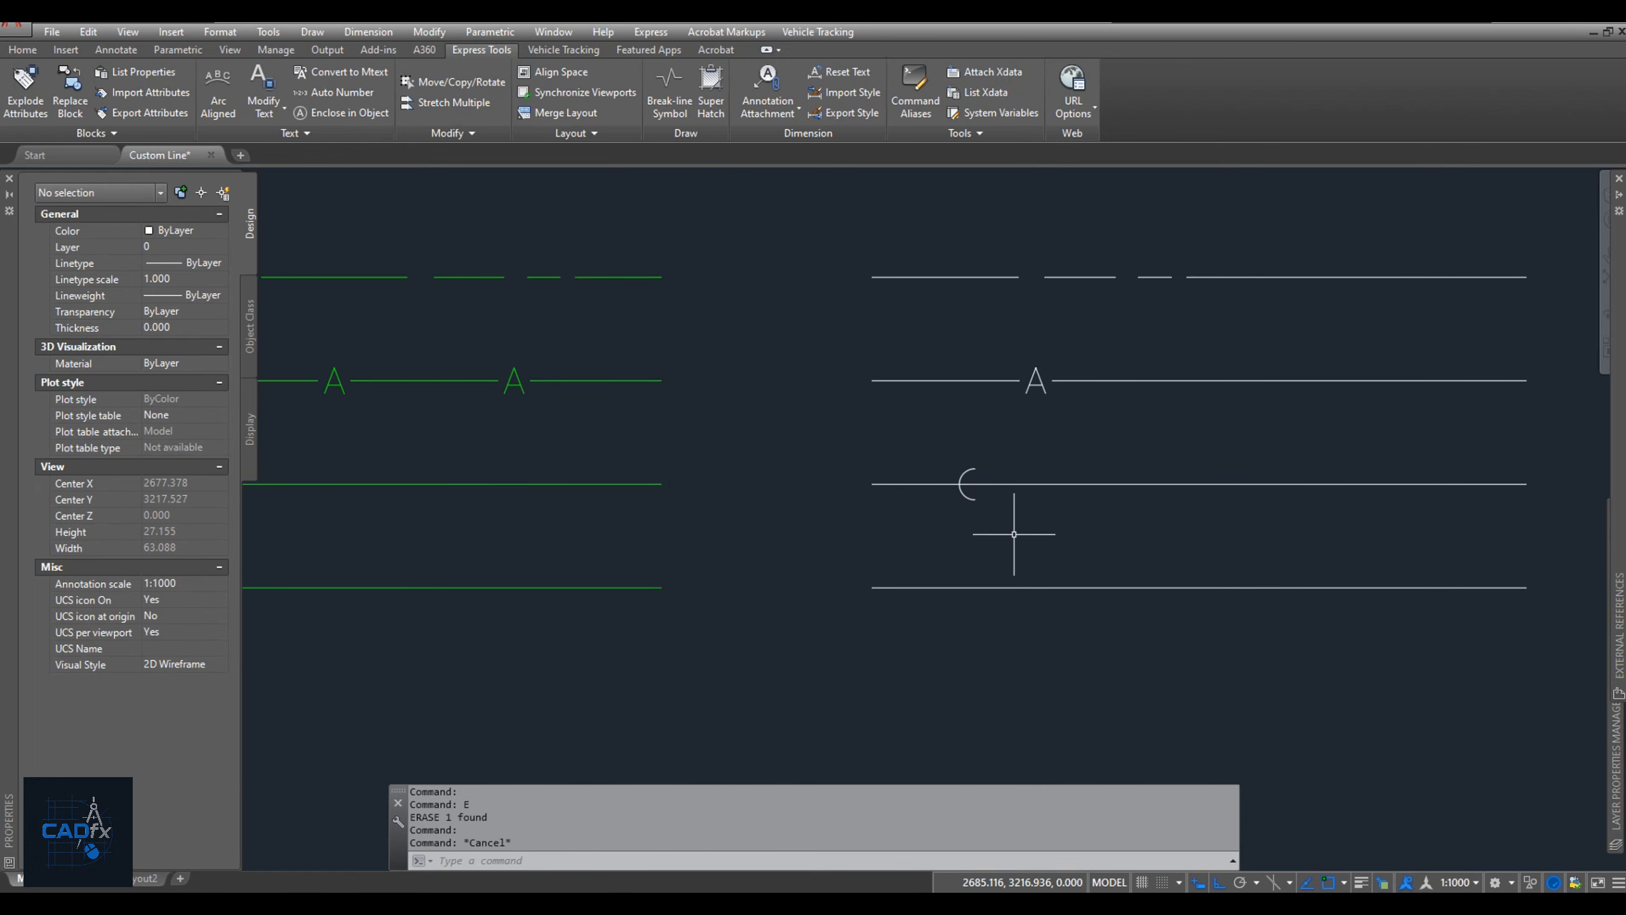
Break the third white line inside the arc and again just right of it, leaving a short dash beside the arc.
text(br)
key(space)
click(984, 484)
click(964, 476)
key(space)
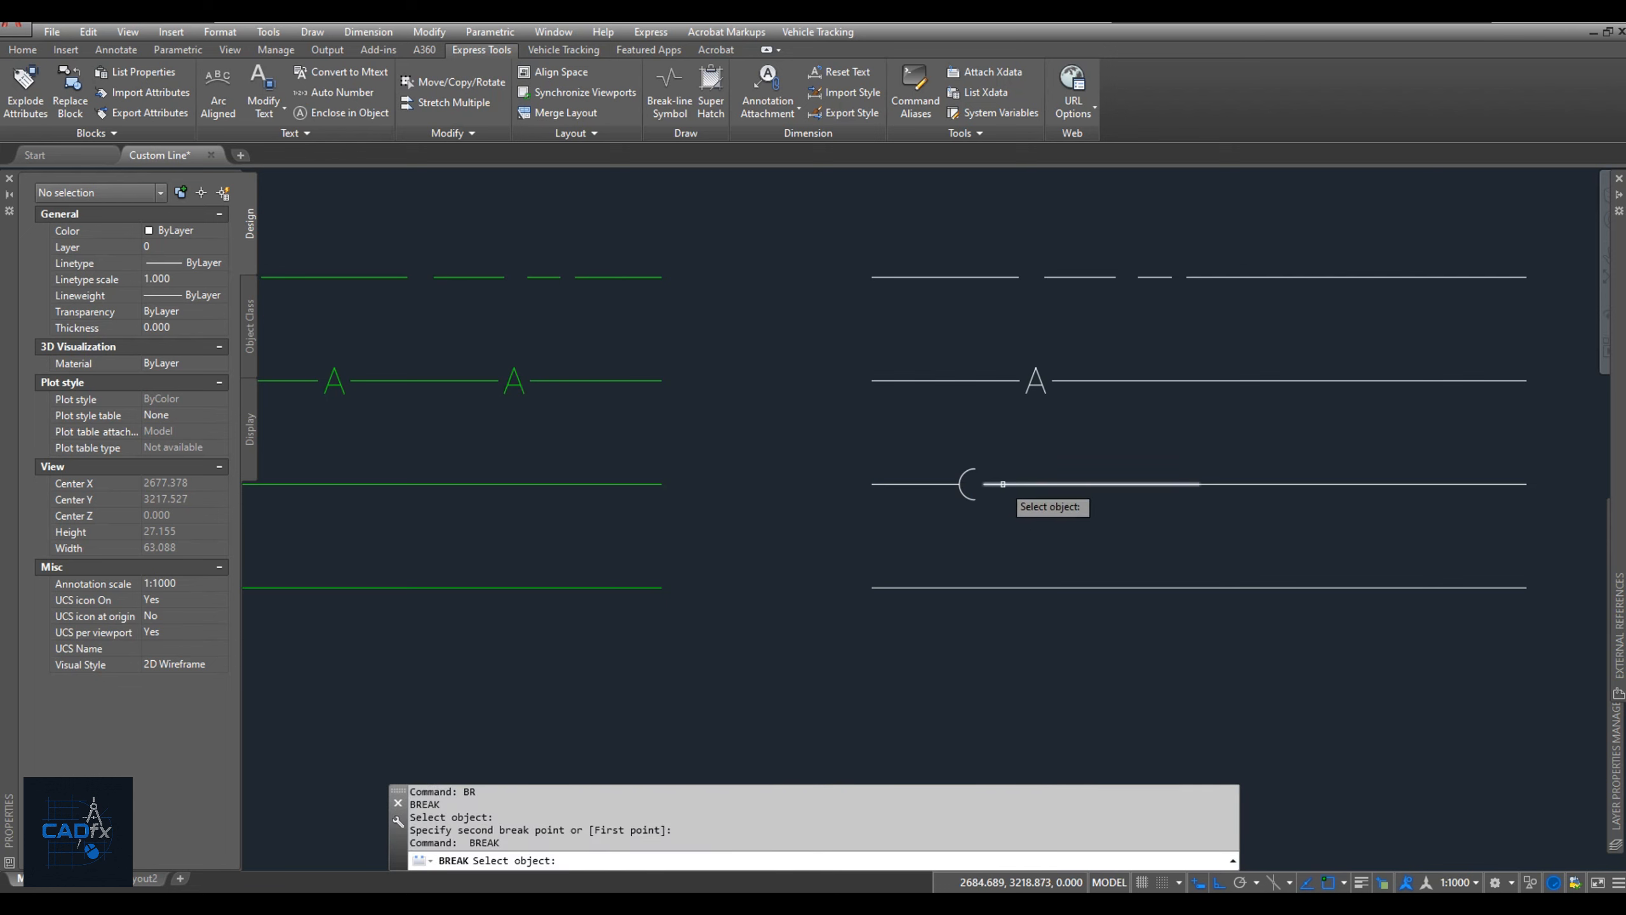
click(1002, 484)
key(Escape)
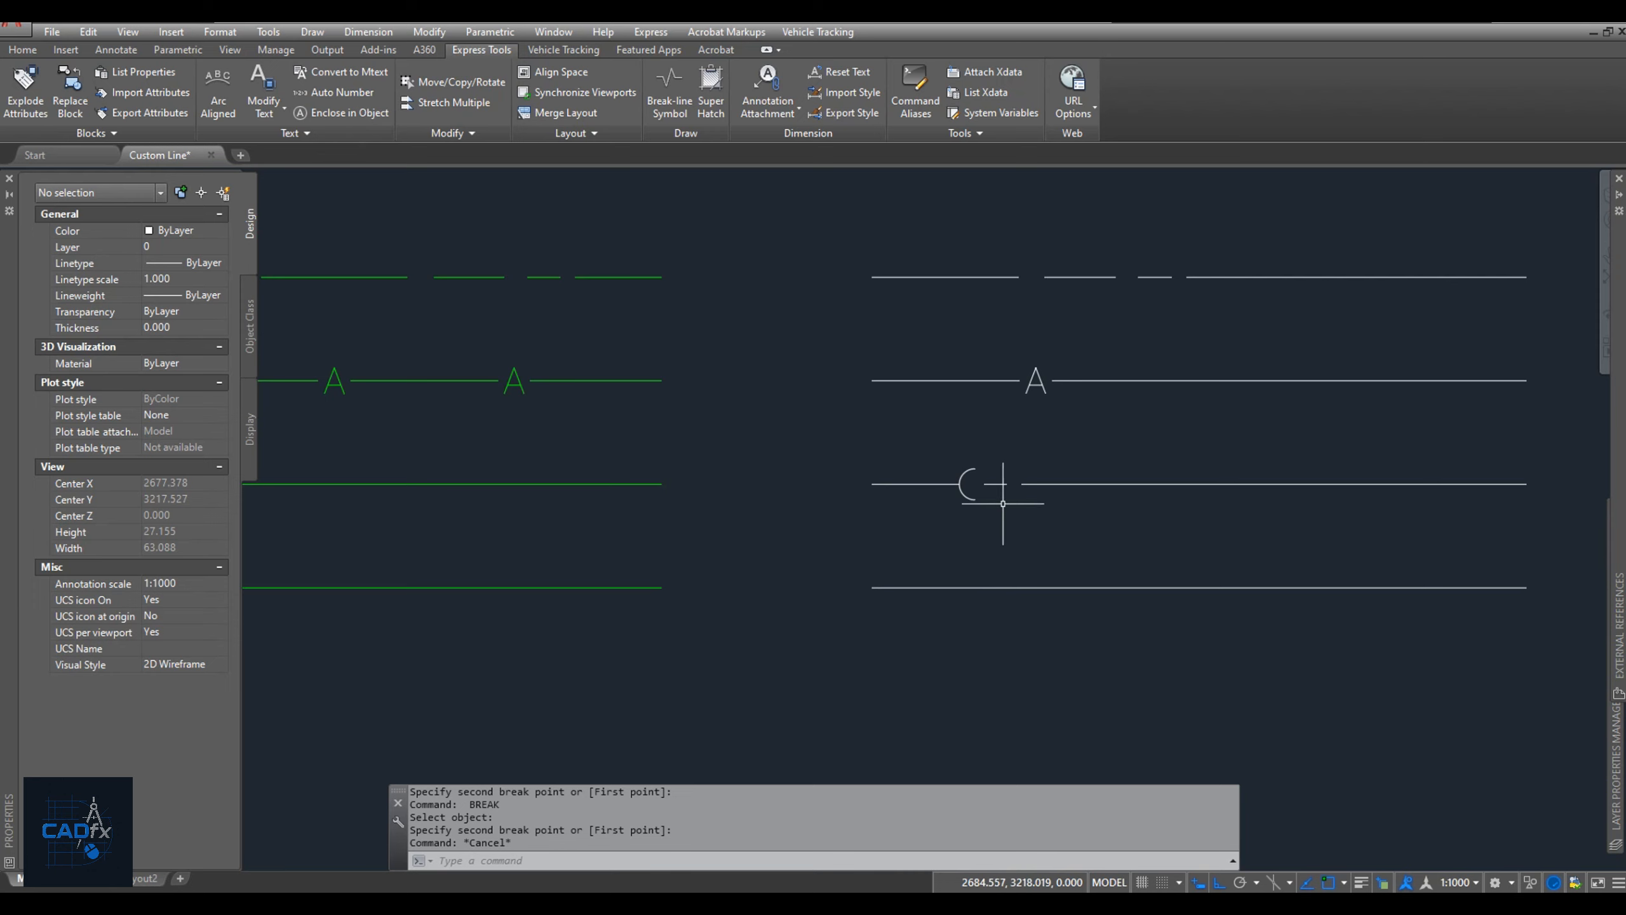
Start the Make Shape command and save the new shape file as SH1.shp in the Custom LT folder.
click(963, 132)
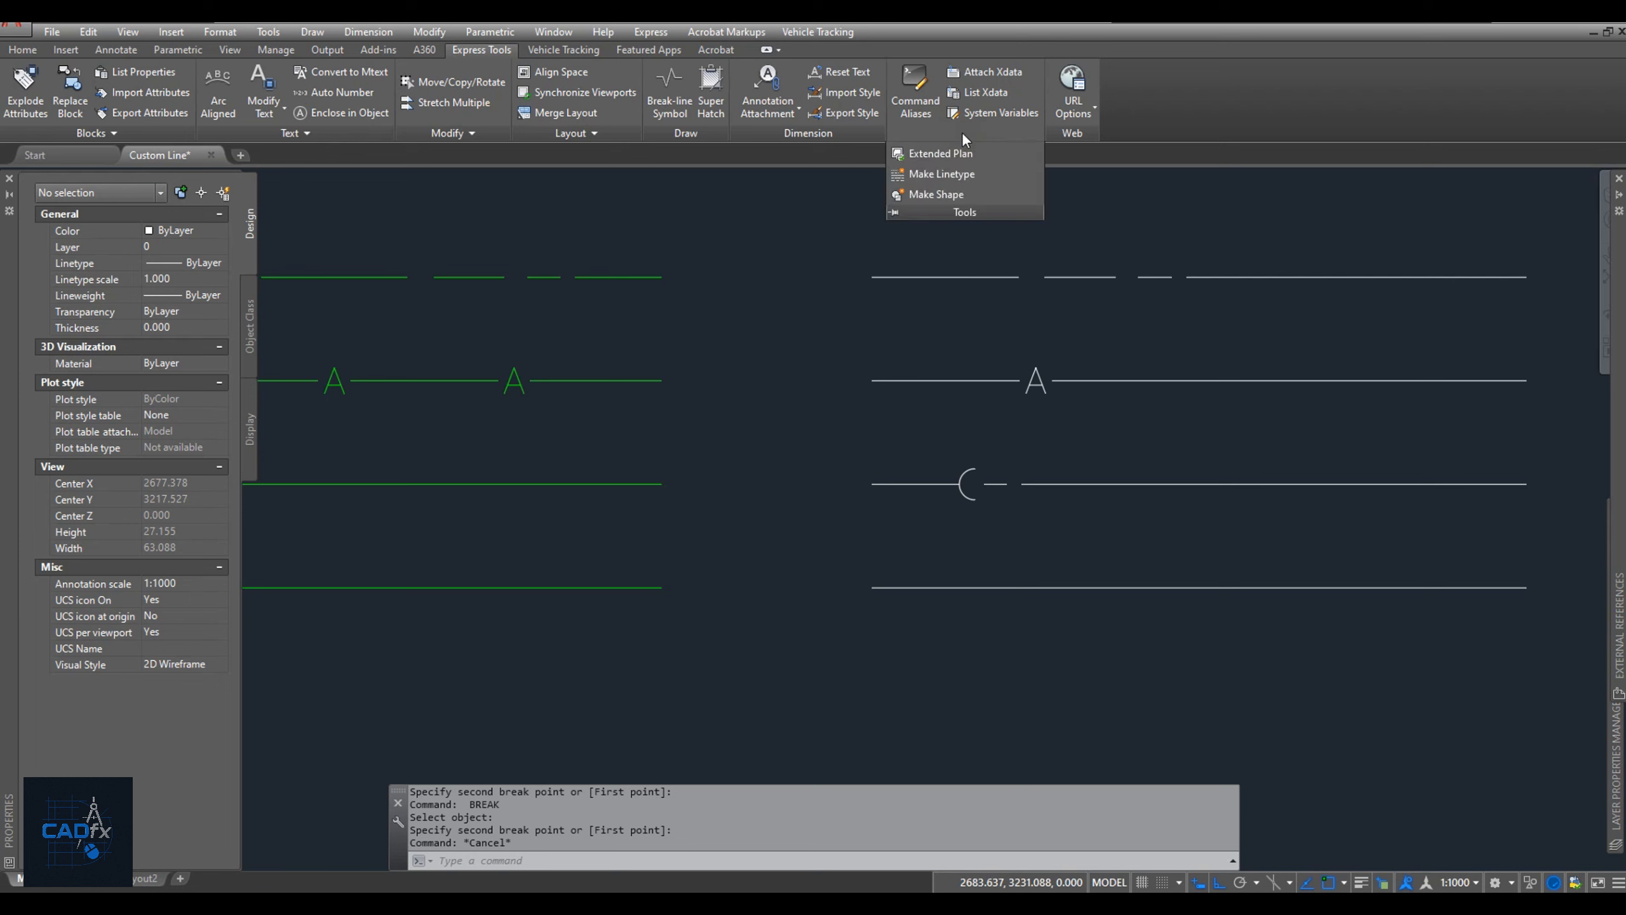
click(947, 195)
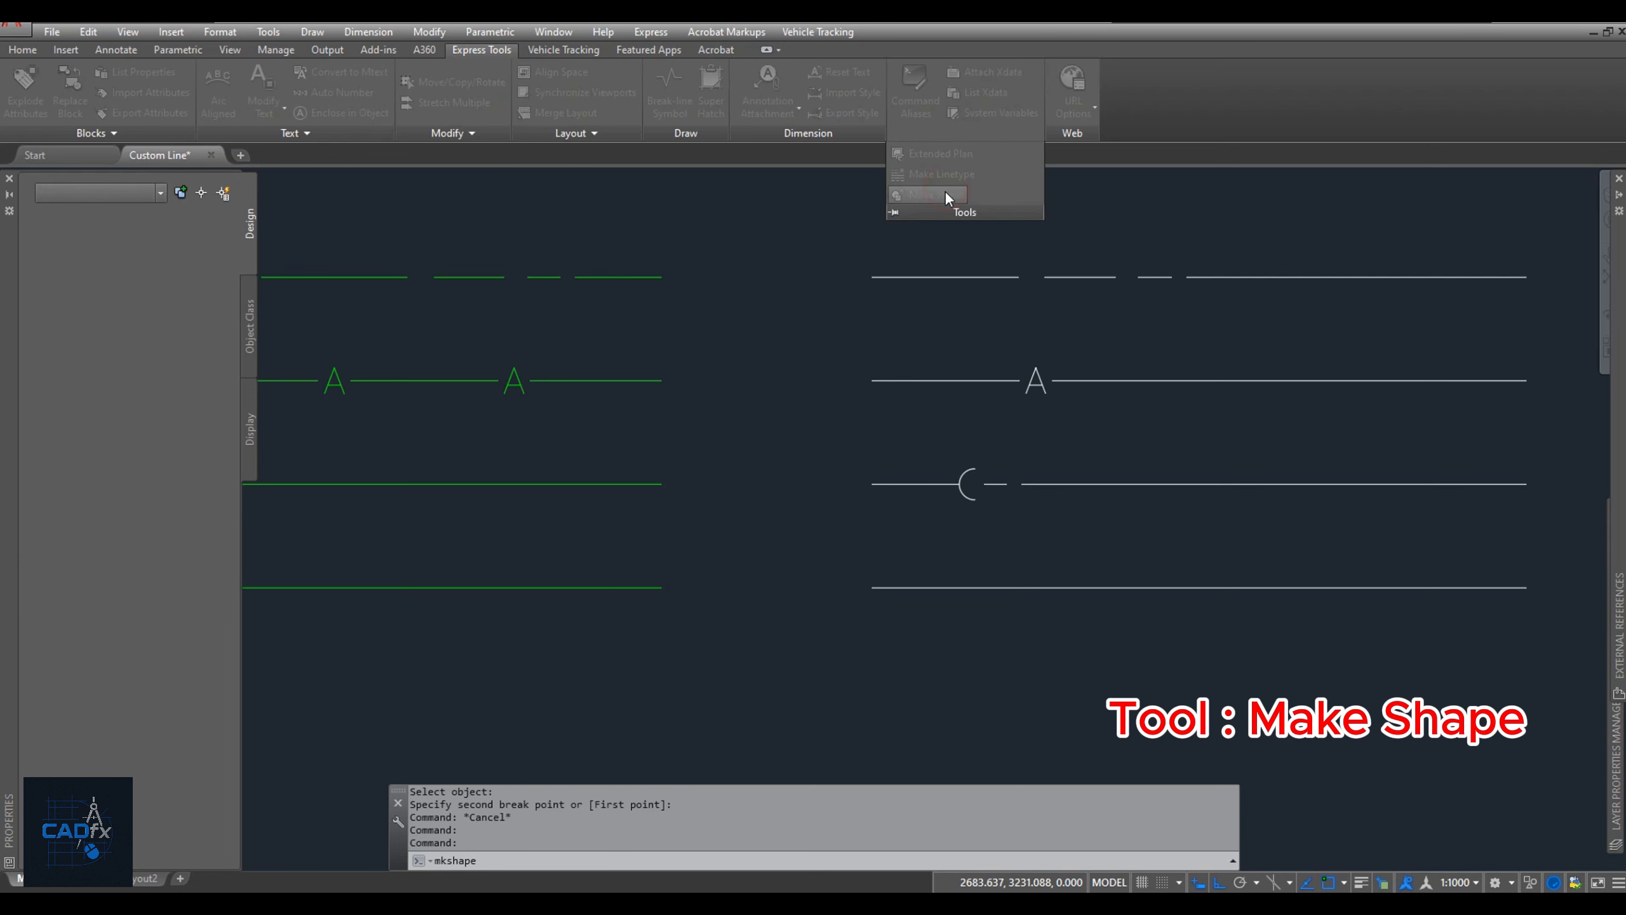
double_click(715, 364)
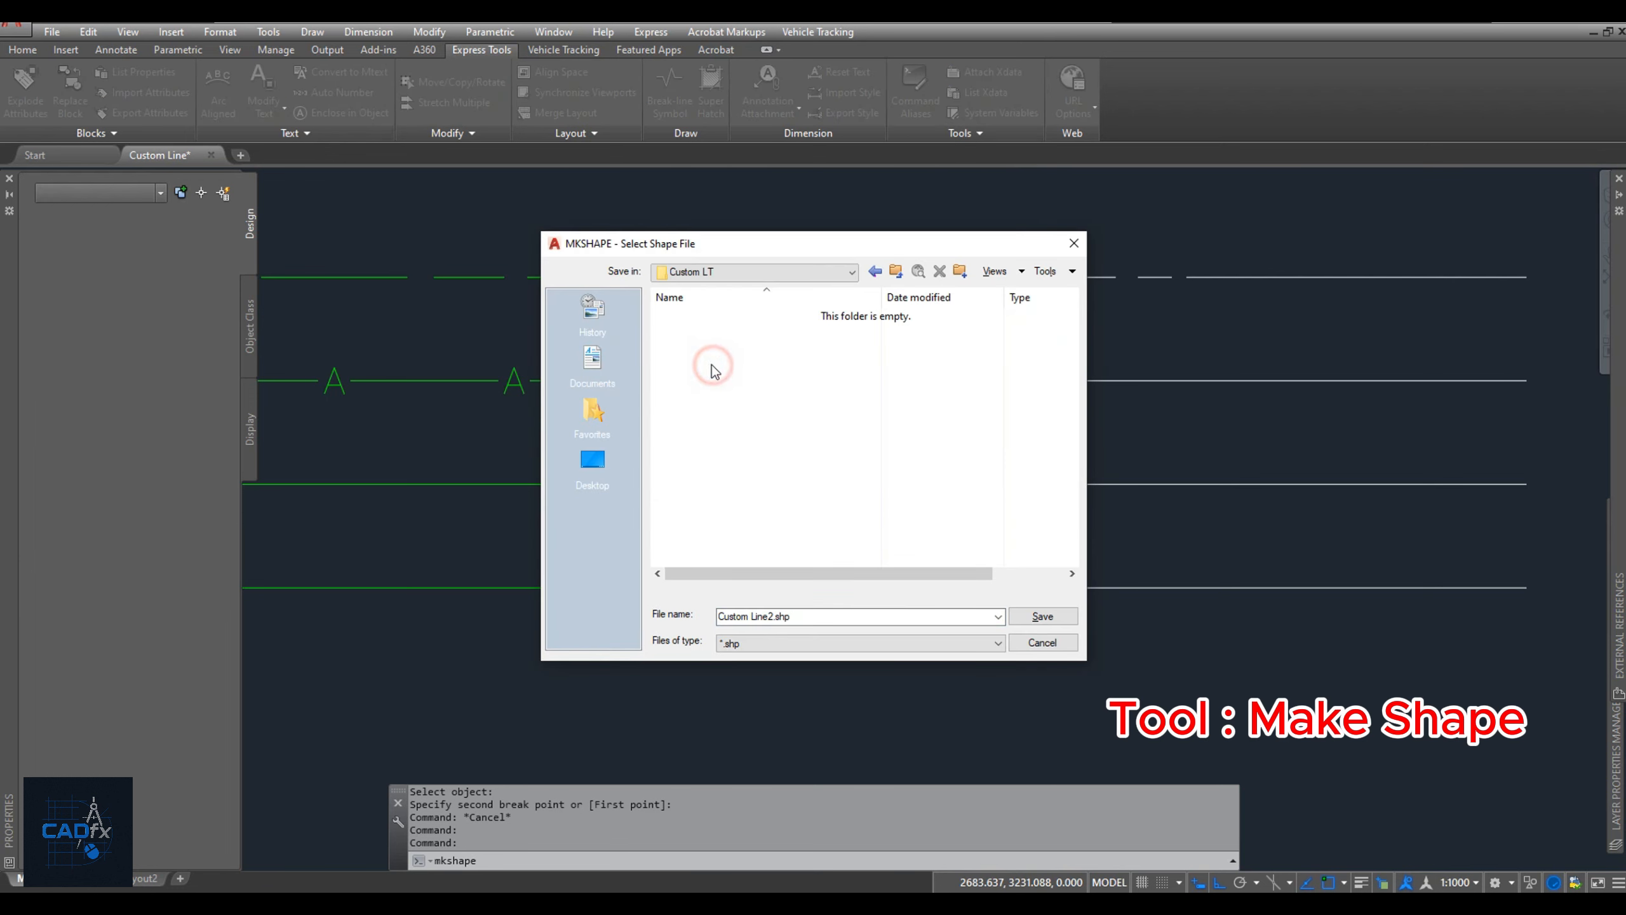
triple_click(768, 615)
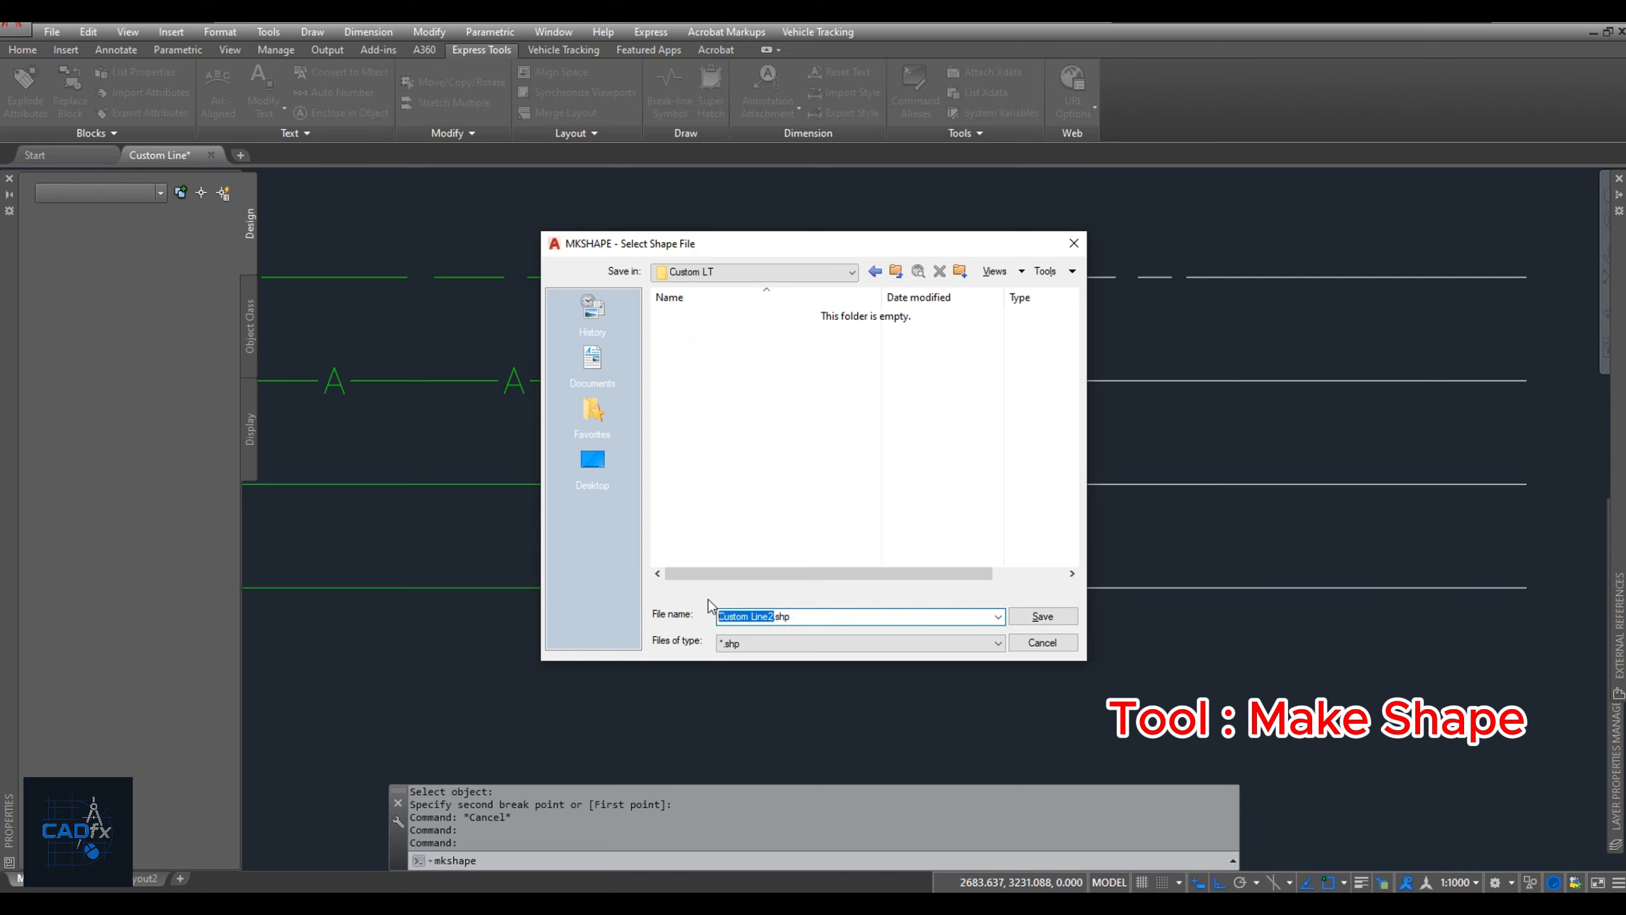
text(SH1)
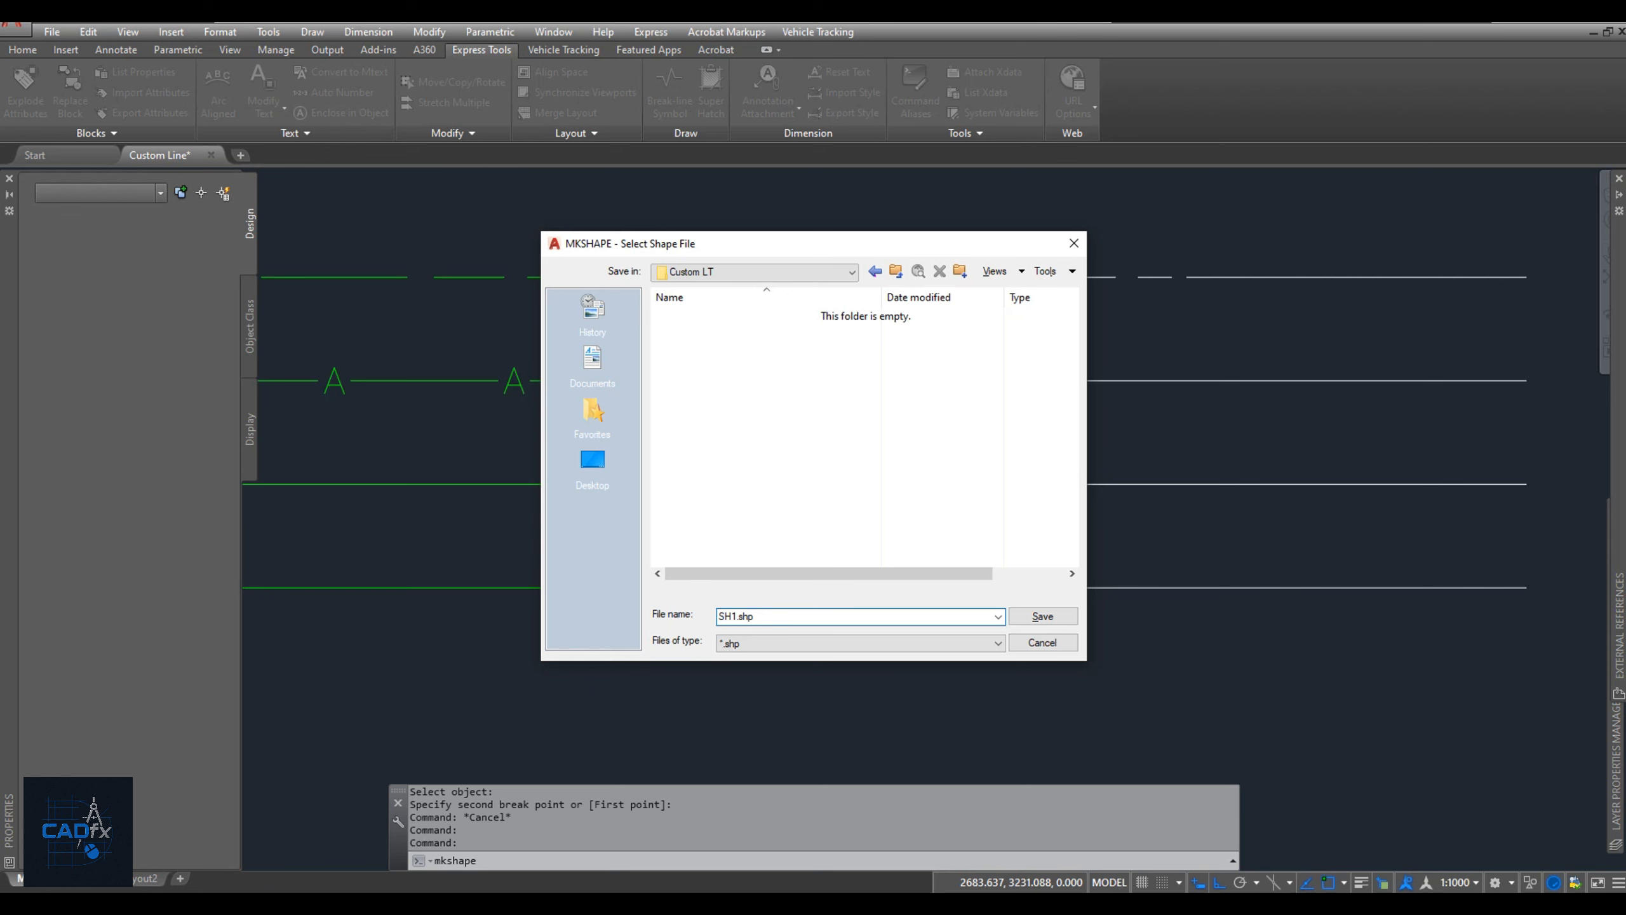
key(Return)
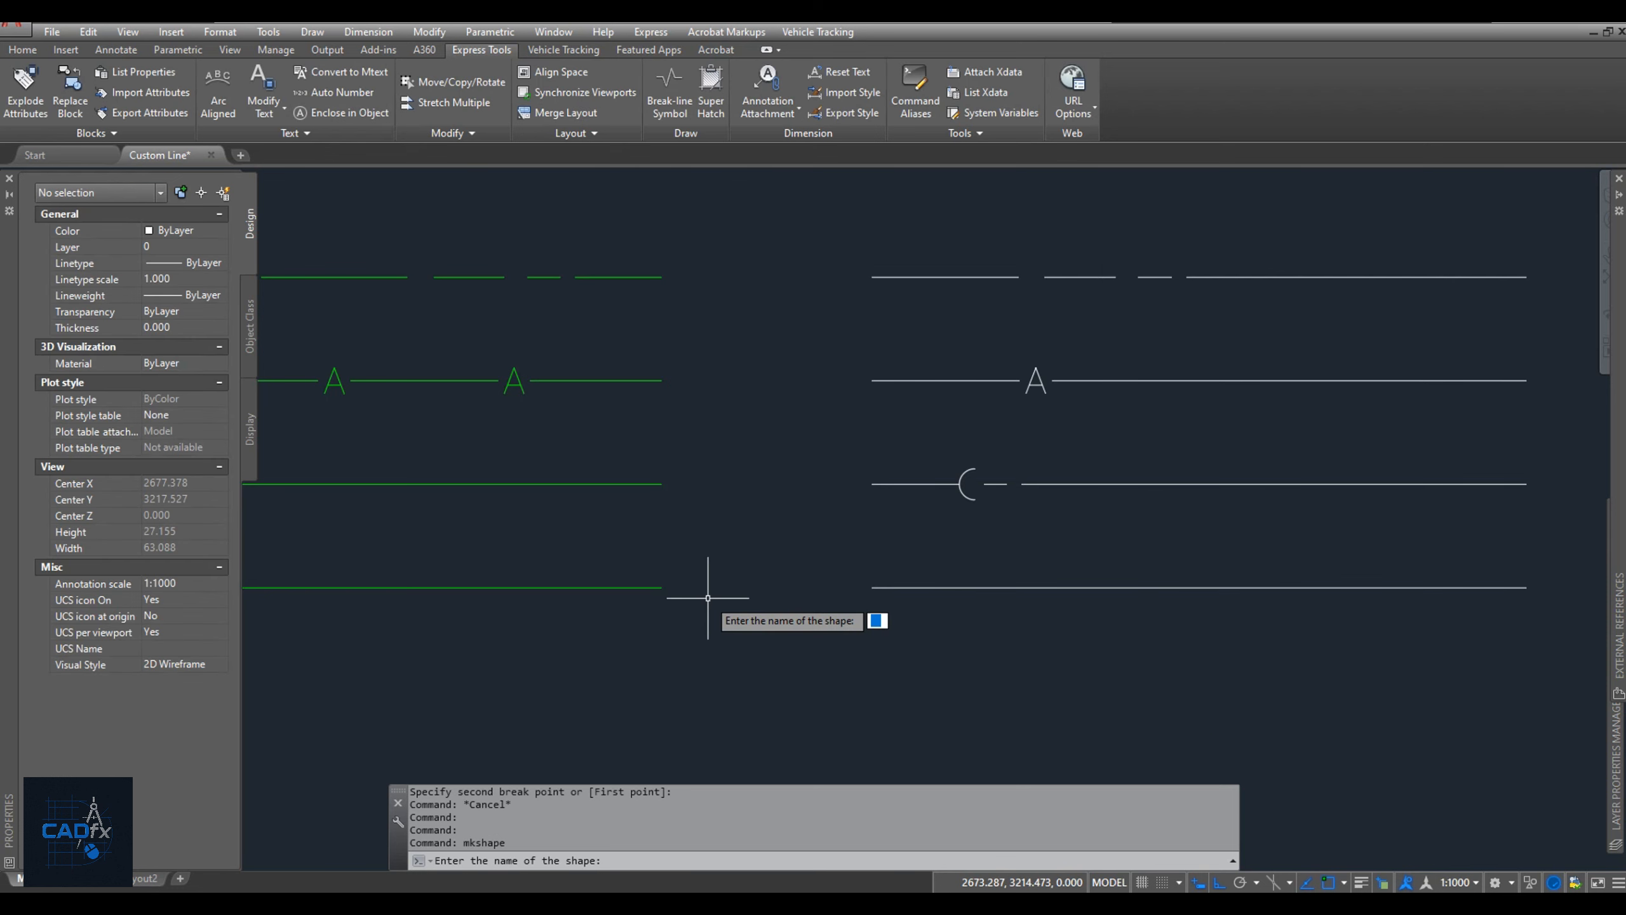
Name the shape SH, keep resolution 128, and create it from the arc and short dash with a base point beside the arc.
text(SH)
key(Return)
key(Return)
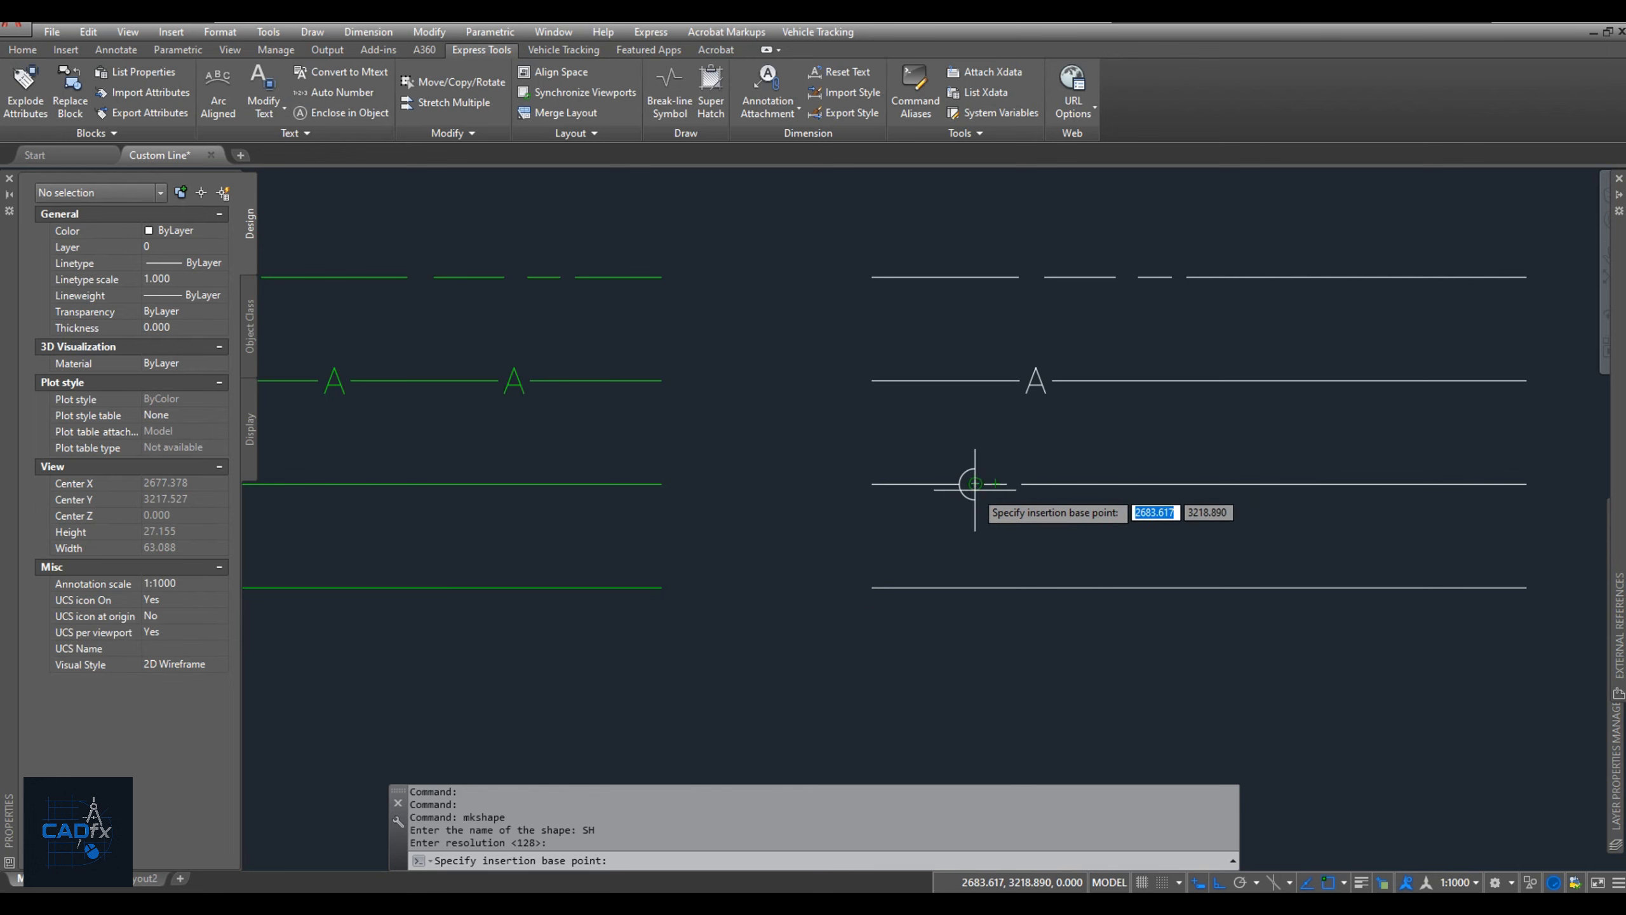
scroll(964, 481, up, 2)
scroll(989, 479, down, 4)
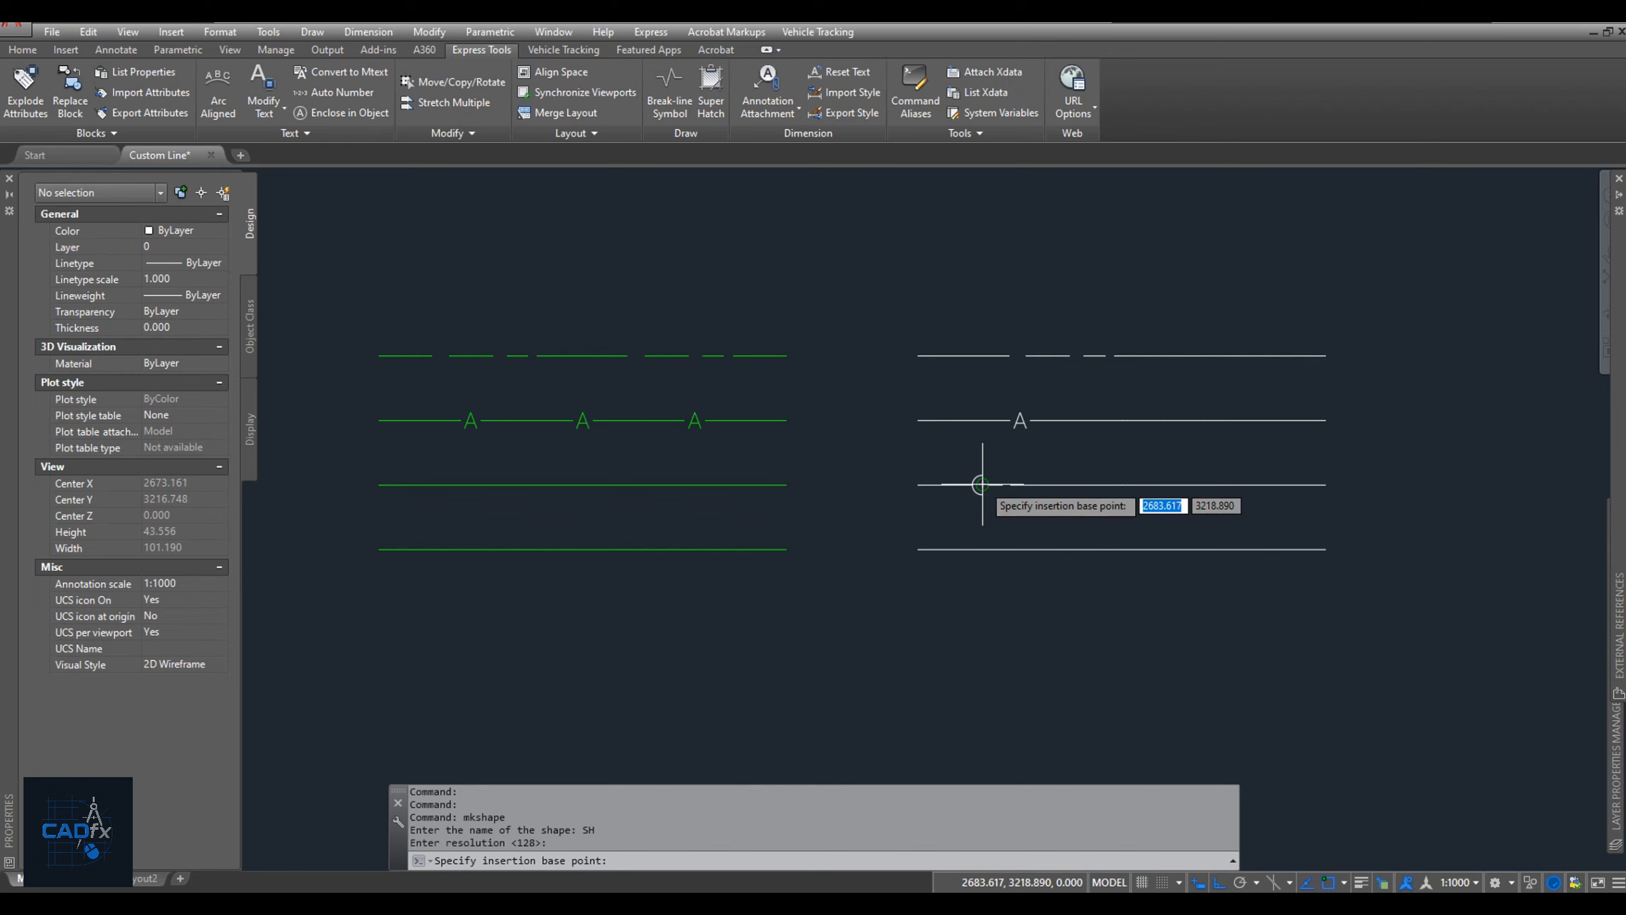
click(984, 487)
click(994, 500)
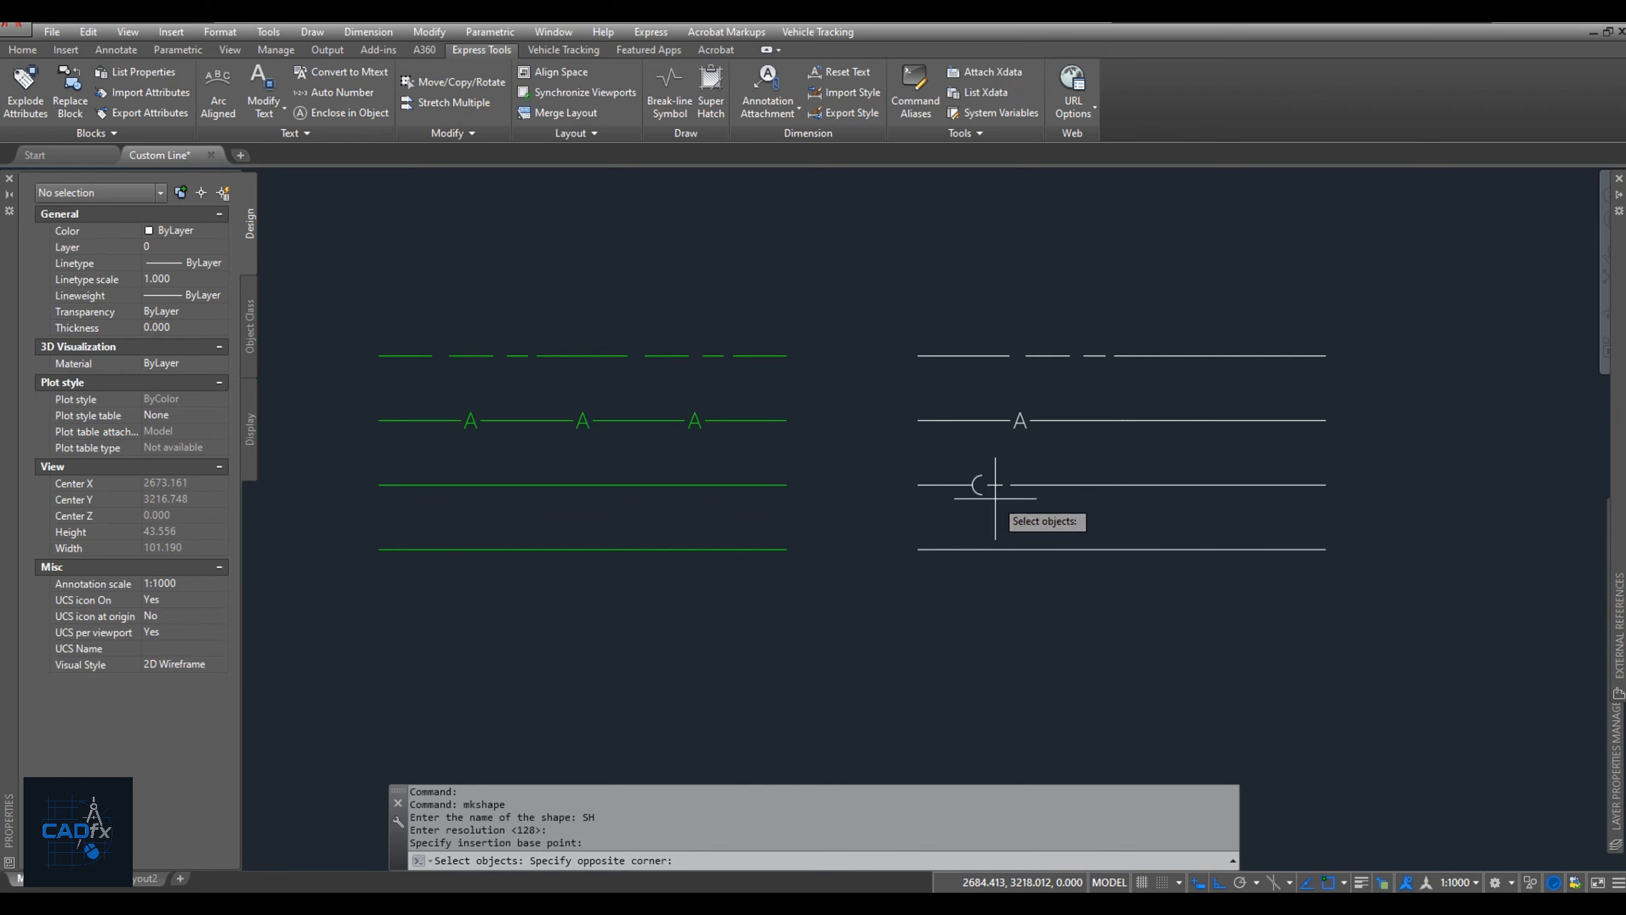
click(976, 467)
key(Return)
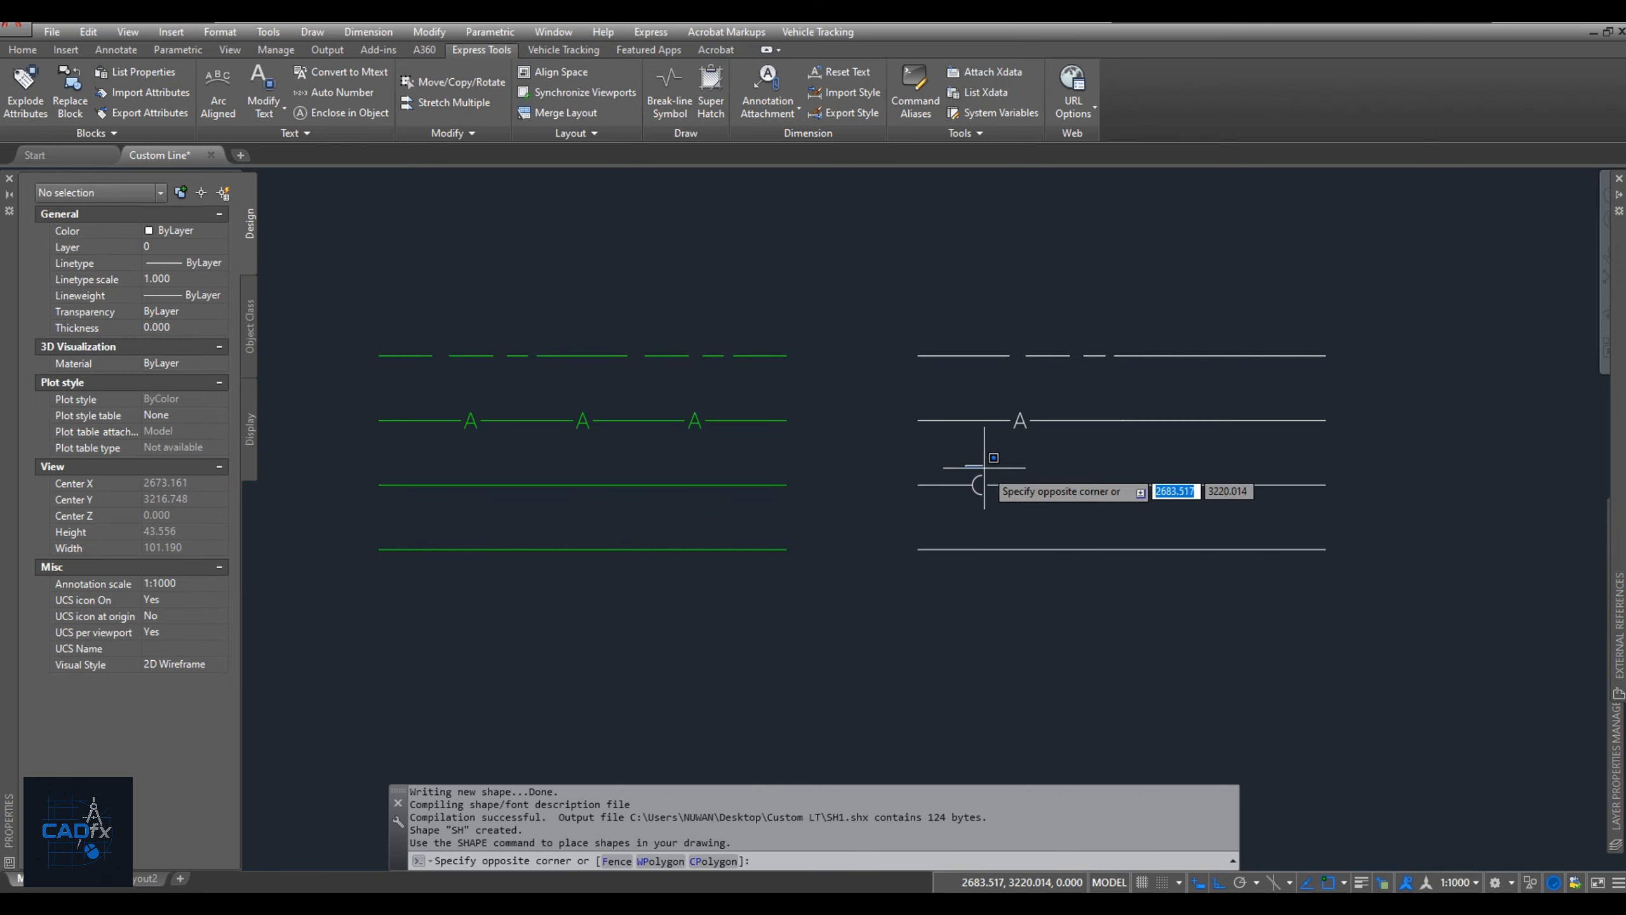
Erase the original arc and short dash from the third white line.
click(968, 471)
click(1004, 500)
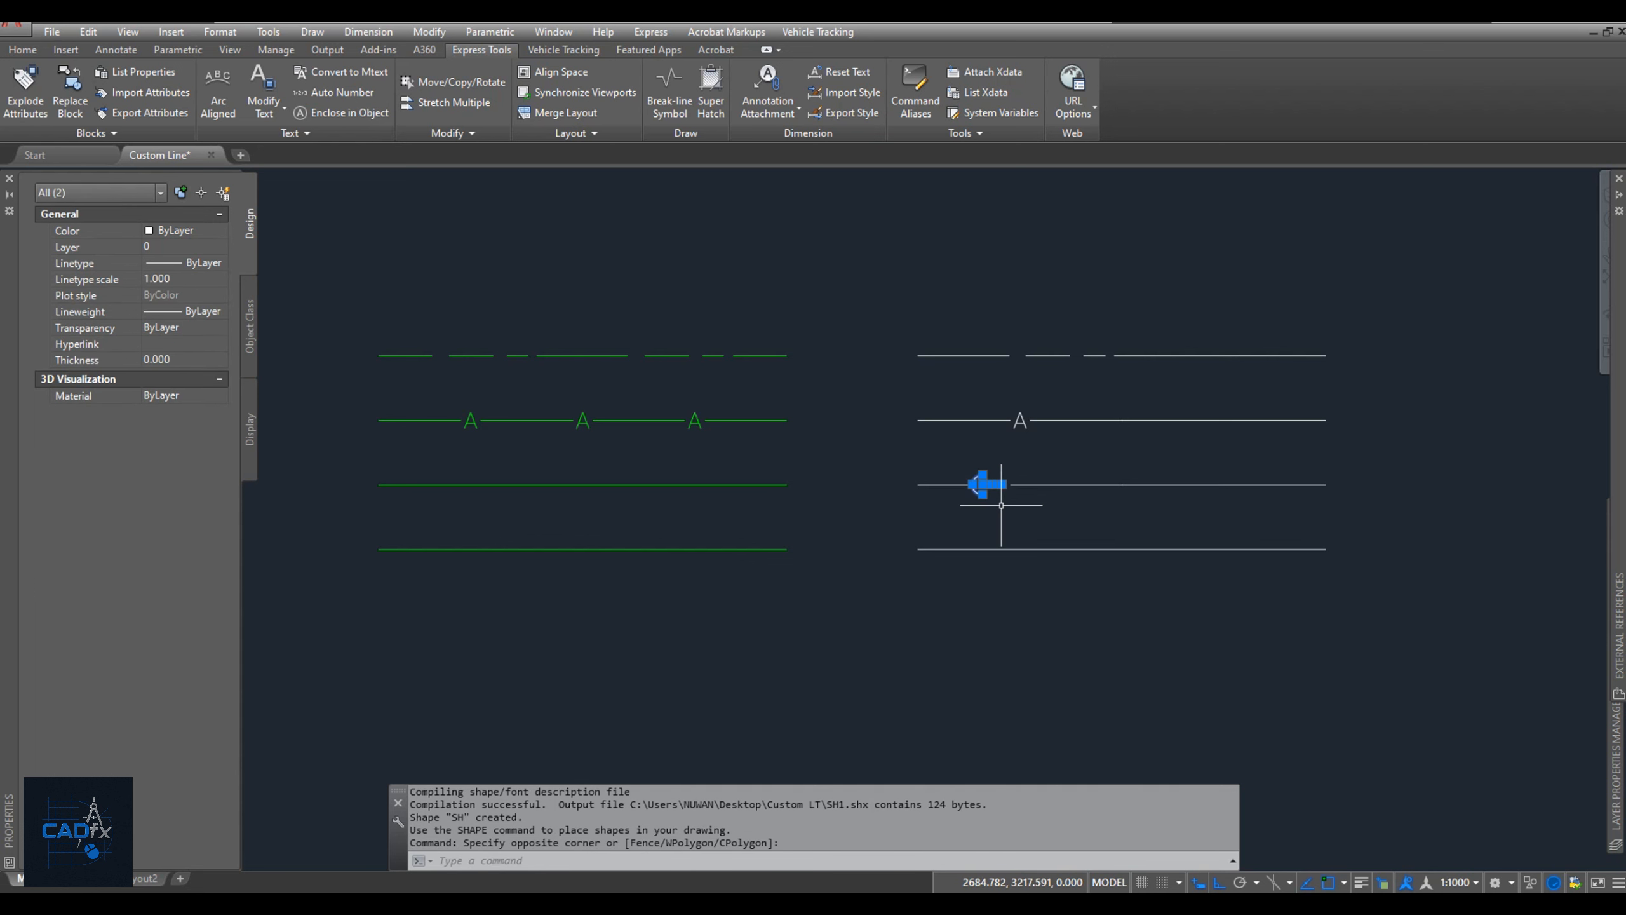
text(e)
key(Return)
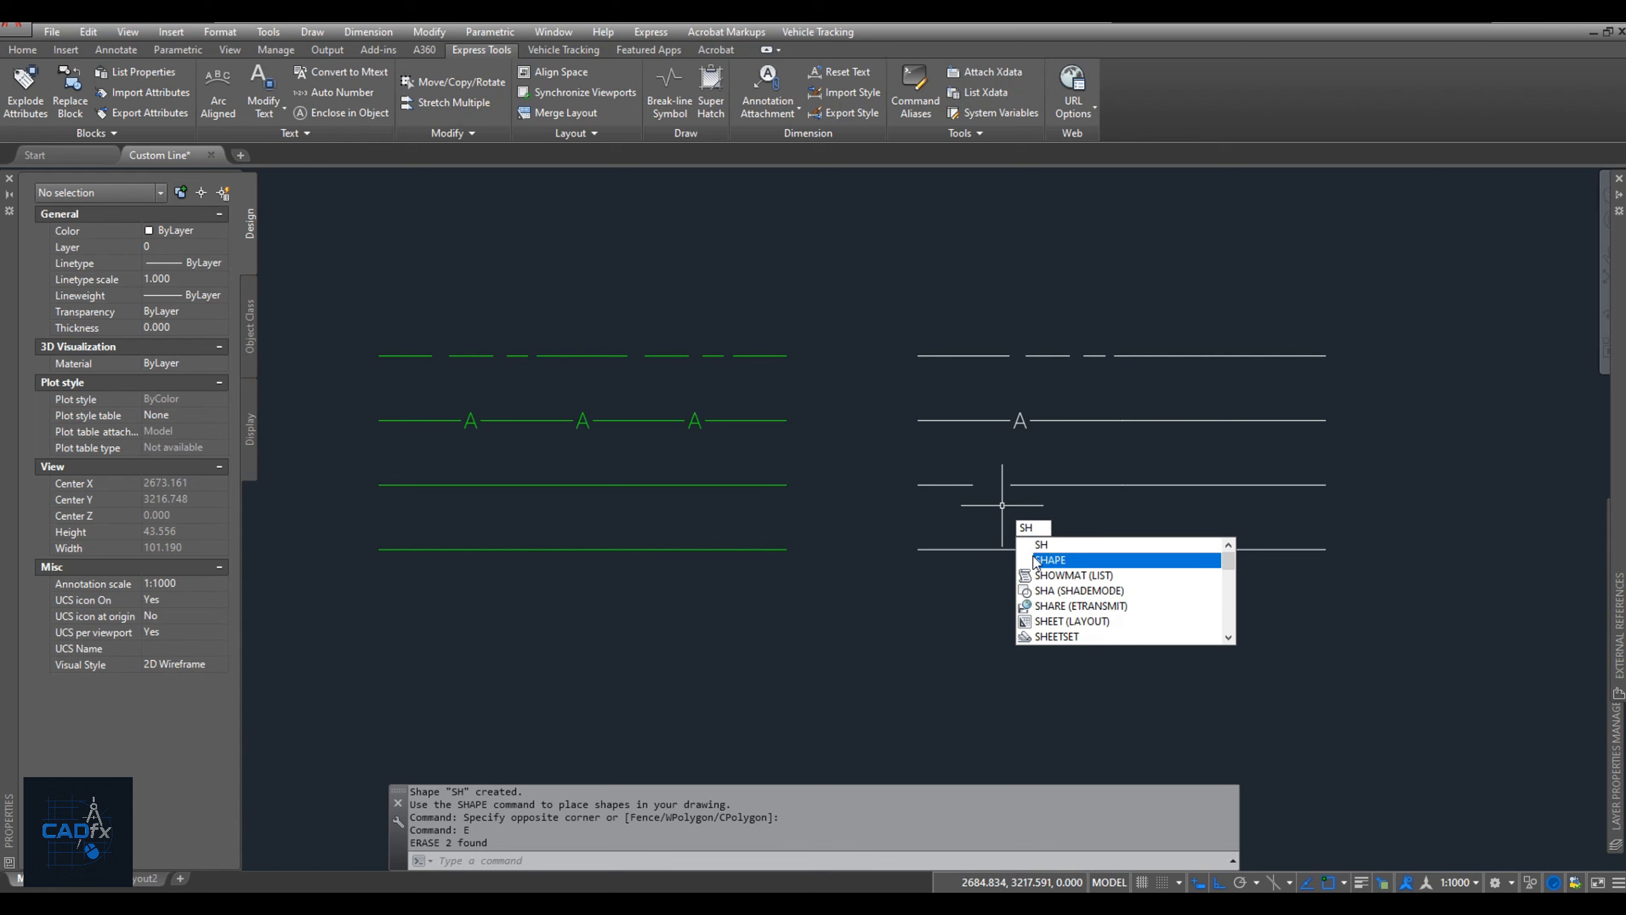
Insert the shape SH at the right end of the third white line's left segment with height 1 and rotation 0.
click(1050, 559)
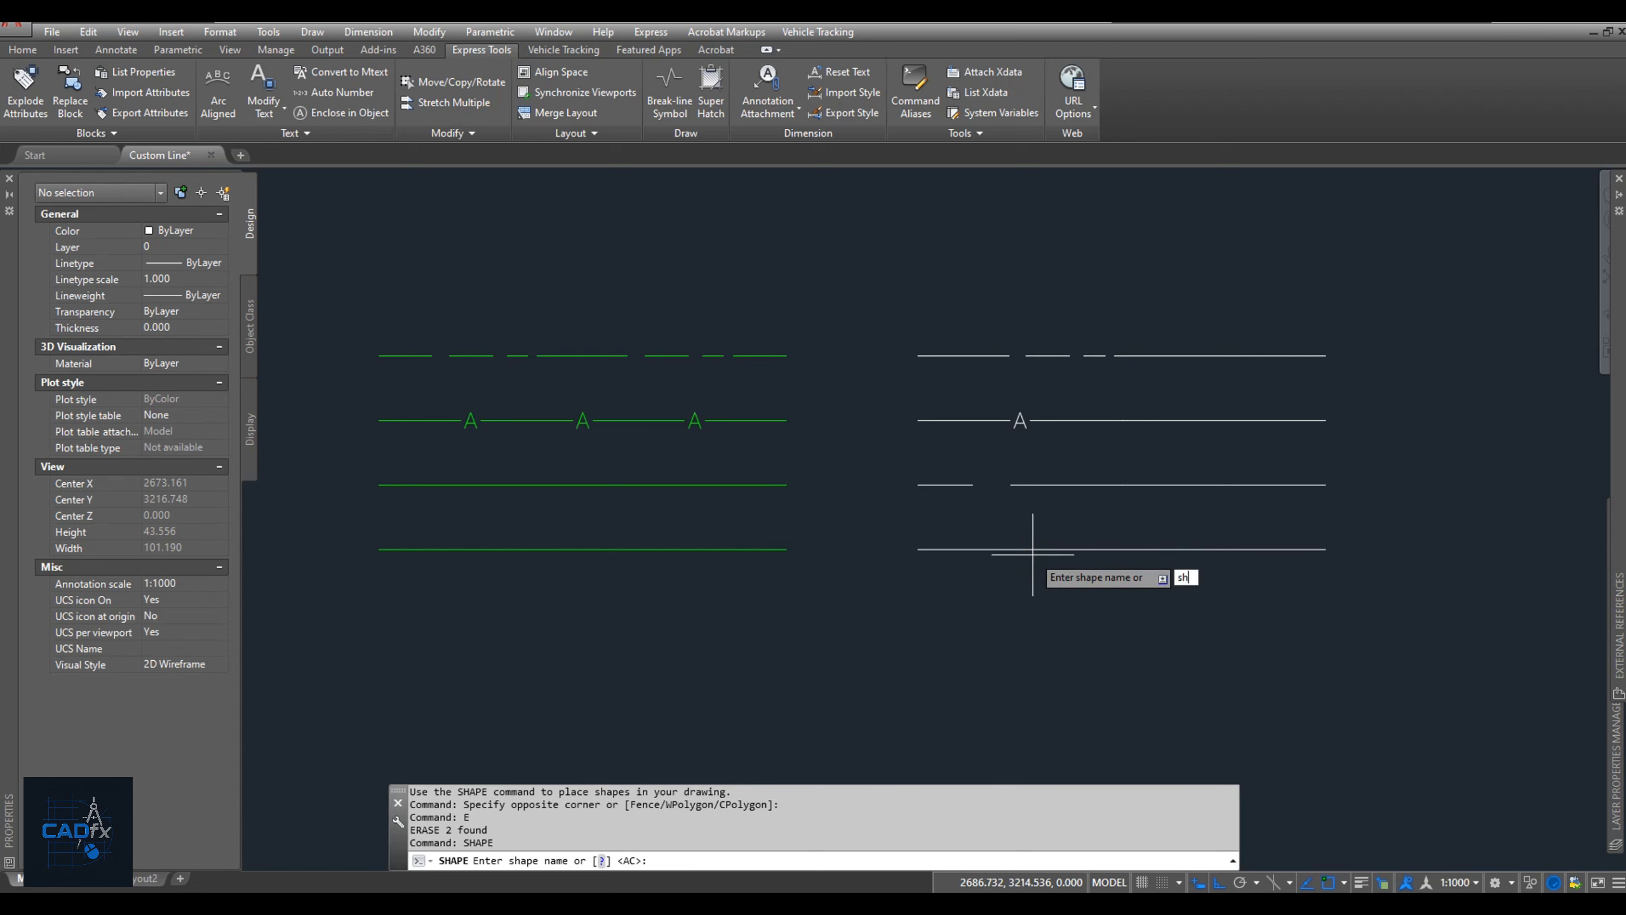
text(sh)
key(Return)
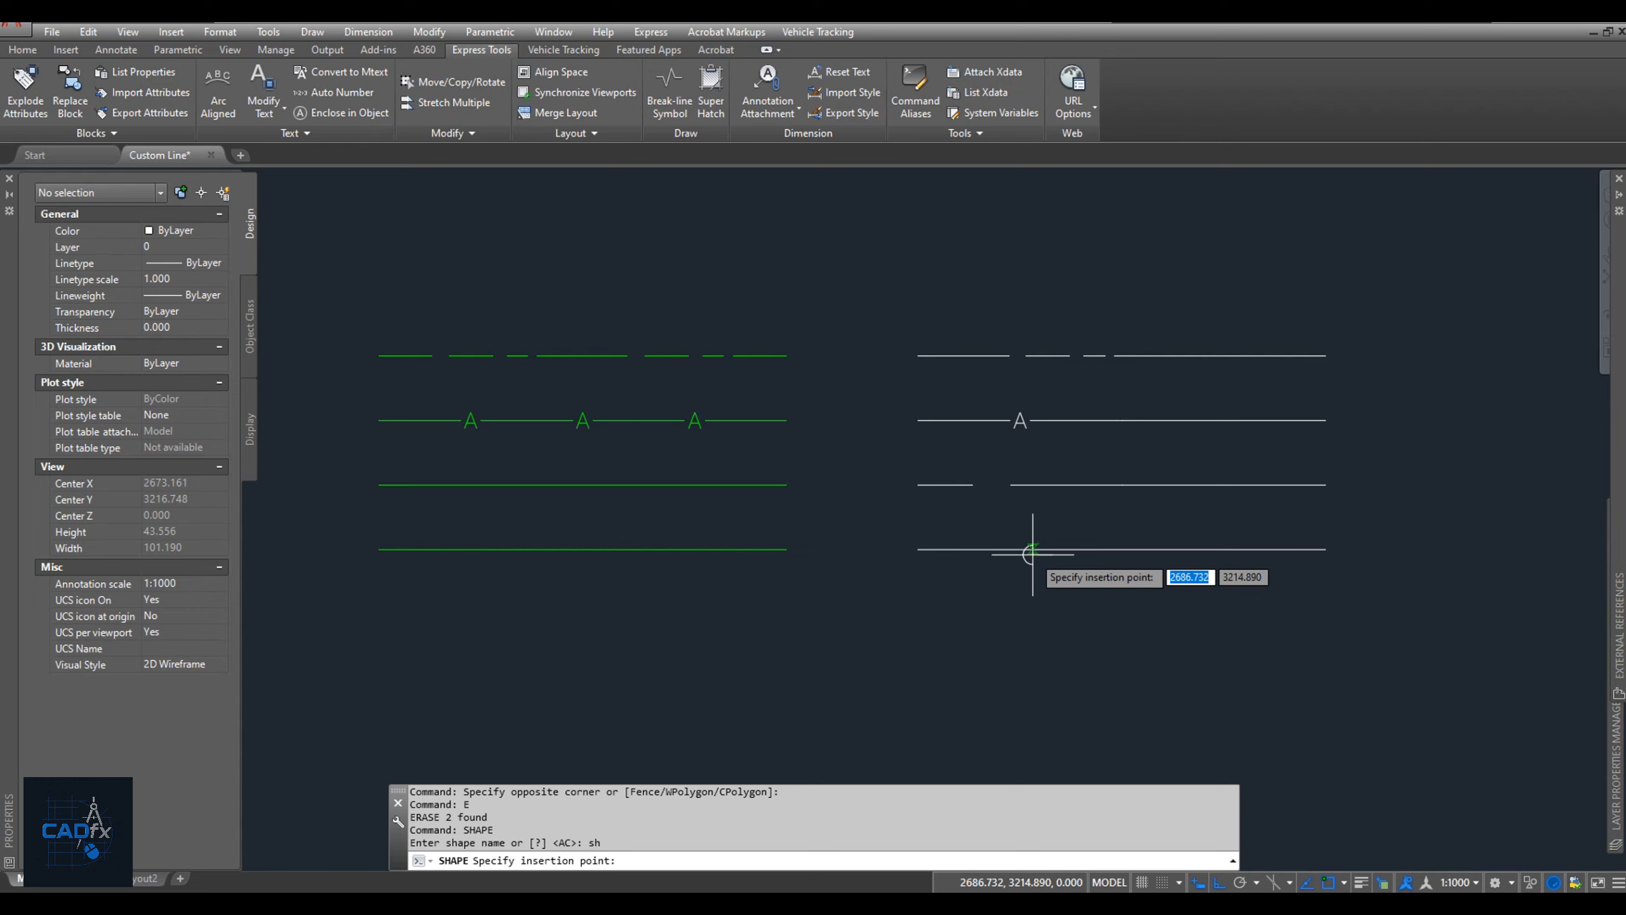
click(980, 488)
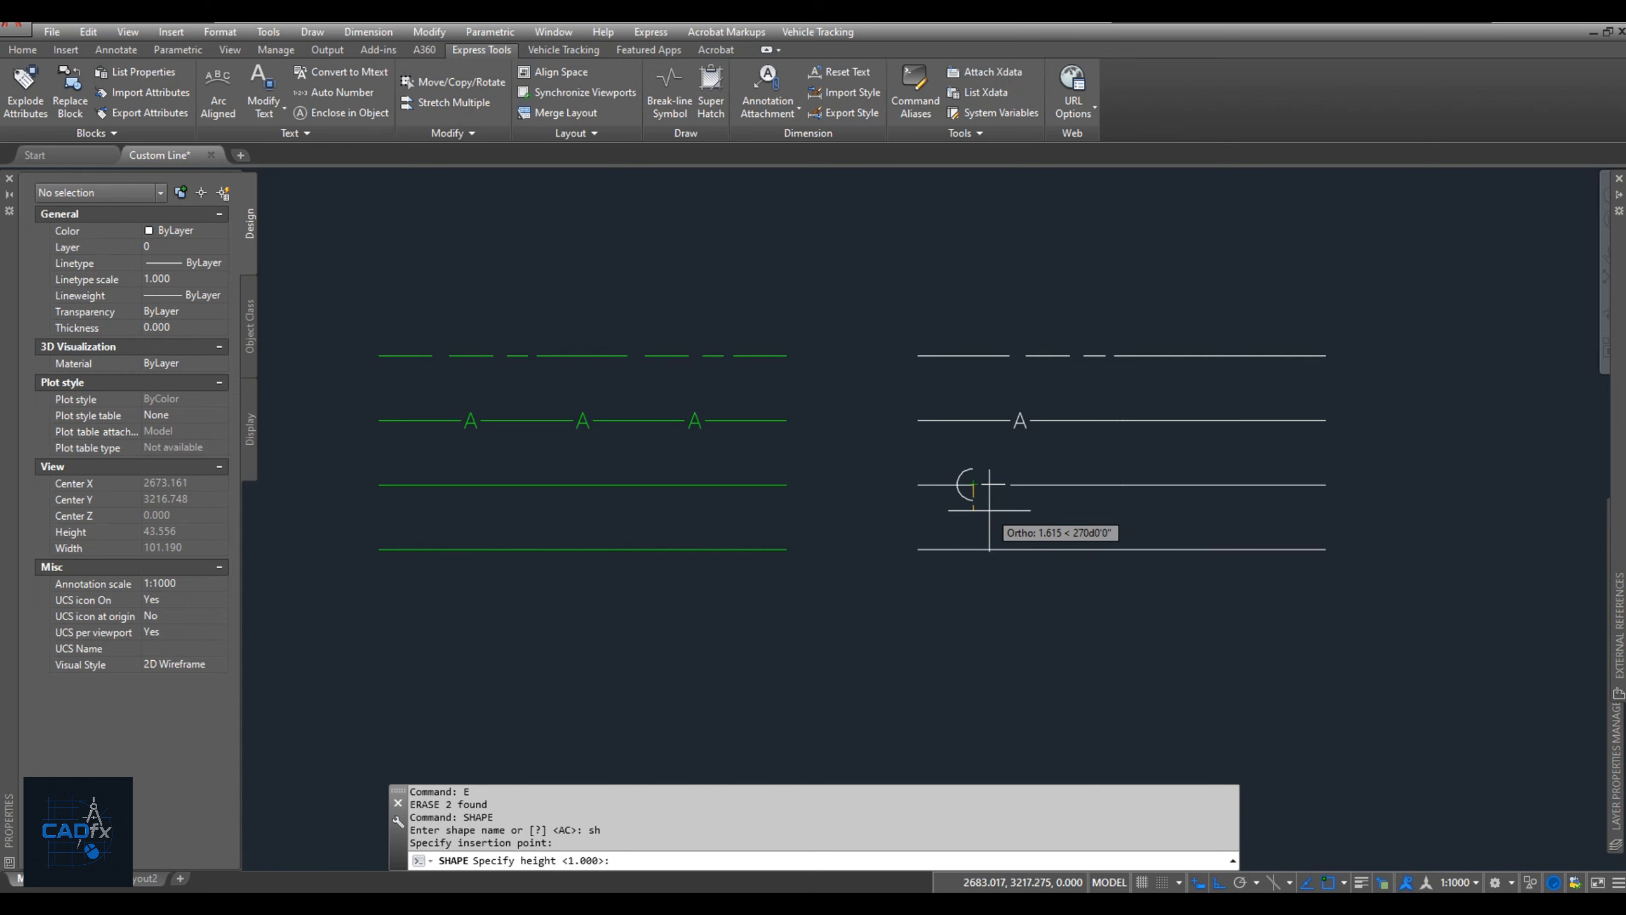
text(1)
key(Return)
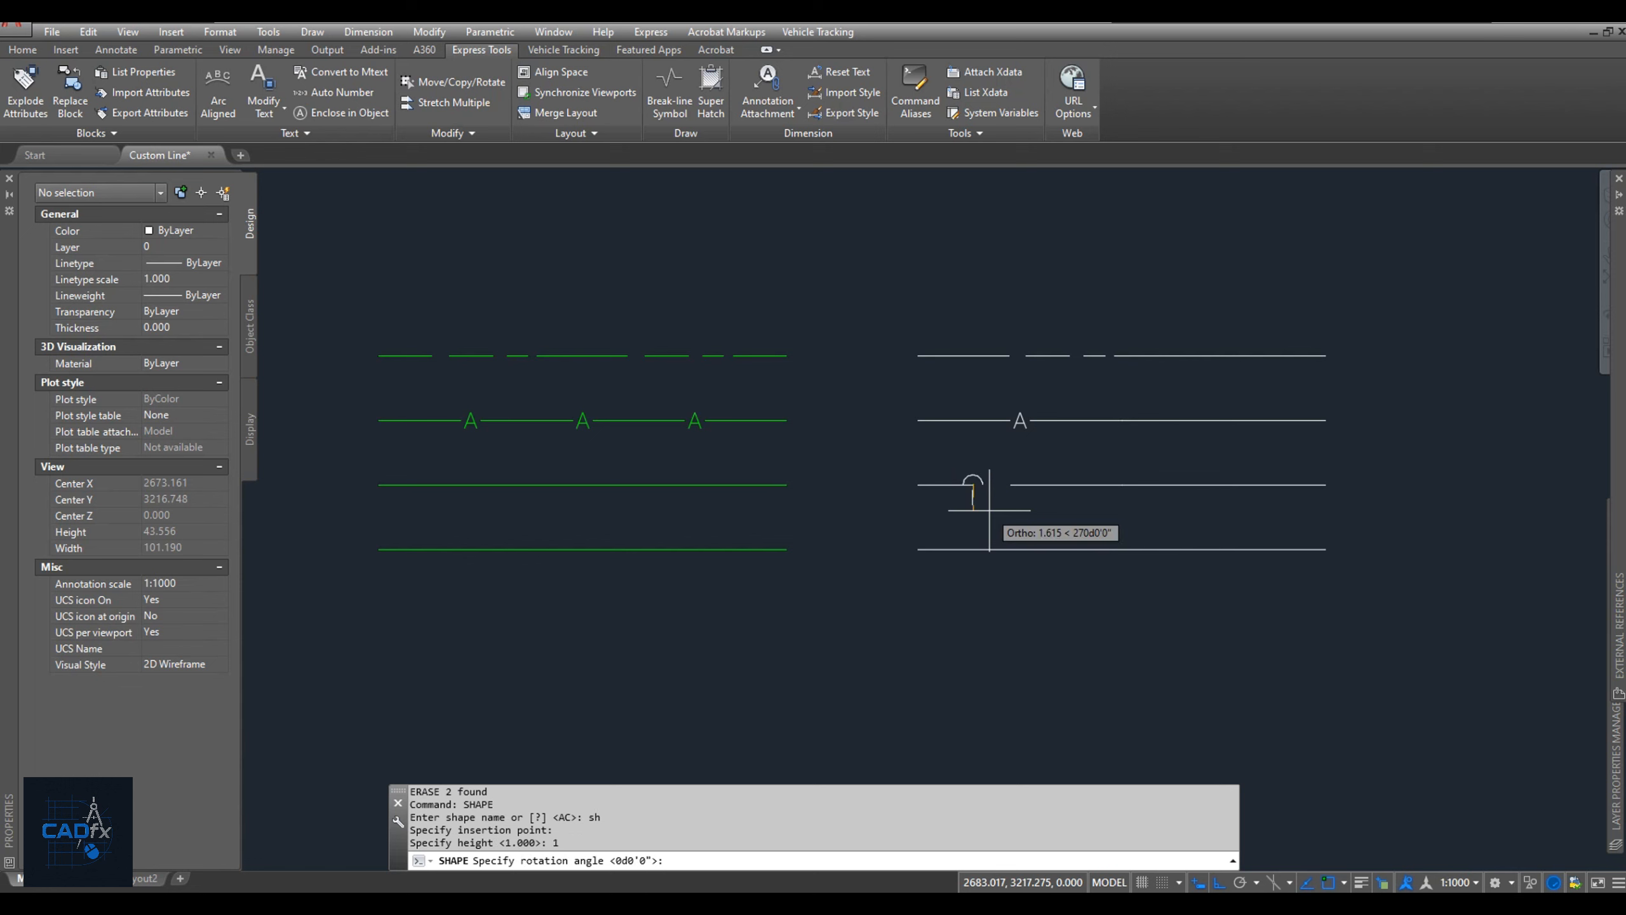
click(996, 476)
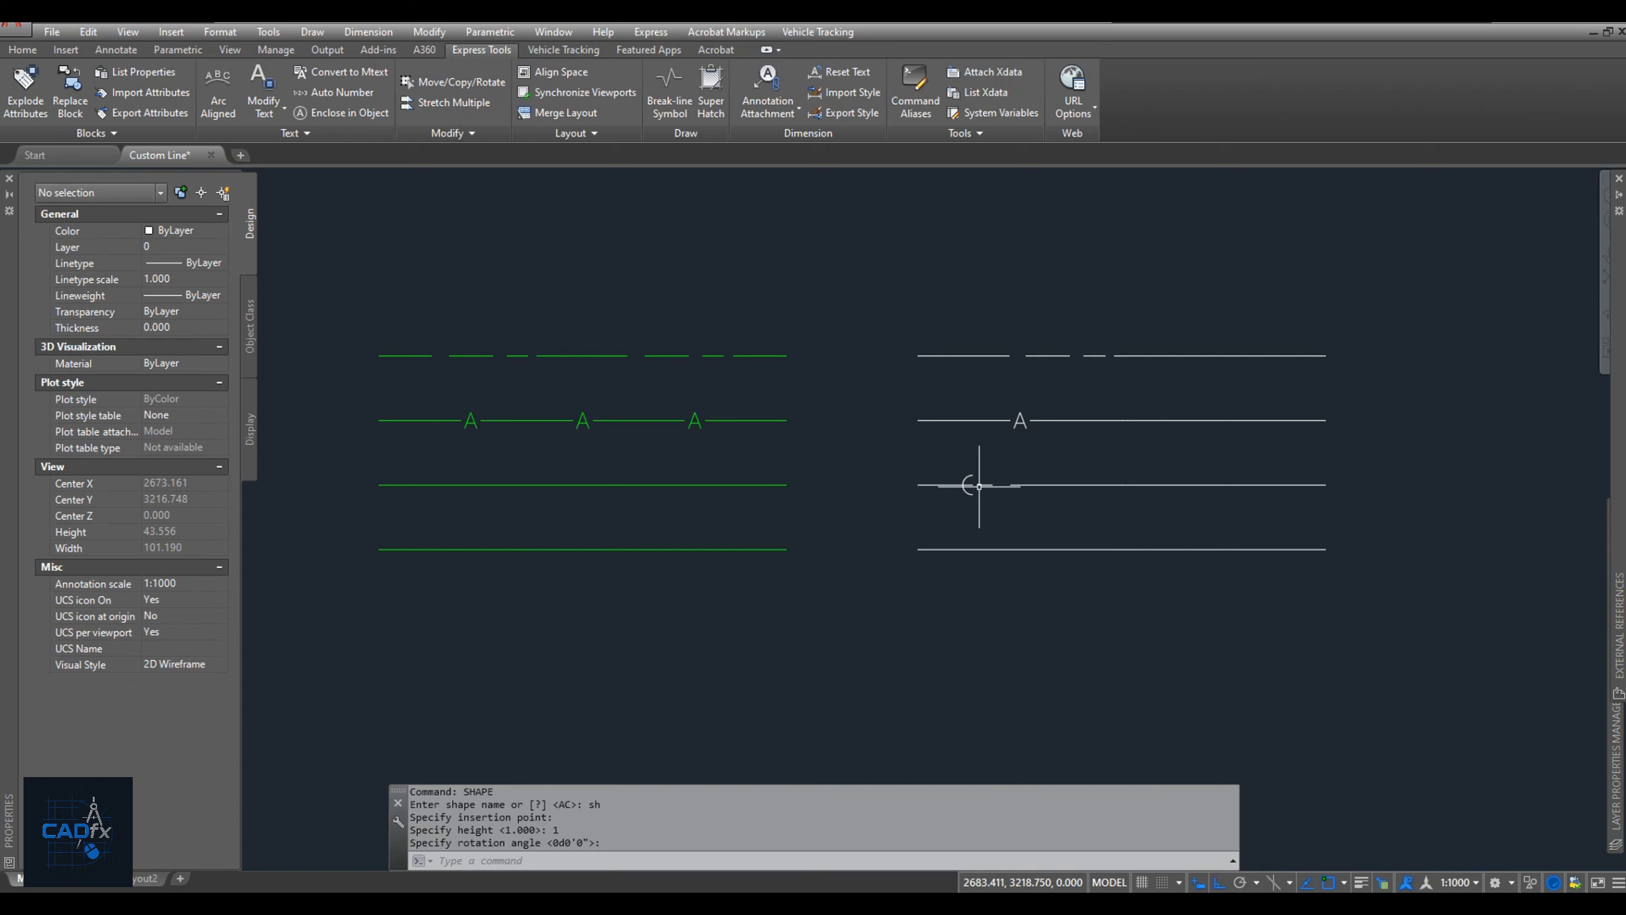
Move the inserted SH shape horizontally to the right so its arc meets the end of the third white line's left segment.
scroll(955, 496, up, 2)
click(973, 492)
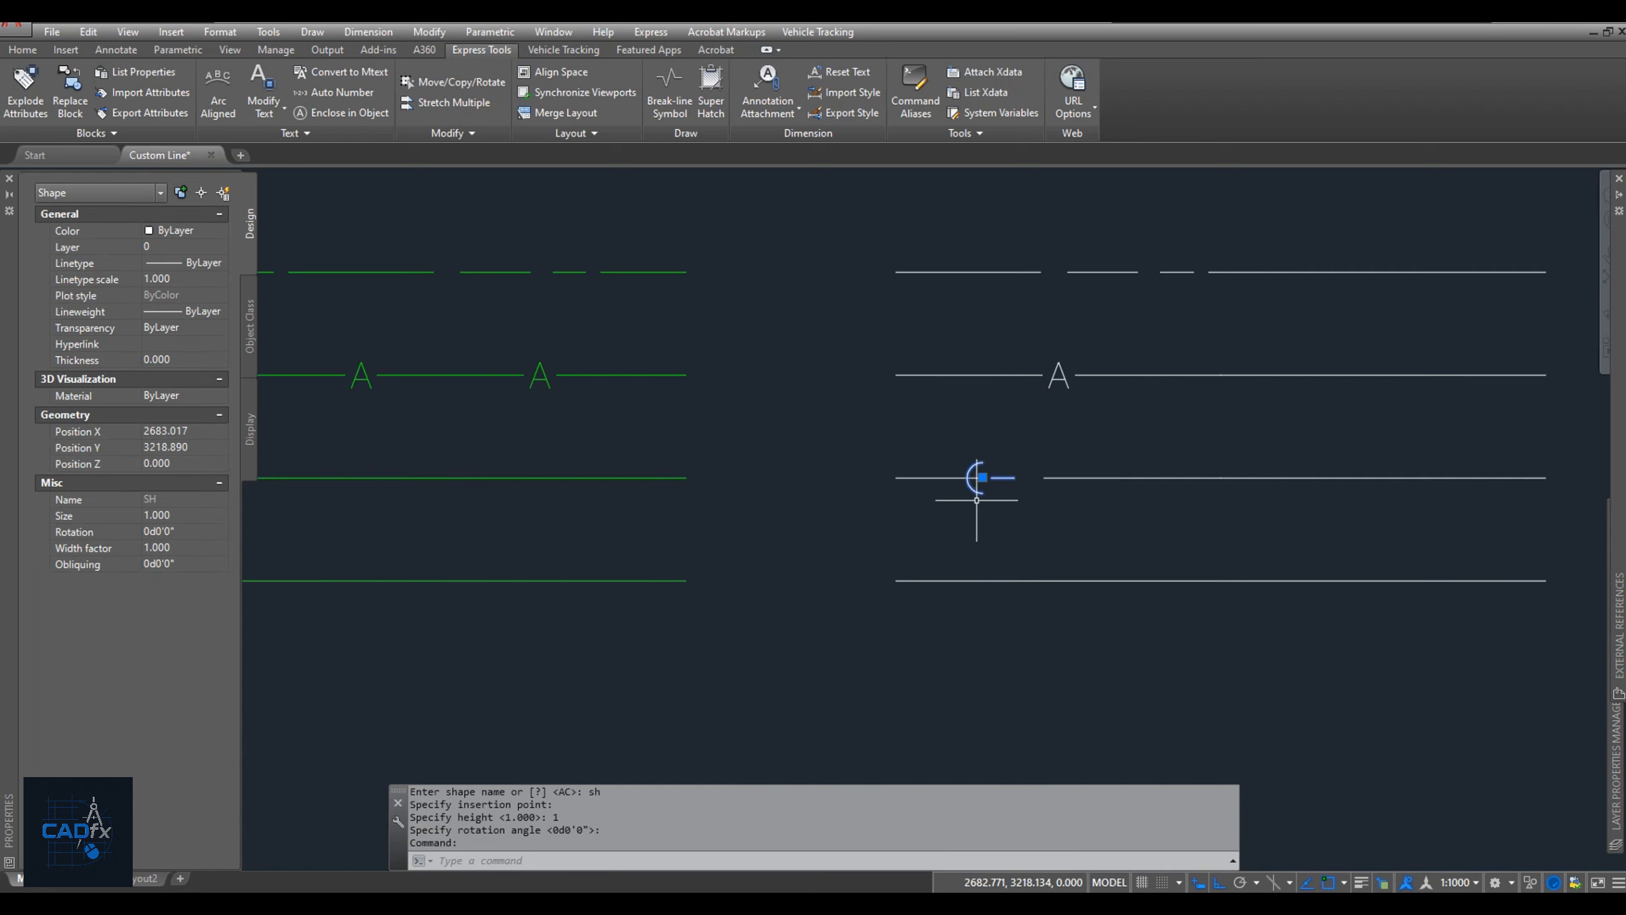
text(M)
key(Return)
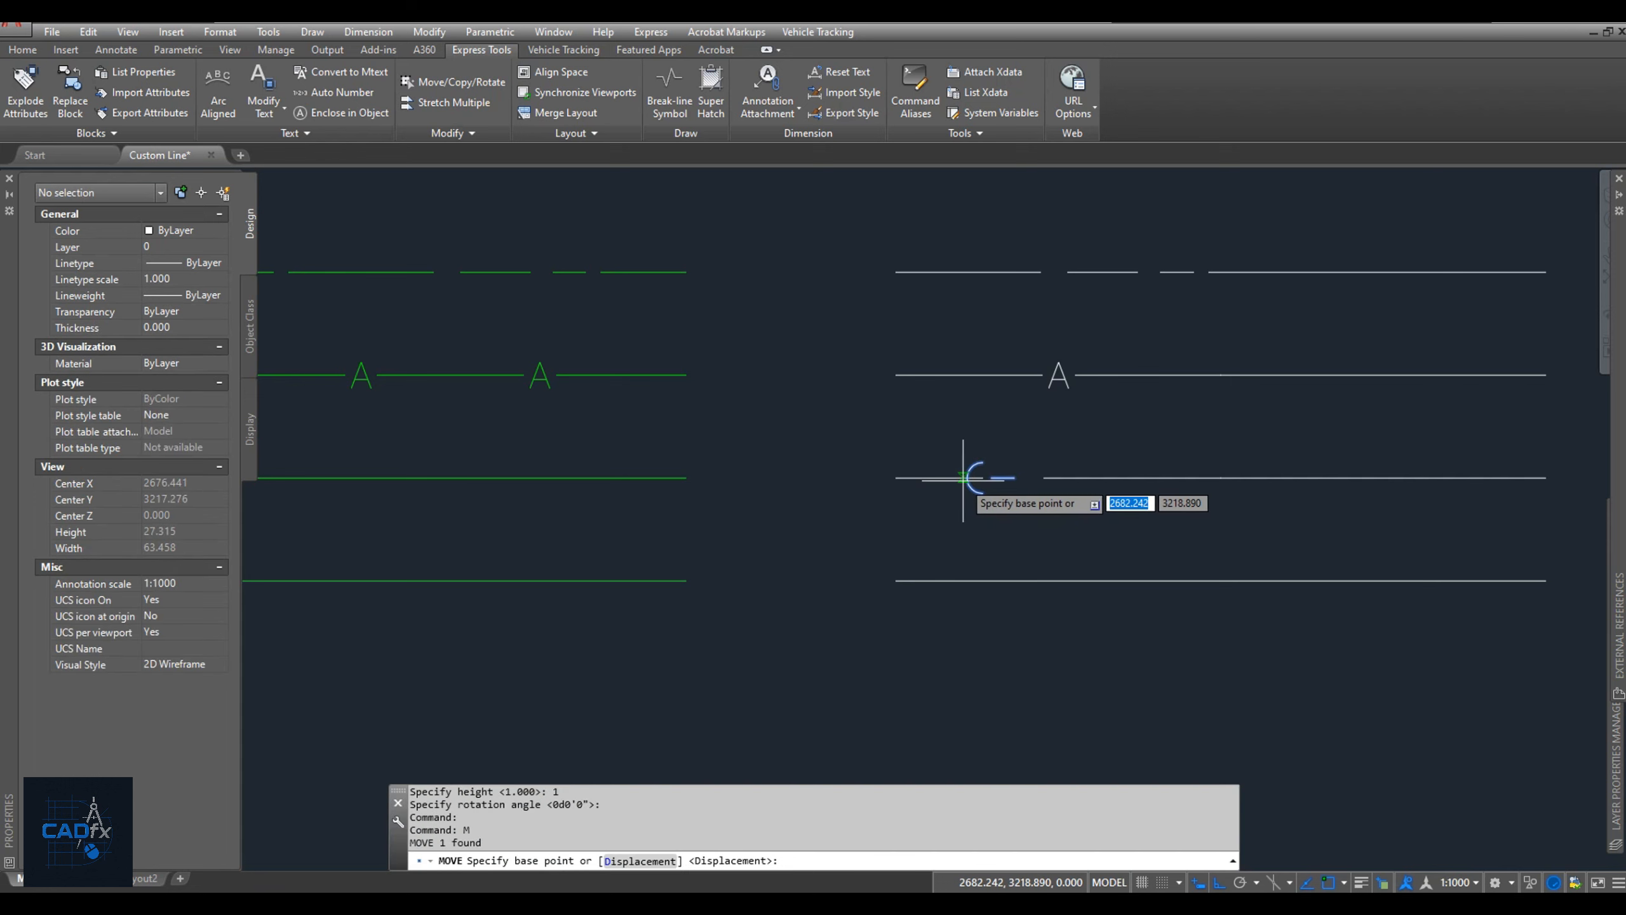
click(968, 477)
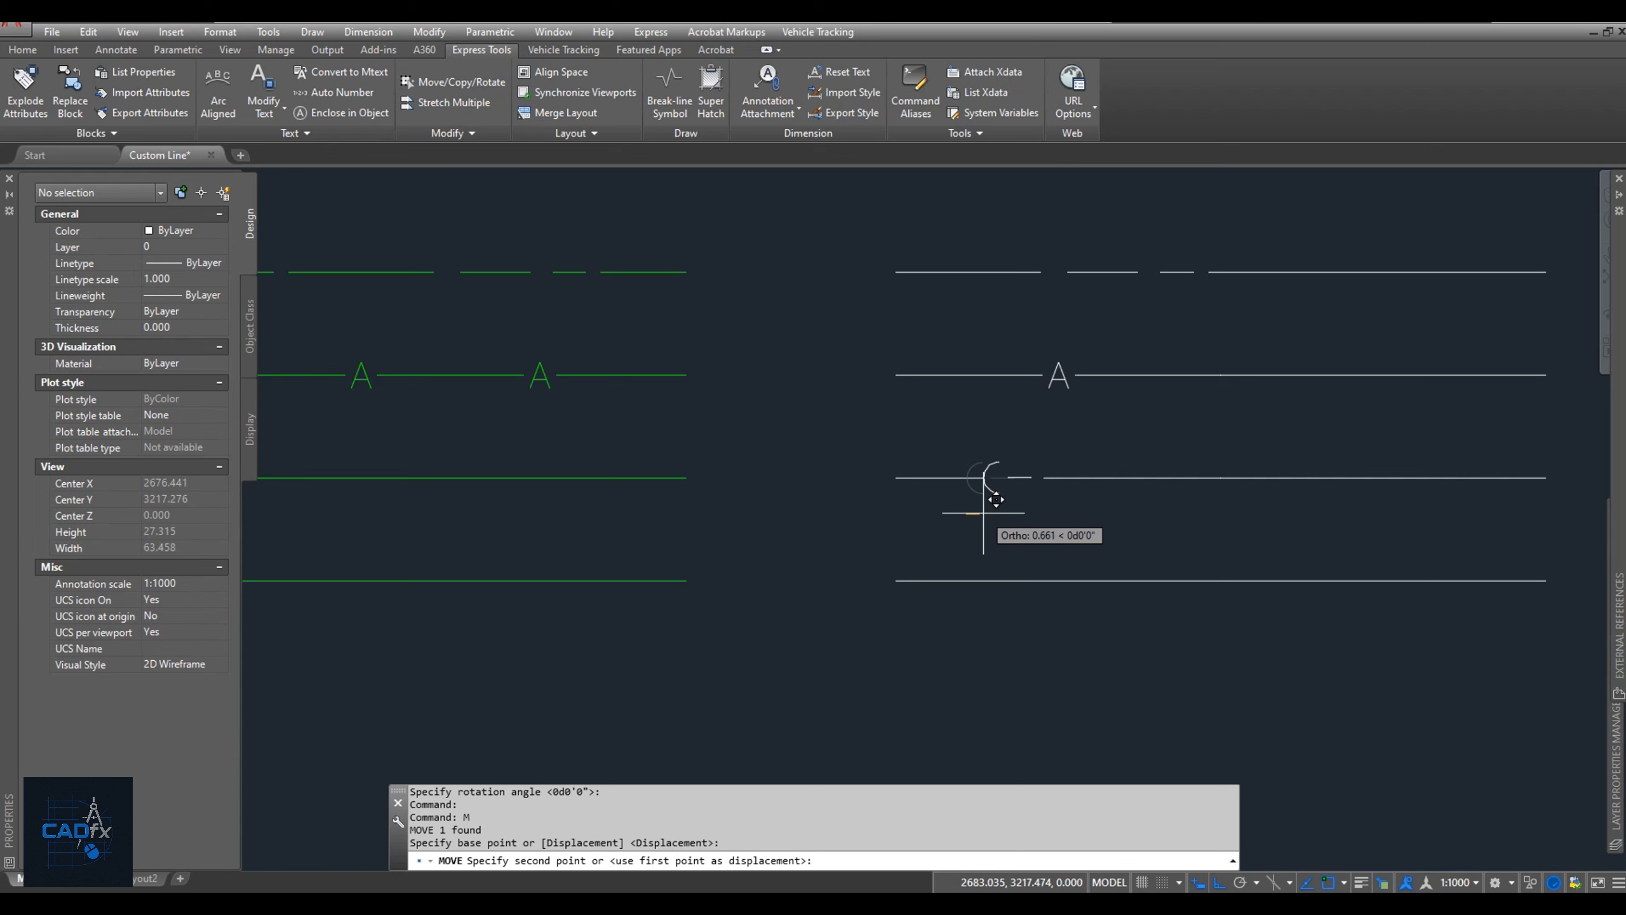
click(993, 500)
scroll(960, 480, up, 6)
Fine-tune the SH shape's horizontal position, moving it from the arc's leftmost point to the left segment's endpoint.
click(1051, 473)
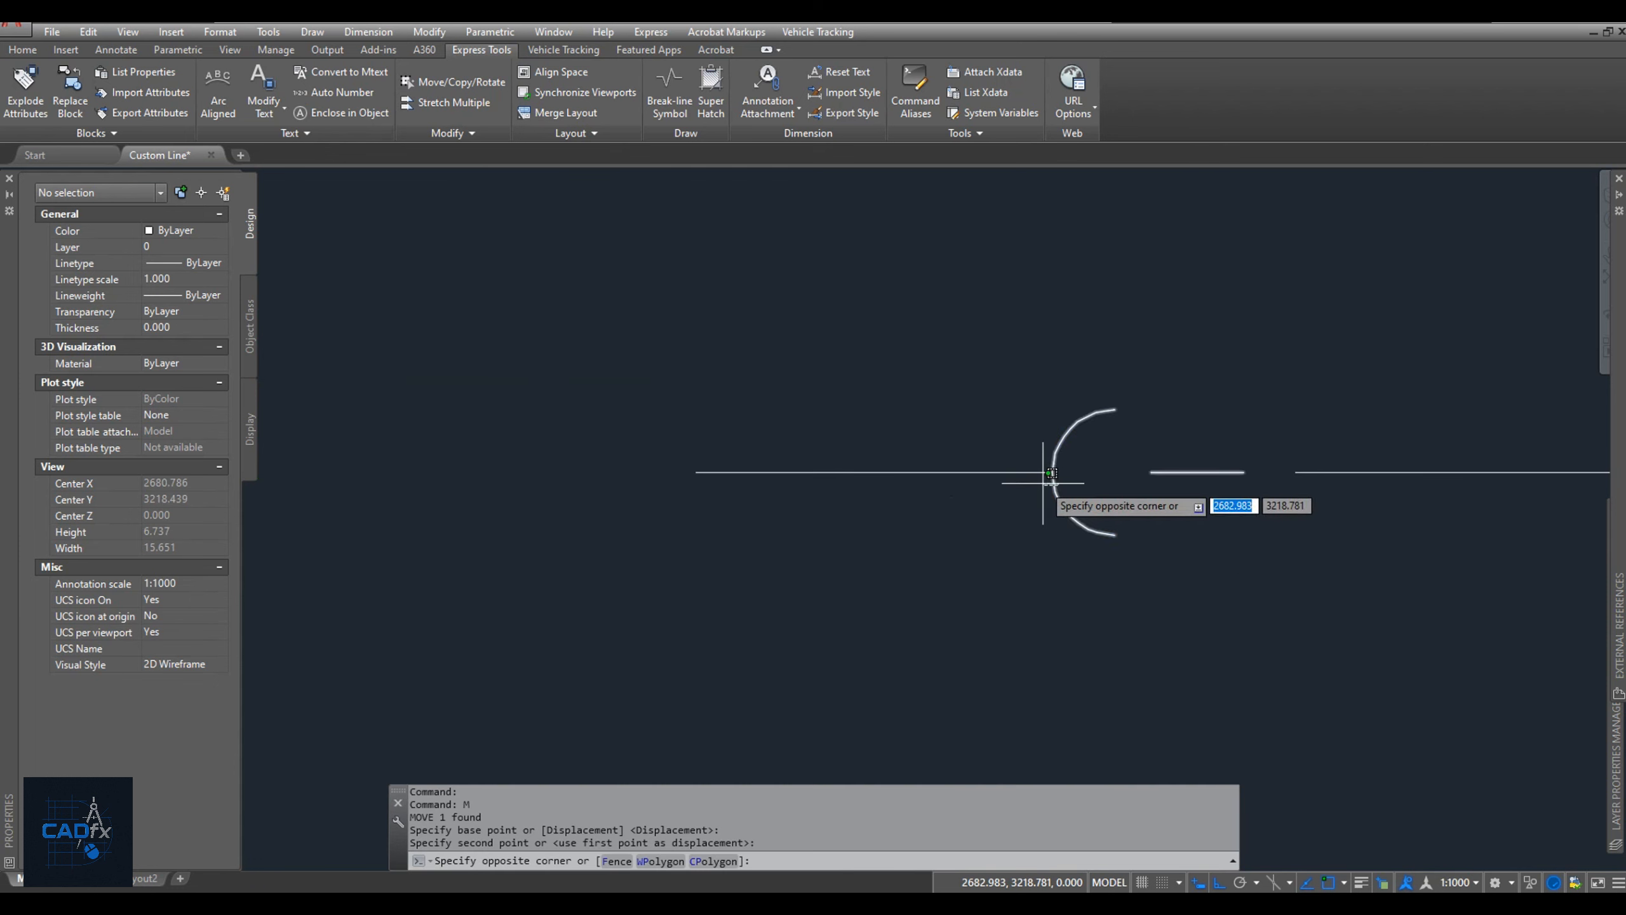
click(1043, 483)
text(m)
key(Return)
scroll(1063, 485, up, 2)
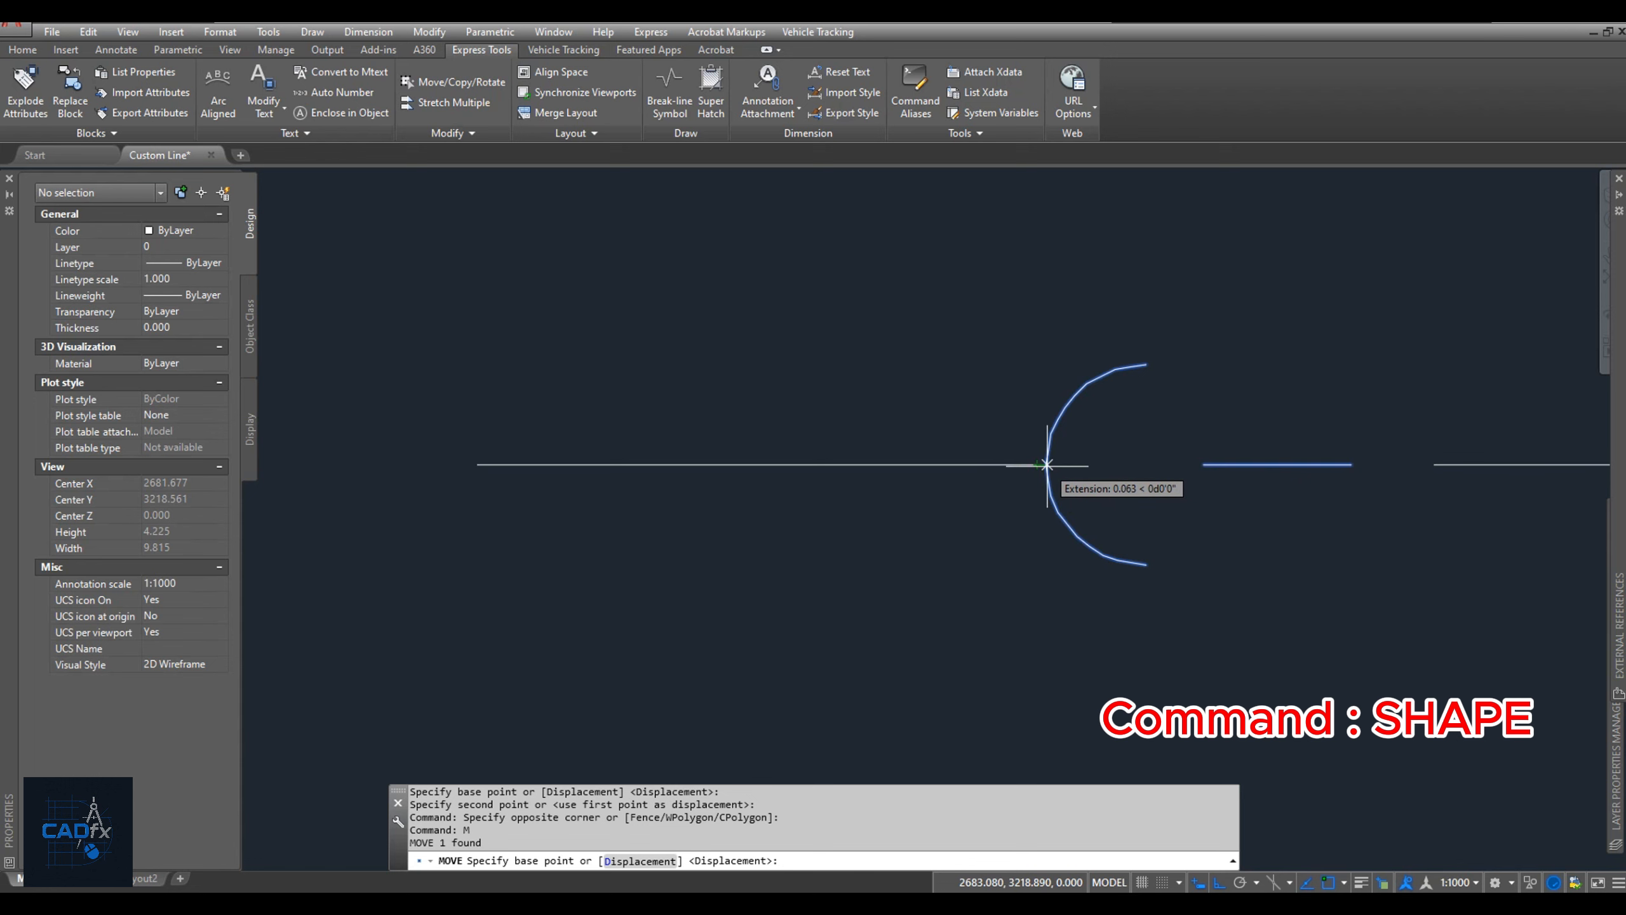
click(1047, 464)
key(Escape)
scroll(1025, 512, down, 6)
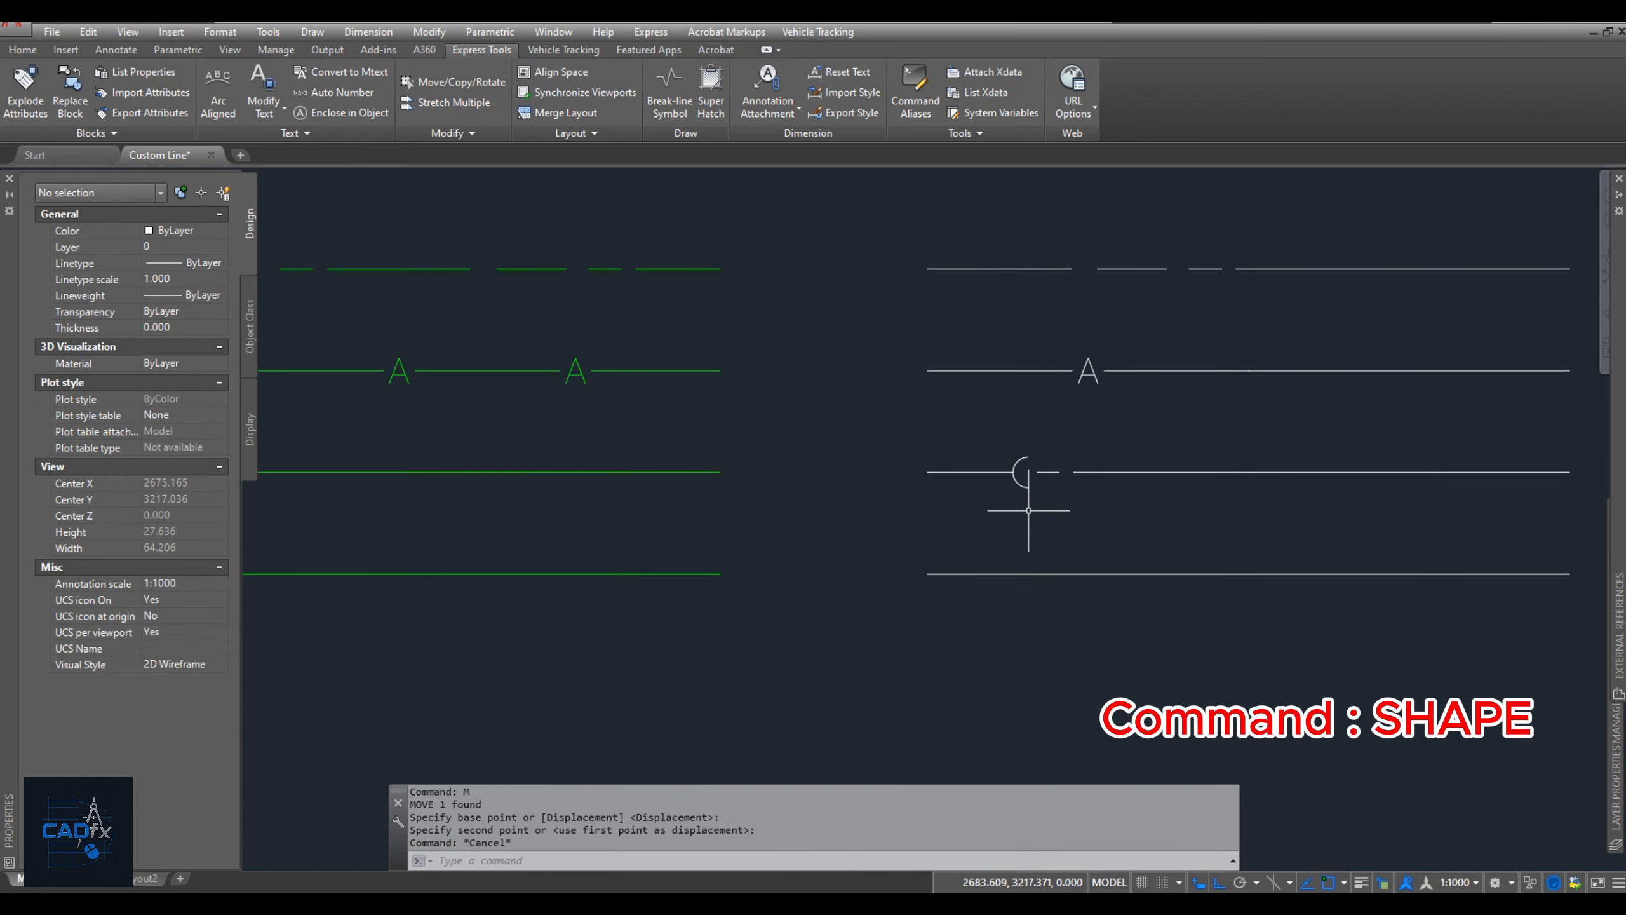
Start Make Linetype and save the new linetype file as CL 3.lin in the Custom LT folder.
scroll(1028, 511, down, 2)
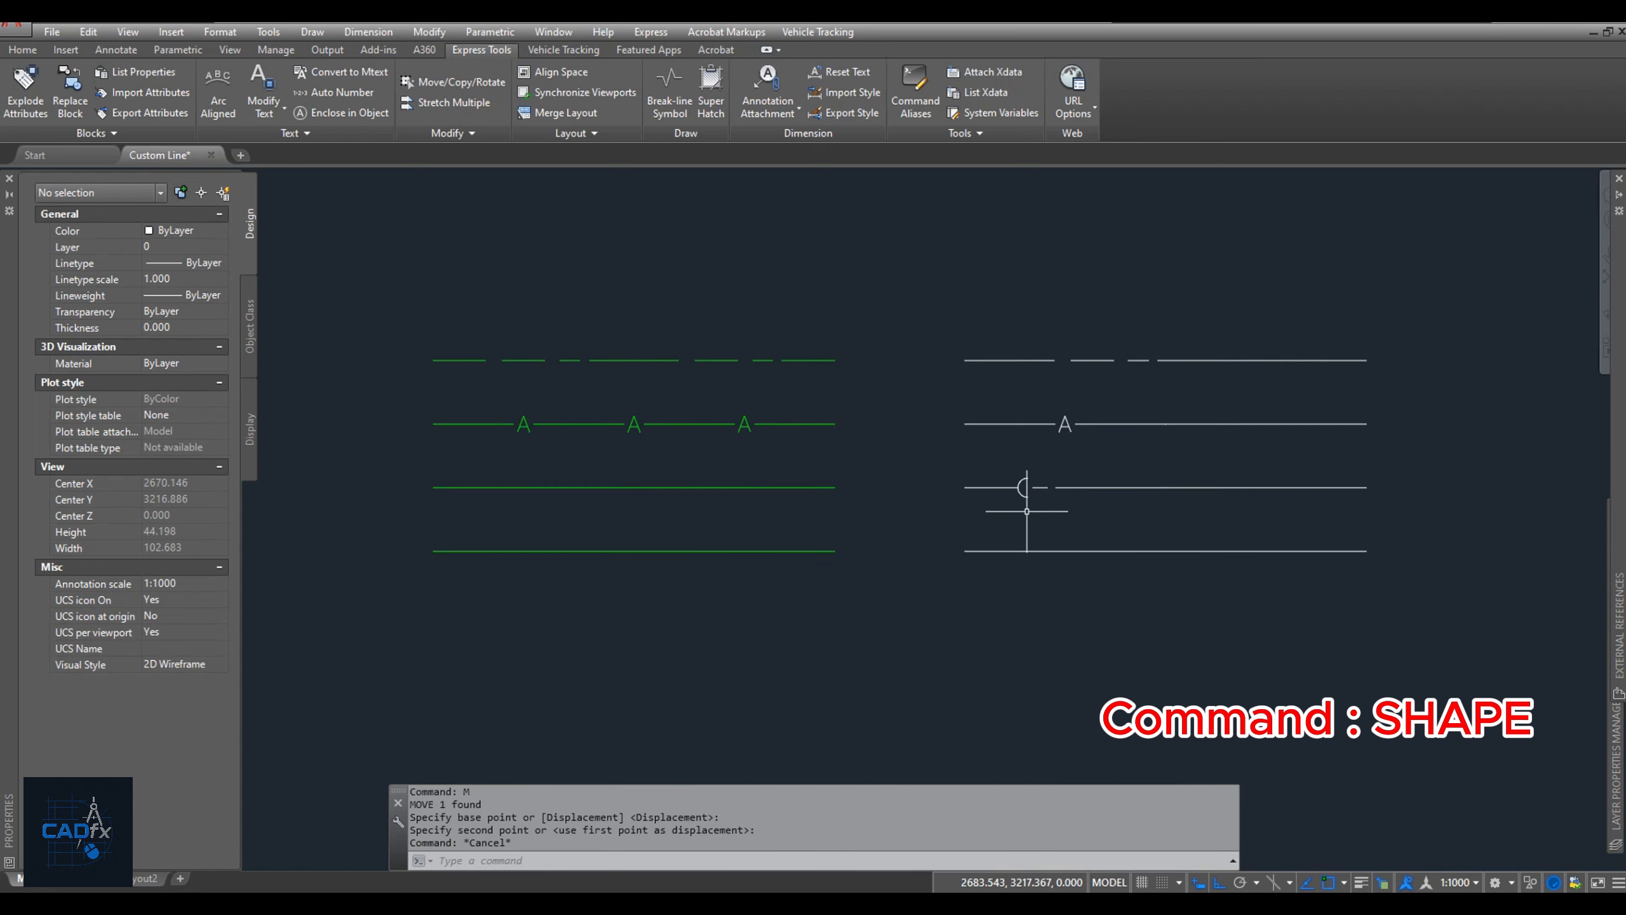
click(965, 133)
click(949, 173)
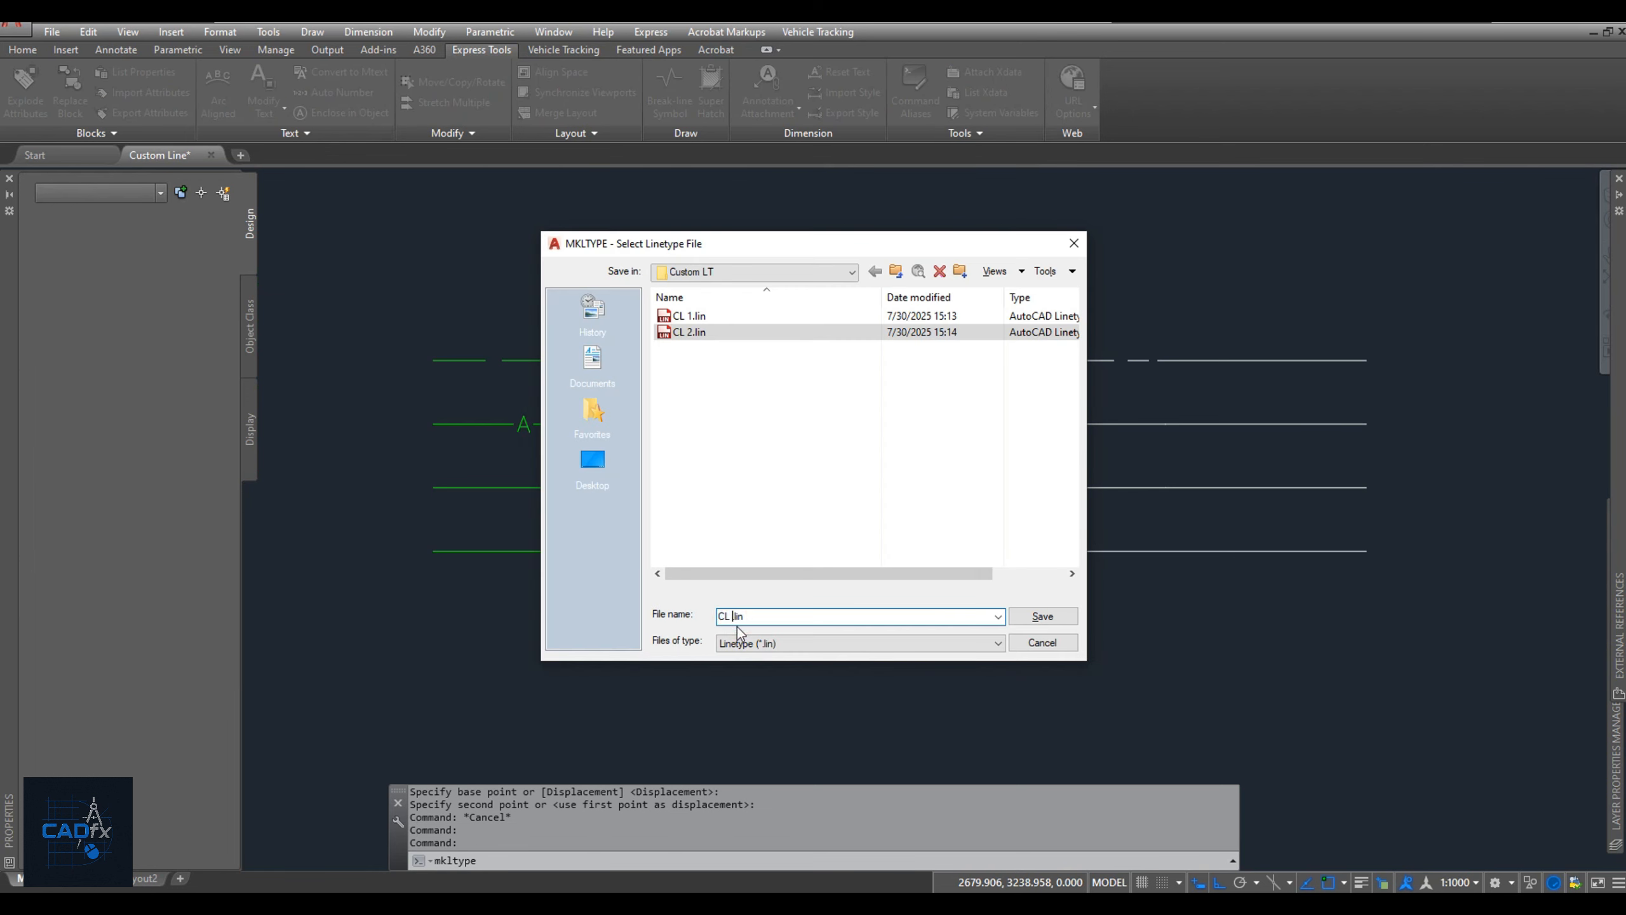
text(3)
click(1018, 618)
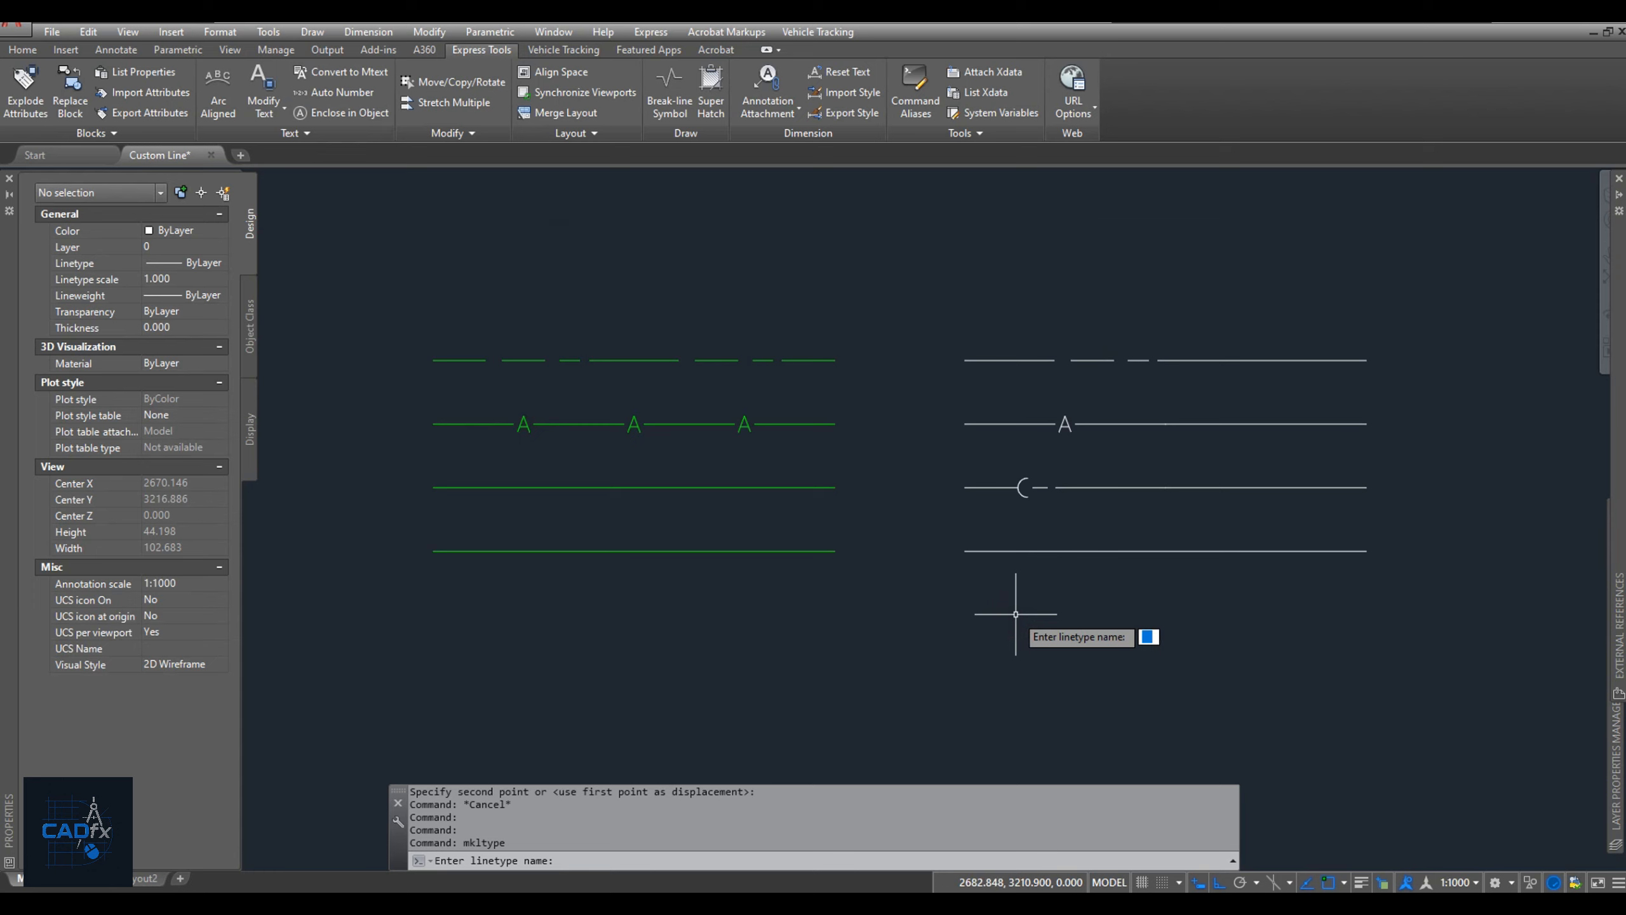
Name the linetype CL3 and give it the description CL SH1.
text(CL3)
key(Return)
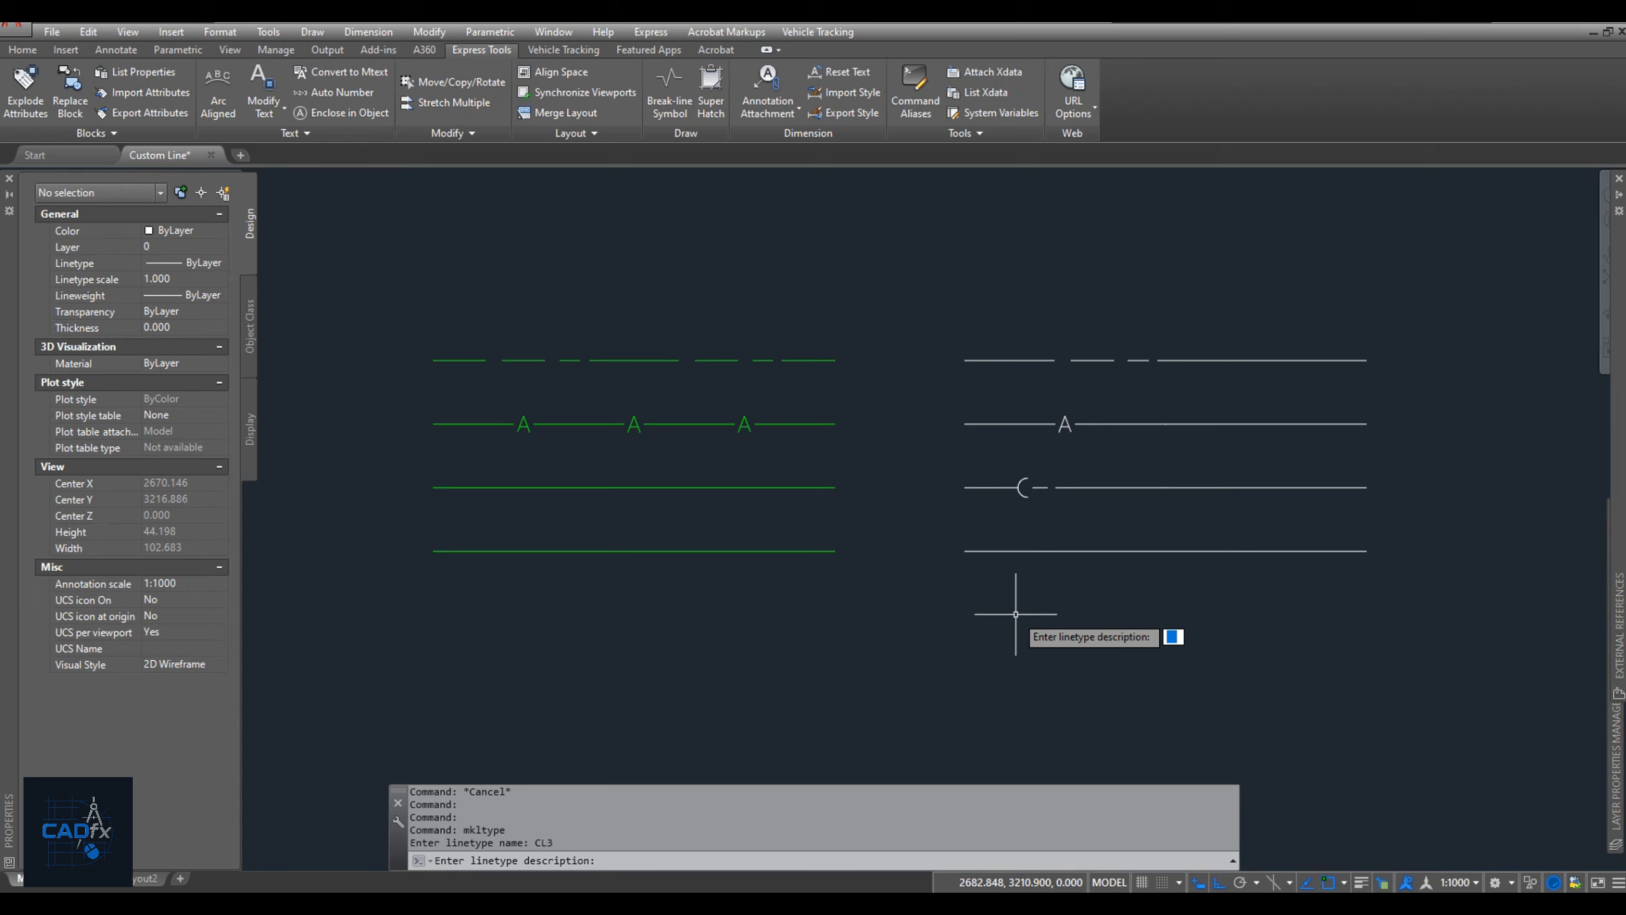
text(CL SH1)
key(Return)
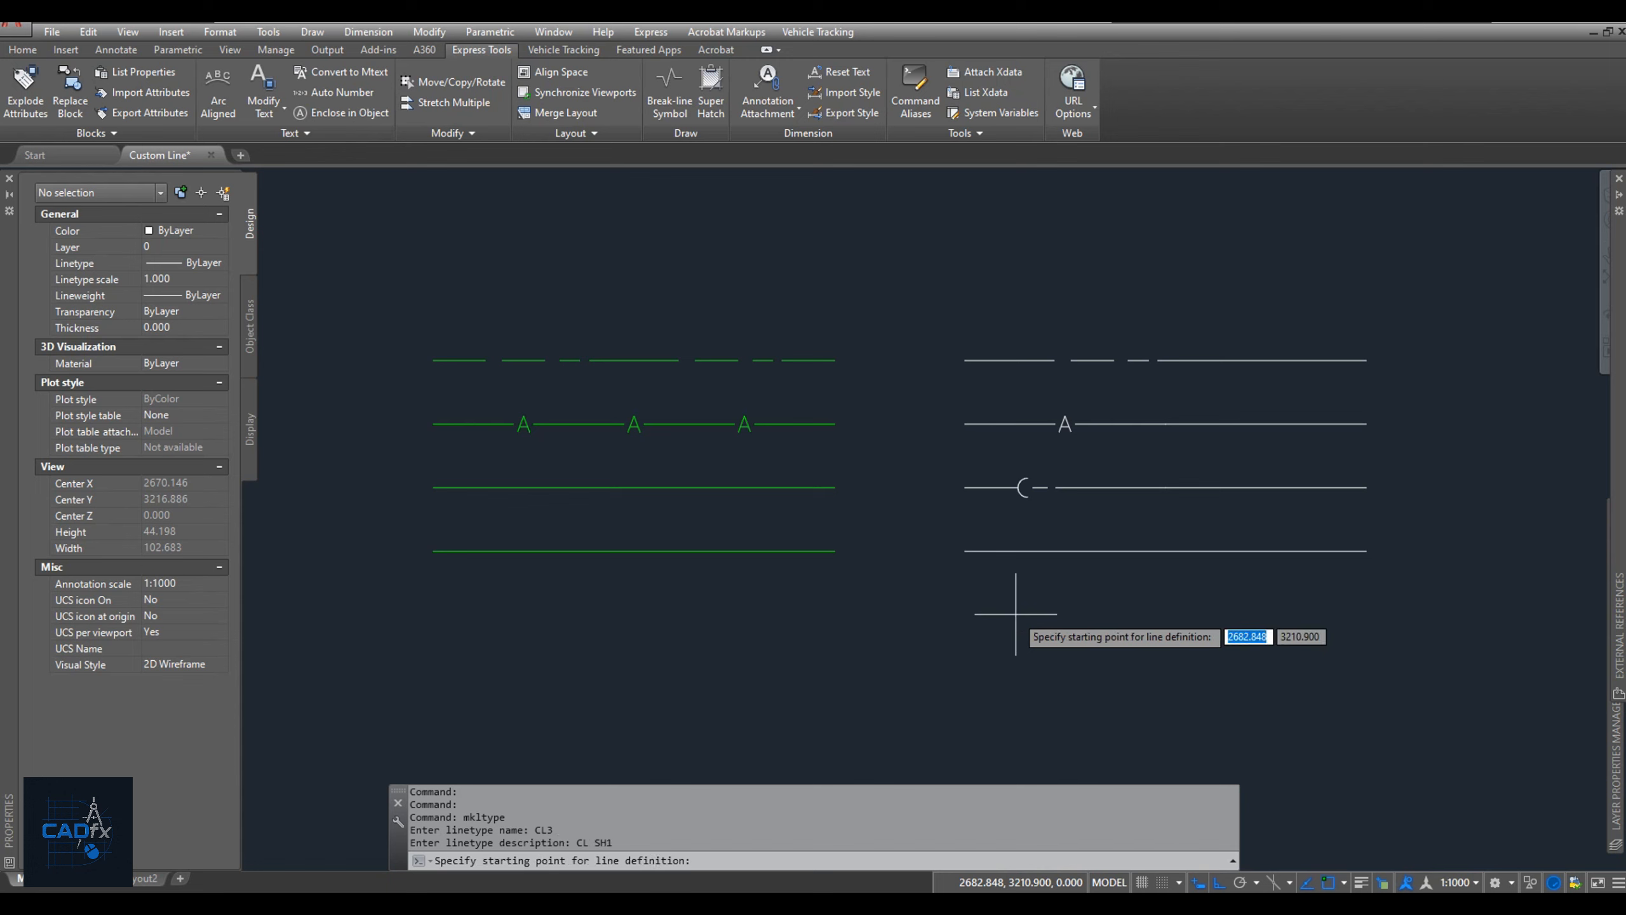
Define CL3 from the third white line's start to its long segment's near endpoint, using the left segment and the SH shape.
click(965, 486)
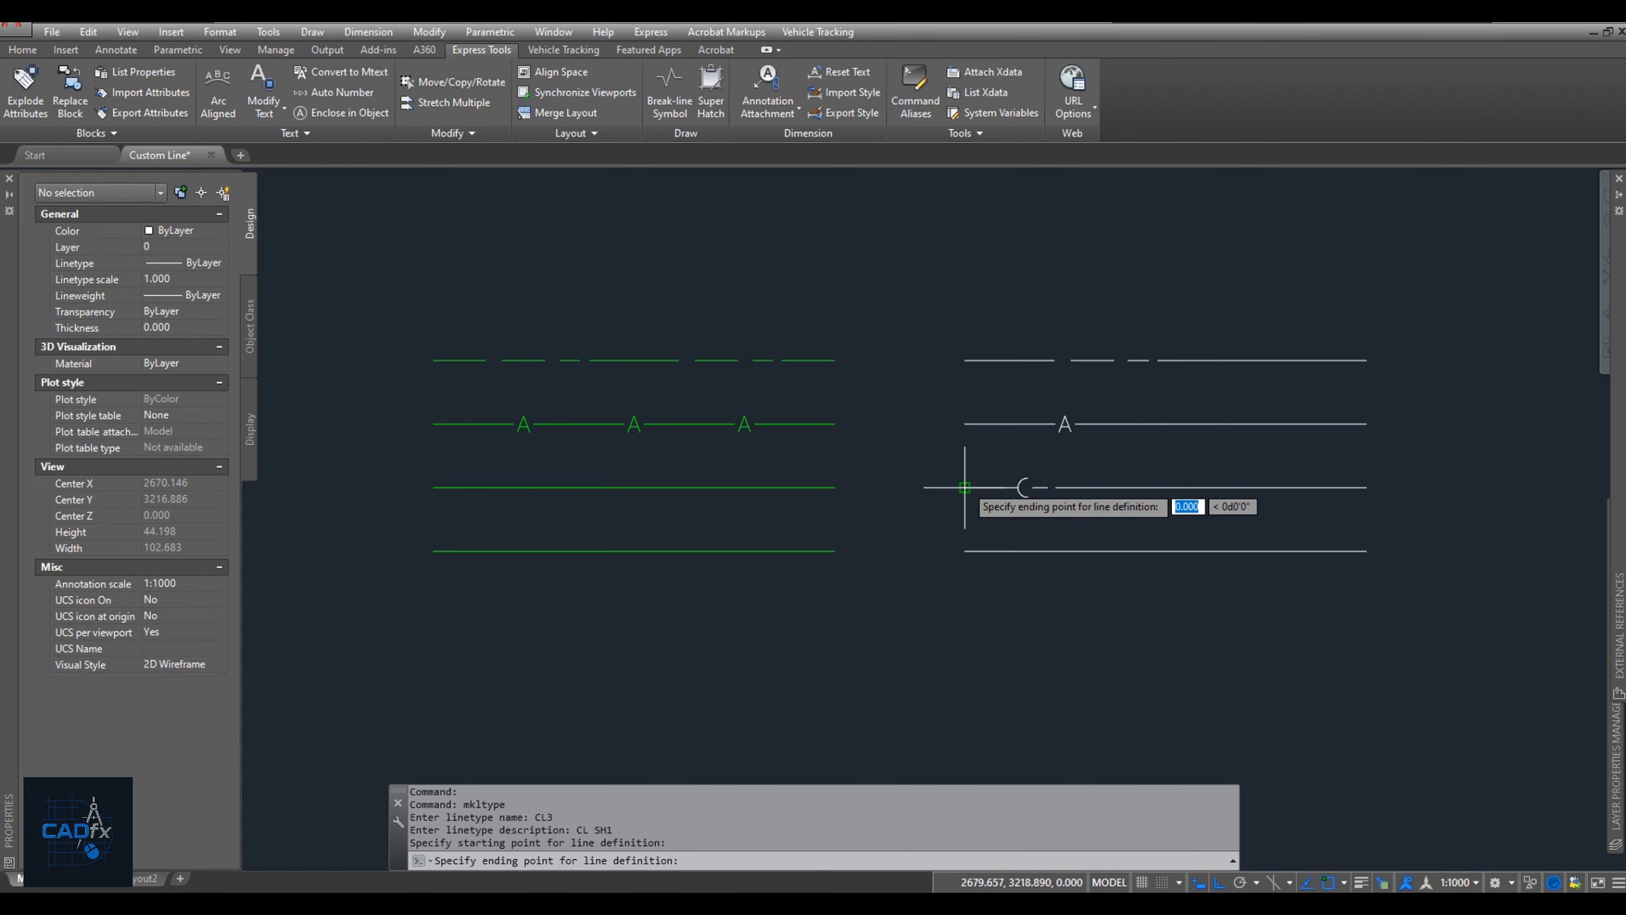
click(1056, 487)
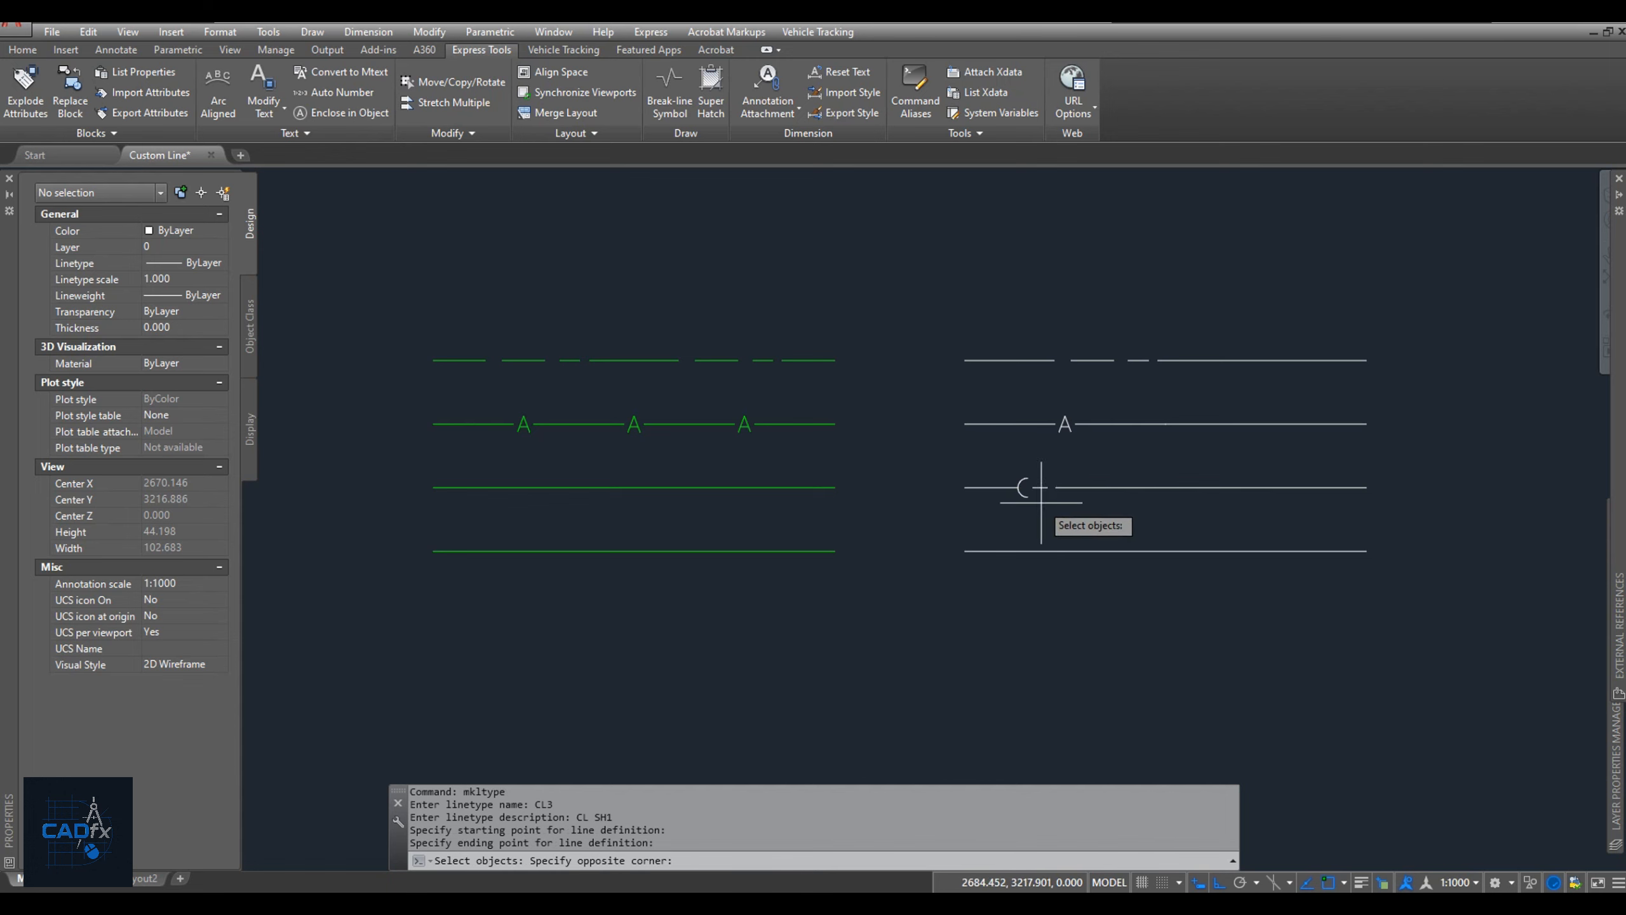
click(1042, 502)
click(984, 473)
key(Return)
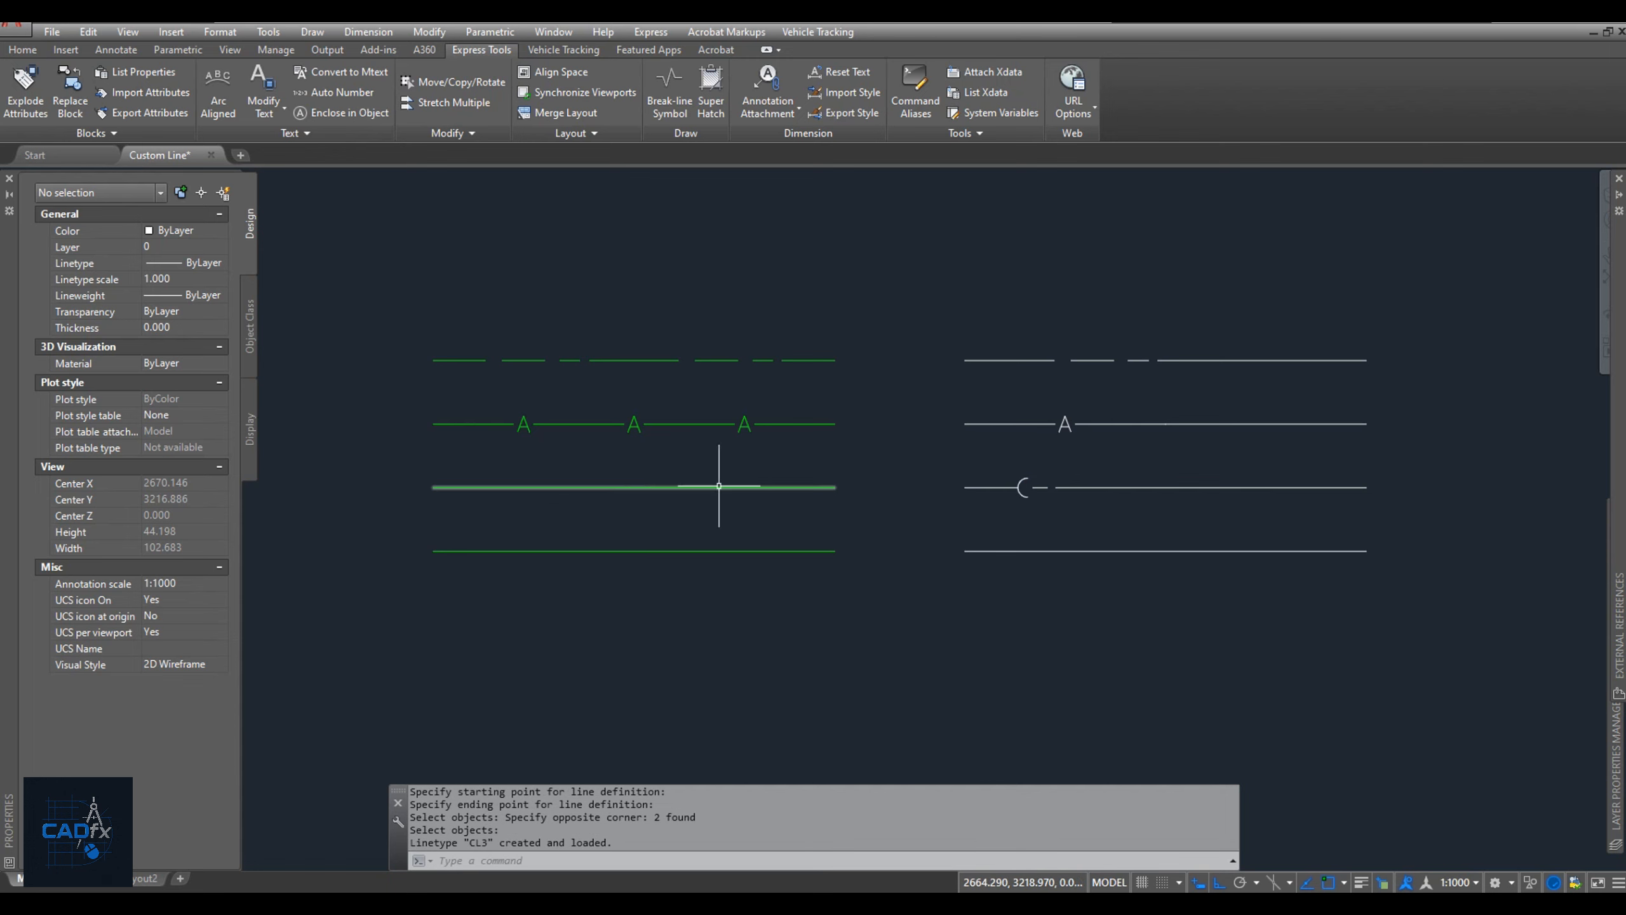
Apply the CL3 linetype to the third green line and deselect it.
click(652, 488)
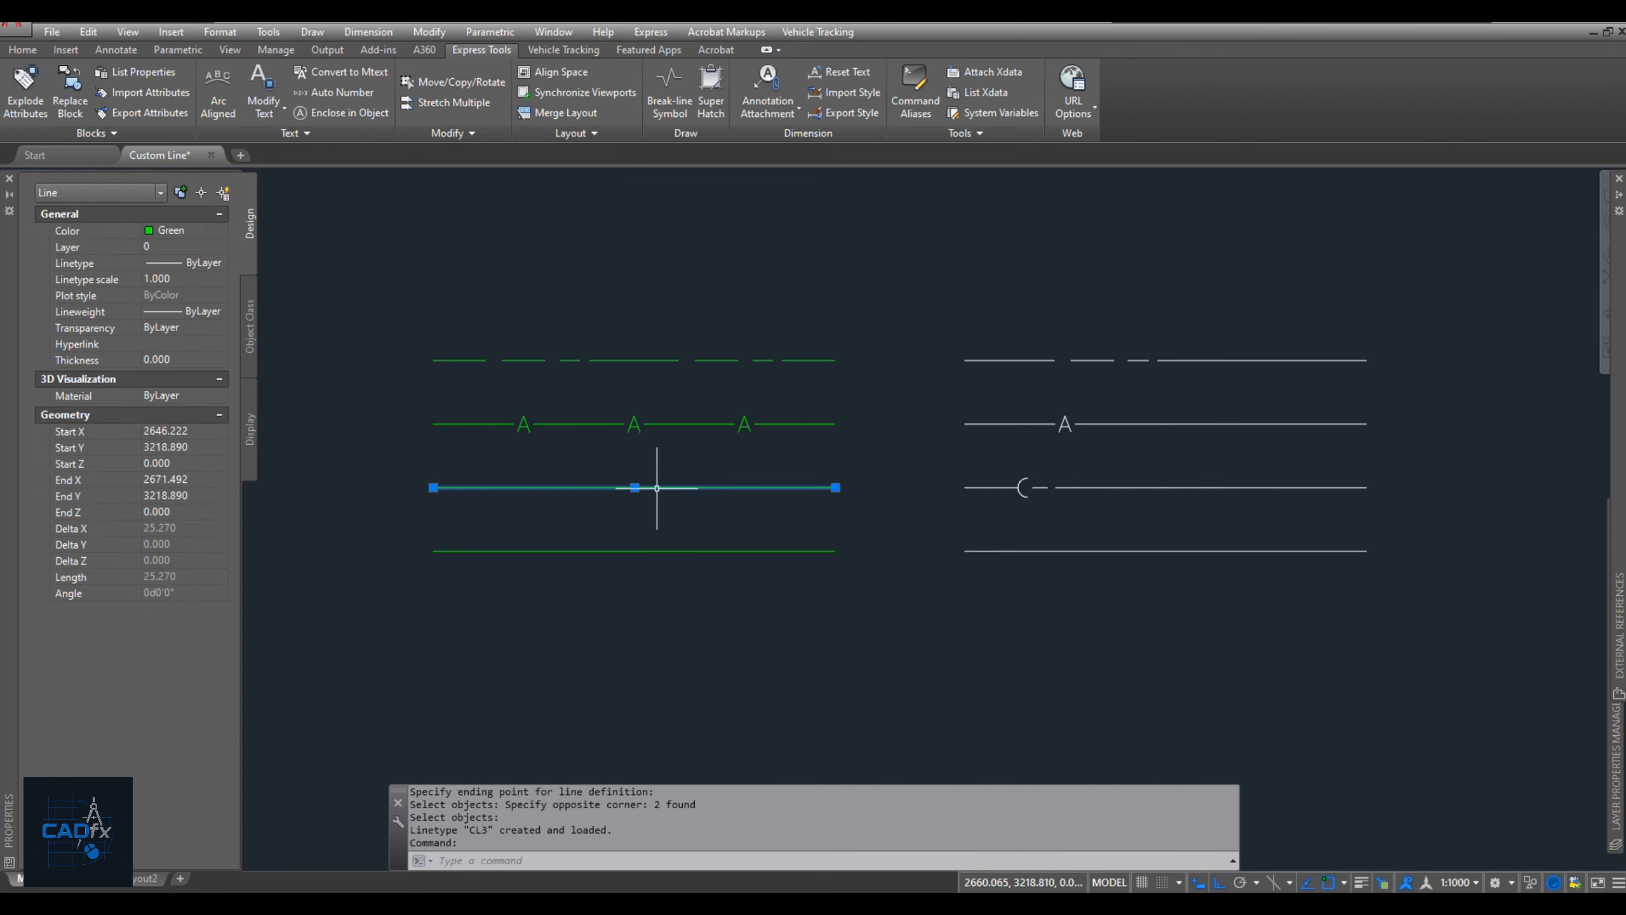
click(198, 268)
click(189, 368)
key(Escape)
Draw a half-triangle polyline on the fourth white line, sloping up from the line and dropping vertically back to it.
text(PL)
key(Return)
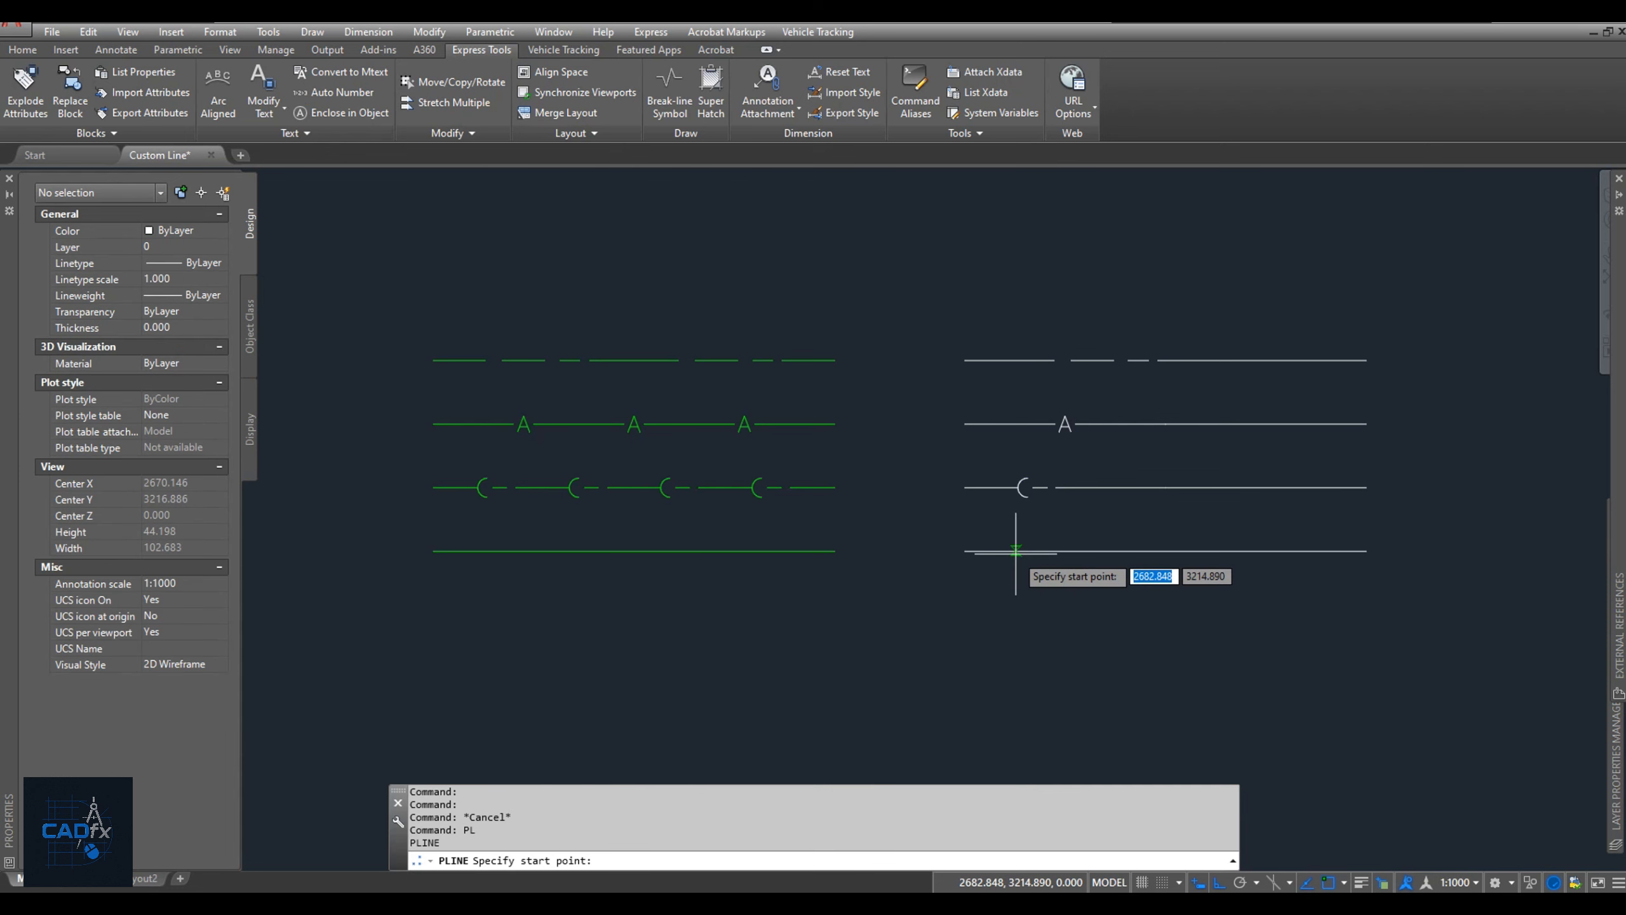
click(1015, 550)
scroll(1027, 548, up, 4)
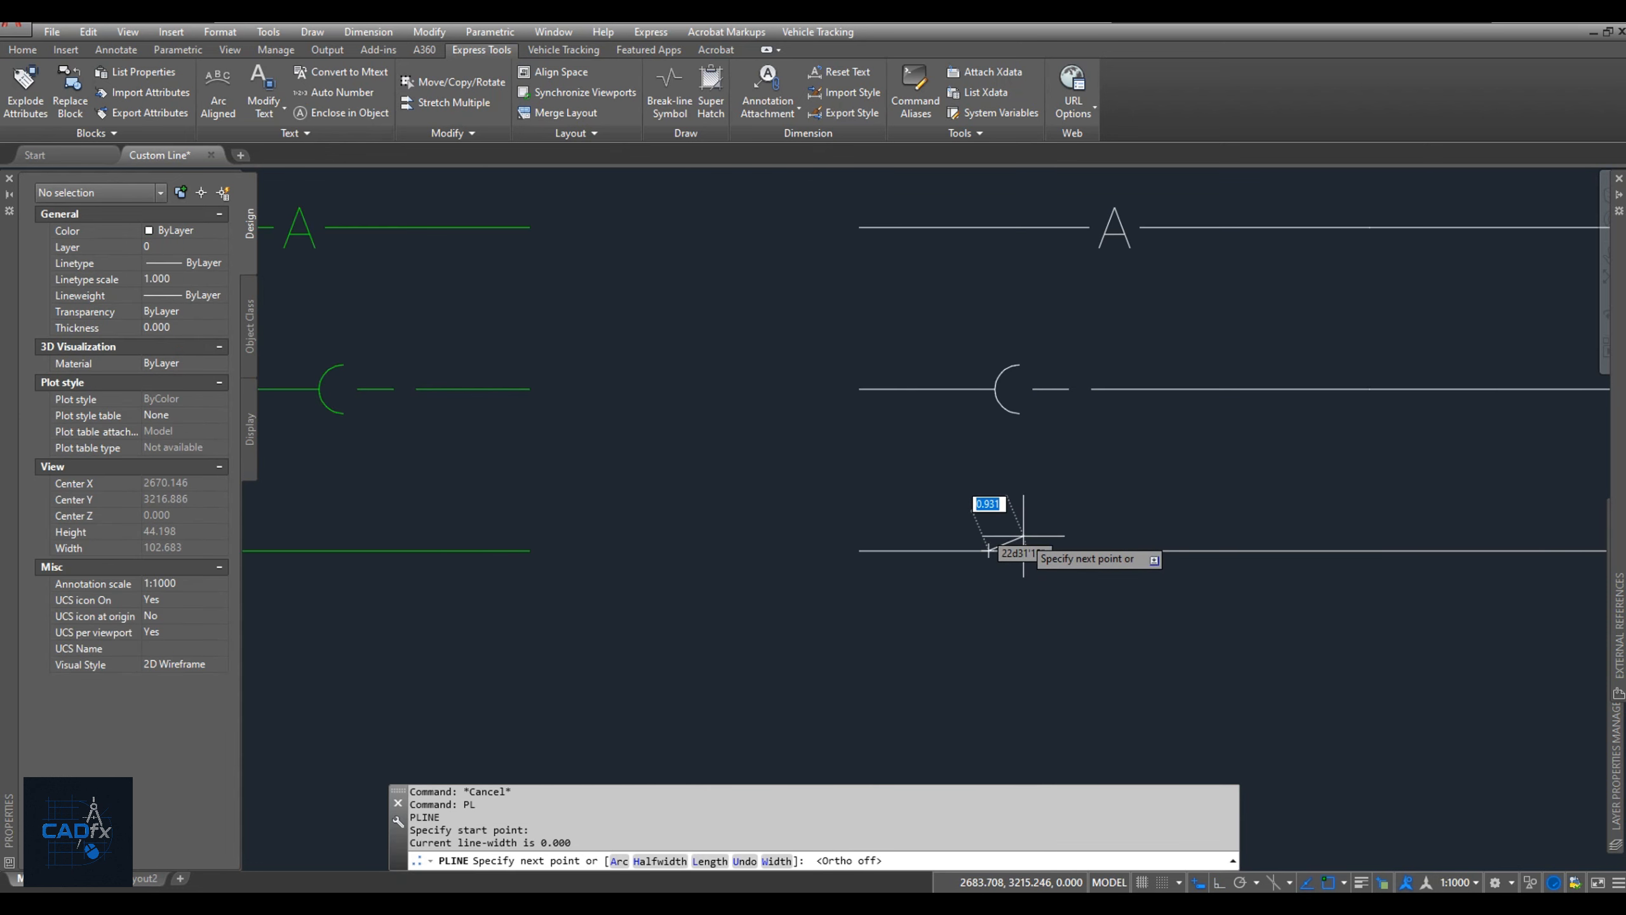
click(1023, 531)
click(1023, 551)
key(Return)
Mirror the half-triangle polyline about the fourth white line, keeping the original.
click(1034, 541)
click(1010, 517)
mouse_move(1023, 540)
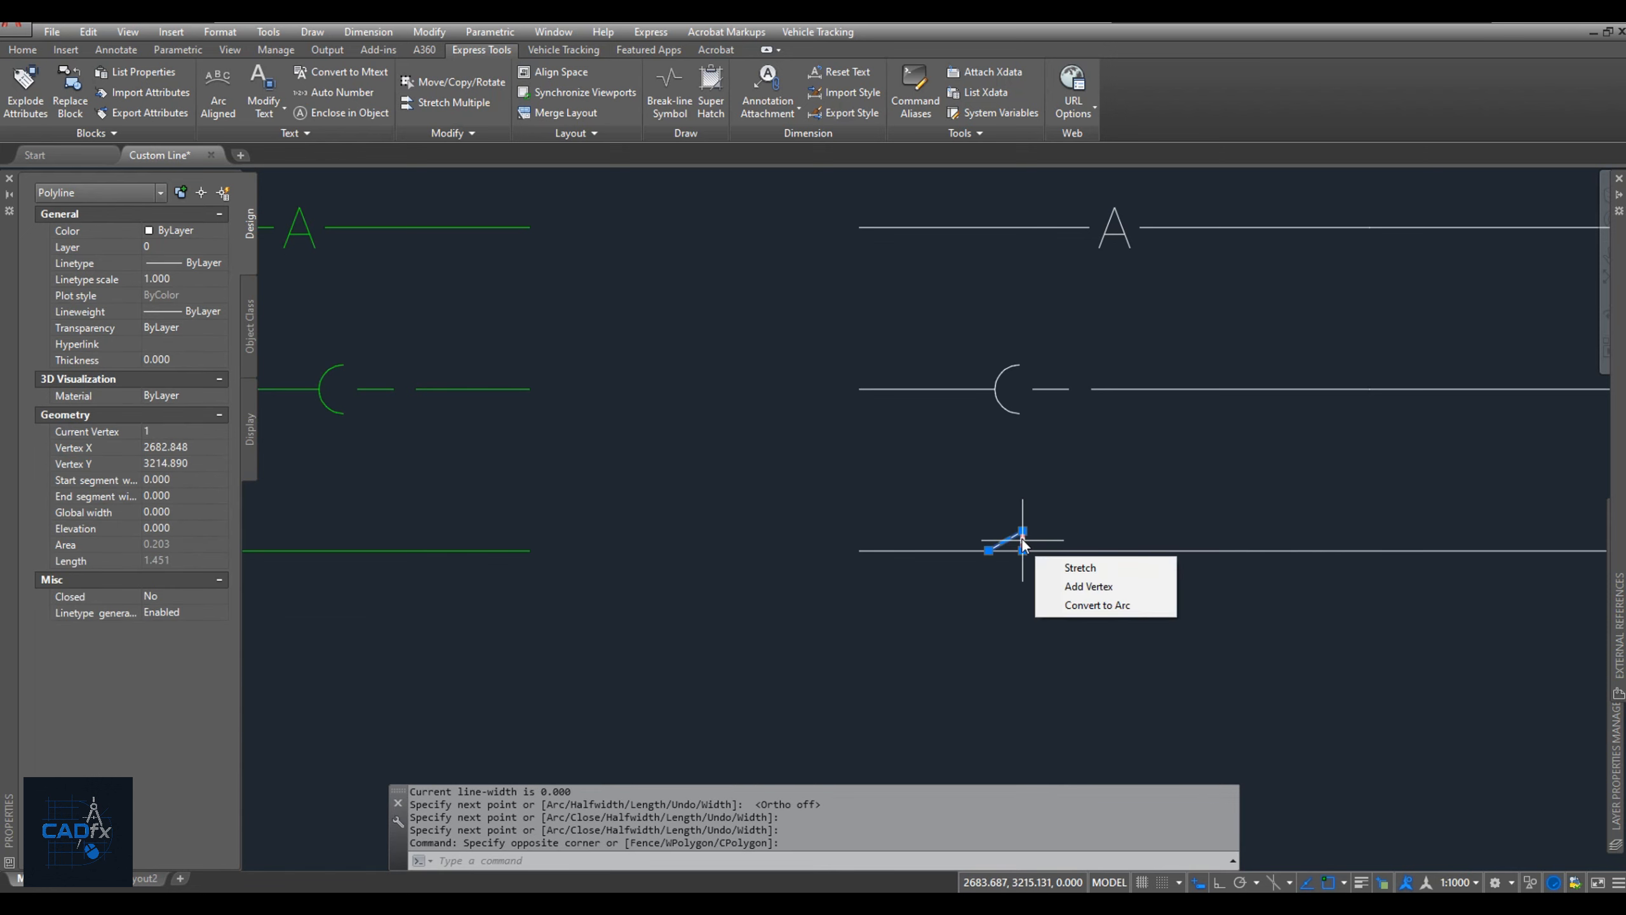
text(MI)
key(Return)
click(988, 551)
key(F8)
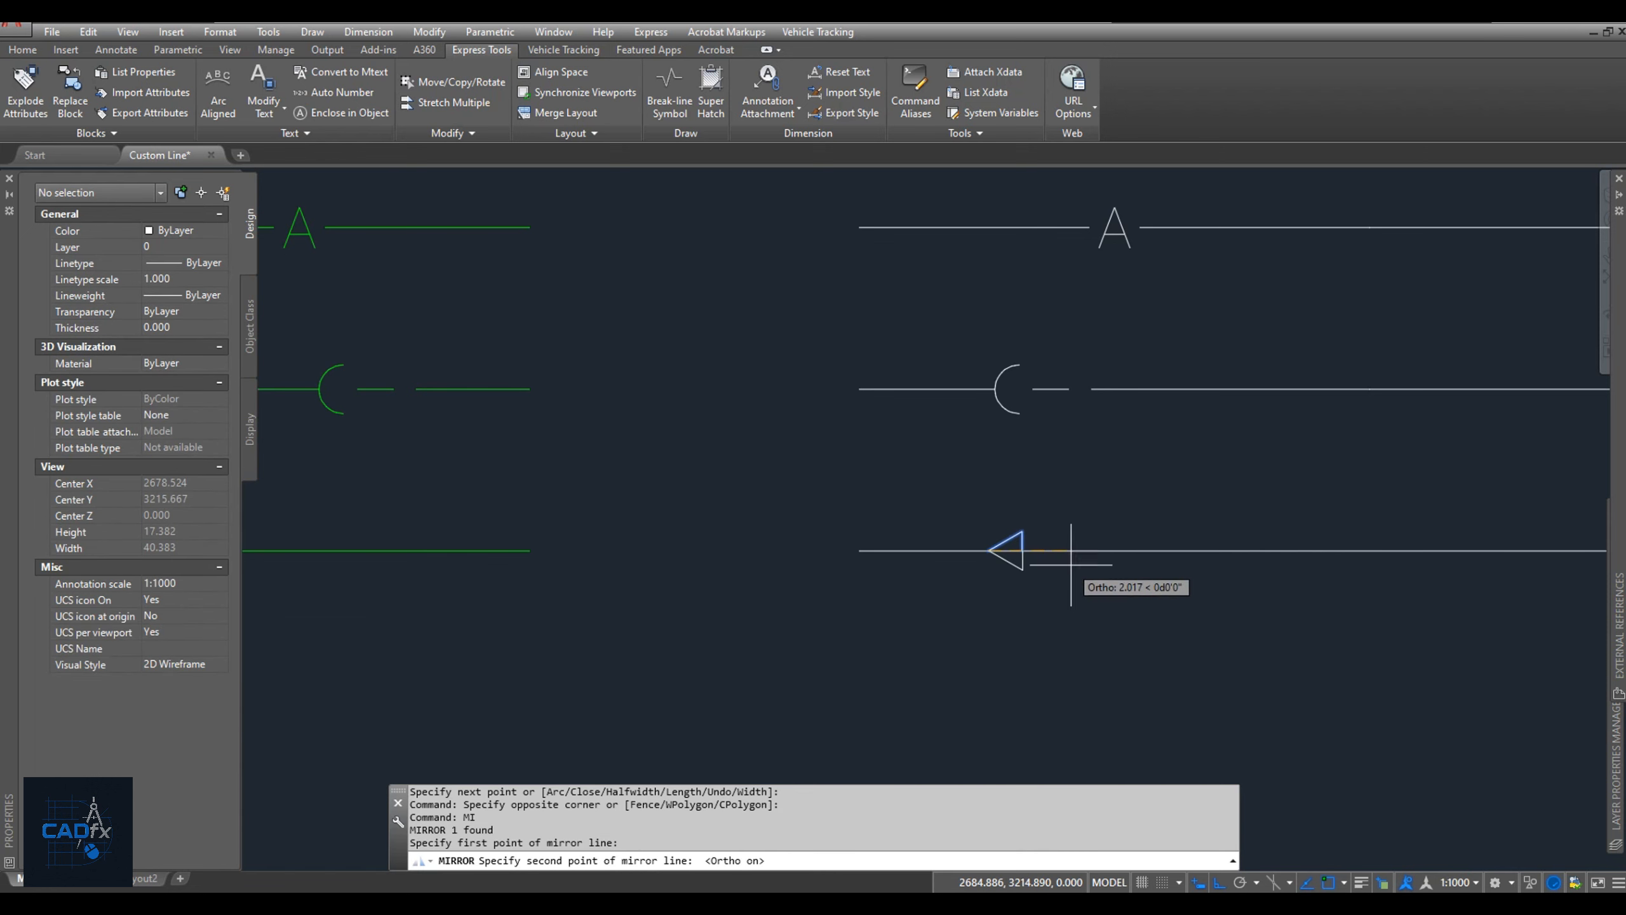
click(1070, 563)
key(Return)
Join the two halves of the triangle into one polyline.
click(969, 509)
click(1059, 615)
text(J)
key(Return)
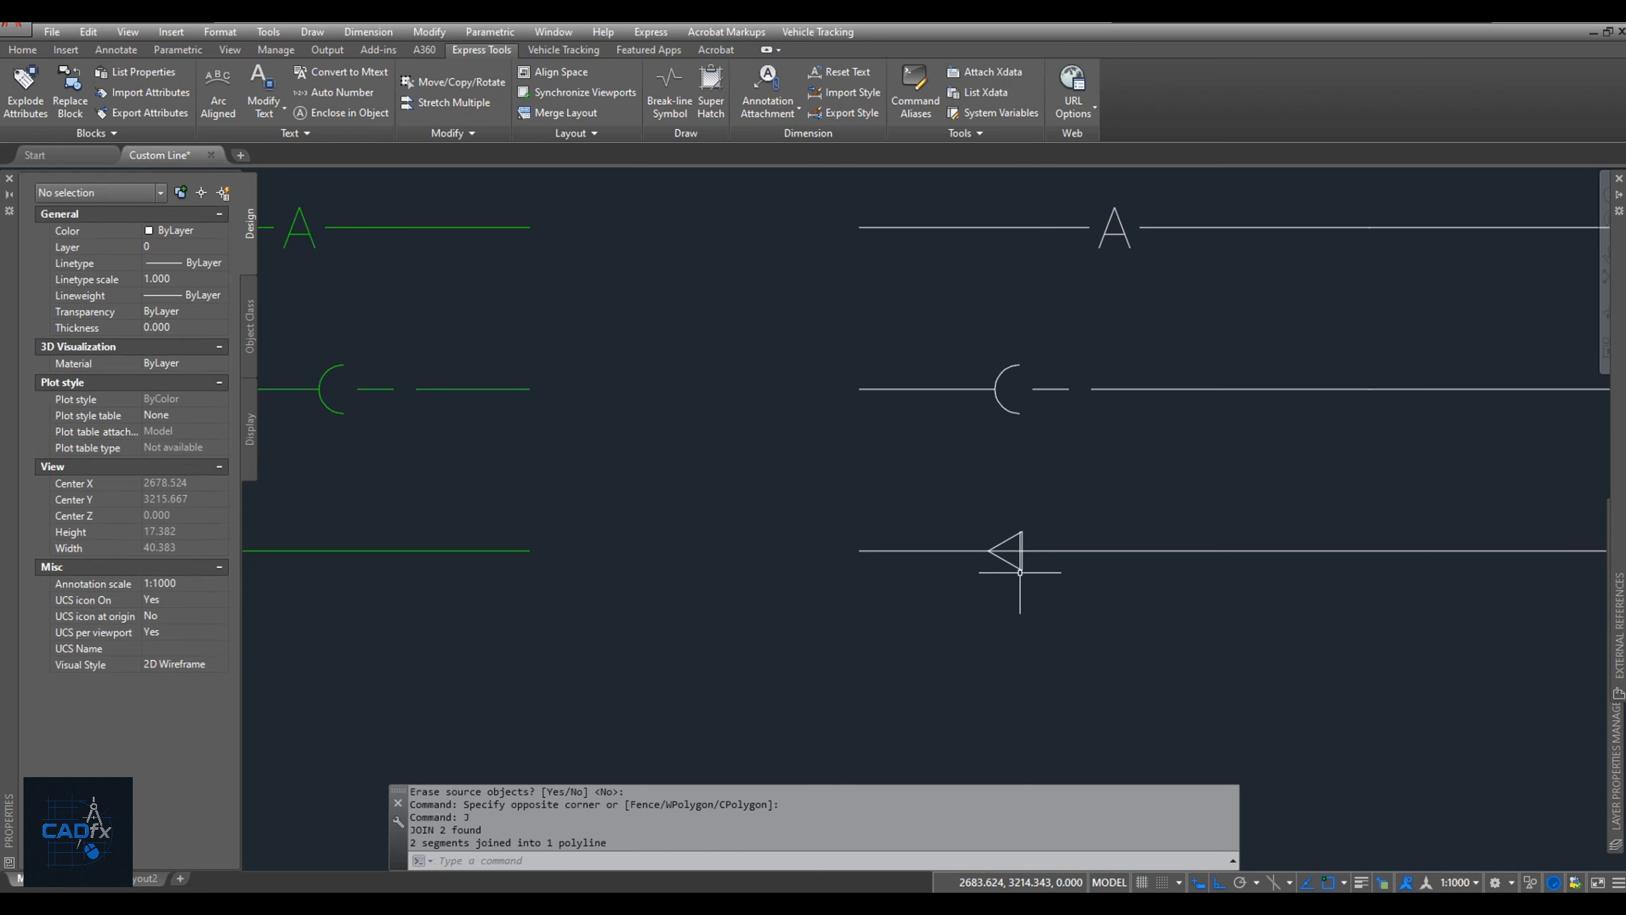
Copy the triangle twice to the right along the fourth white line, at distances 1.5 and 3.
click(1021, 570)
text(co)
key(Return)
click(1003, 635)
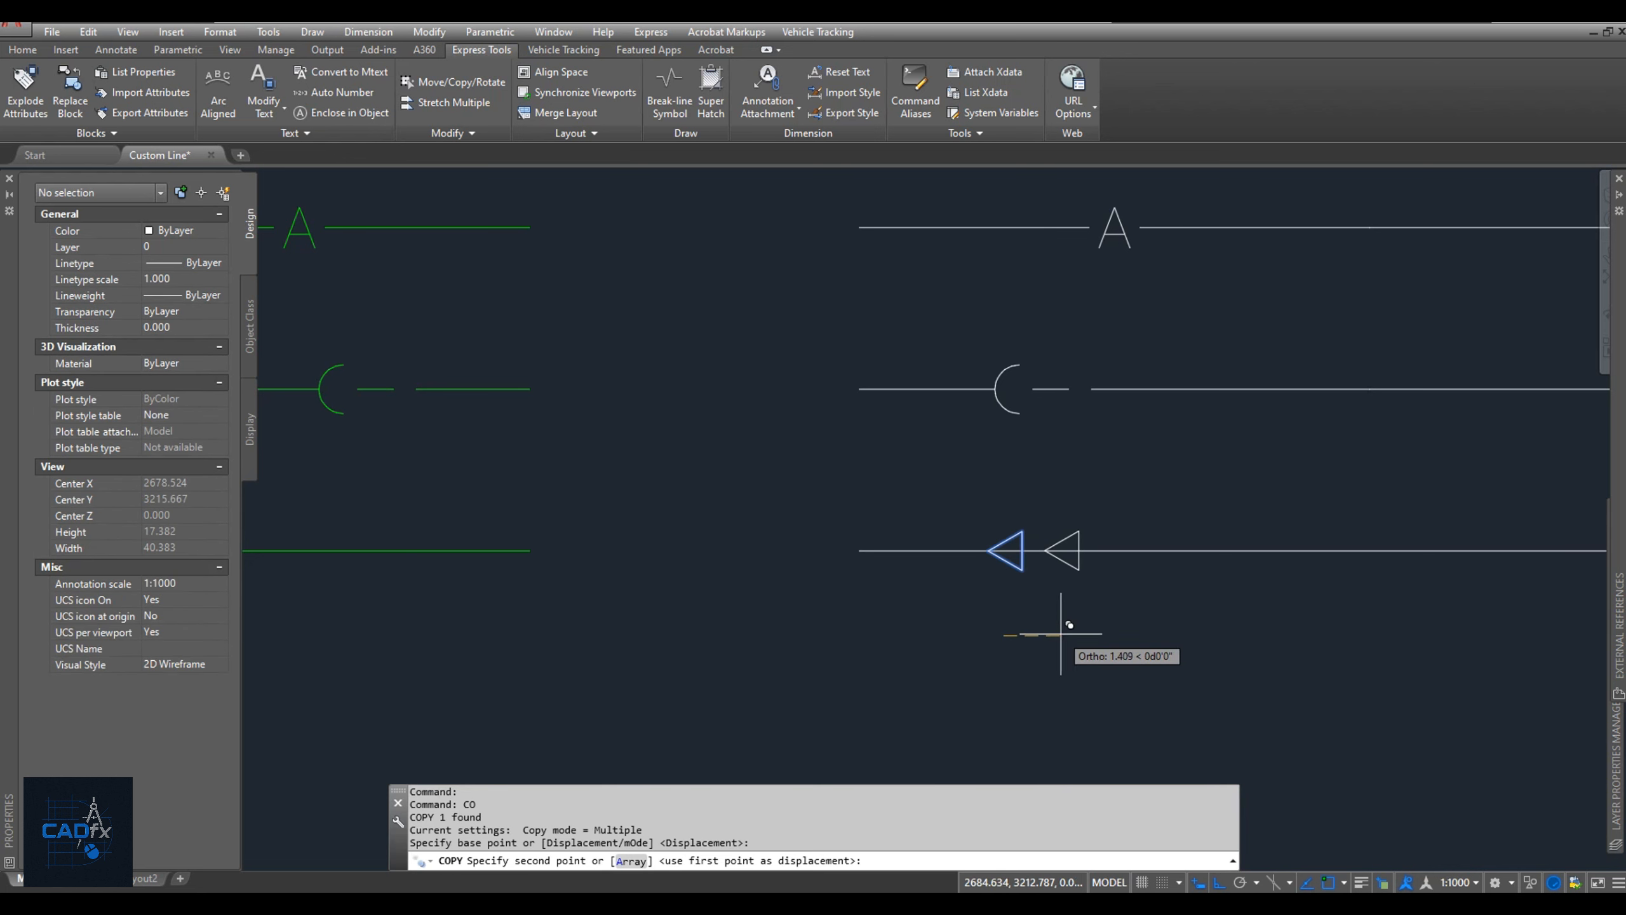
text(1.5)
key(Return)
text(3)
key(Return)
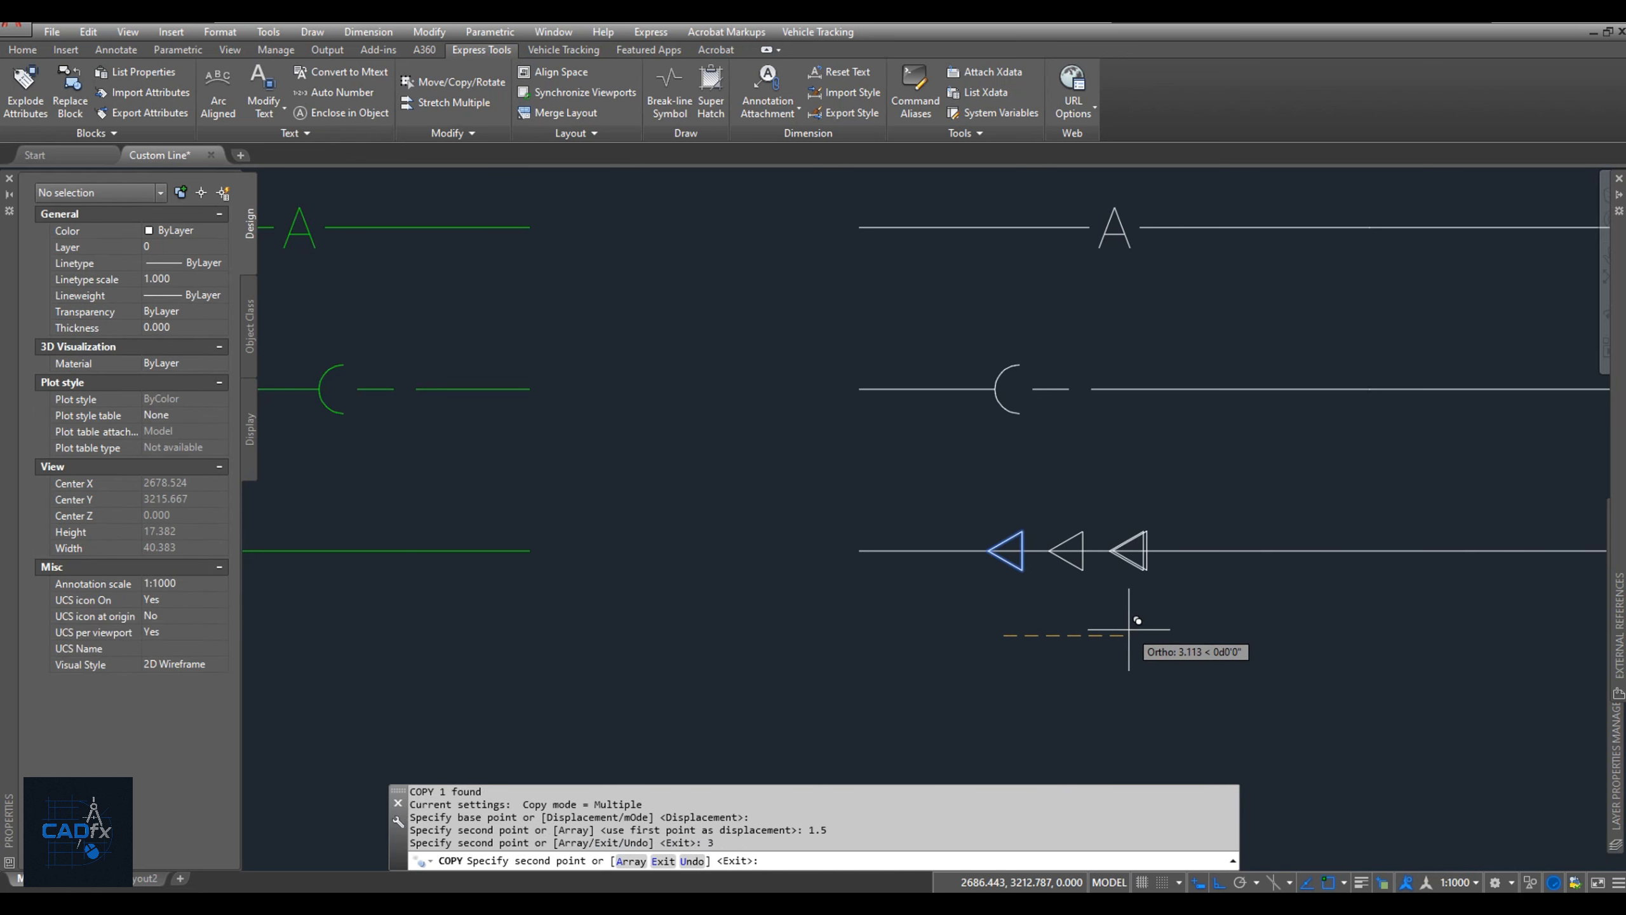
key(Return)
scroll(1092, 618, up, 4)
text(br)
key(Return)
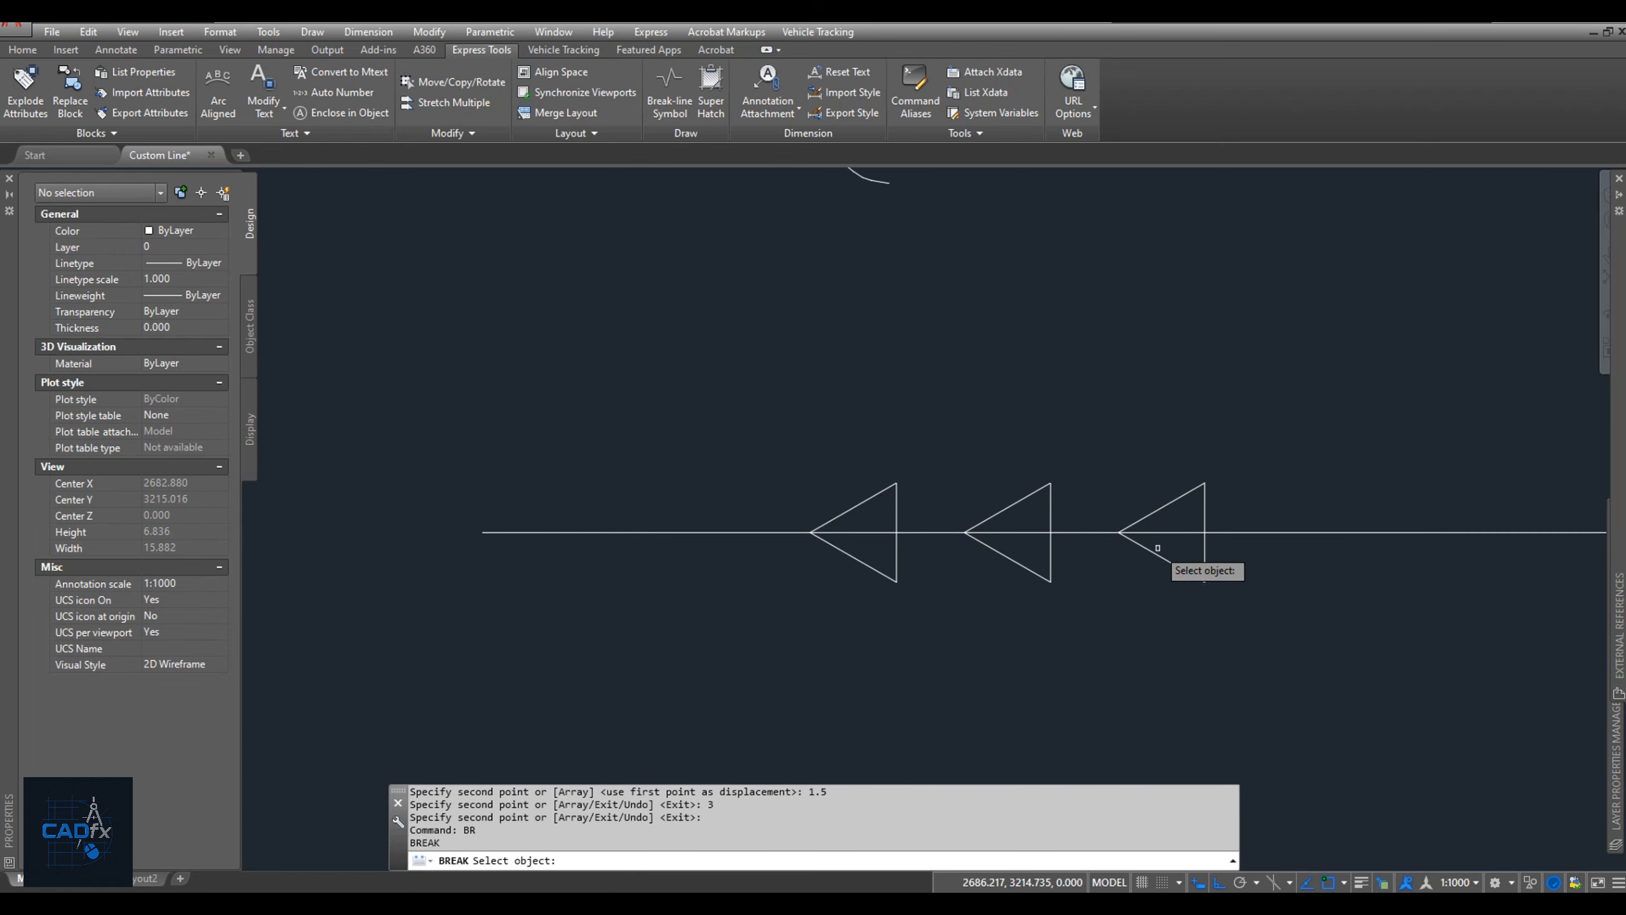
key(Escape)
Trim the fourth white line inside all three triangles, using the triangles as cutting edges.
text(tr)
key(Return)
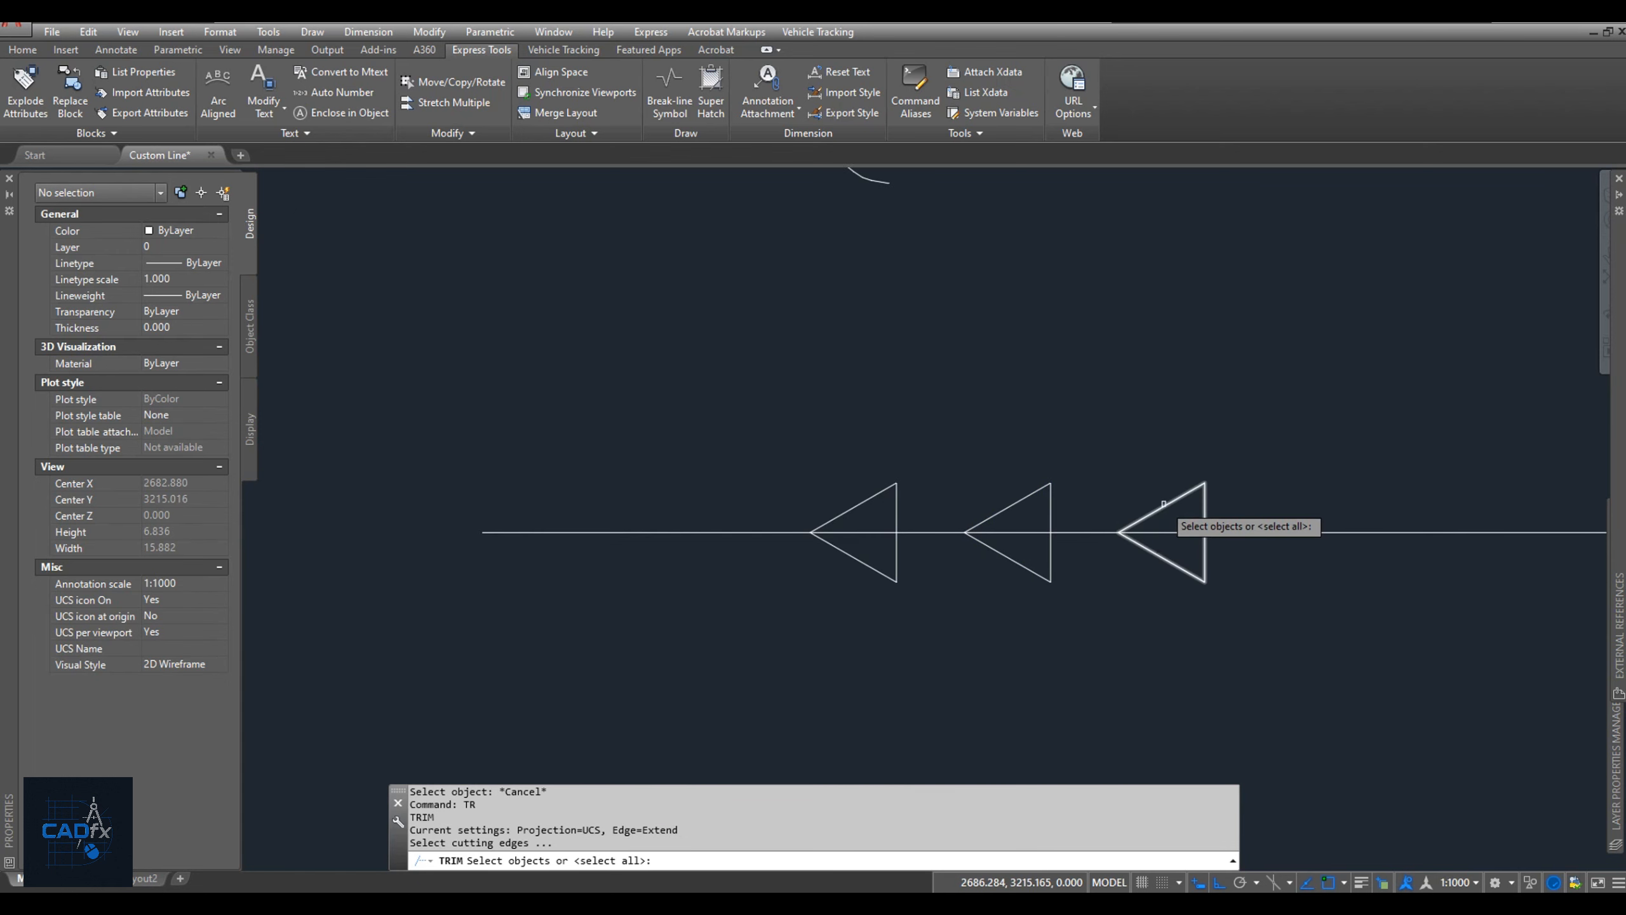
click(1165, 507)
click(1111, 506)
click(1024, 493)
click(832, 480)
key(Return)
click(862, 531)
click(1021, 531)
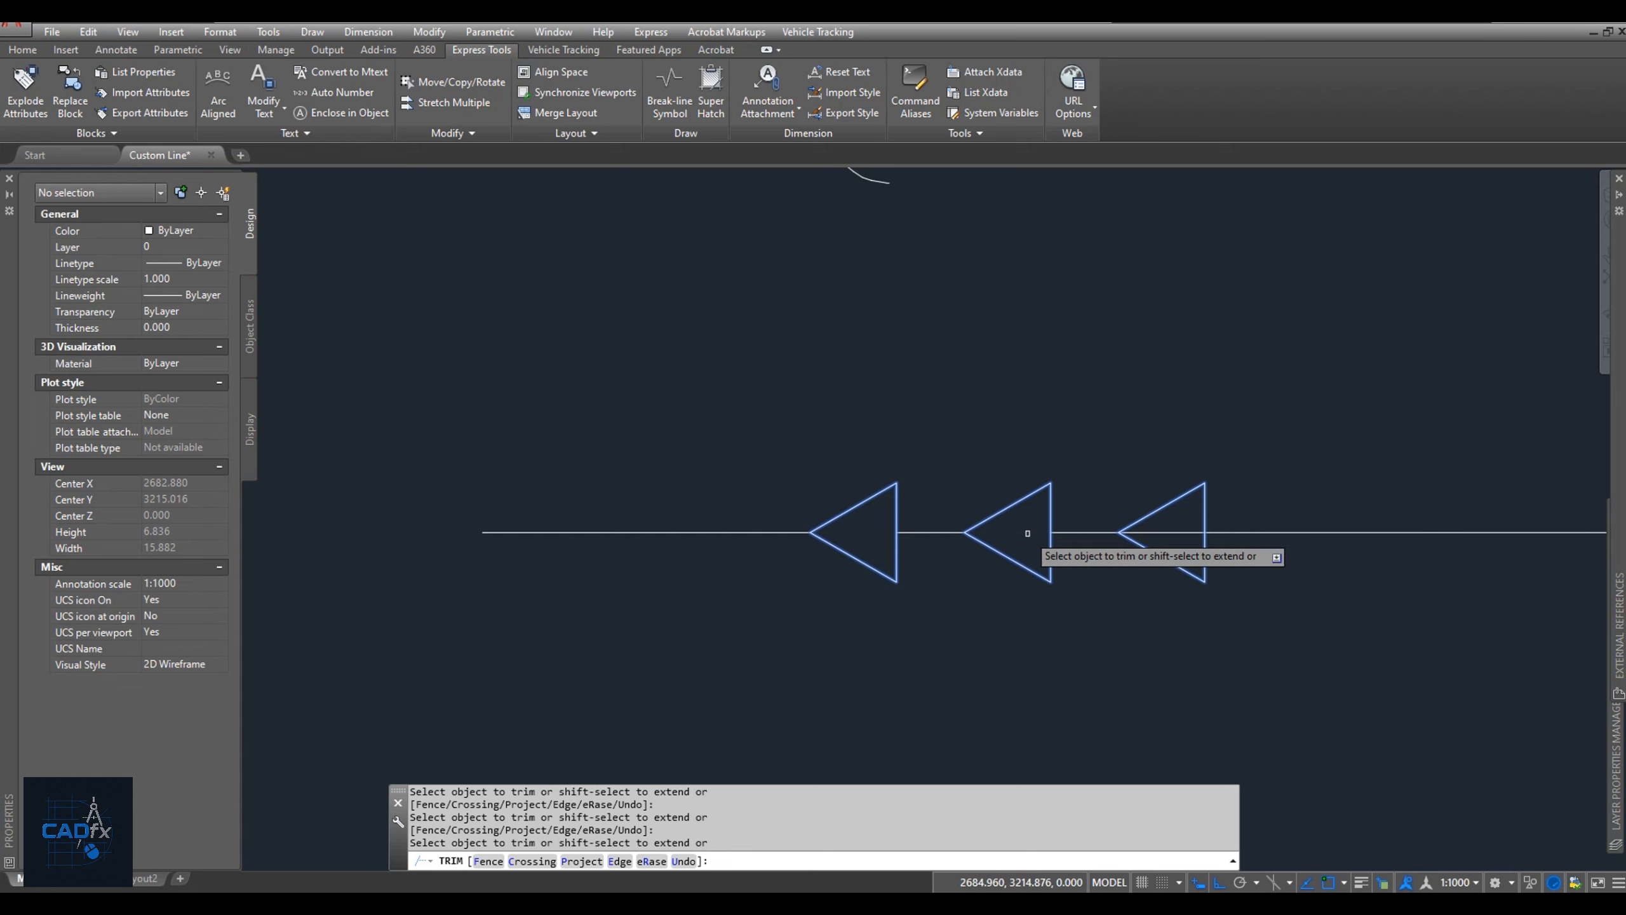
click(1152, 531)
key(Return)
Shorten the segment between the second and third triangles to half its length and center it in the gap.
scroll(1075, 533, up, 2)
click(1075, 528)
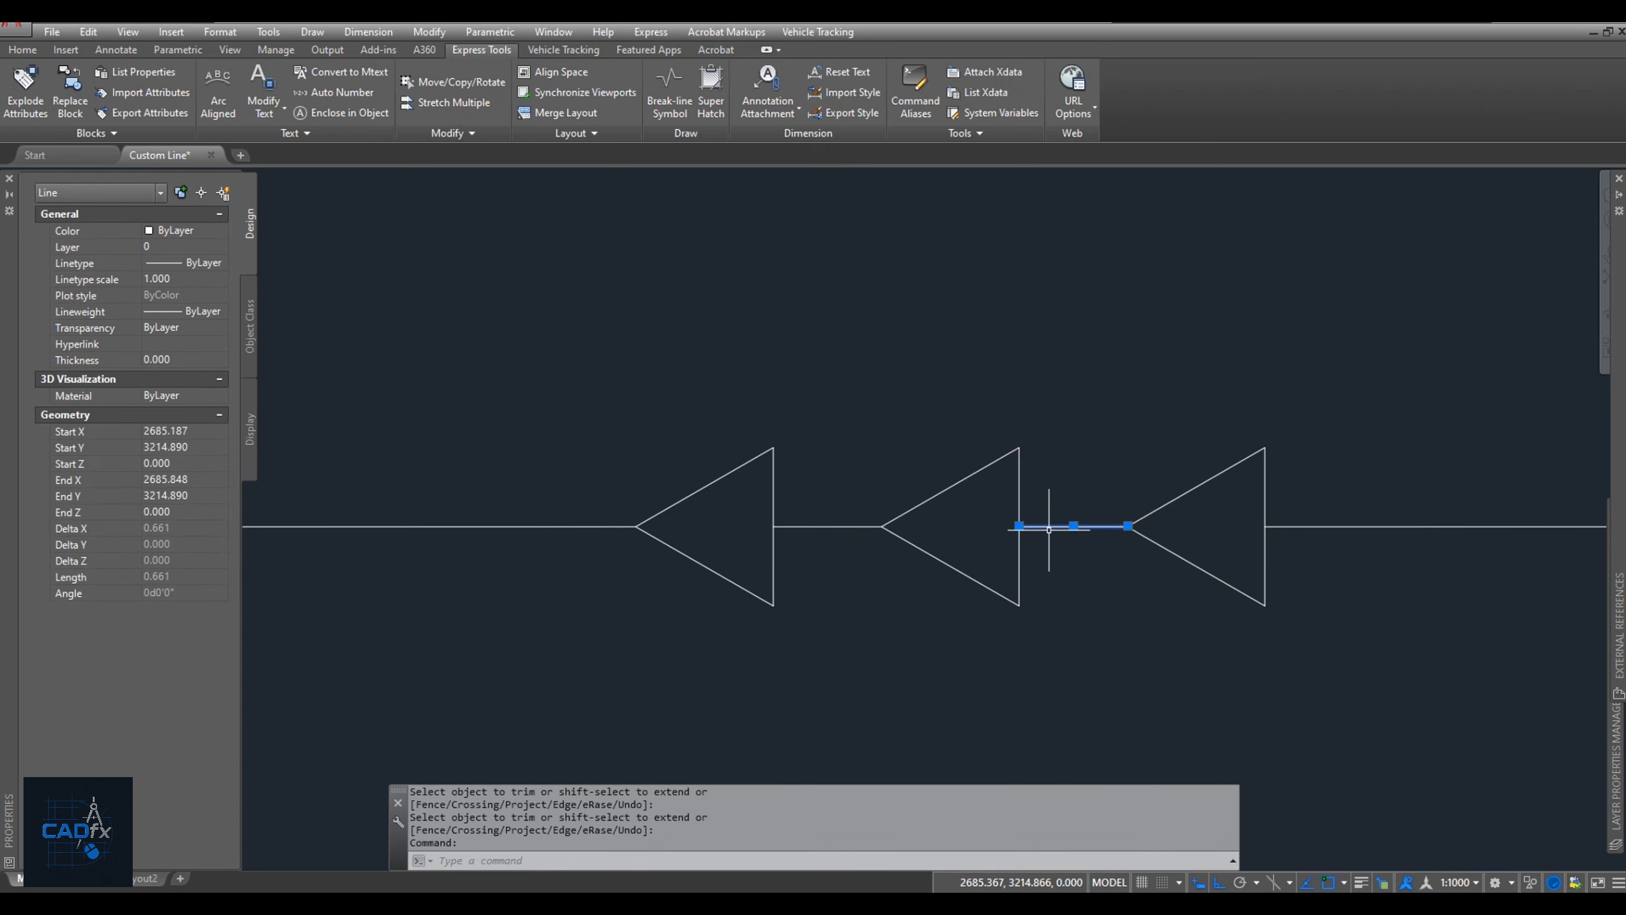
click(1019, 527)
text(m)
key(Return)
click(1101, 527)
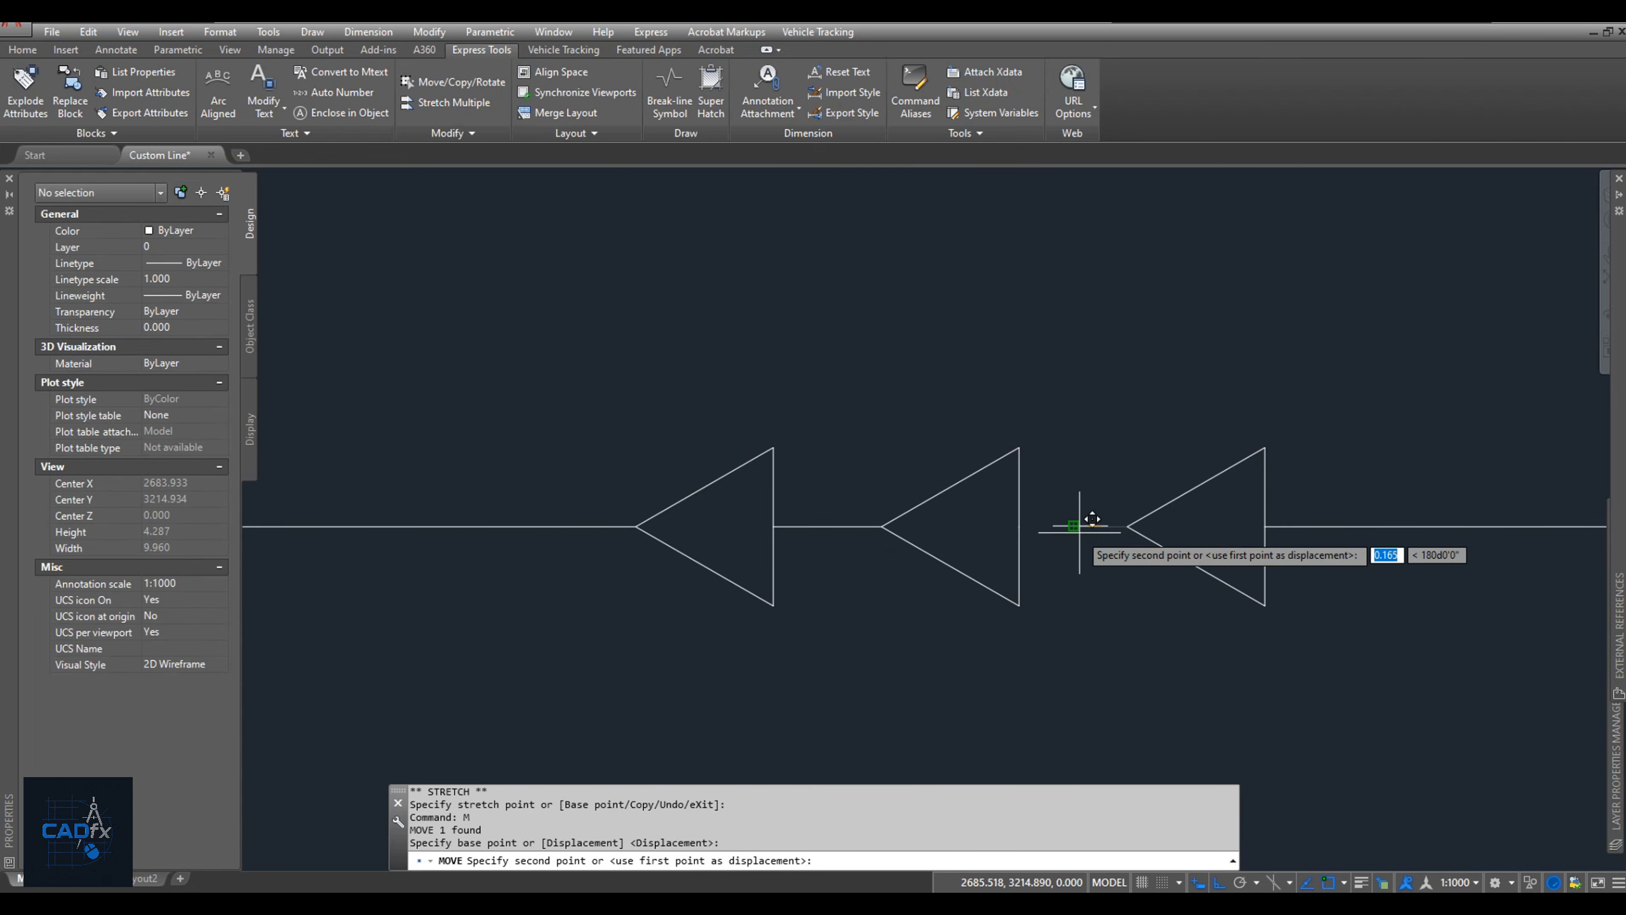
shift+right_click(1078, 532)
click(1125, 153)
click(1019, 527)
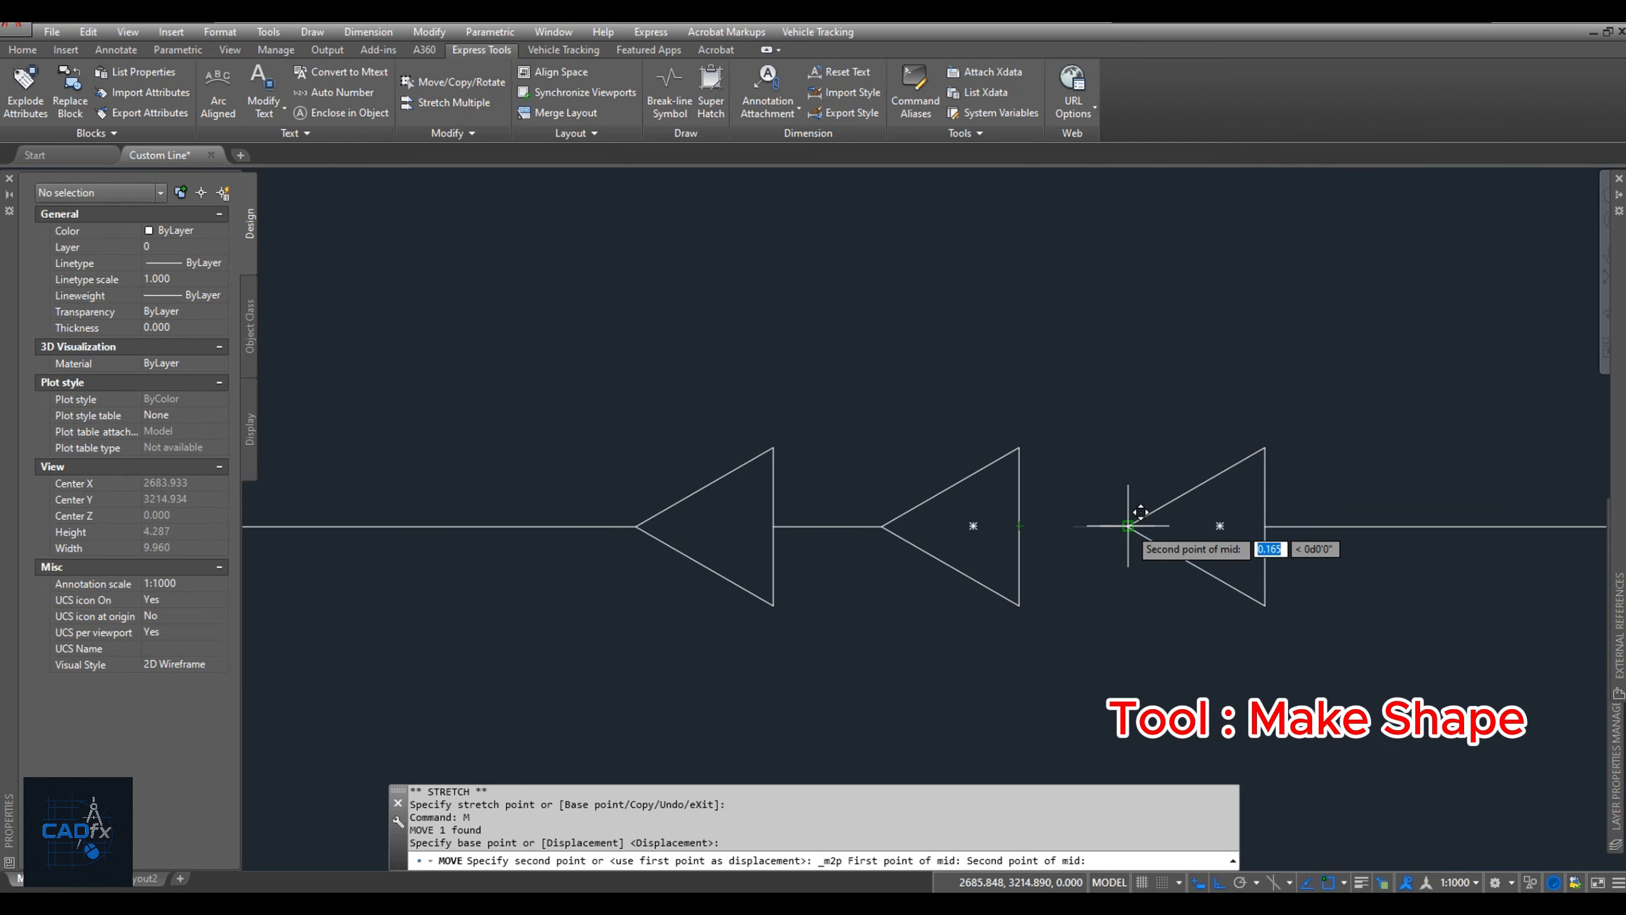
click(1127, 526)
Erase the full-length line segment between the first and second triangles.
click(834, 531)
click(827, 520)
text(e)
key(Return)
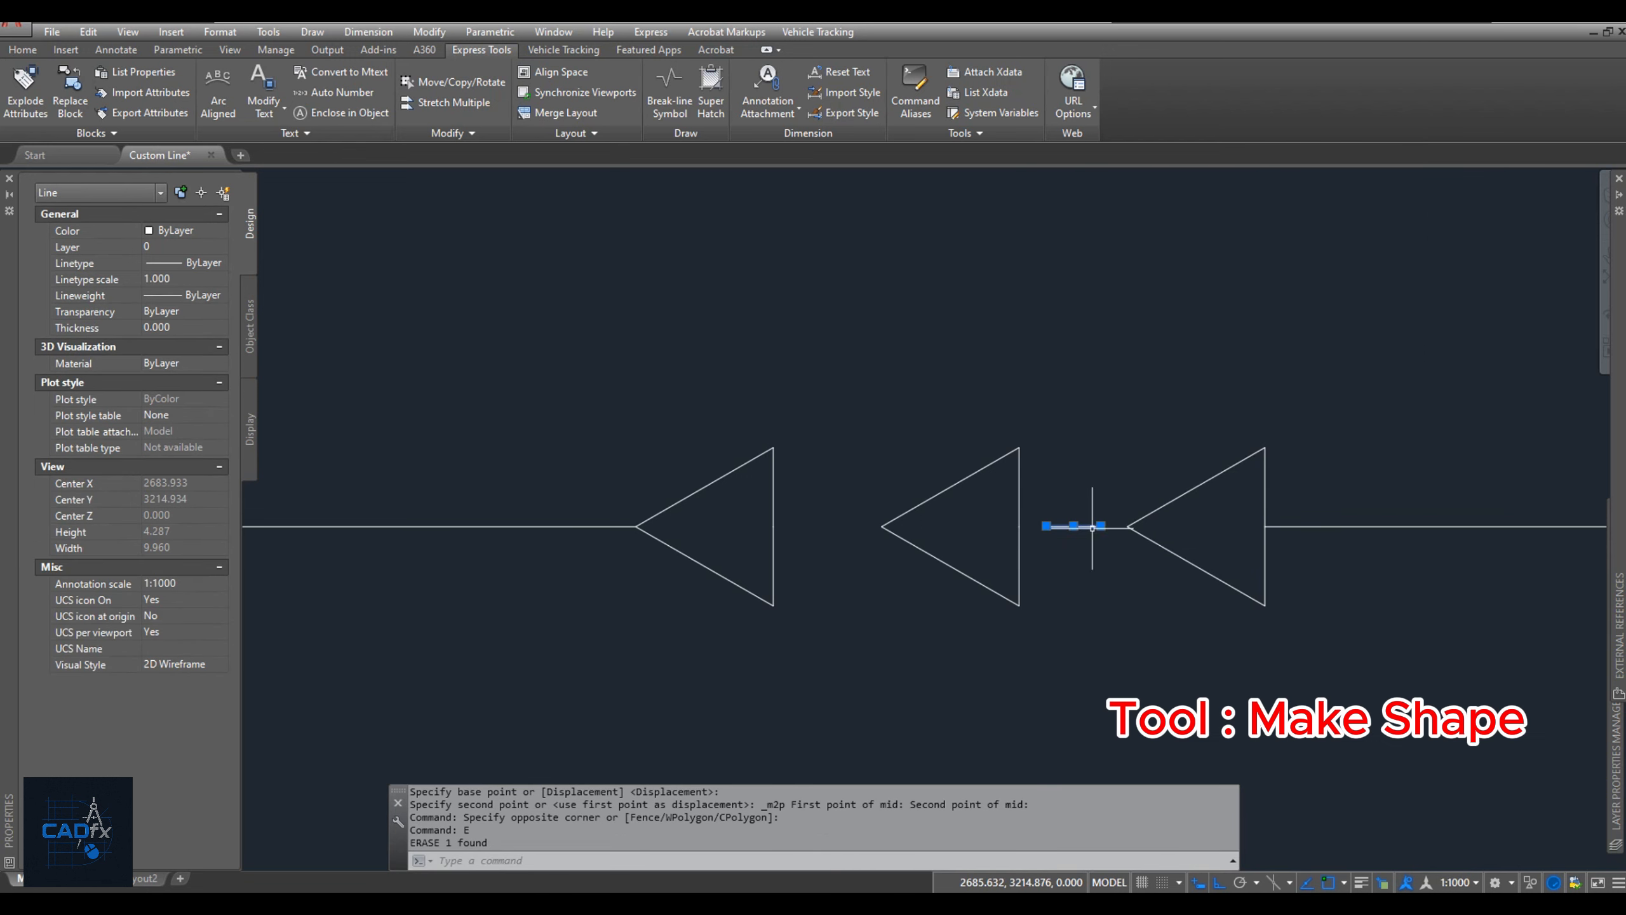
Copy the shortened dash into the gap between the first and second triangles, using the triangle tips as reference points.
click(1091, 528)
text(co)
key(Return)
click(1127, 526)
click(882, 526)
key(Escape)
Pull back the start of the long segment after the third triangle to leave a gap beside it.
click(1604, 569)
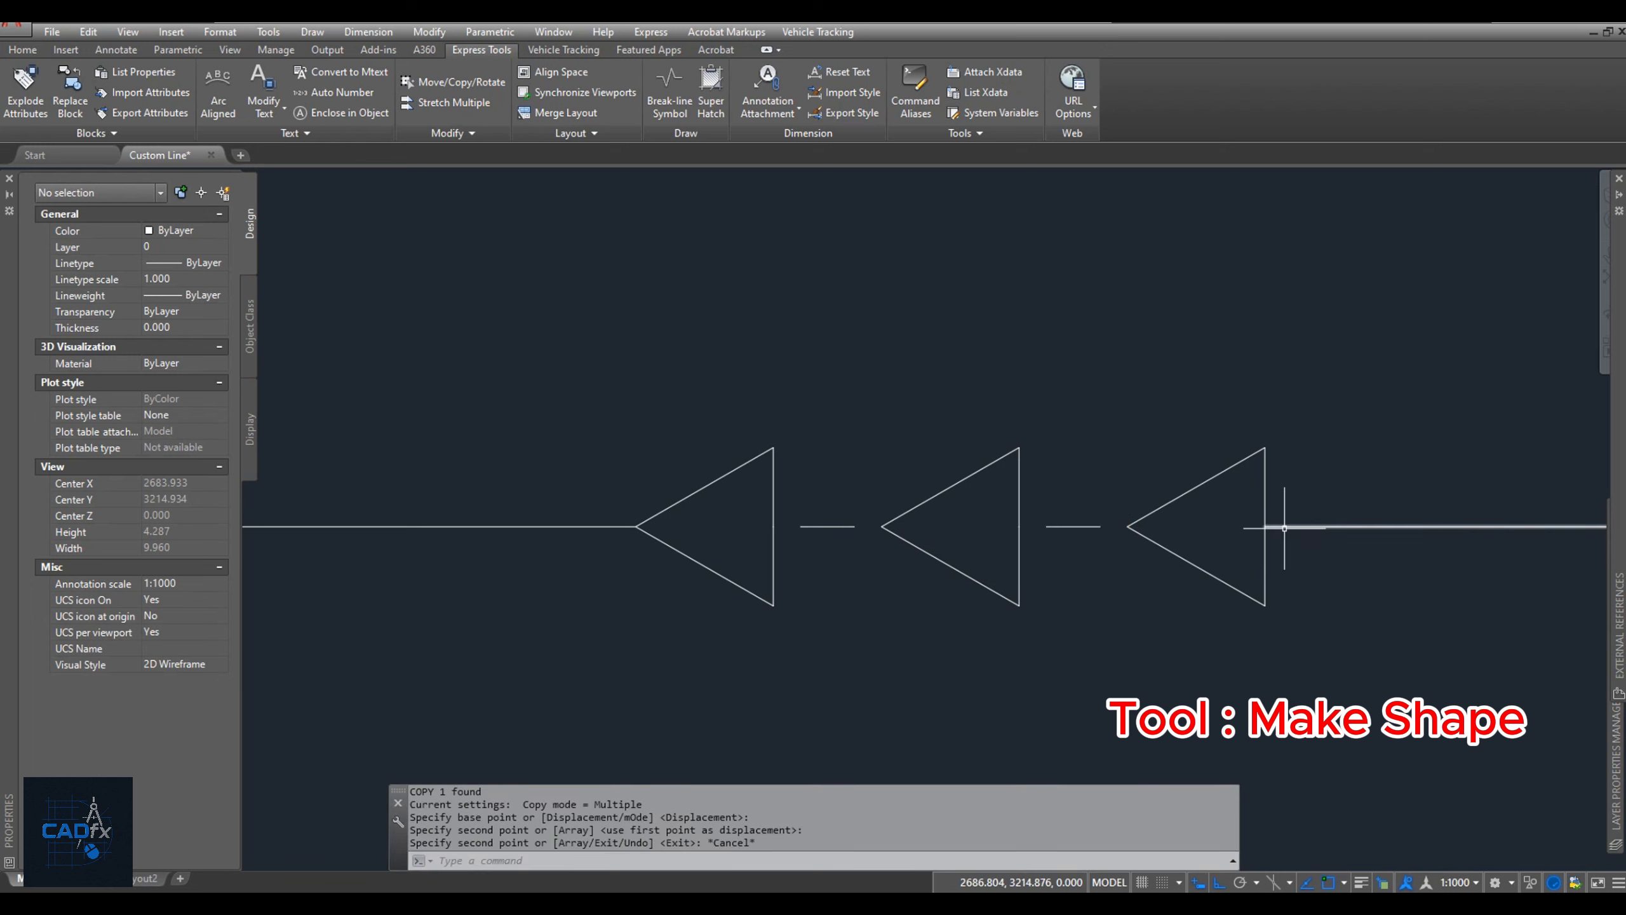
click(1320, 482)
click(1265, 526)
key(Escape)
key(Escape)
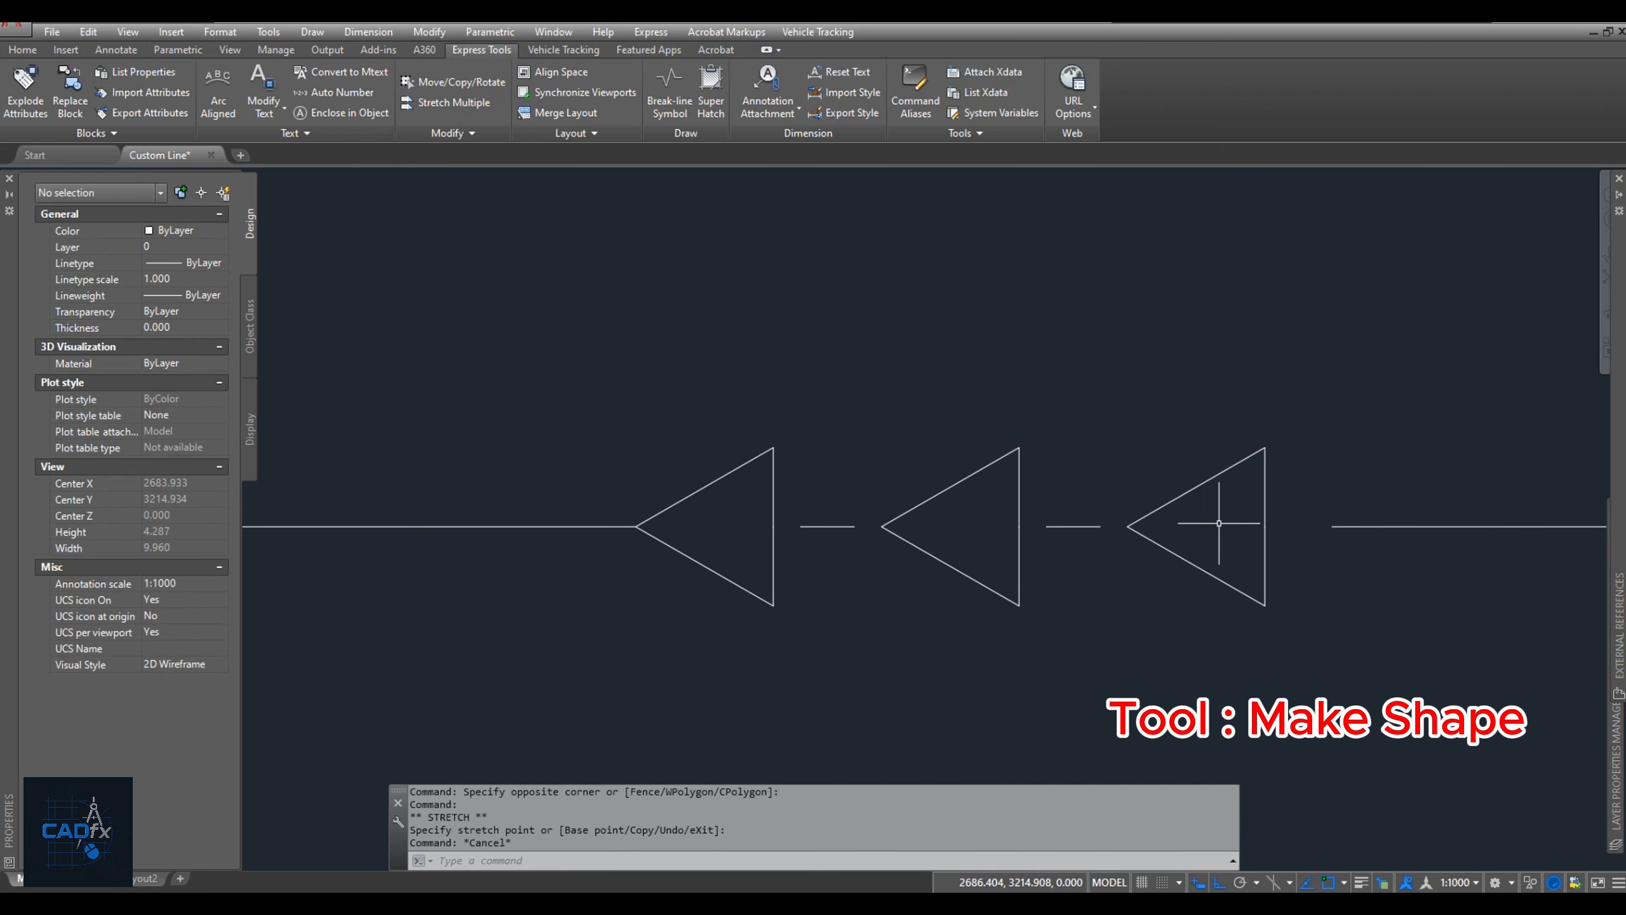
Start Make Shape and save a new shape file for the triangle pattern in the Custom LT folder.
scroll(1065, 522, down, 4)
click(966, 133)
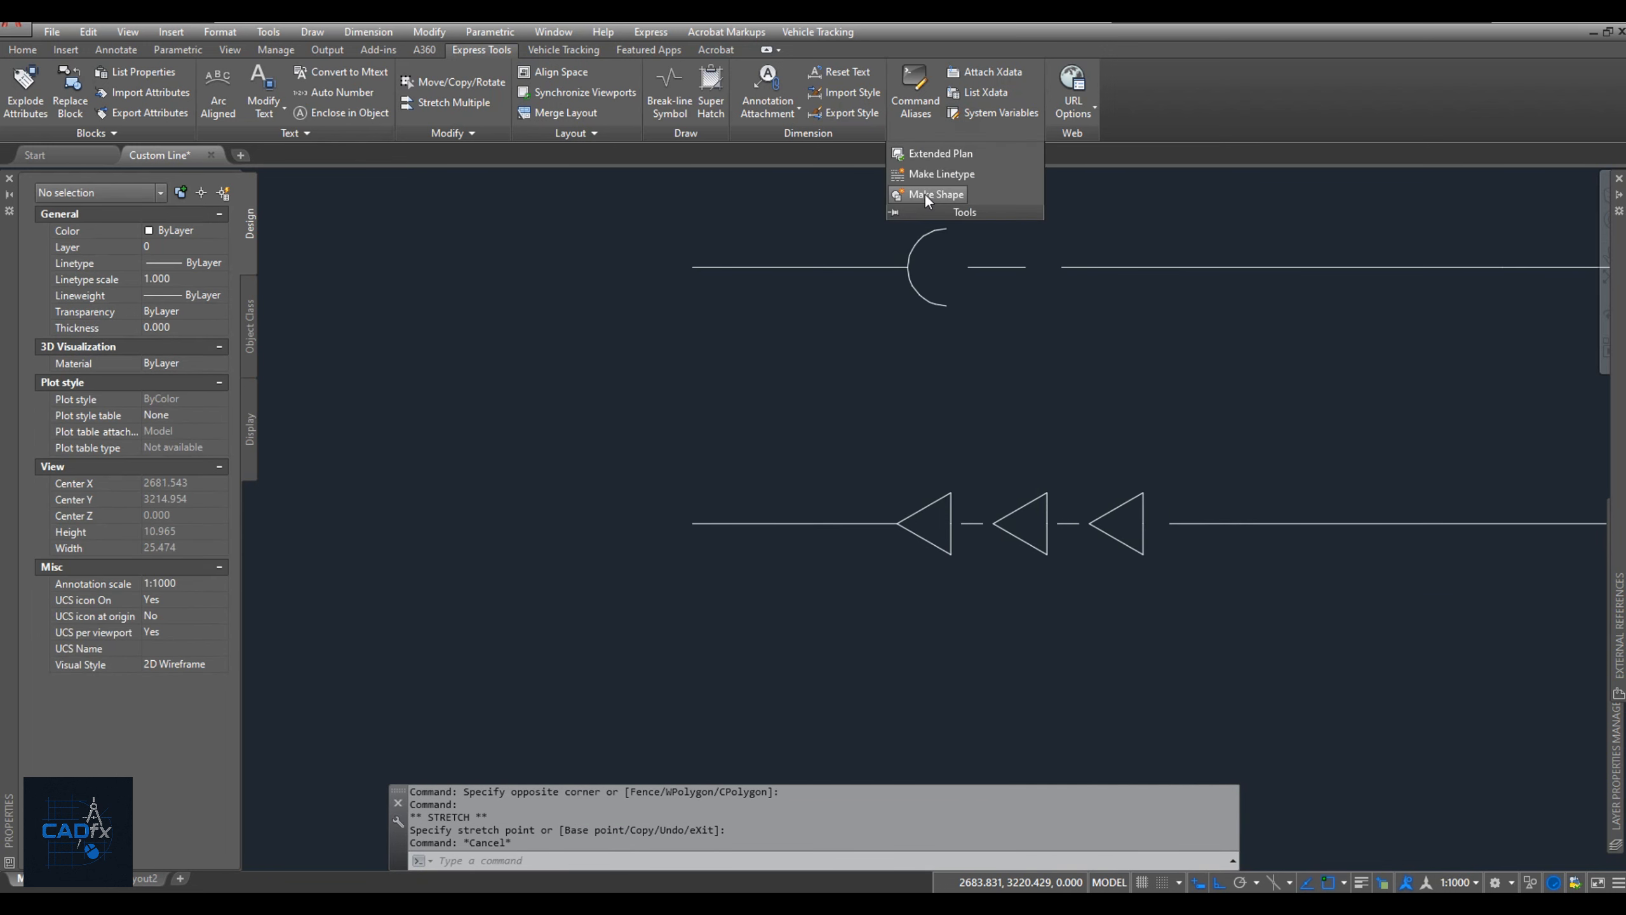
click(925, 193)
click(733, 616)
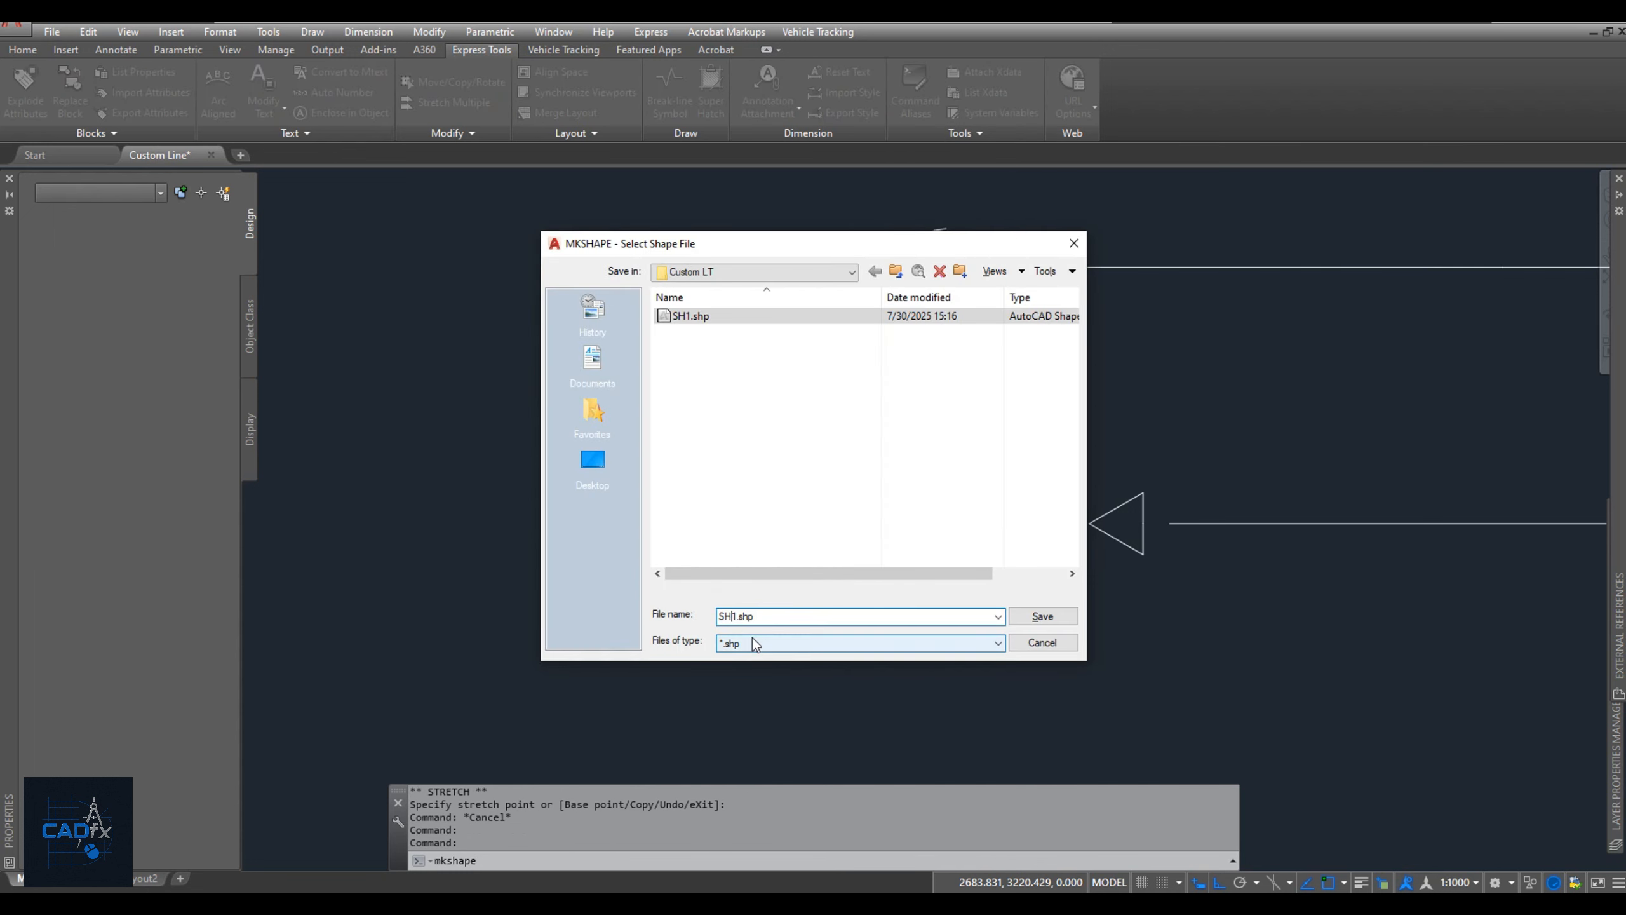
key(Return)
Name the new shape SH2 and accept the default resolution of 128.
text(S)
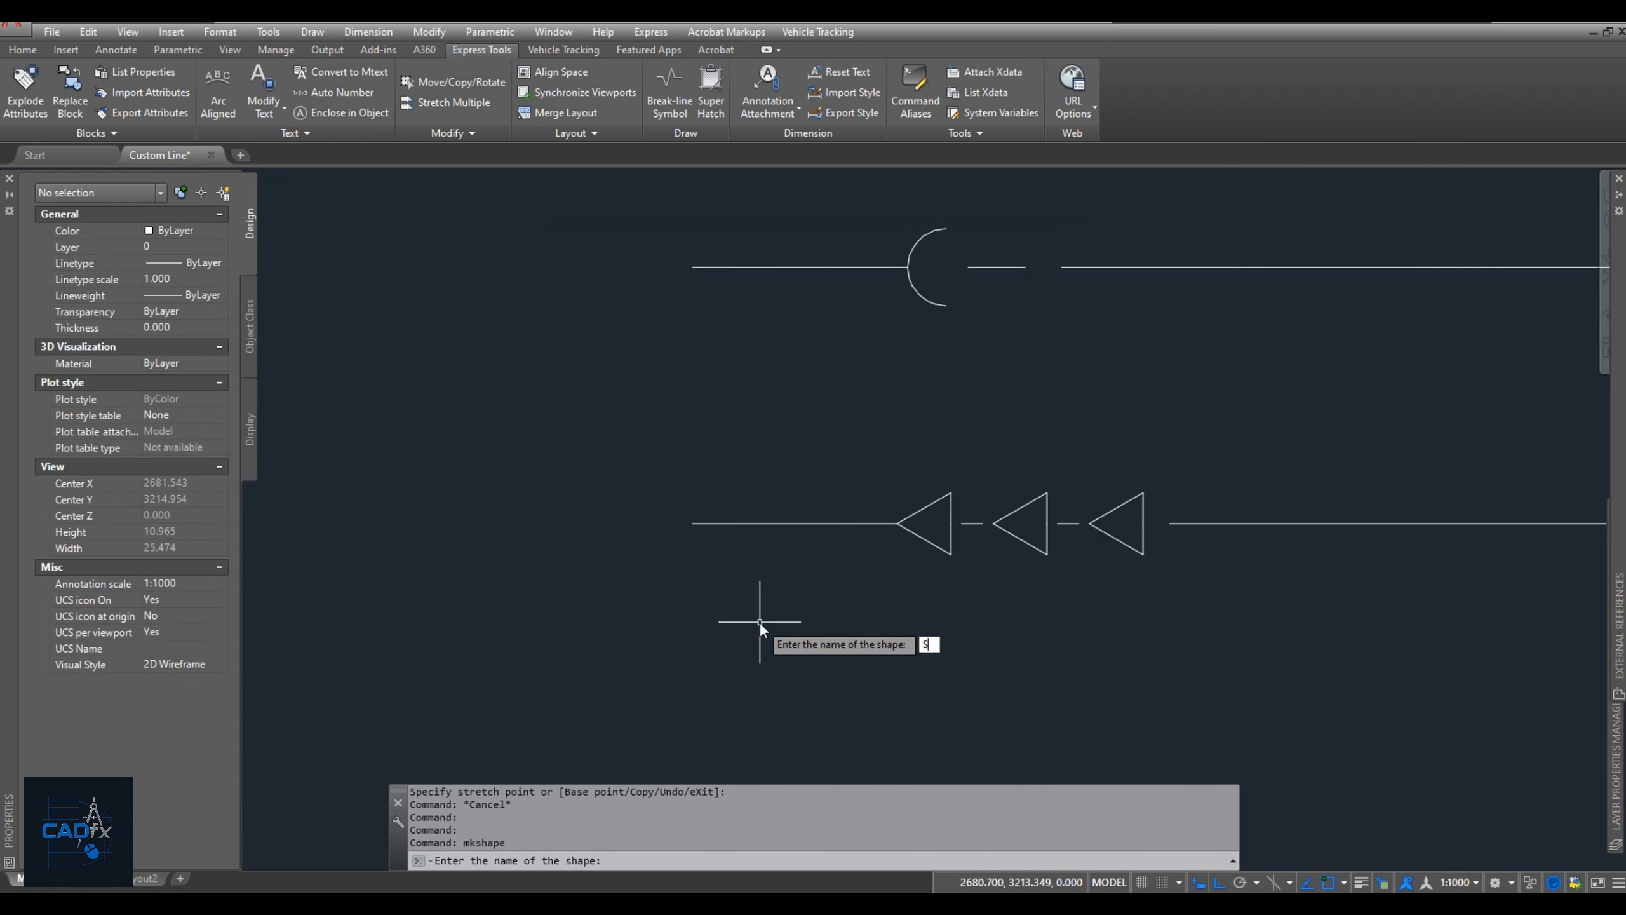
text(H2)
key(Return)
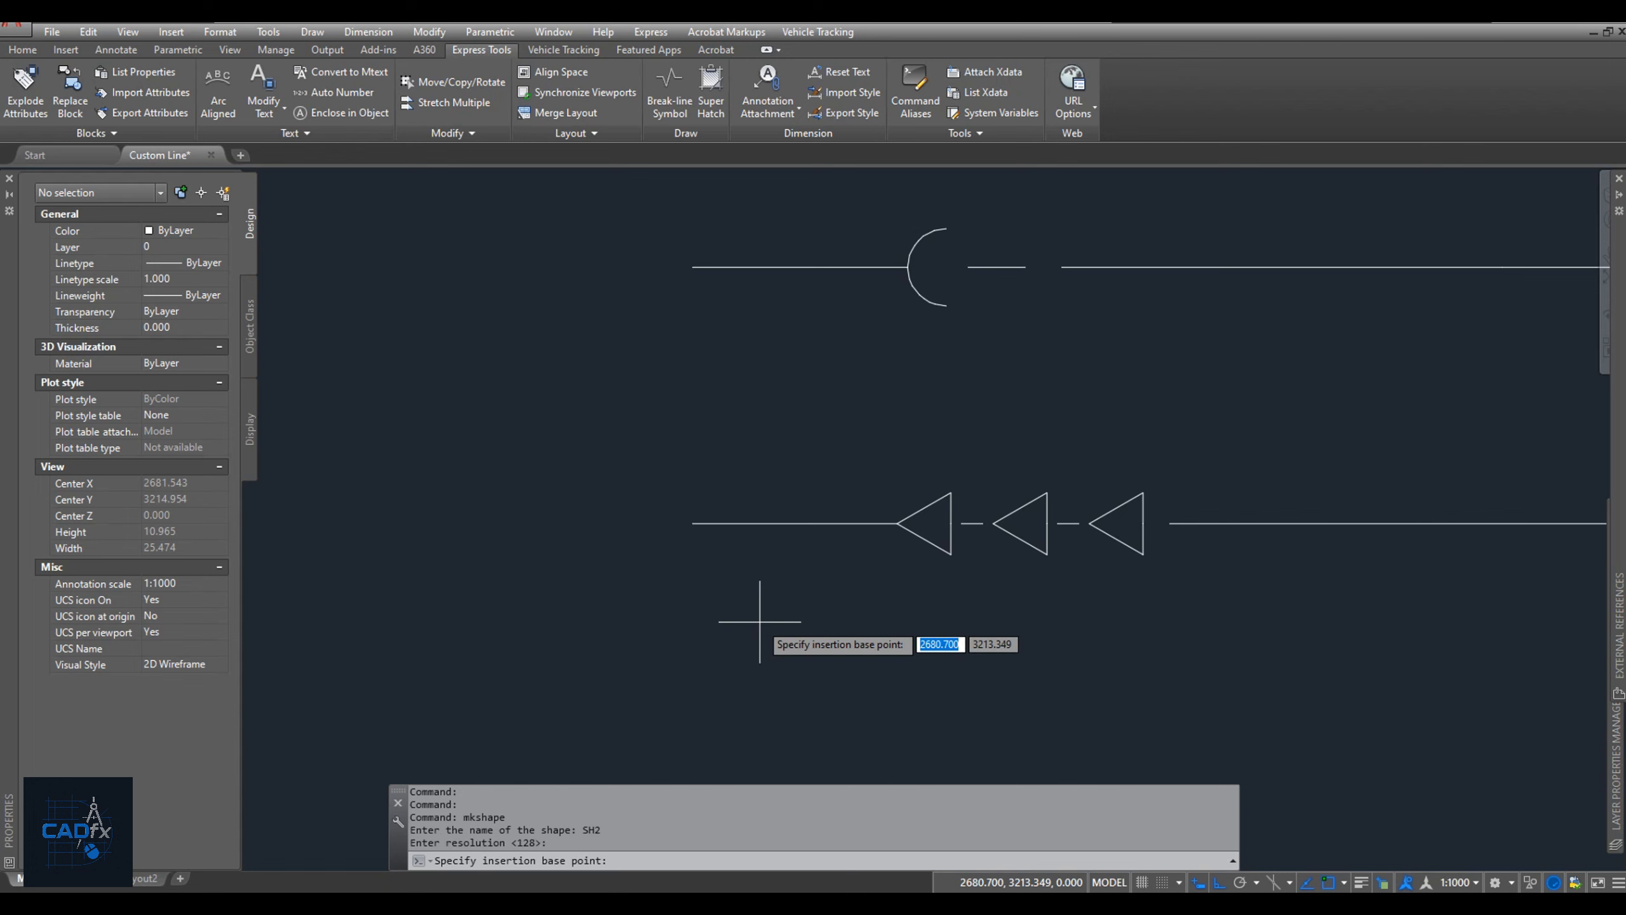
key(Return)
Set the shape's base point midway between the two line ends flanking the pattern, and select the three triangles and two dashes as its geometry.
shift+right_click(996, 557)
click(1094, 179)
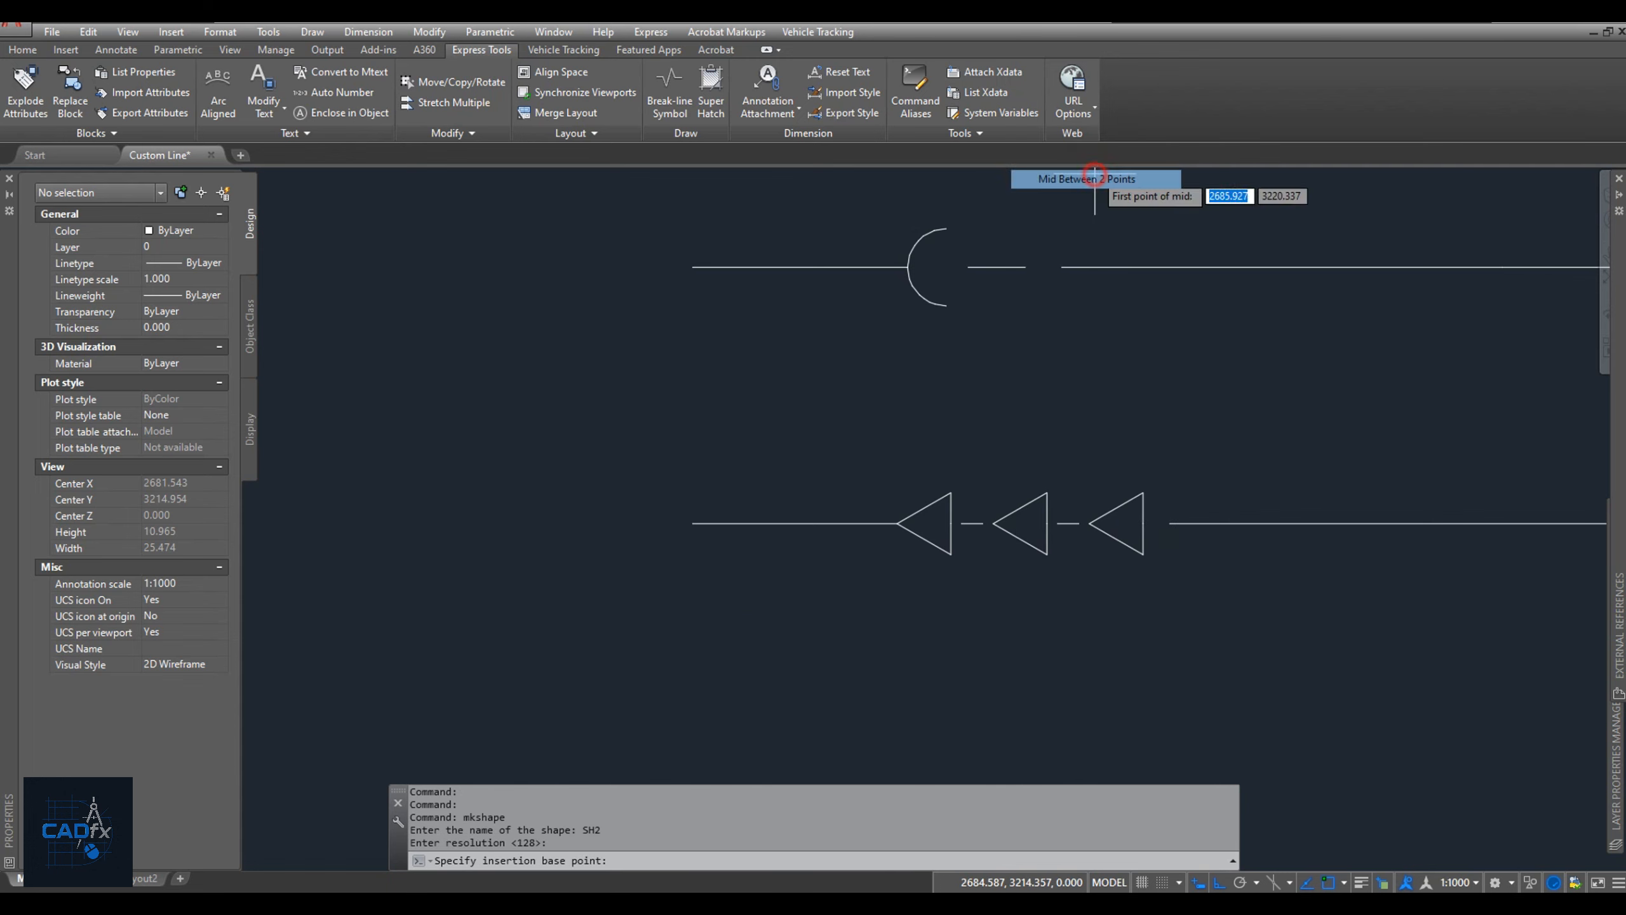
click(896, 524)
click(1168, 523)
click(1146, 583)
click(890, 433)
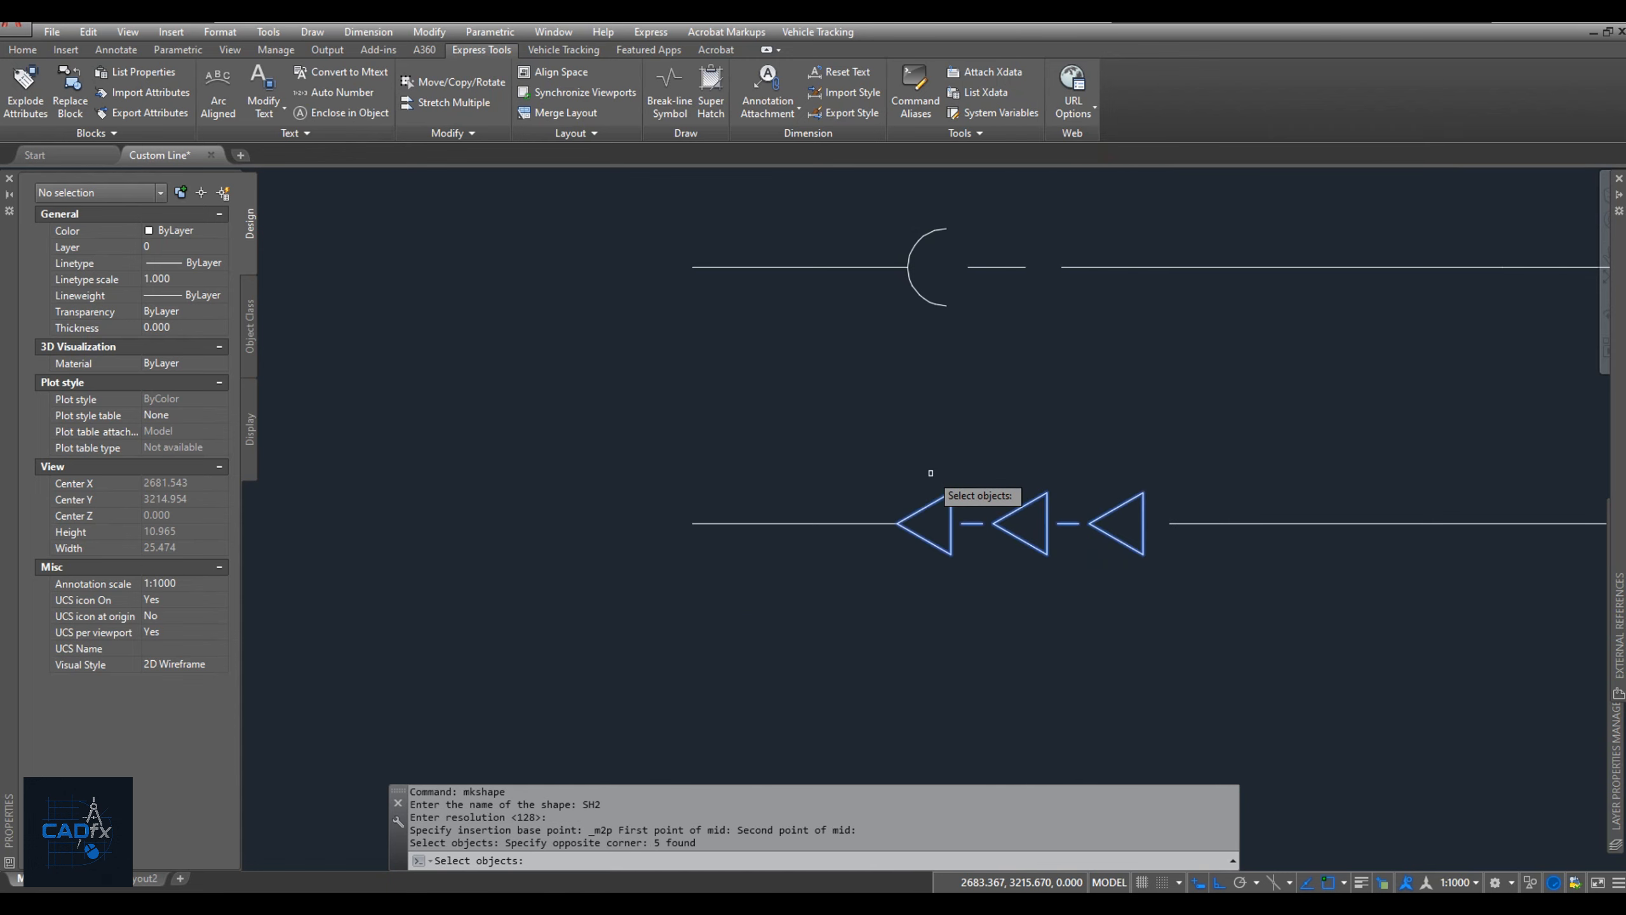
key(Return)
click(960, 133)
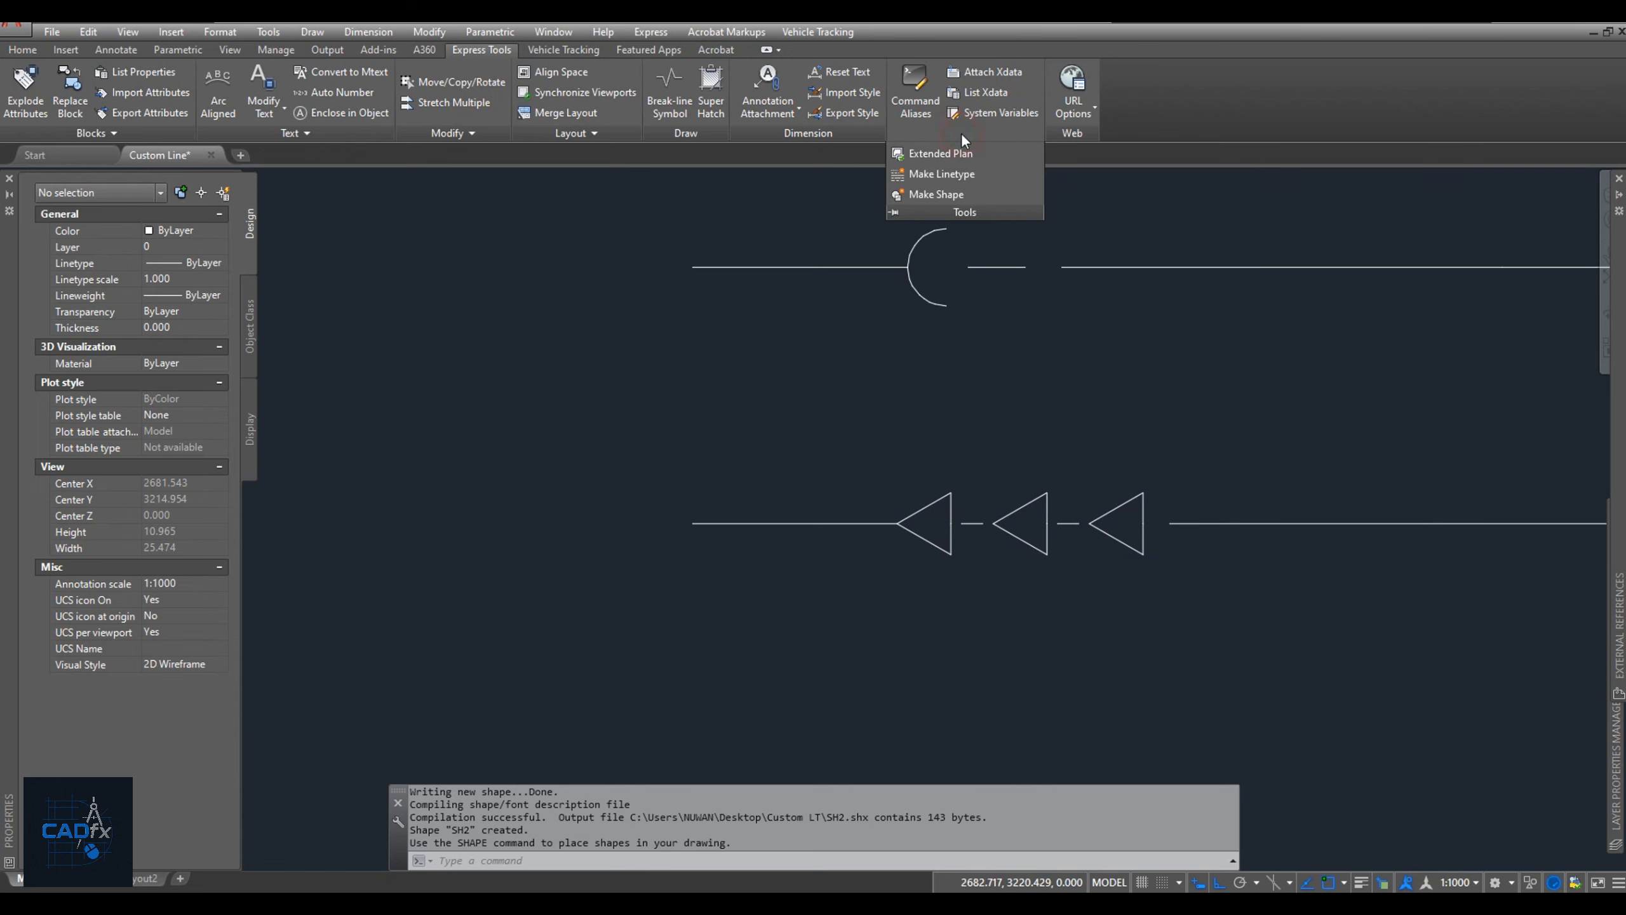
key(Escape)
Erase the original three triangles and the two dashes between them.
click(878, 425)
click(1156, 583)
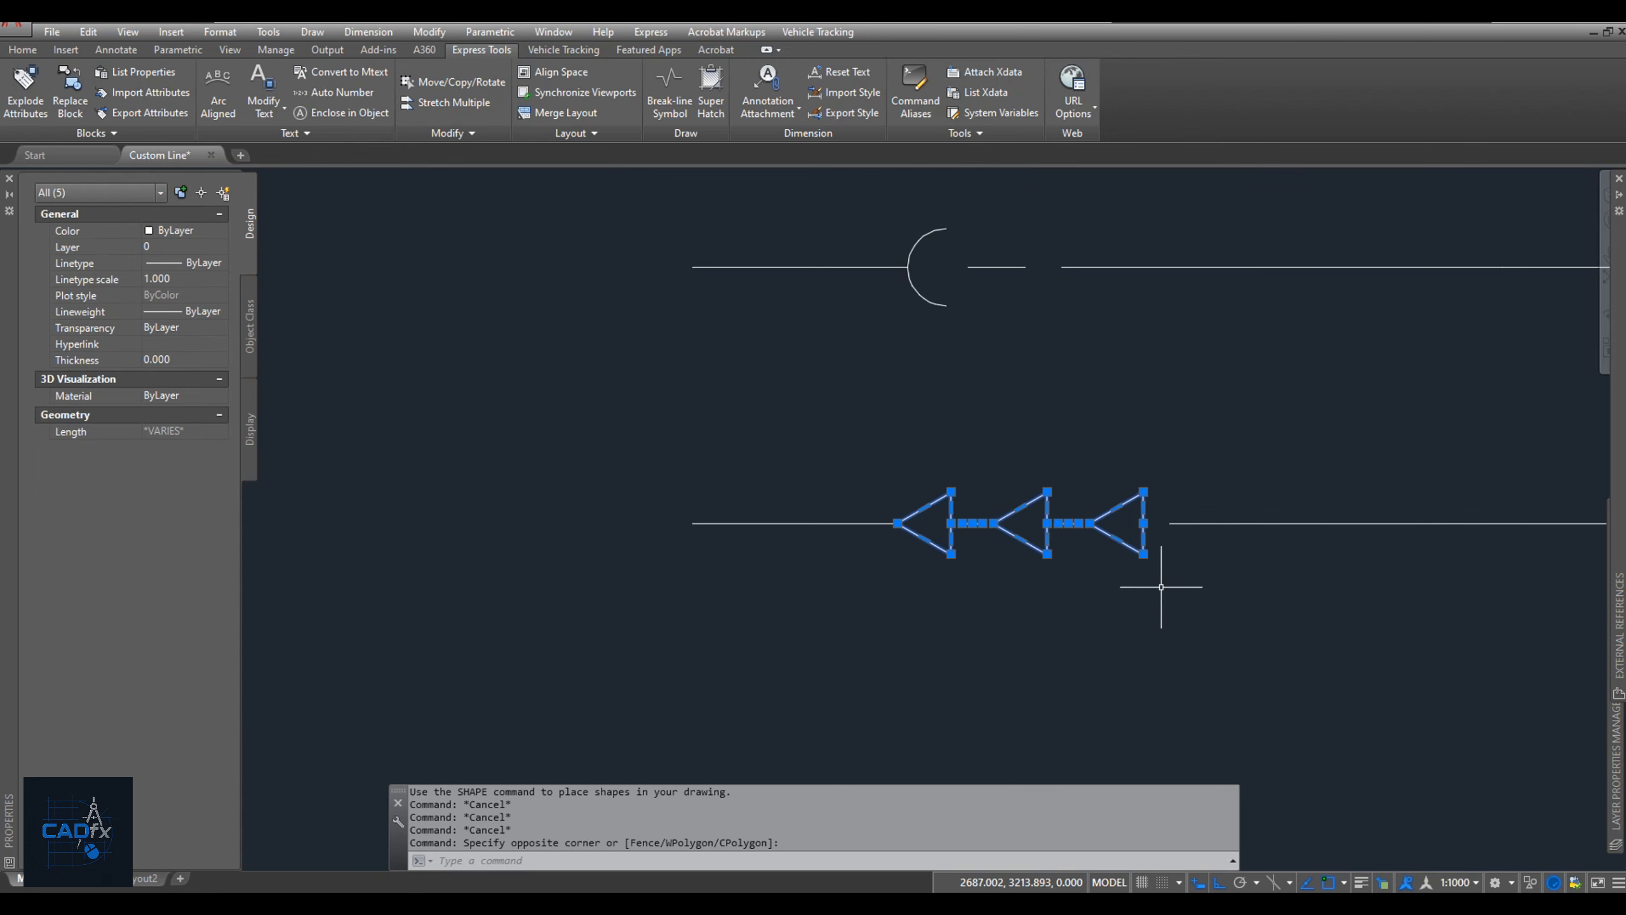
text(e)
key(Return)
Insert the shape sh2 midway between the two line ends at the gap, with height 1 and the default rotation of 0.
text(shape)
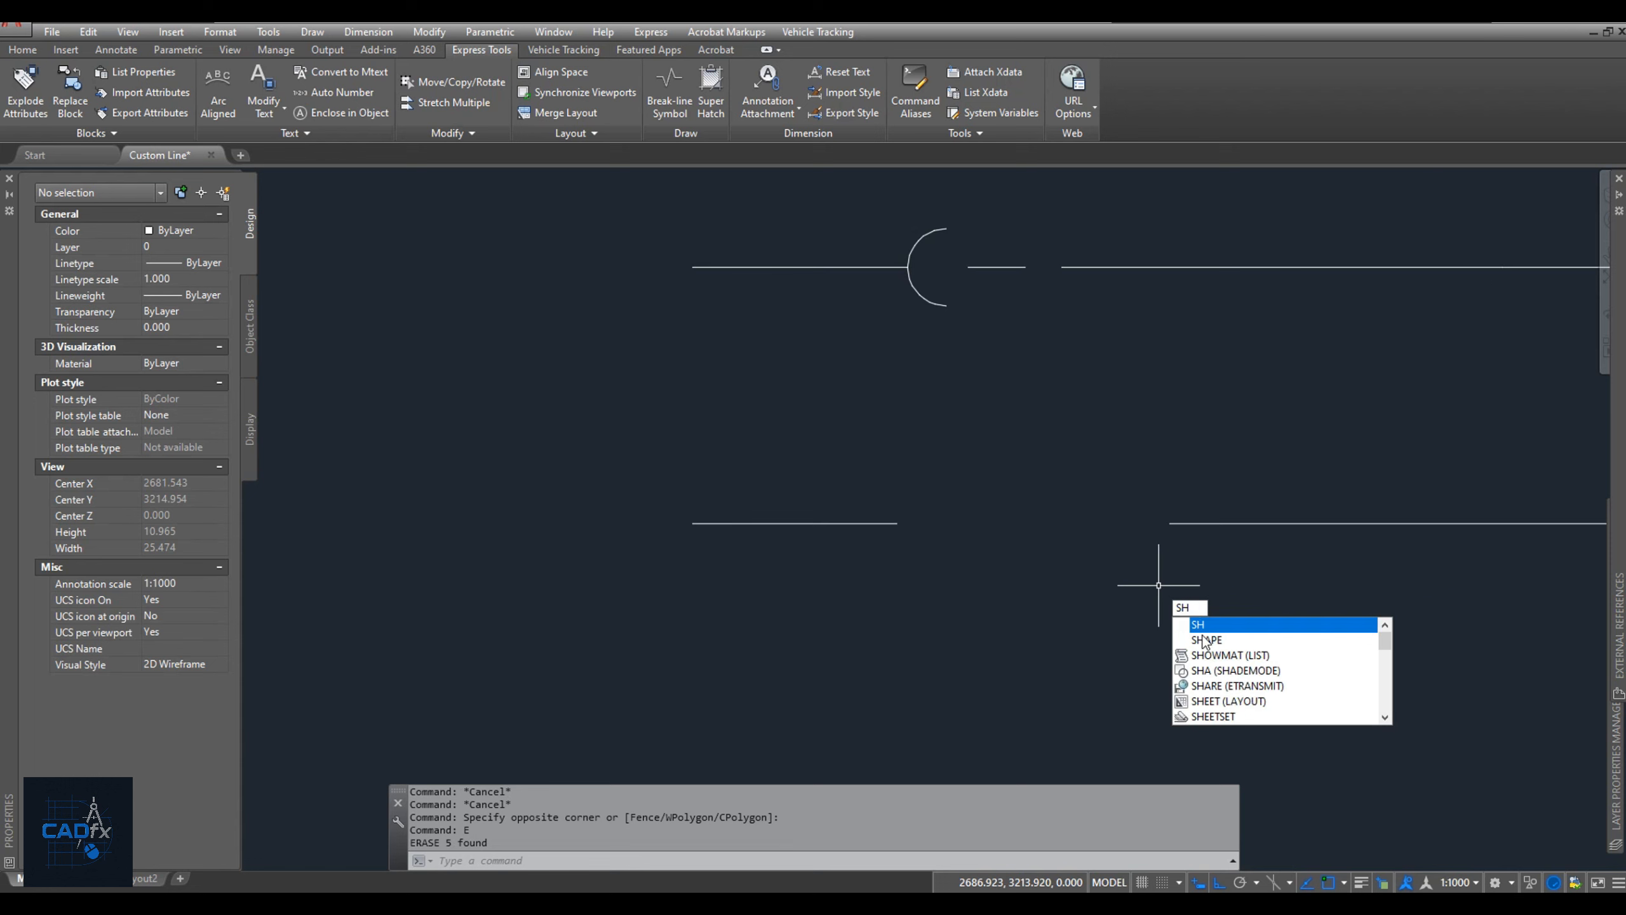
key(Return)
text(sh2)
key(Return)
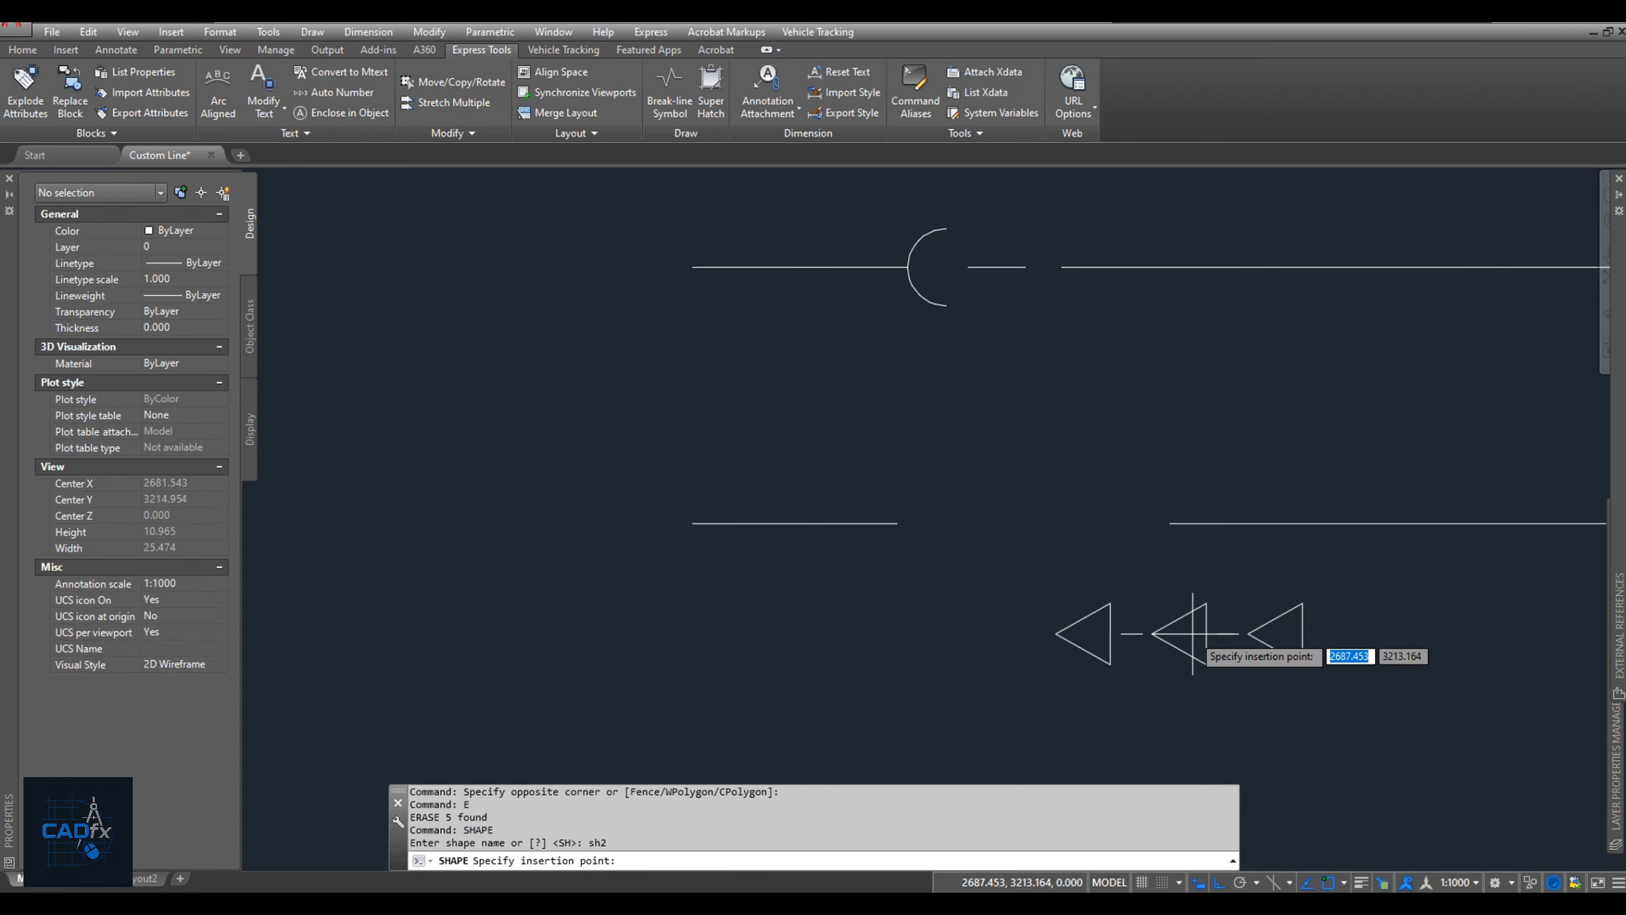
shift+right_click(1047, 524)
click(1119, 147)
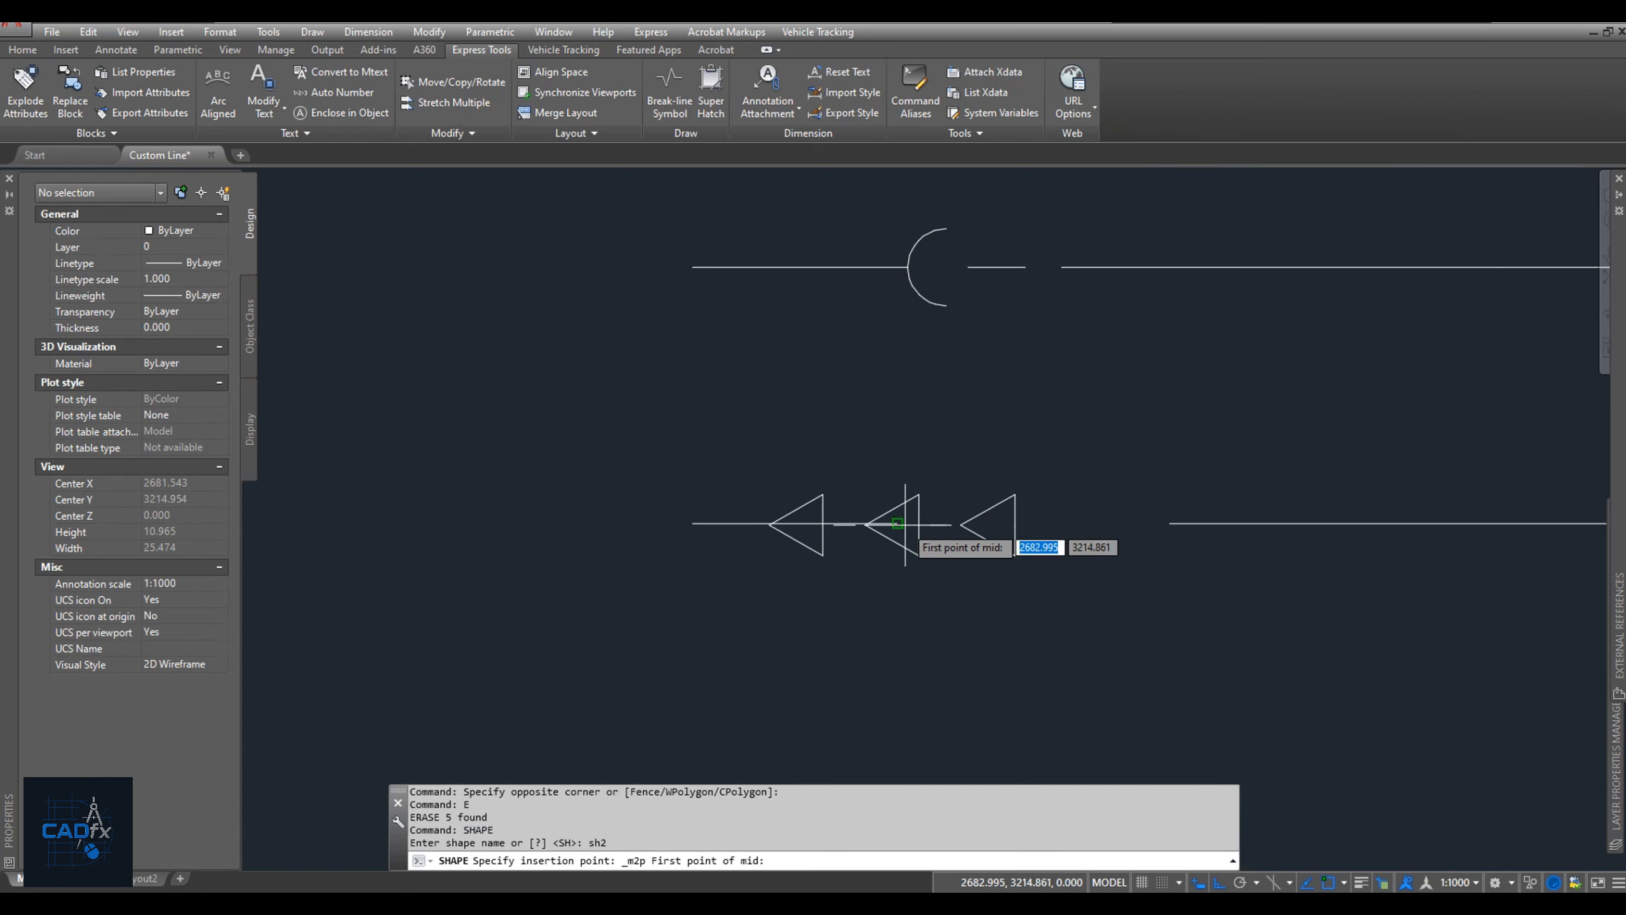
click(900, 523)
click(1169, 524)
text(1)
key(Return)
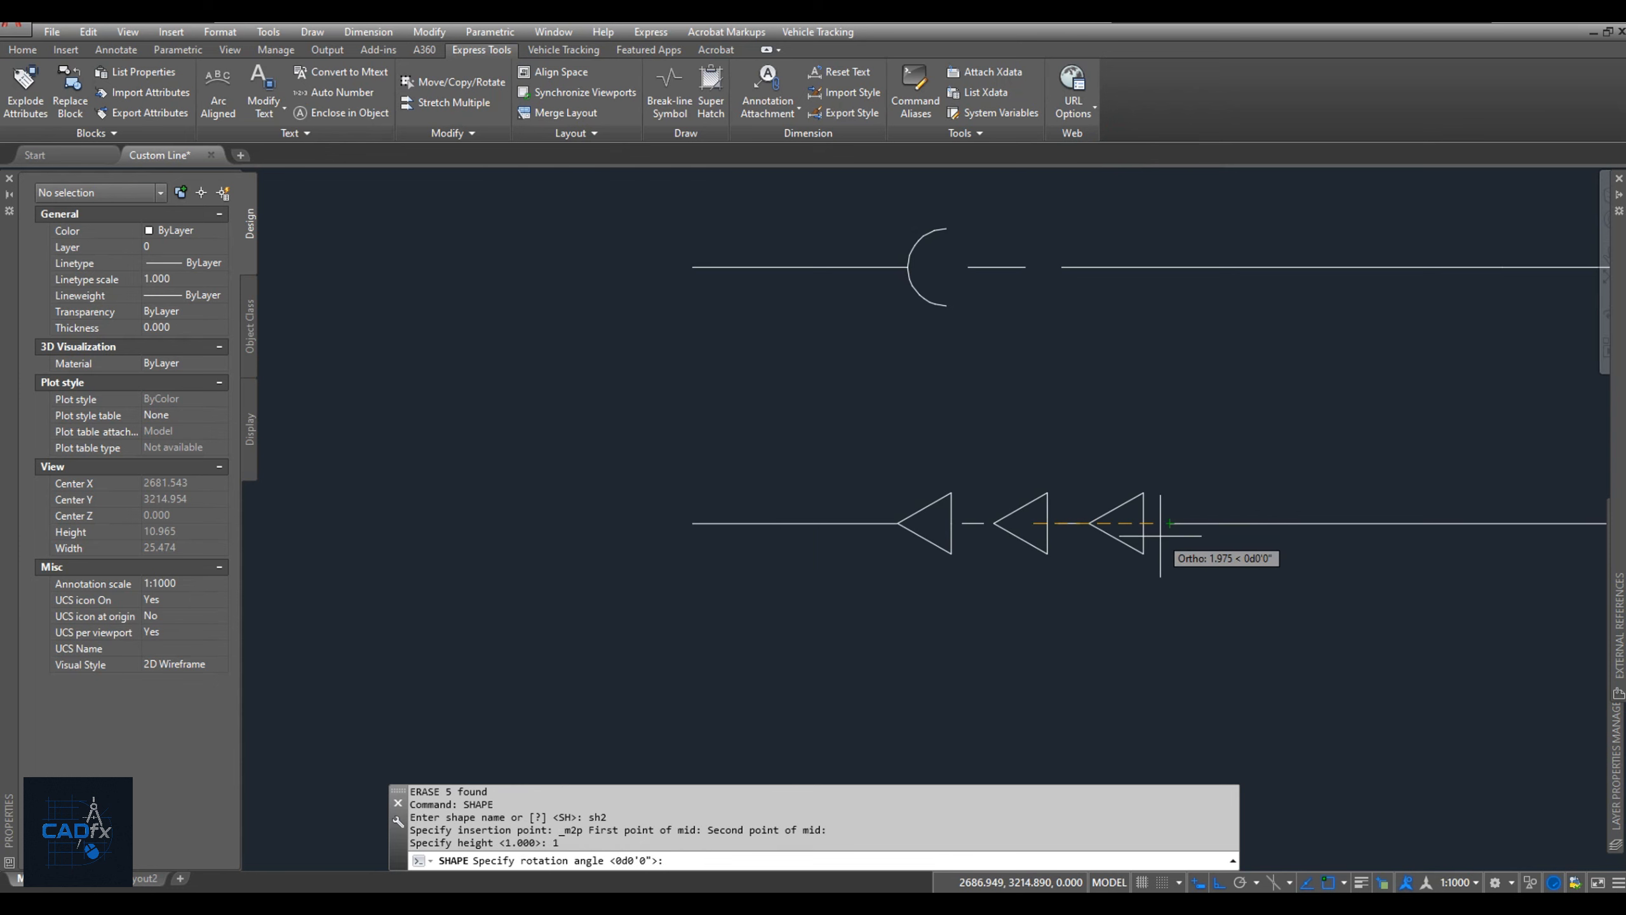
key(Return)
Start Make Linetype and save a new linetype file as CL 4.lin in the Custom LT folder.
click(964, 134)
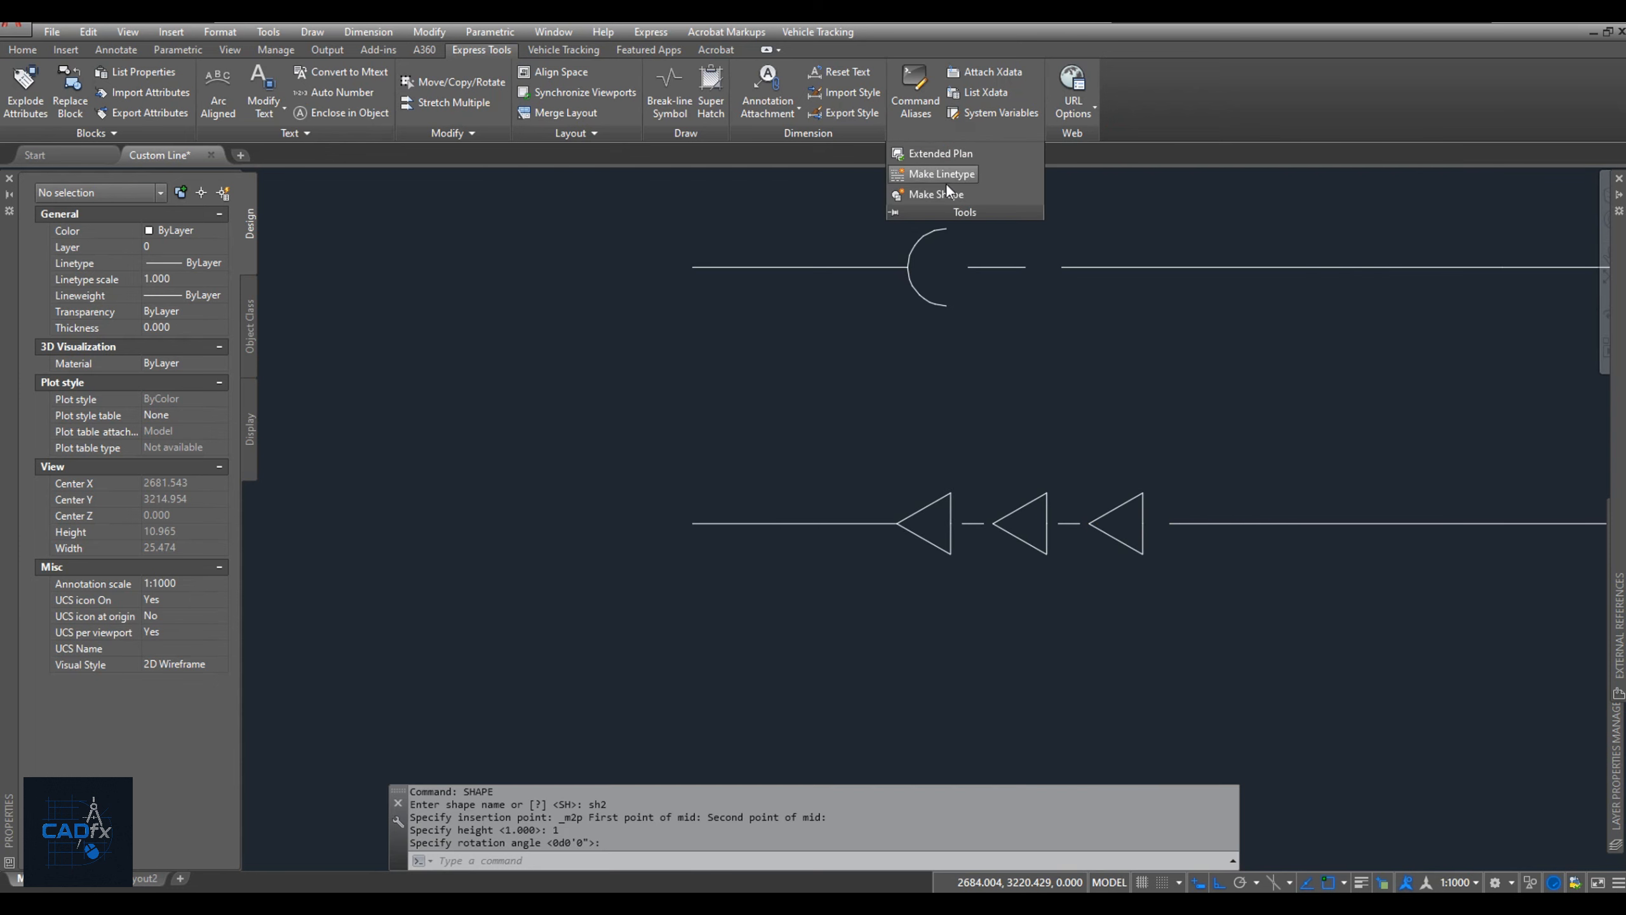
click(947, 204)
click(734, 618)
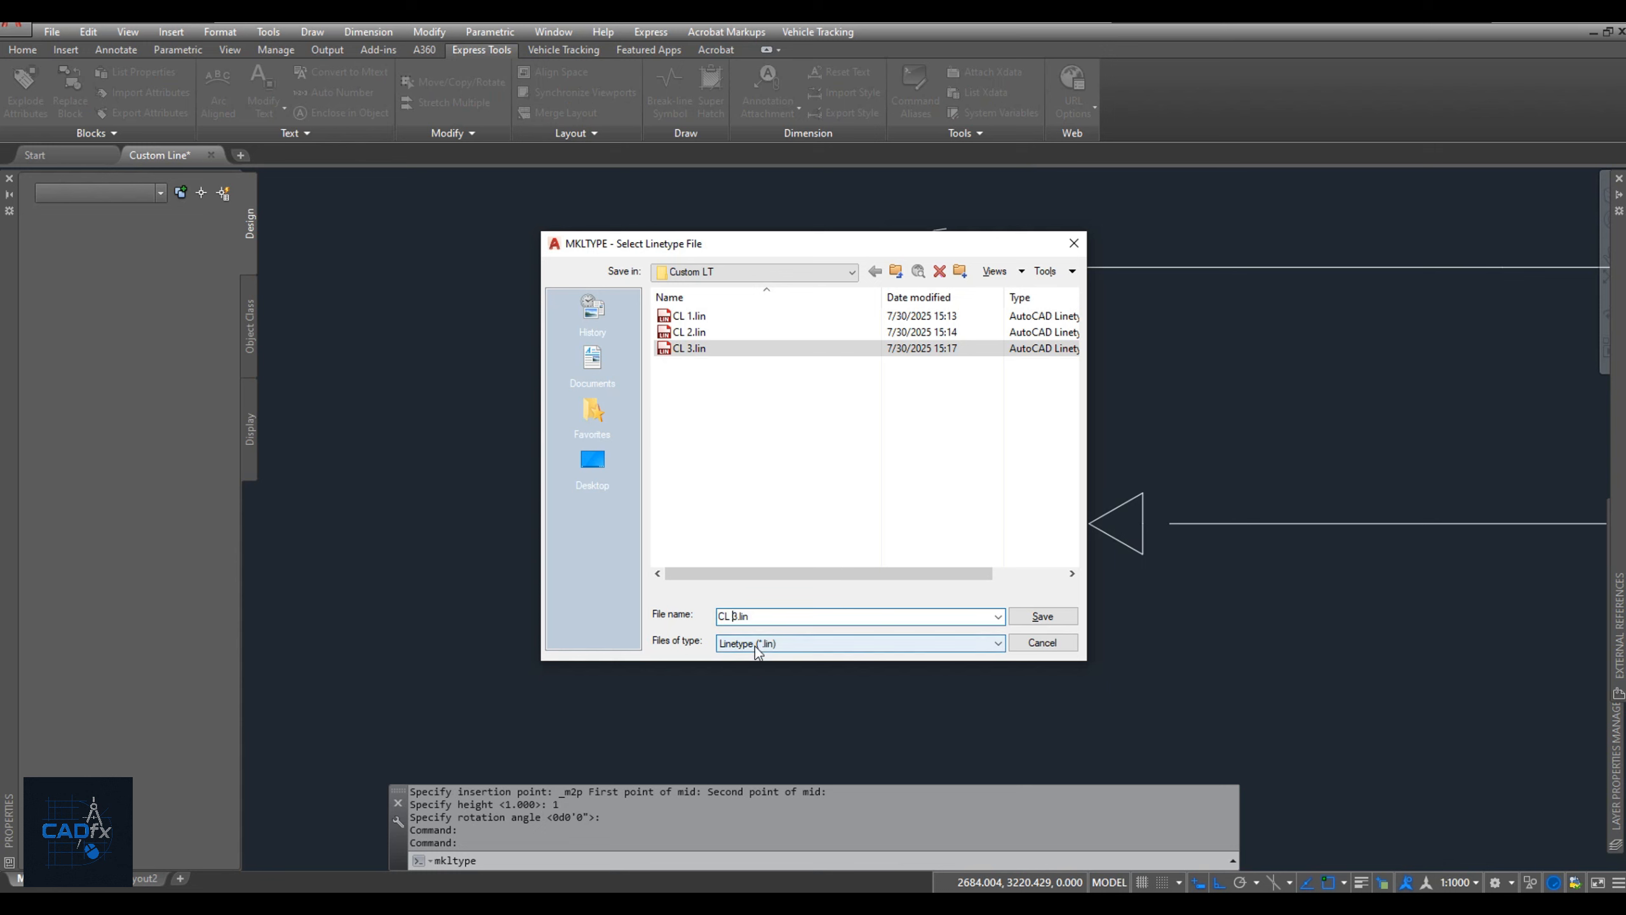
text(4)
key(Return)
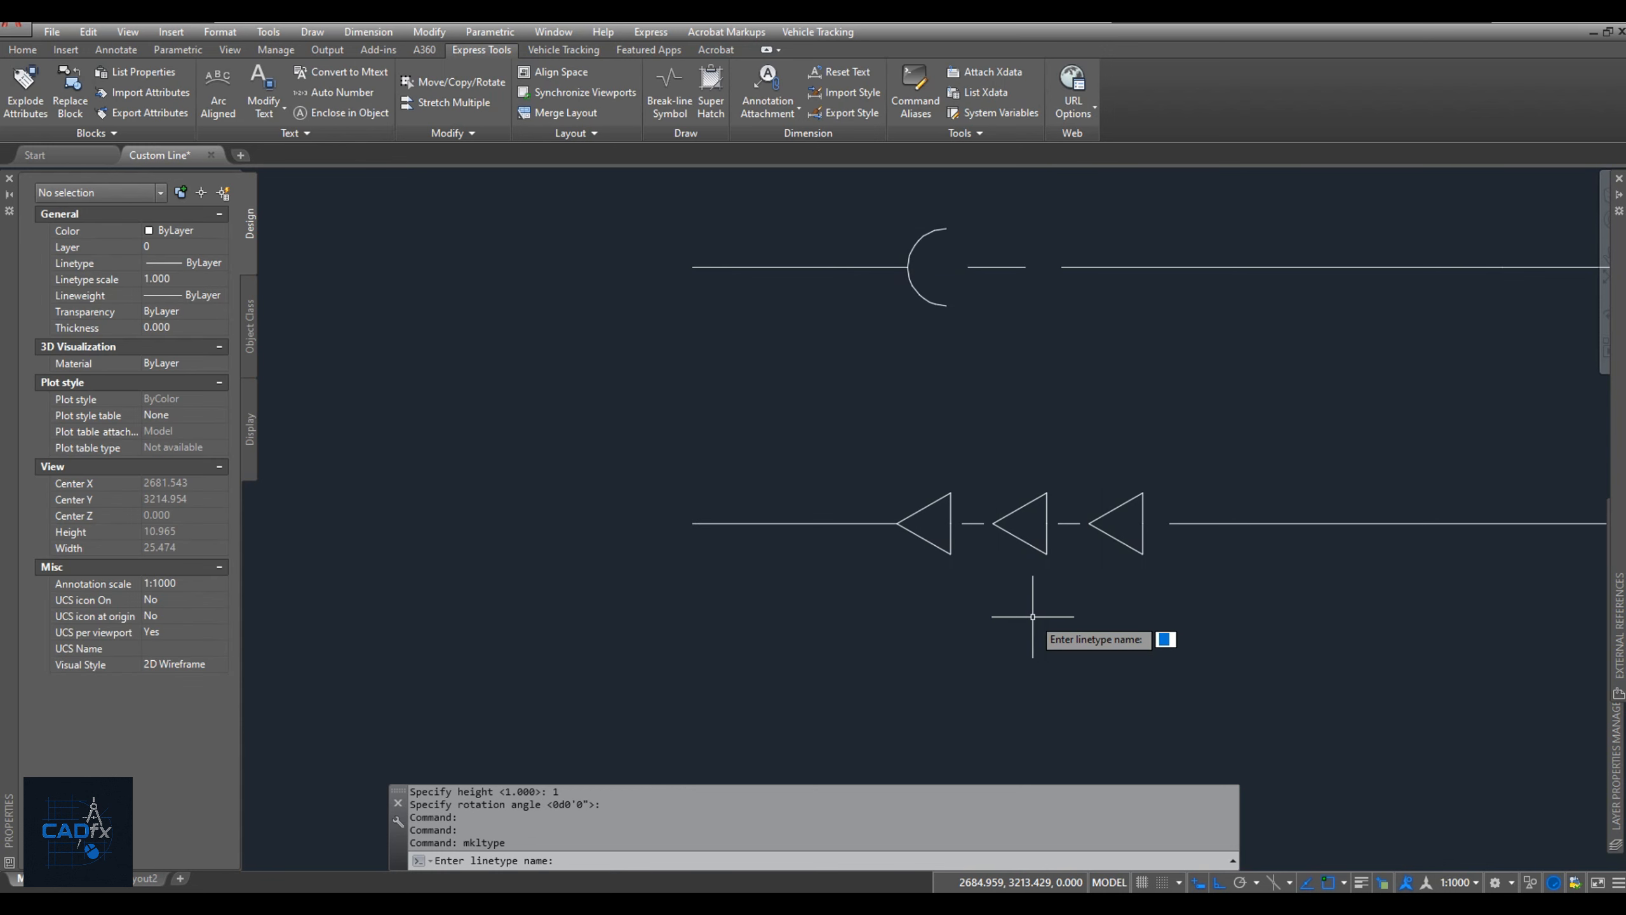
Name the linetype CL4 and enter the description "CL Shape 1".
text(CL4)
key(Return)
text(CL Shape 1)
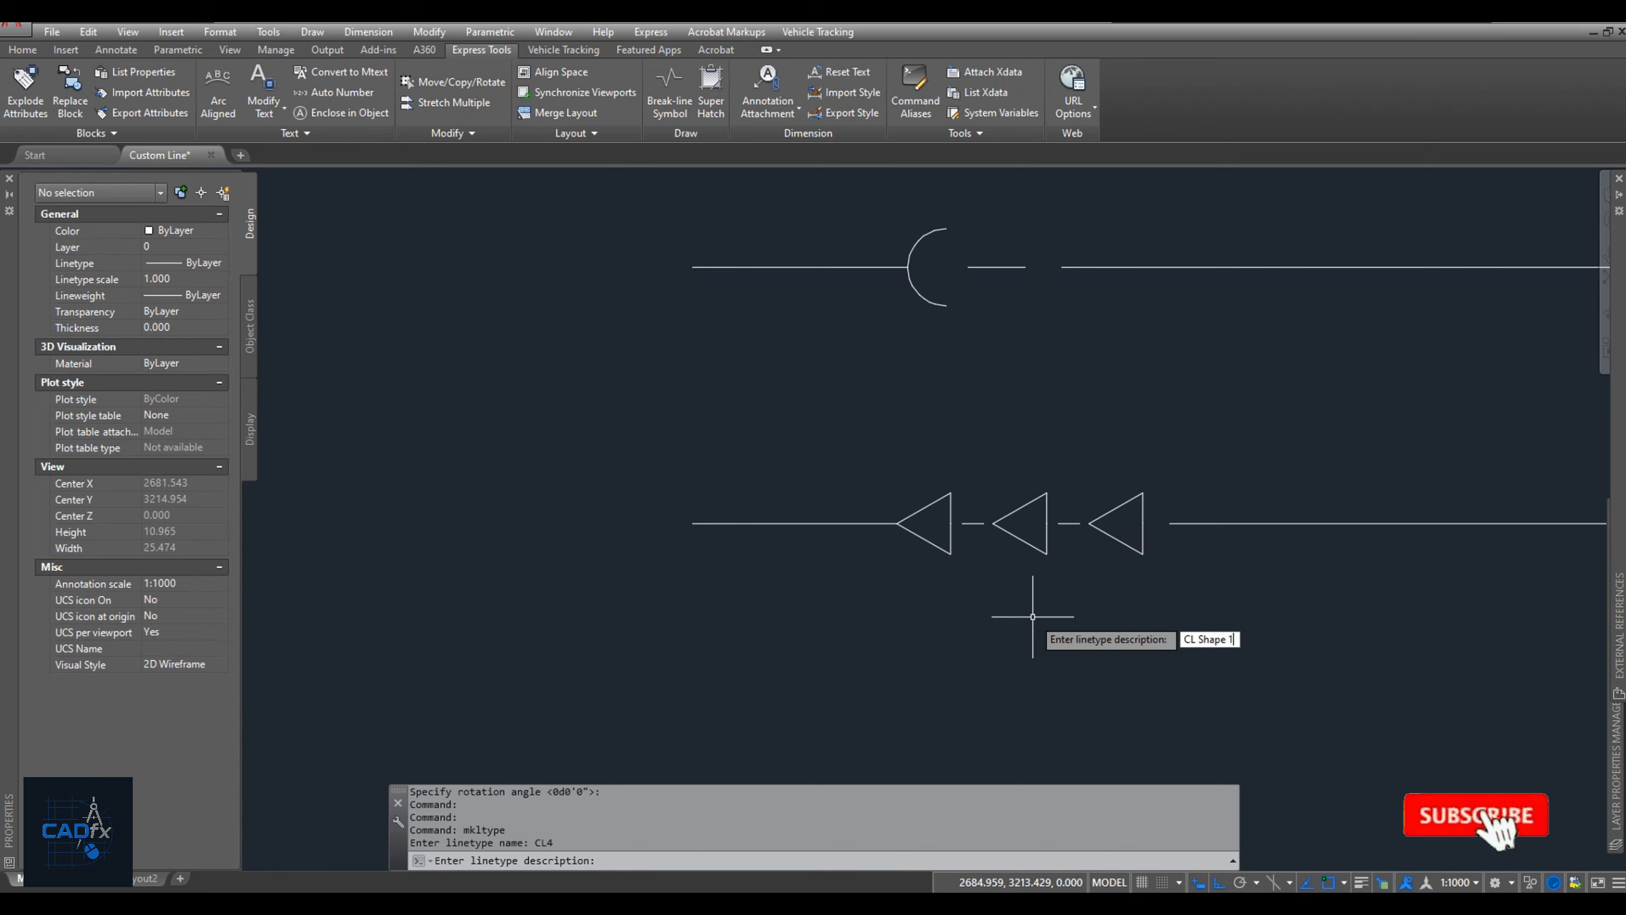
key(Return)
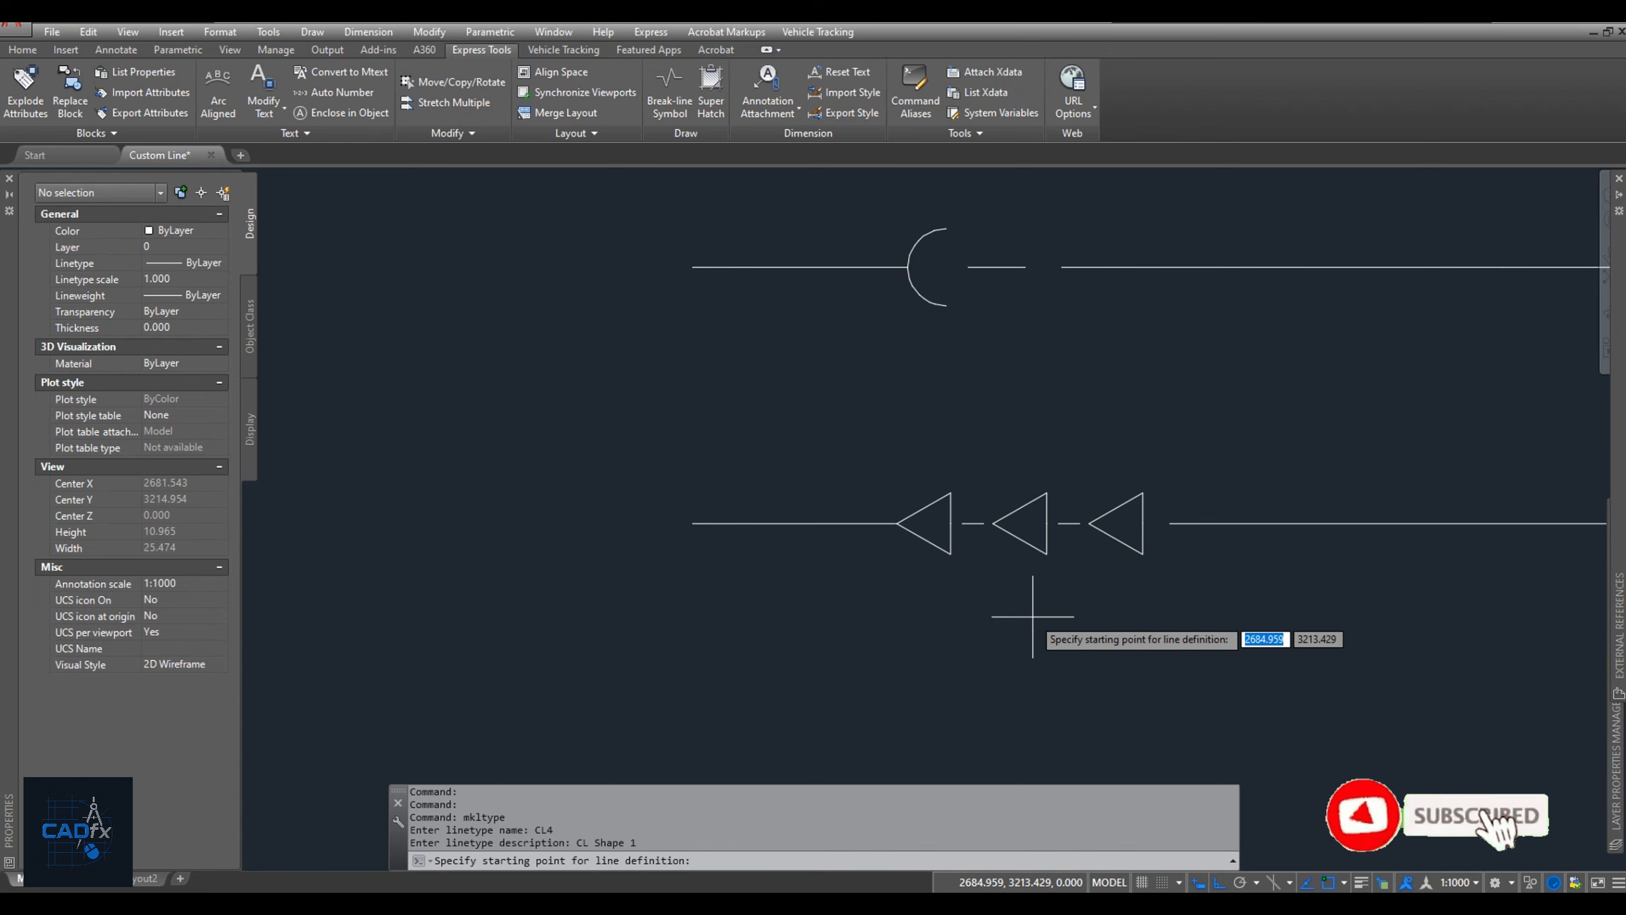
Define the linetype from the short line's outer end to the long line's start, selecting the short line and the triangle shape.
click(693, 523)
click(1170, 523)
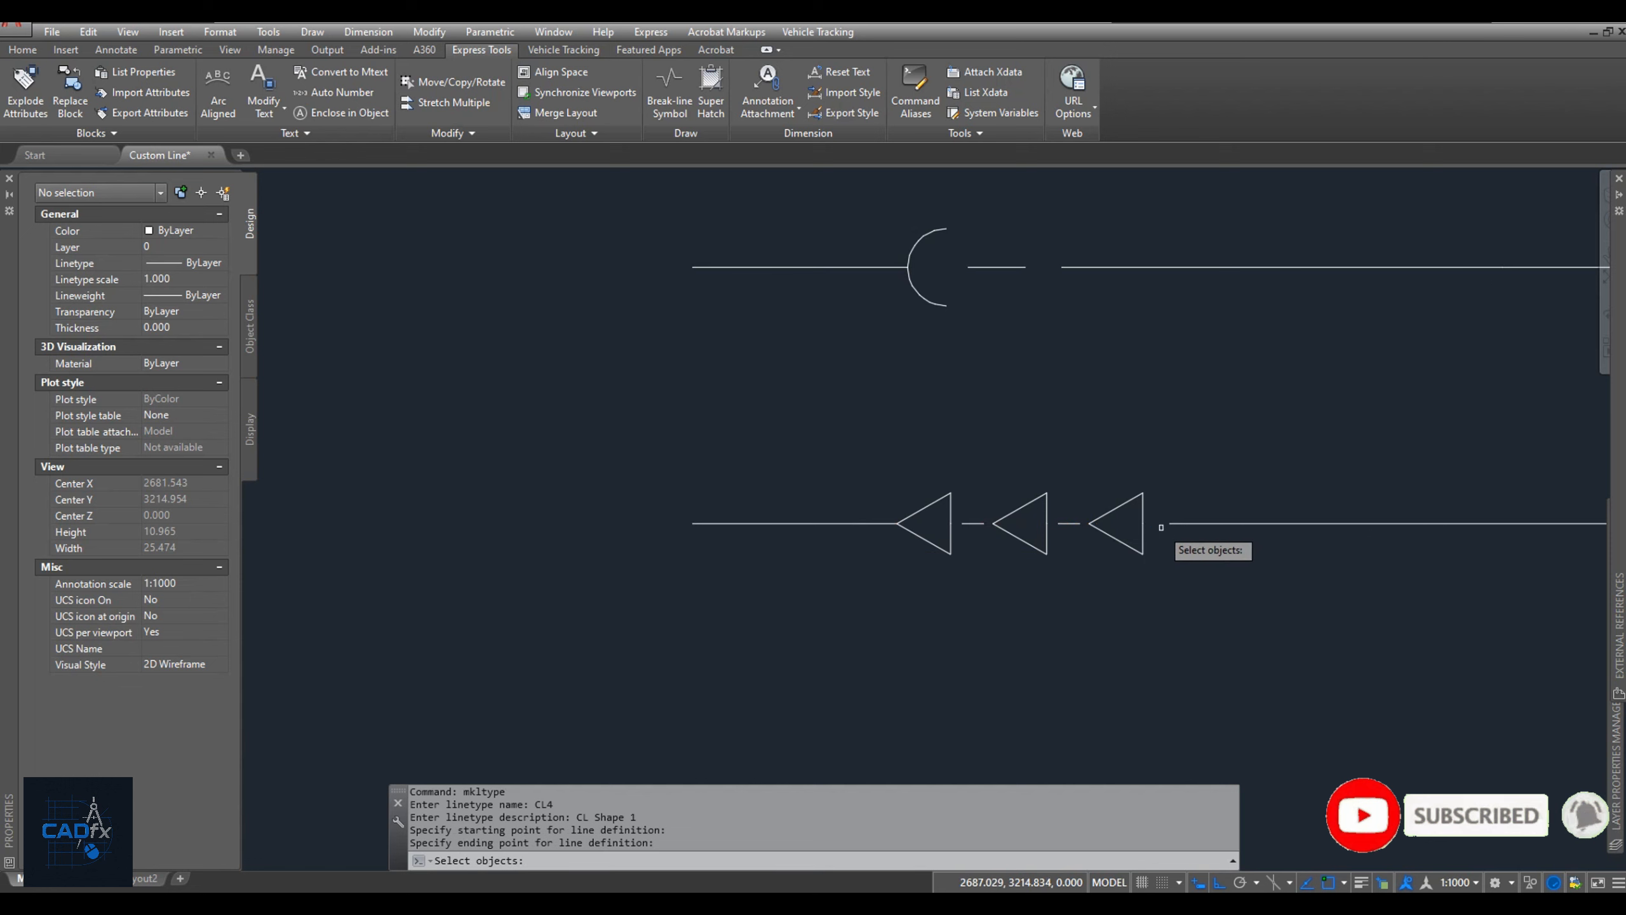
click(1128, 588)
click(861, 493)
key(Return)
Apply the CL4 linetype to the plain green line below the other three custom-linetype samples.
scroll(859, 495, down, 4)
middle_drag(708, 530, 972, 525)
scroll(971, 525, down, 4)
click(951, 507)
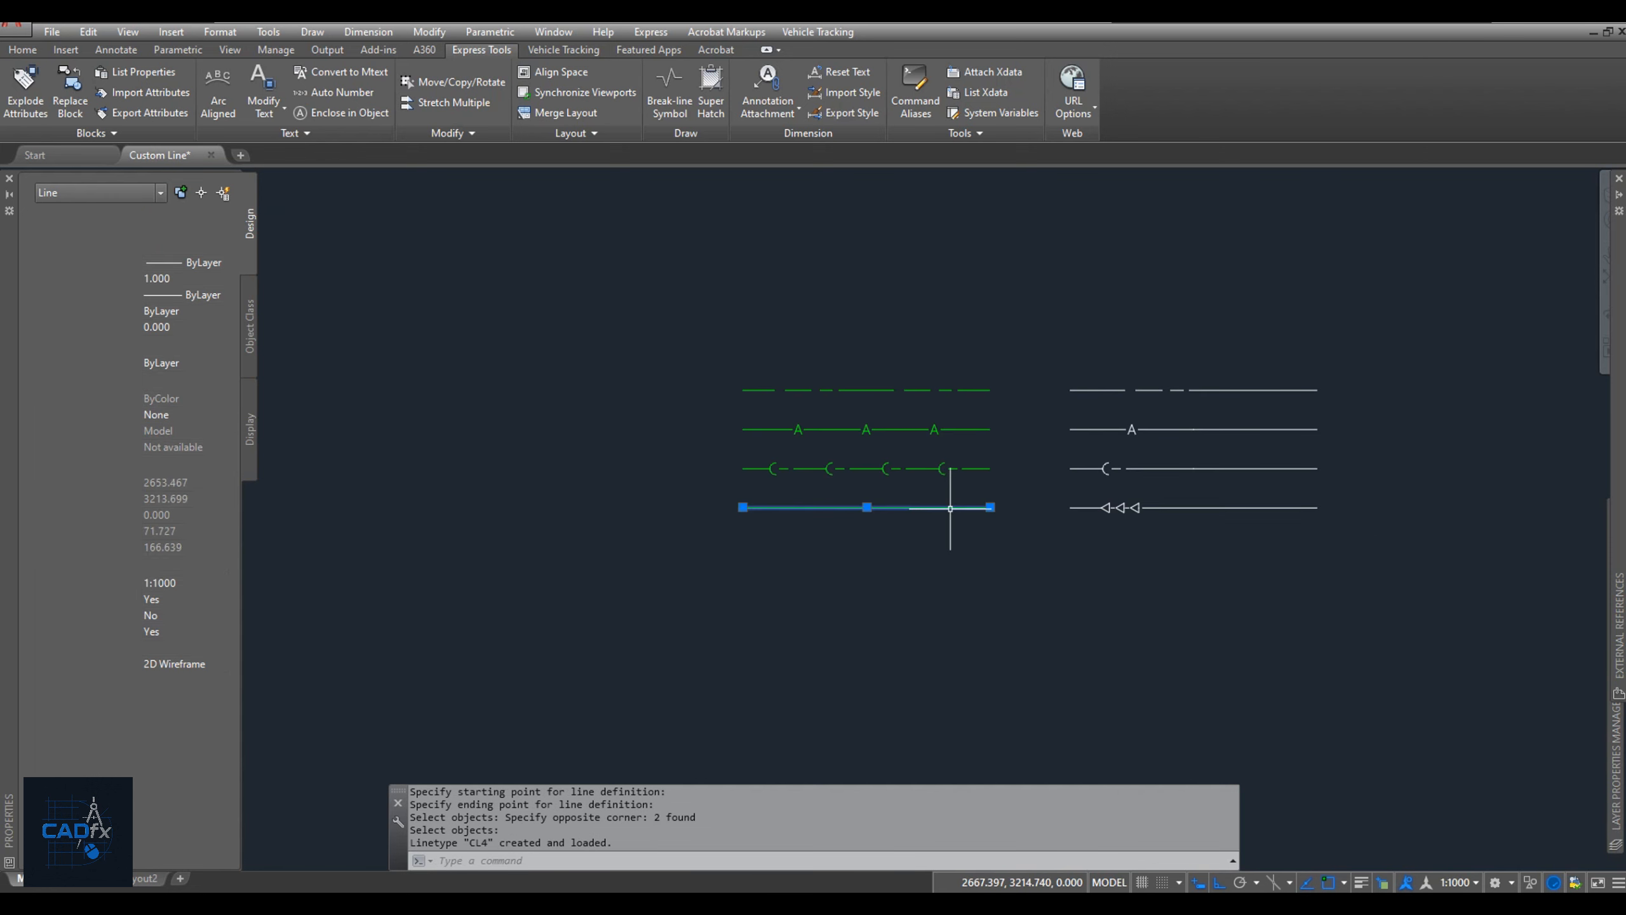
click(185, 263)
click(187, 386)
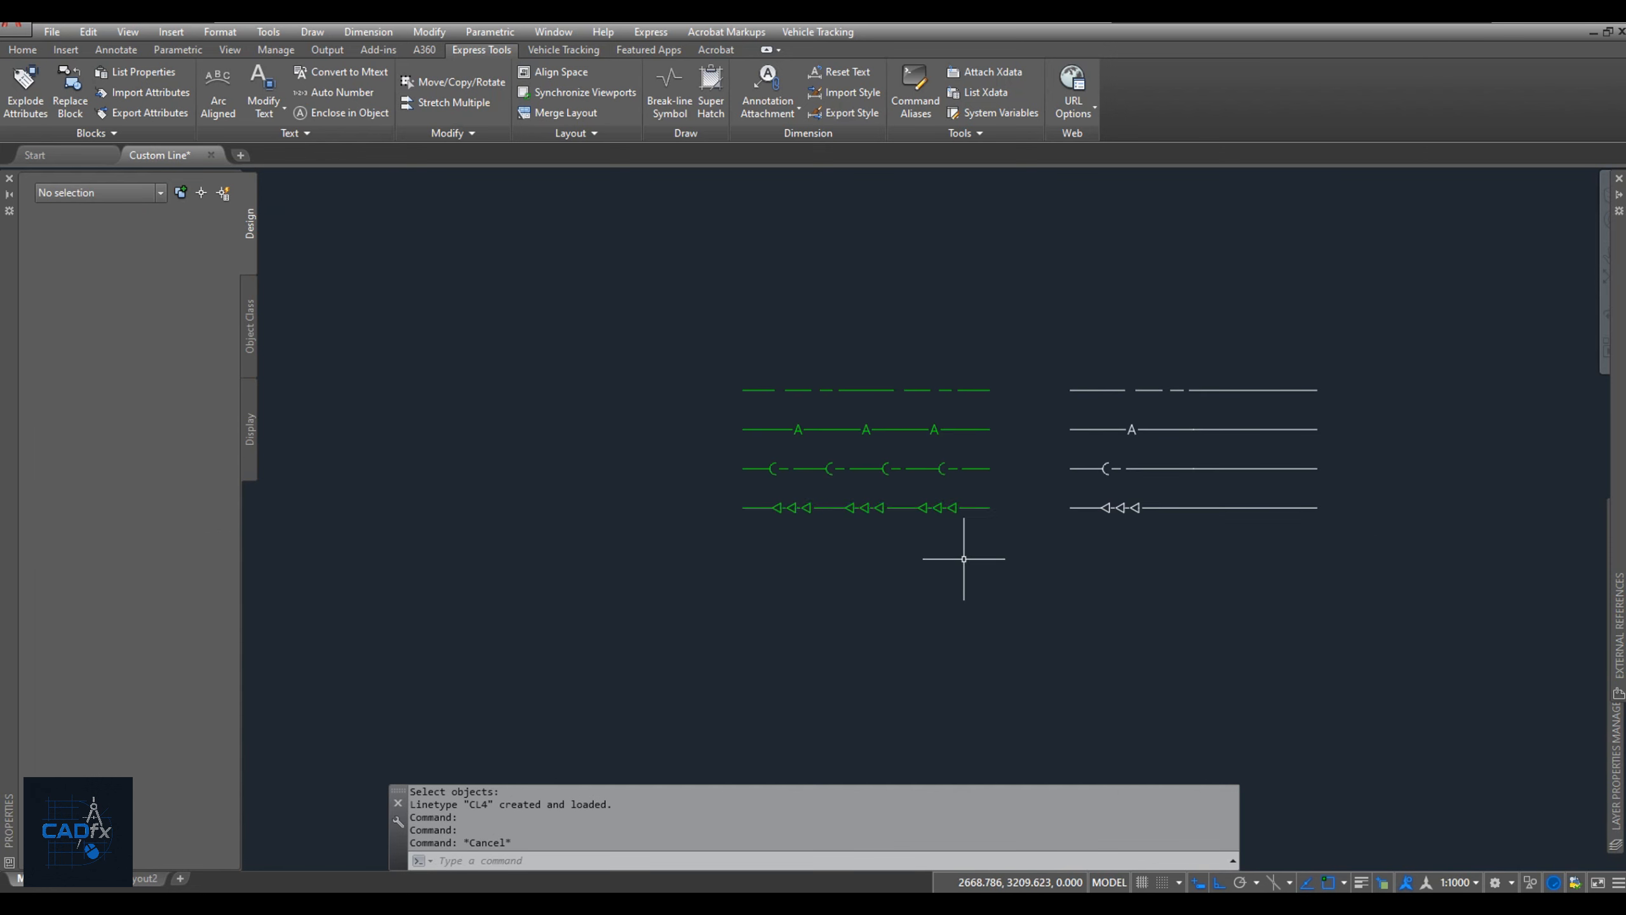
key(Escape)
scroll(961, 563, up, 3)
click(1356, 230)
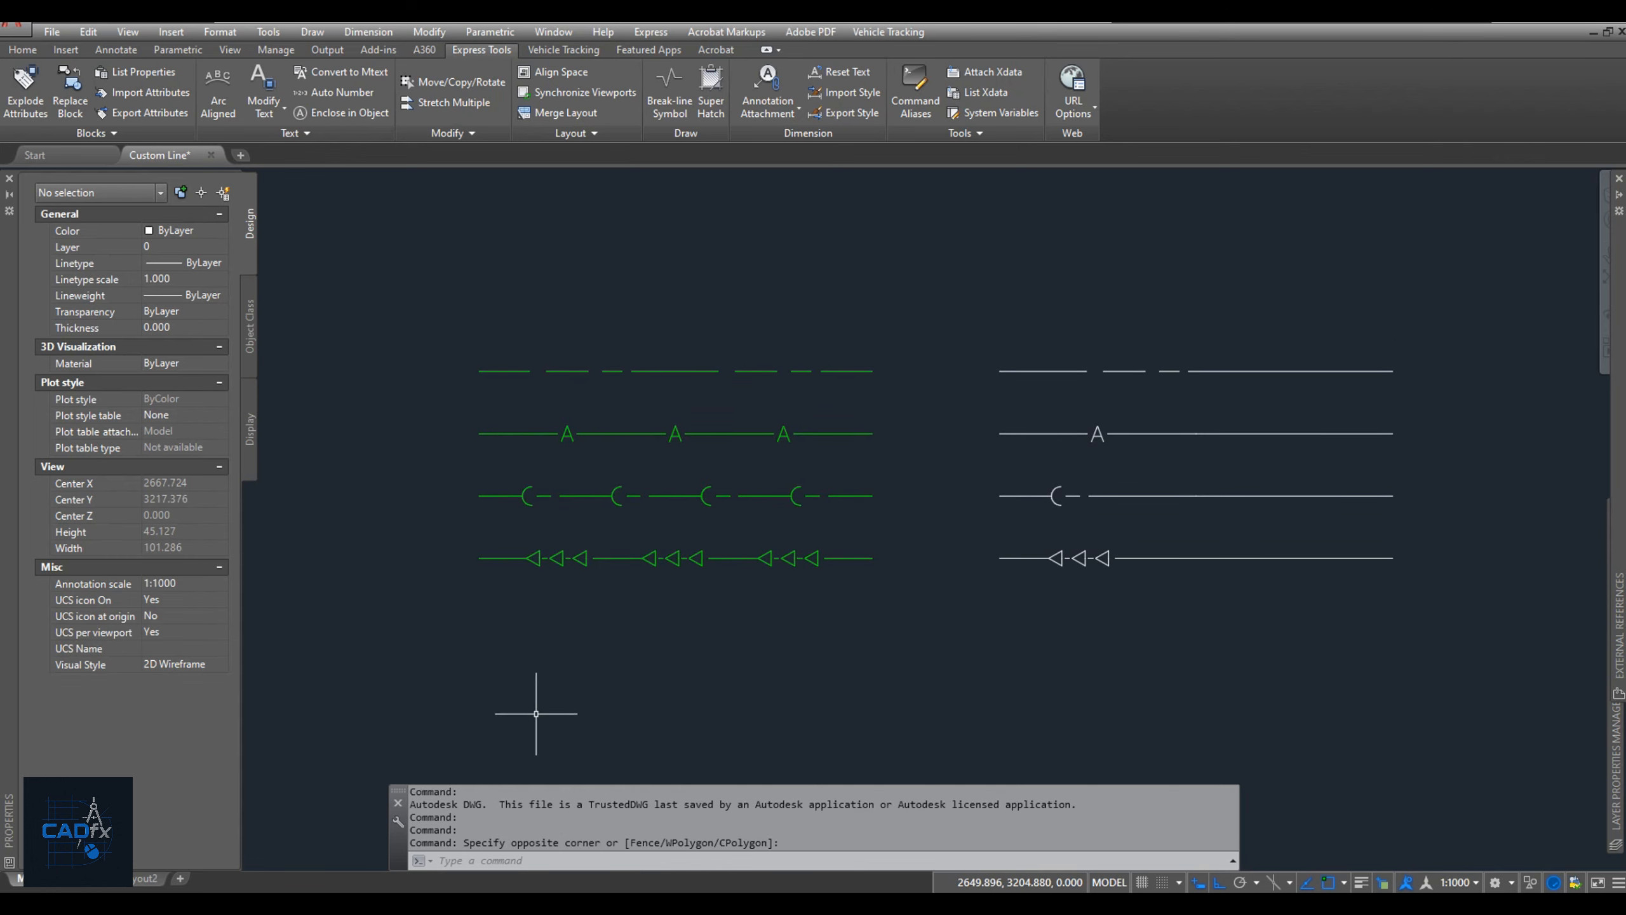
Switch to the Custom LT folder in File Explorer and open CL 1.lin through CL 4.lin together in Notepad.
mouse_move(493, 902)
click(496, 849)
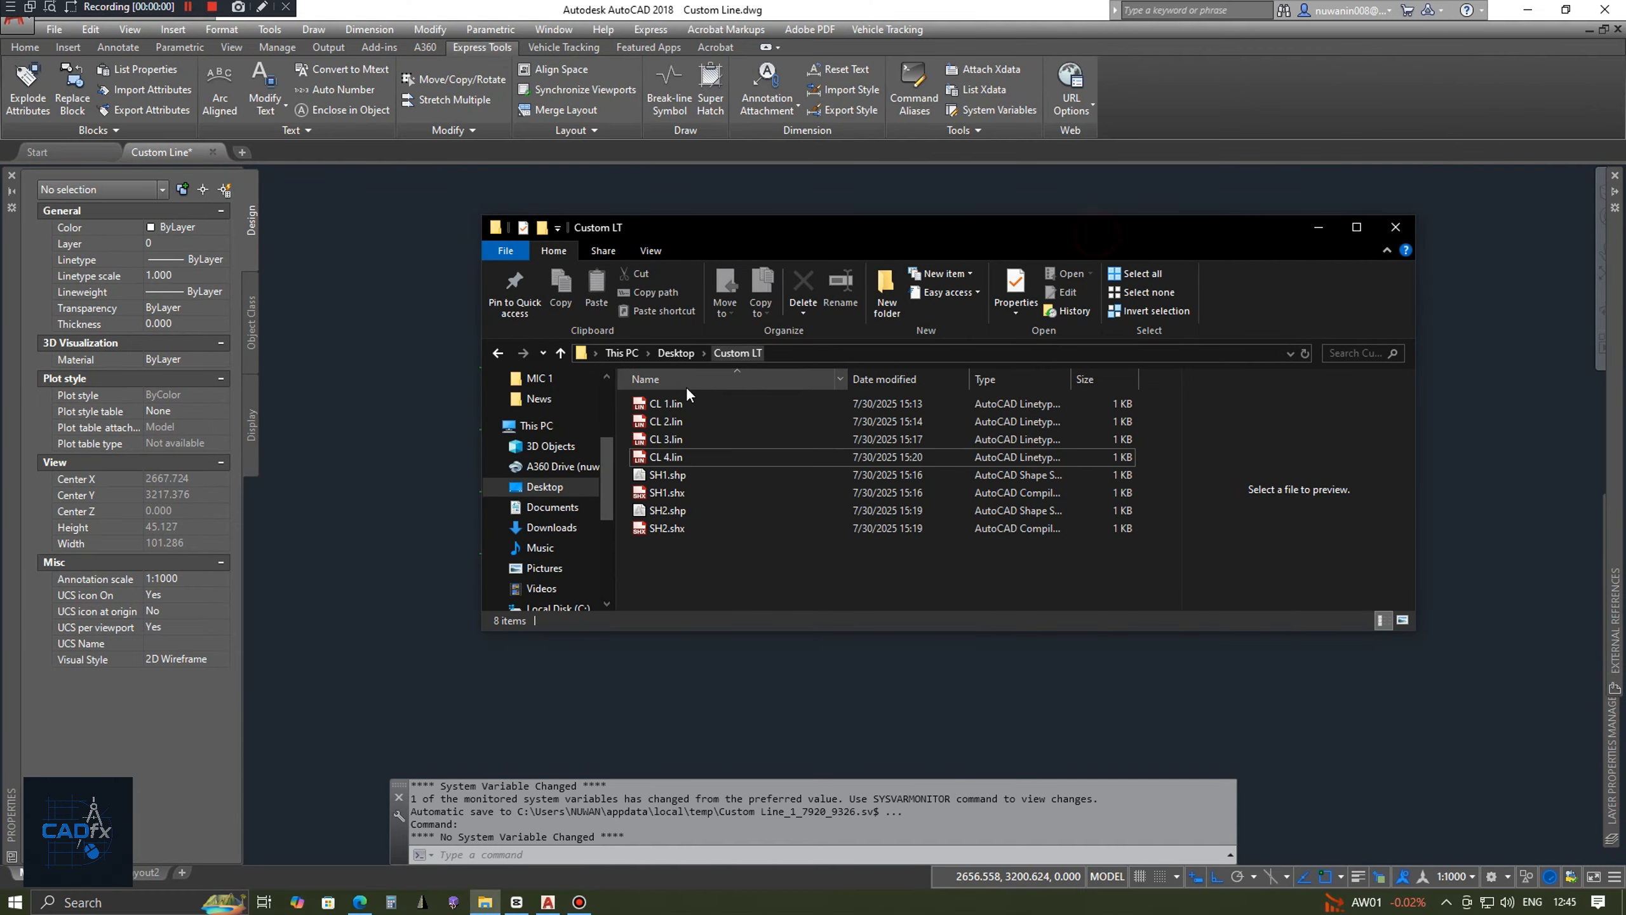
click(669, 456)
shift+click(668, 405)
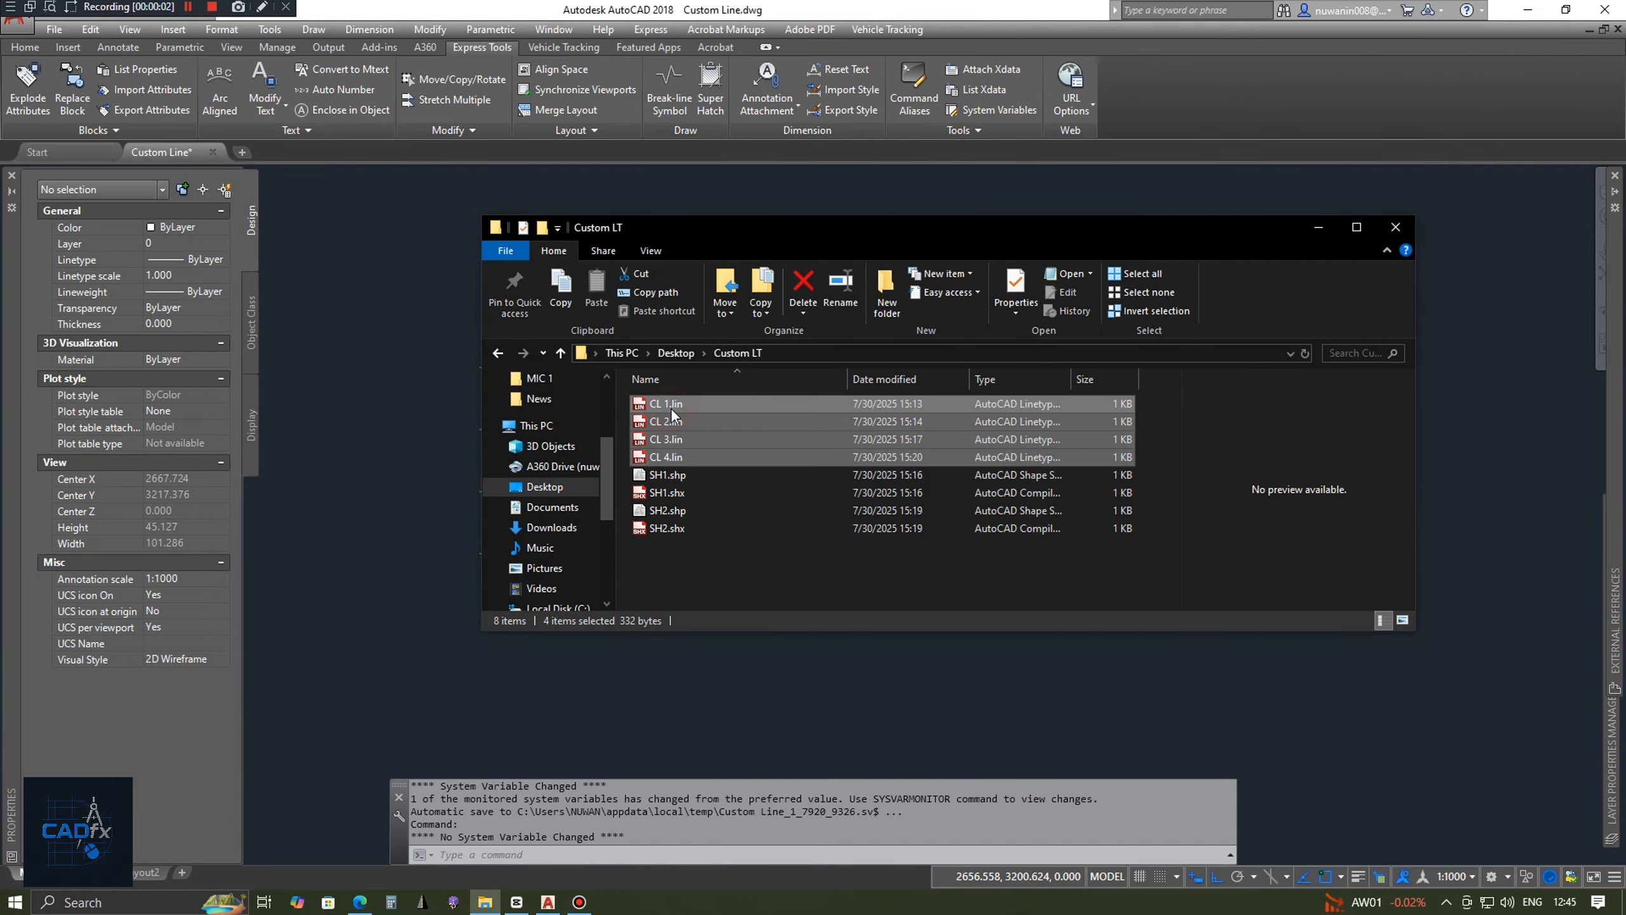
right_click(671, 409)
click(697, 417)
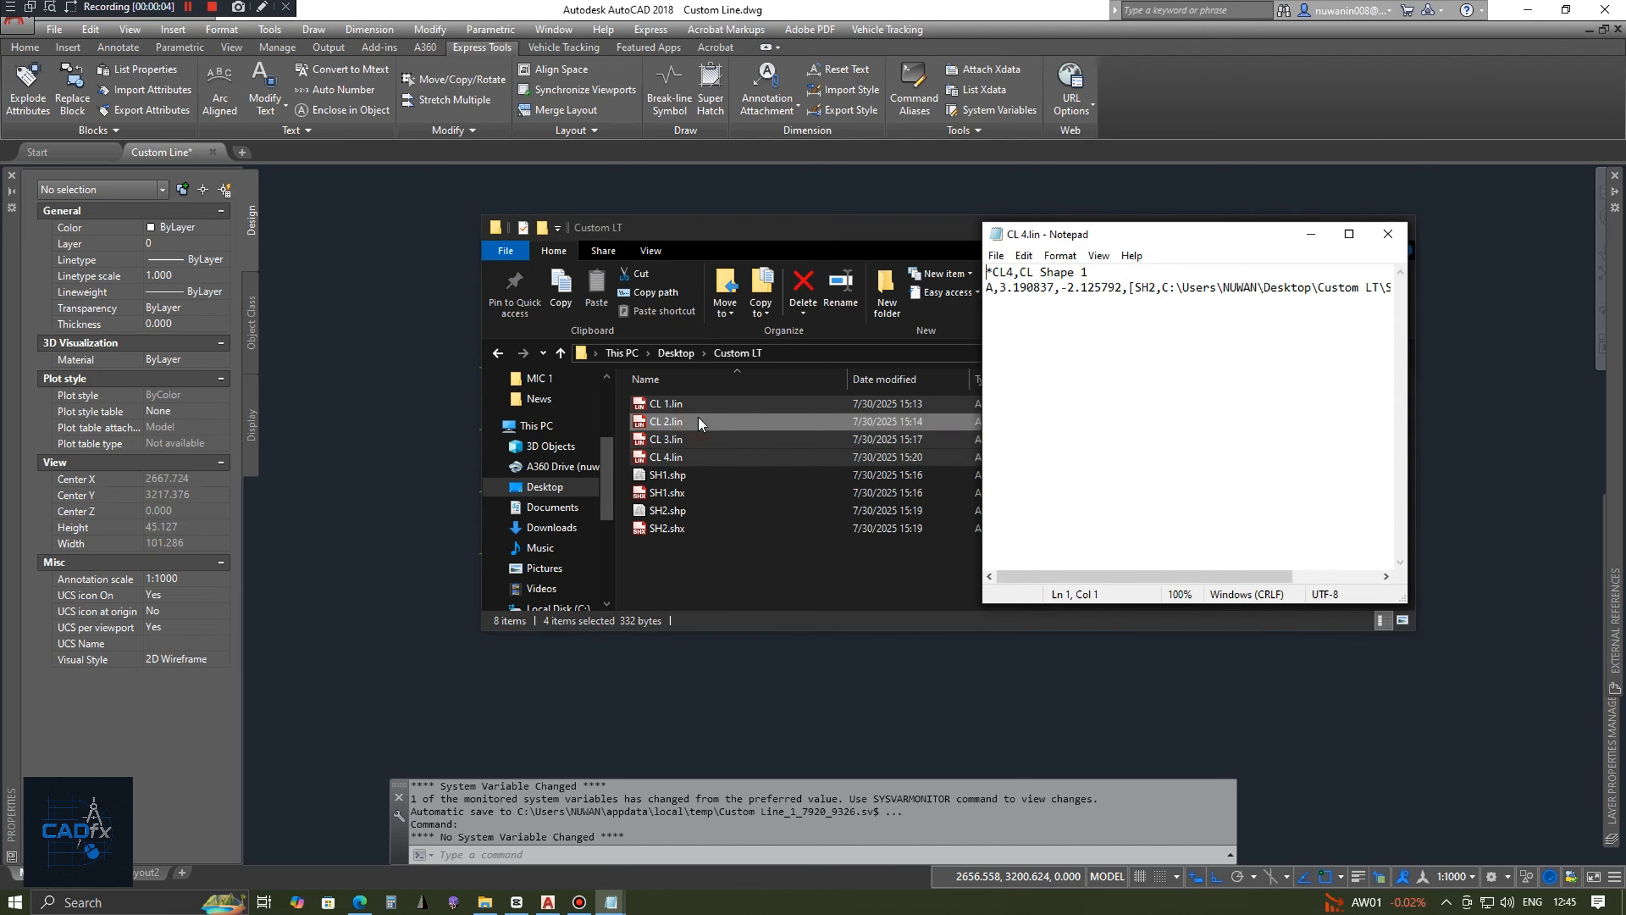
Spread the four Notepad windows apart so that each linetype definition can be read.
drag(1139, 238, 870, 331)
click(1140, 234)
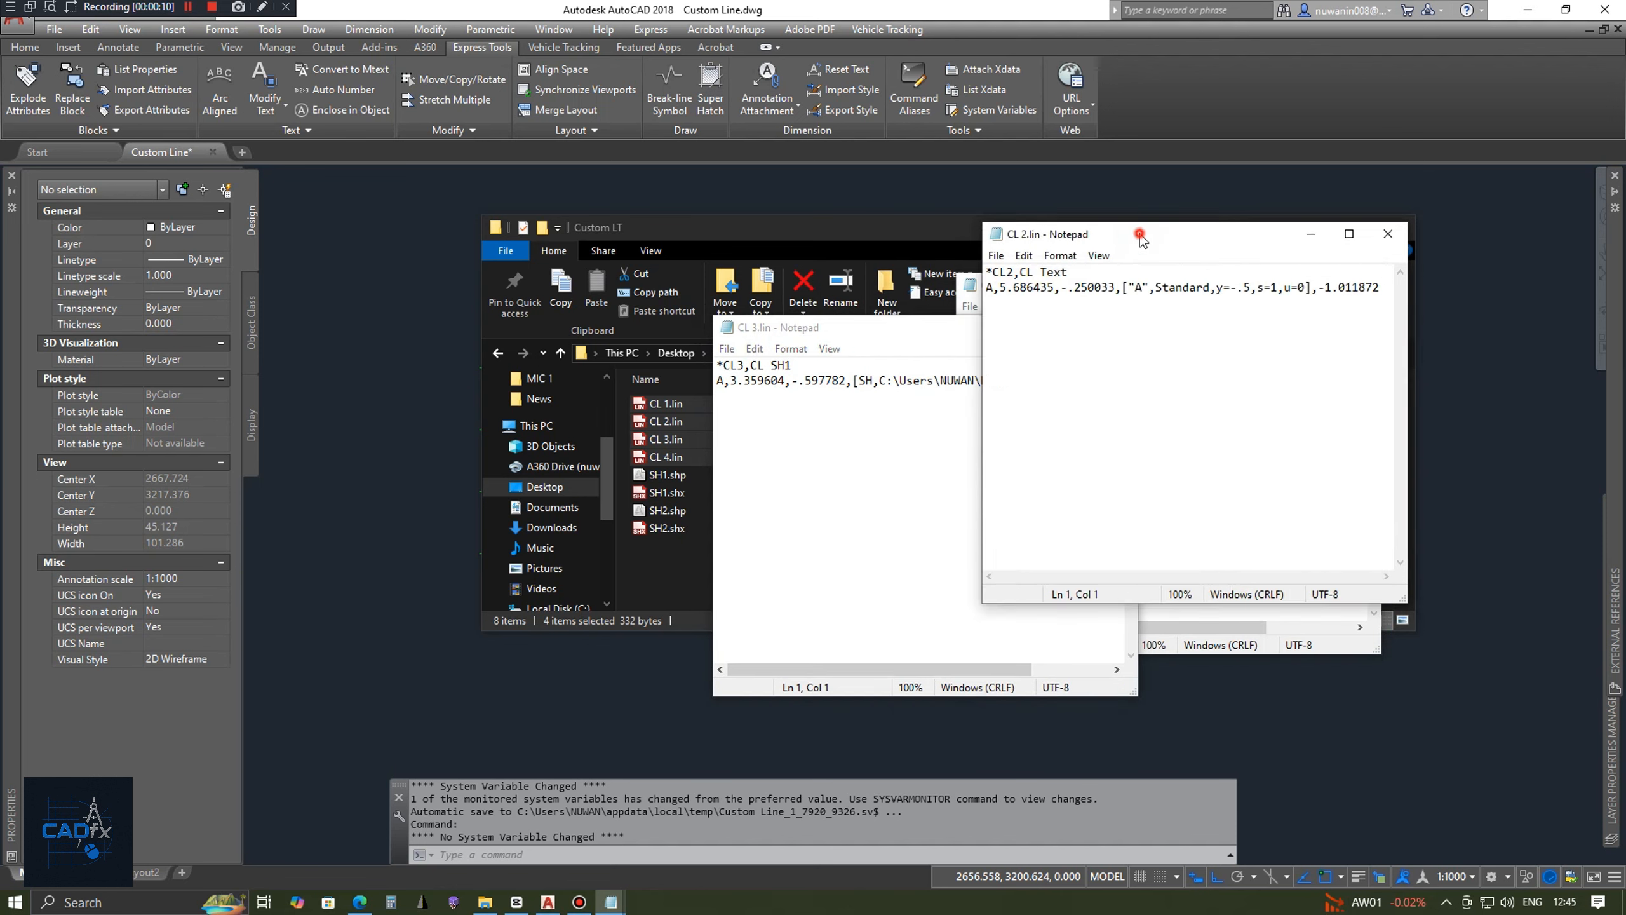
drag(1140, 235, 800, 405)
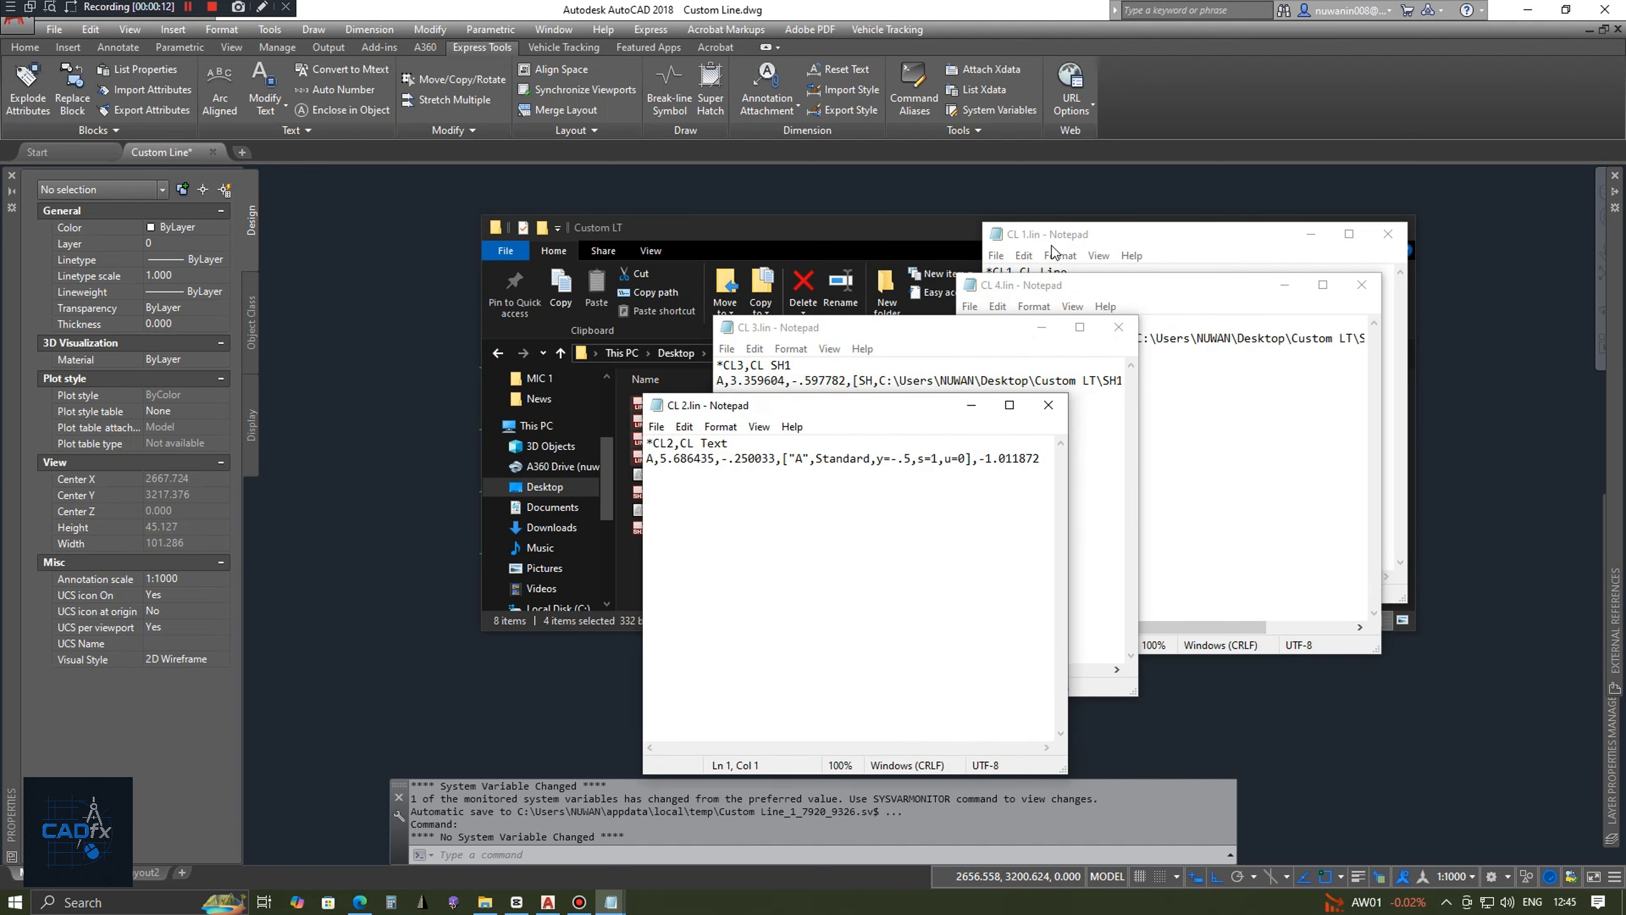
drag(1052, 242, 594, 299)
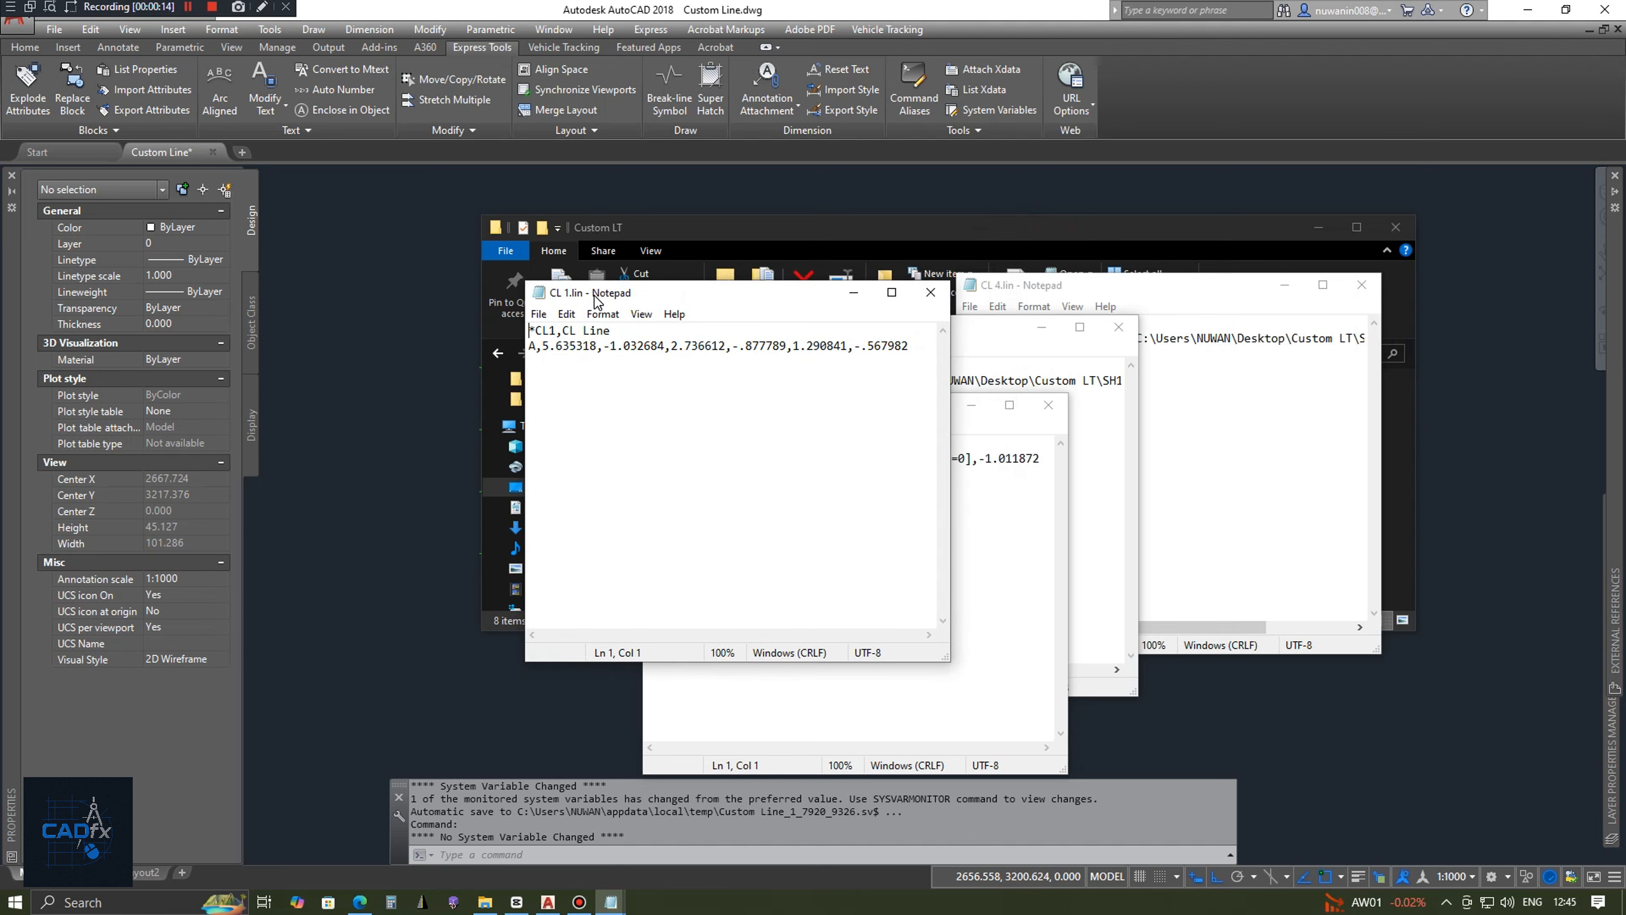
Copy the whole CL2 definition from CL 2.lin to the end of CL 1.lin and close CL 2.lin.
click(965, 424)
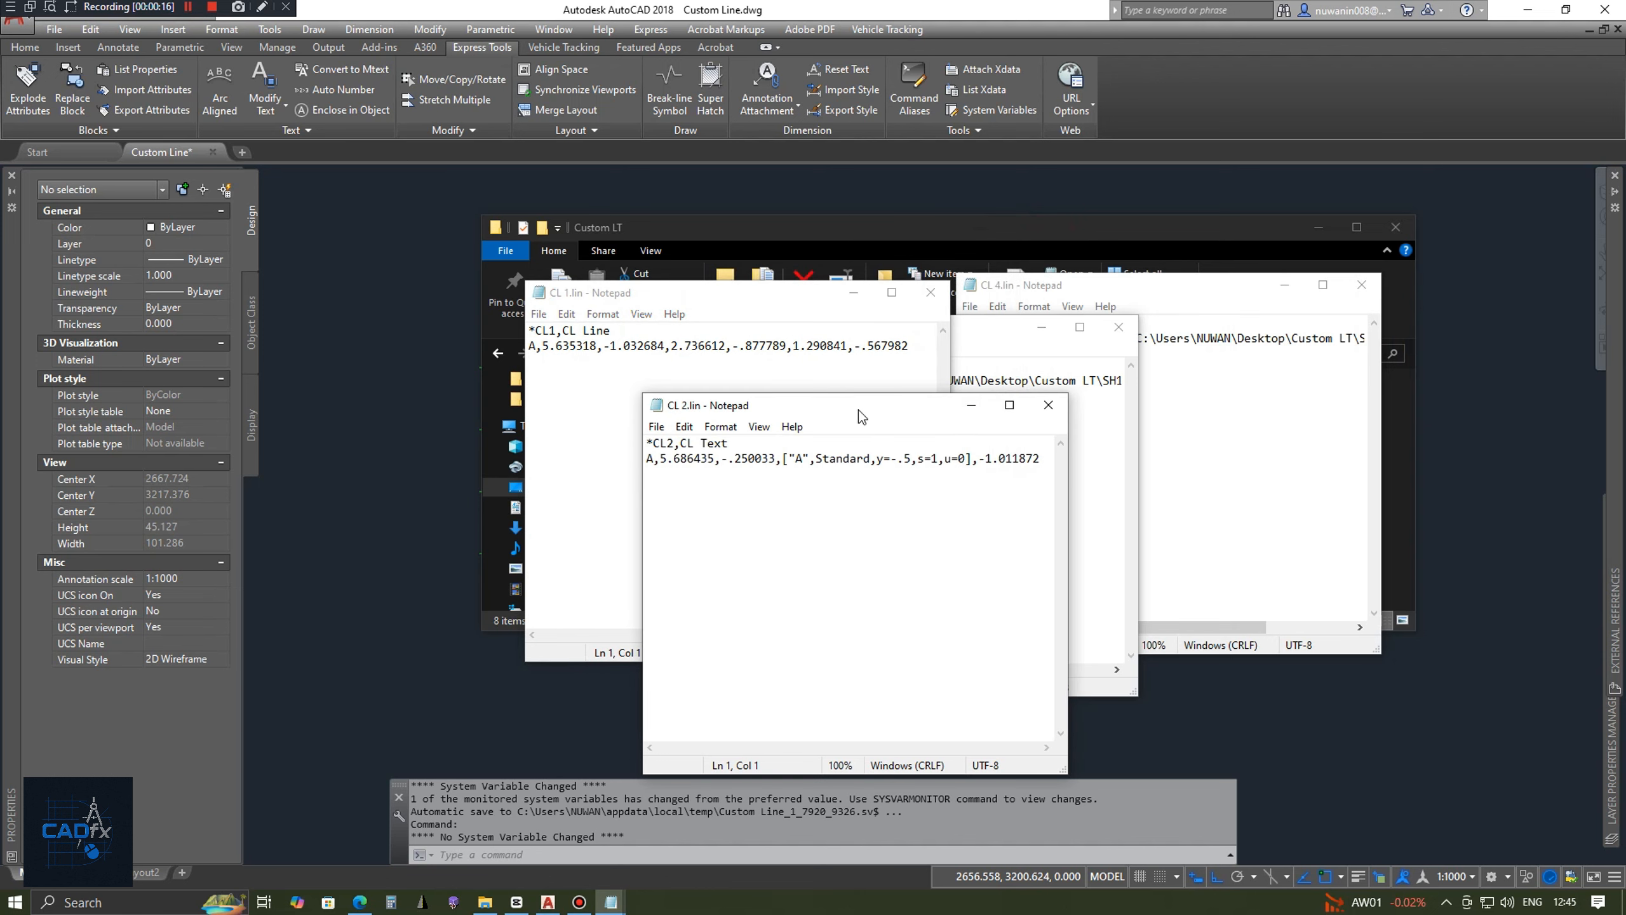
click(933, 479)
key(ctrl+a)
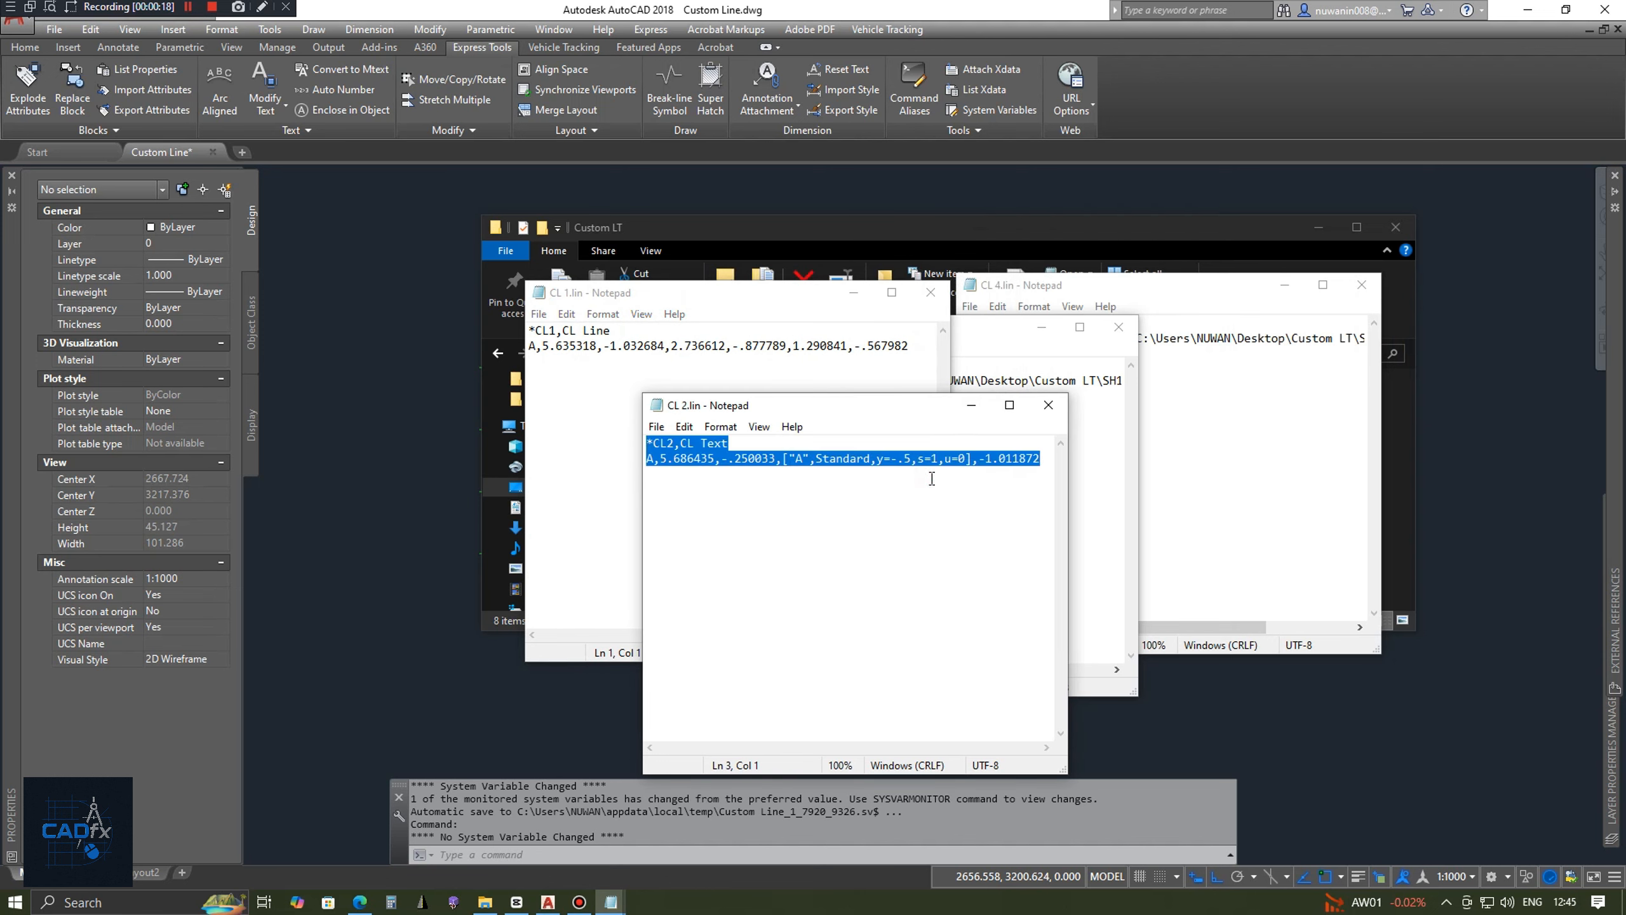
key(ctrl+c)
click(540, 371)
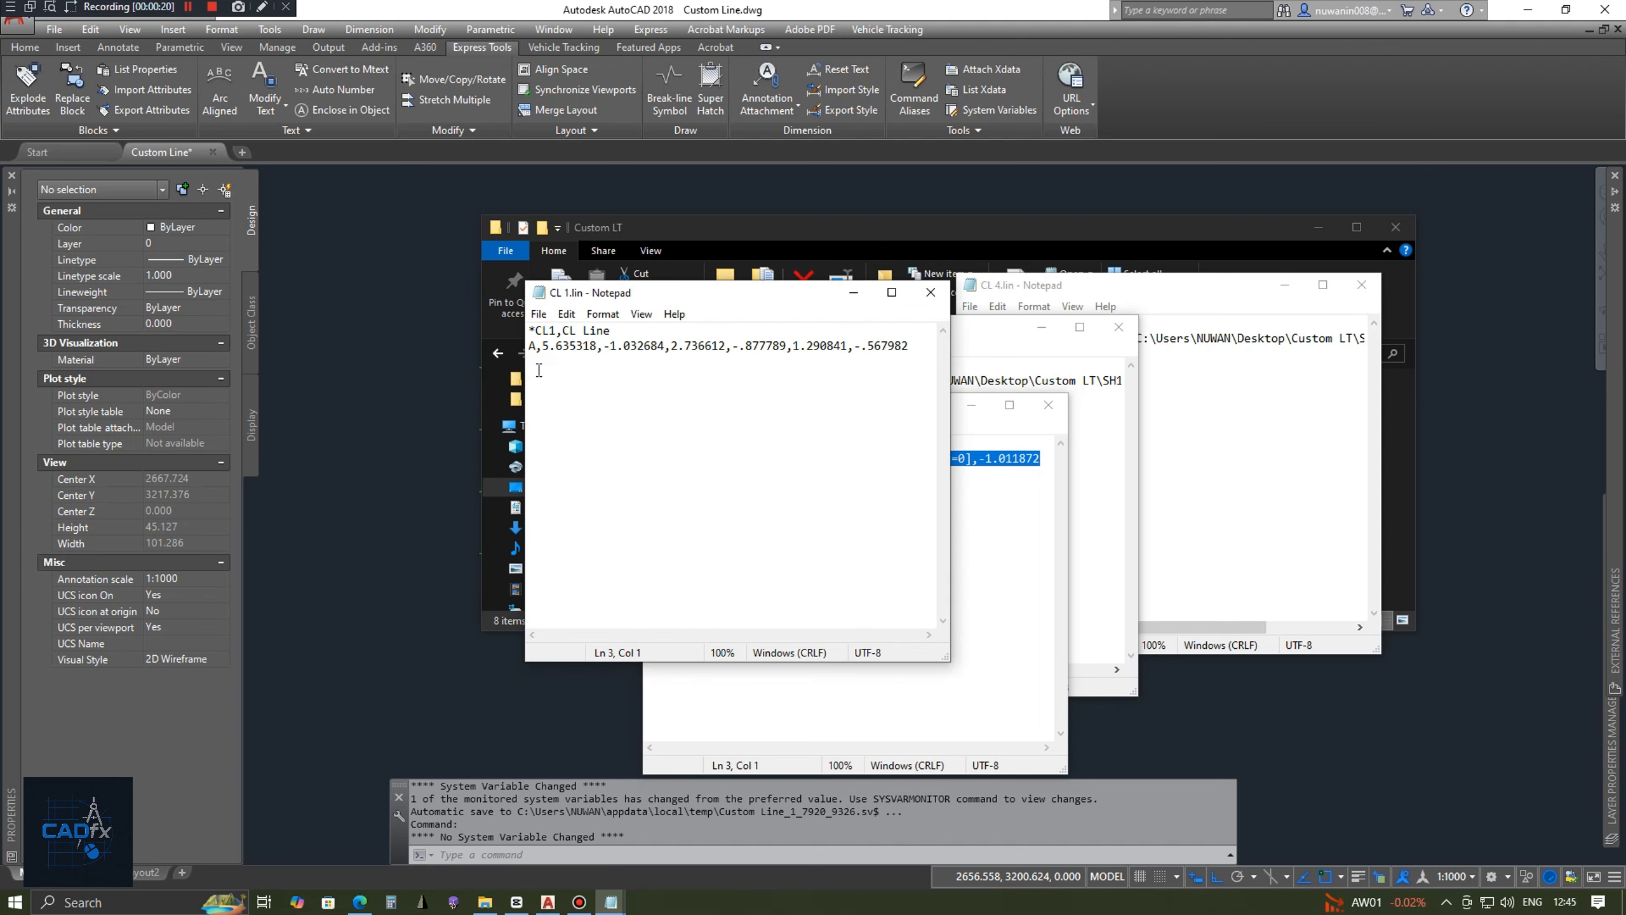
key(ctrl+v)
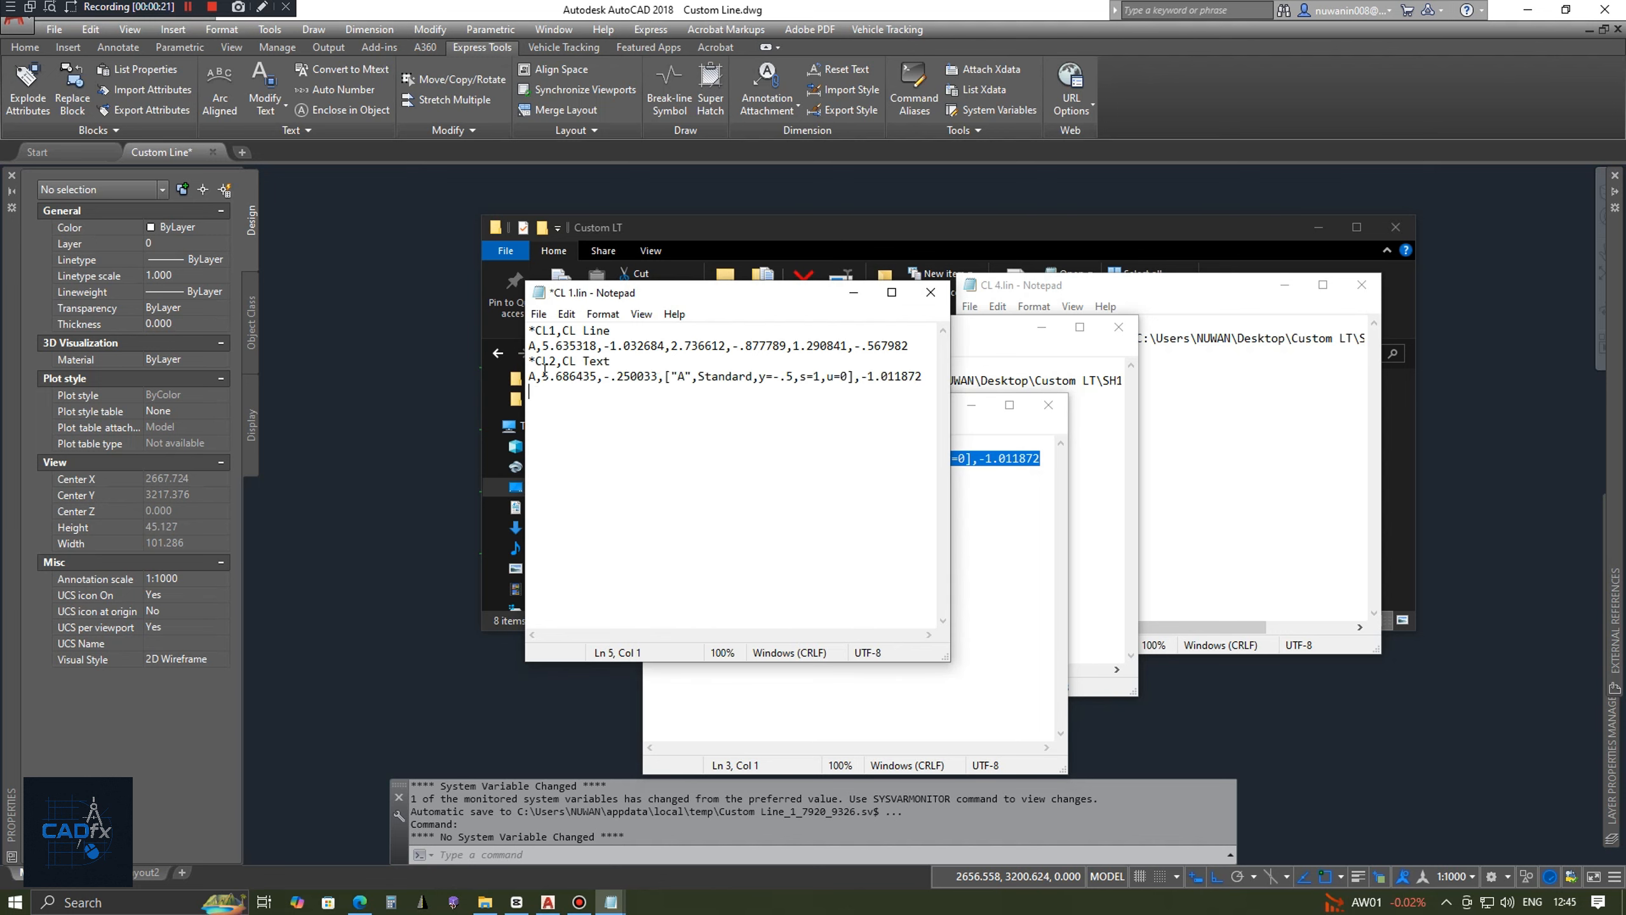
click(1048, 404)
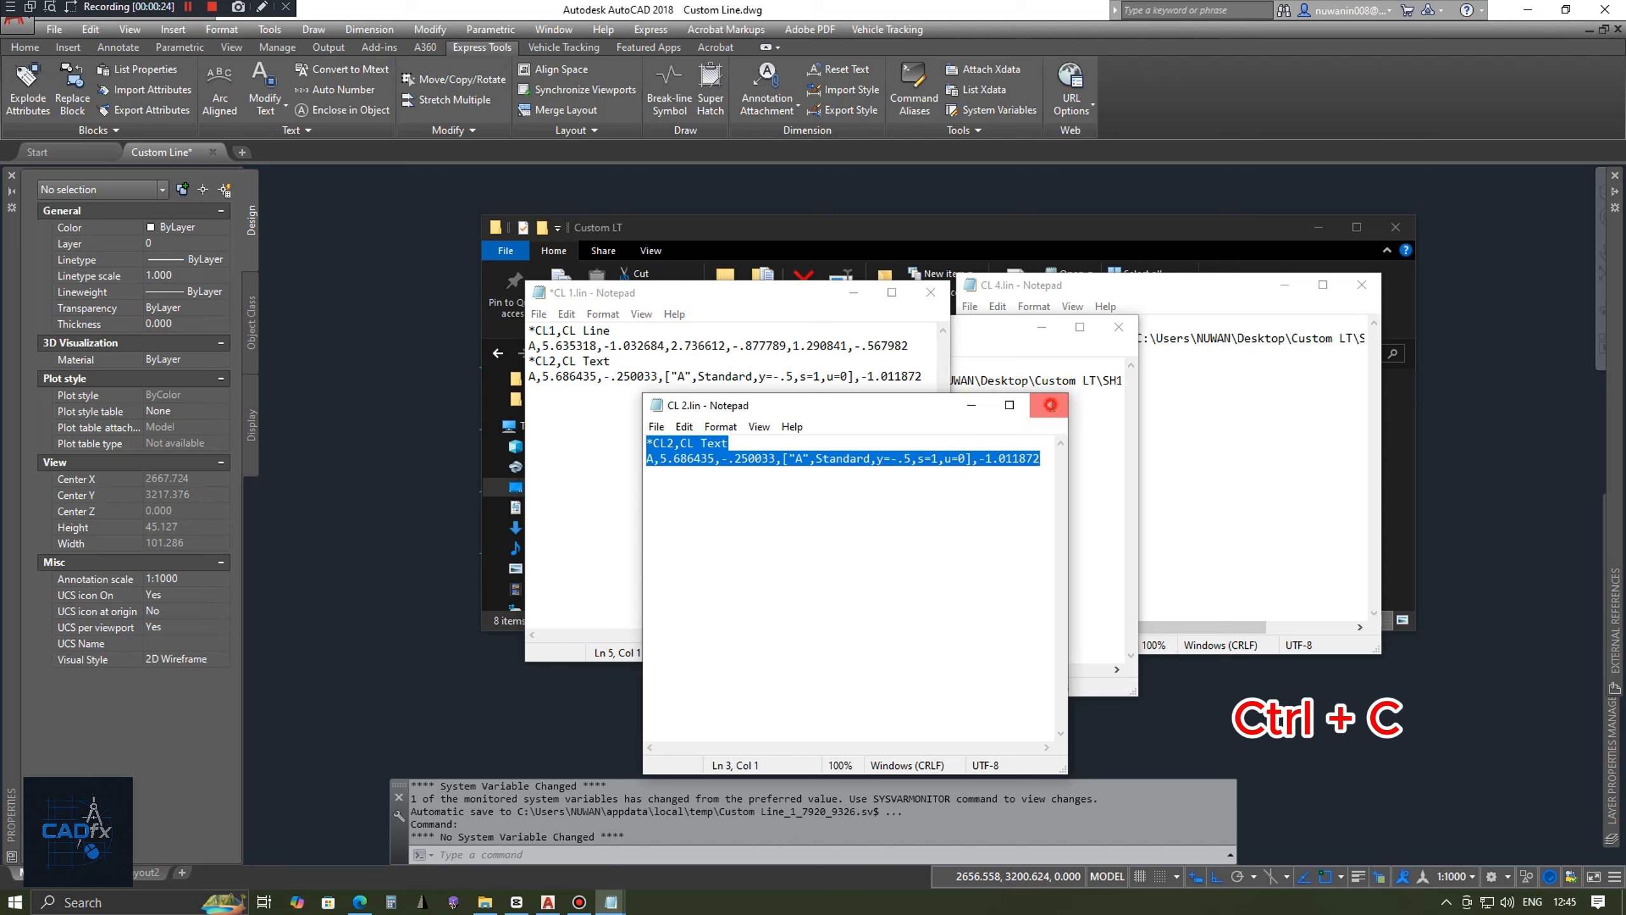
Copy the whole CL3 definition from CL 3.lin below the CL2 entry in CL 1.lin and close CL 3.lin.
click(1019, 334)
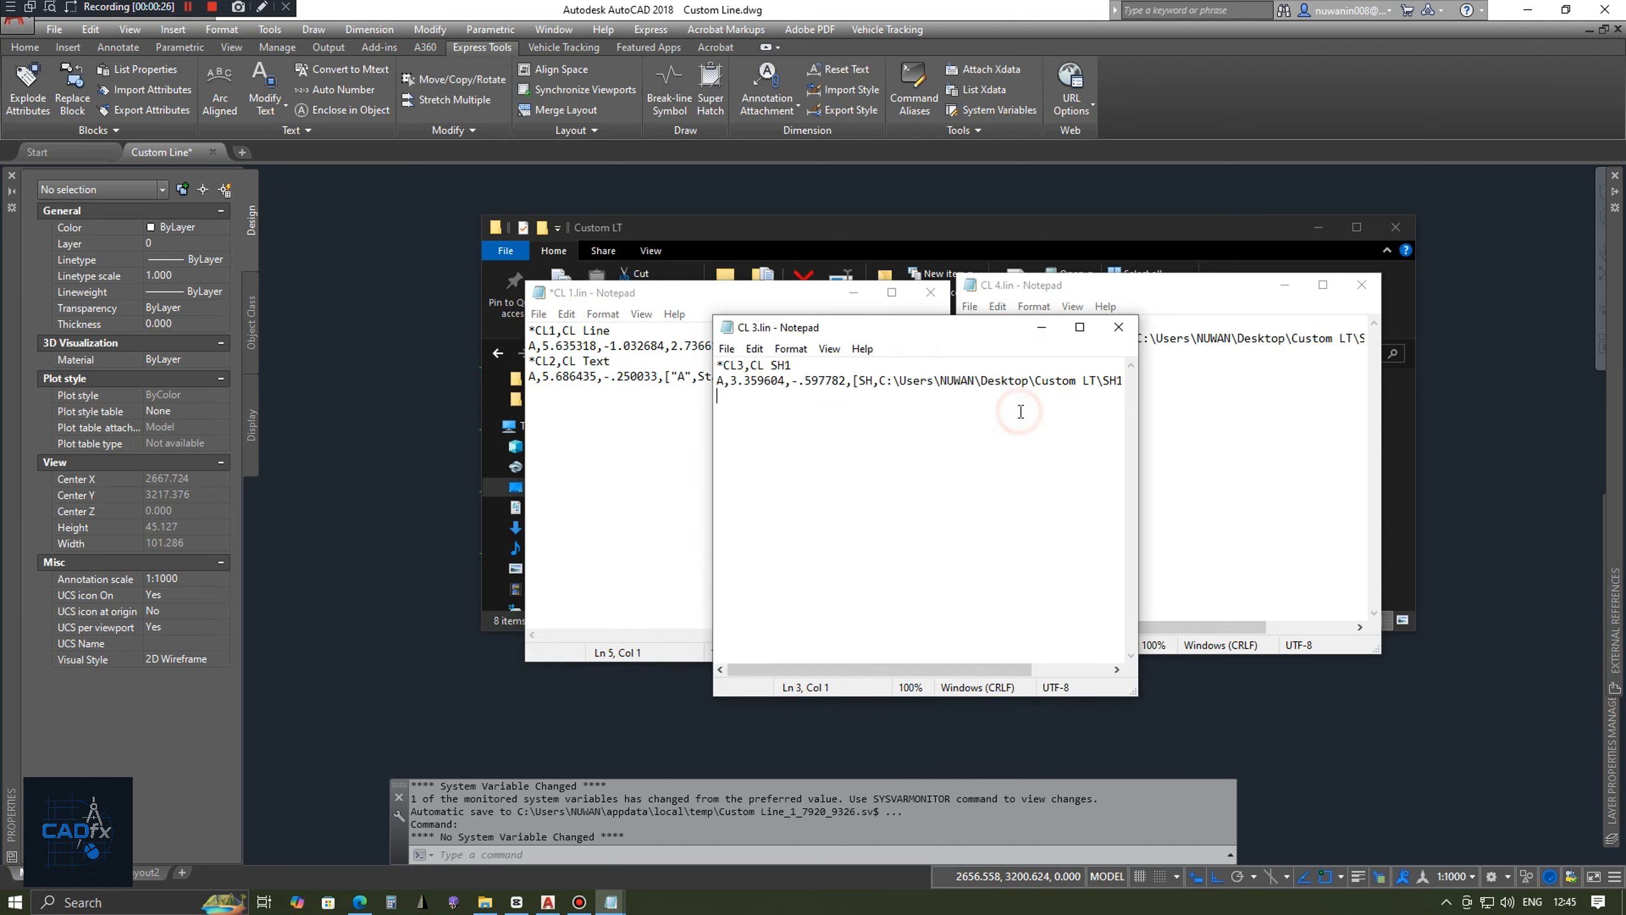
key(ctrl+a)
click(549, 413)
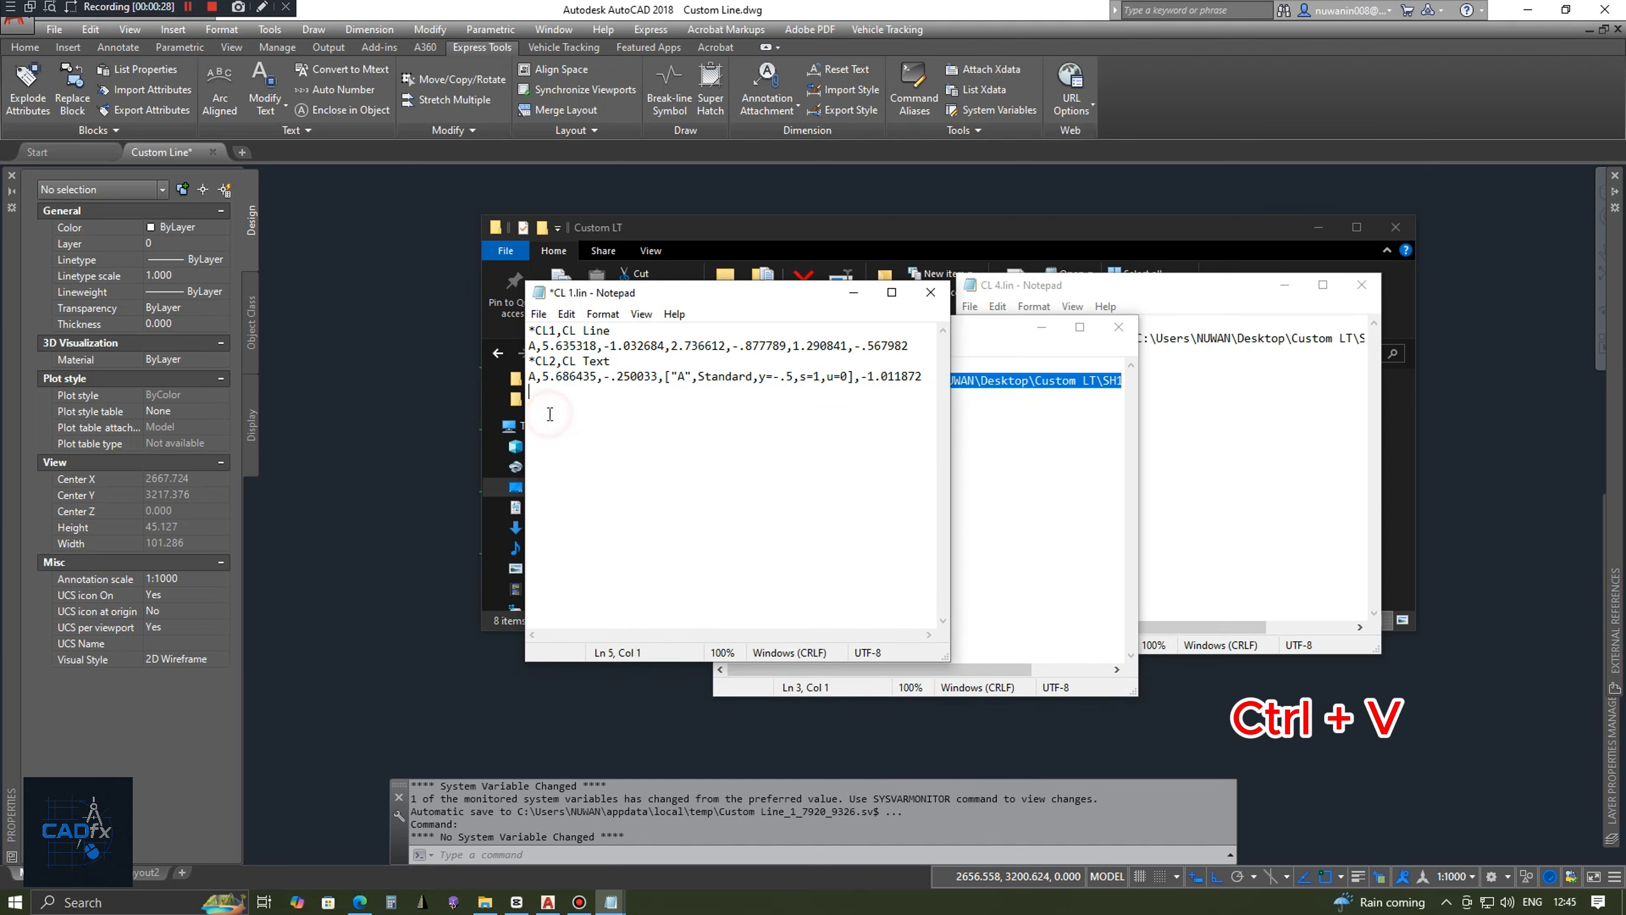
key(ctrl+v)
click(1119, 326)
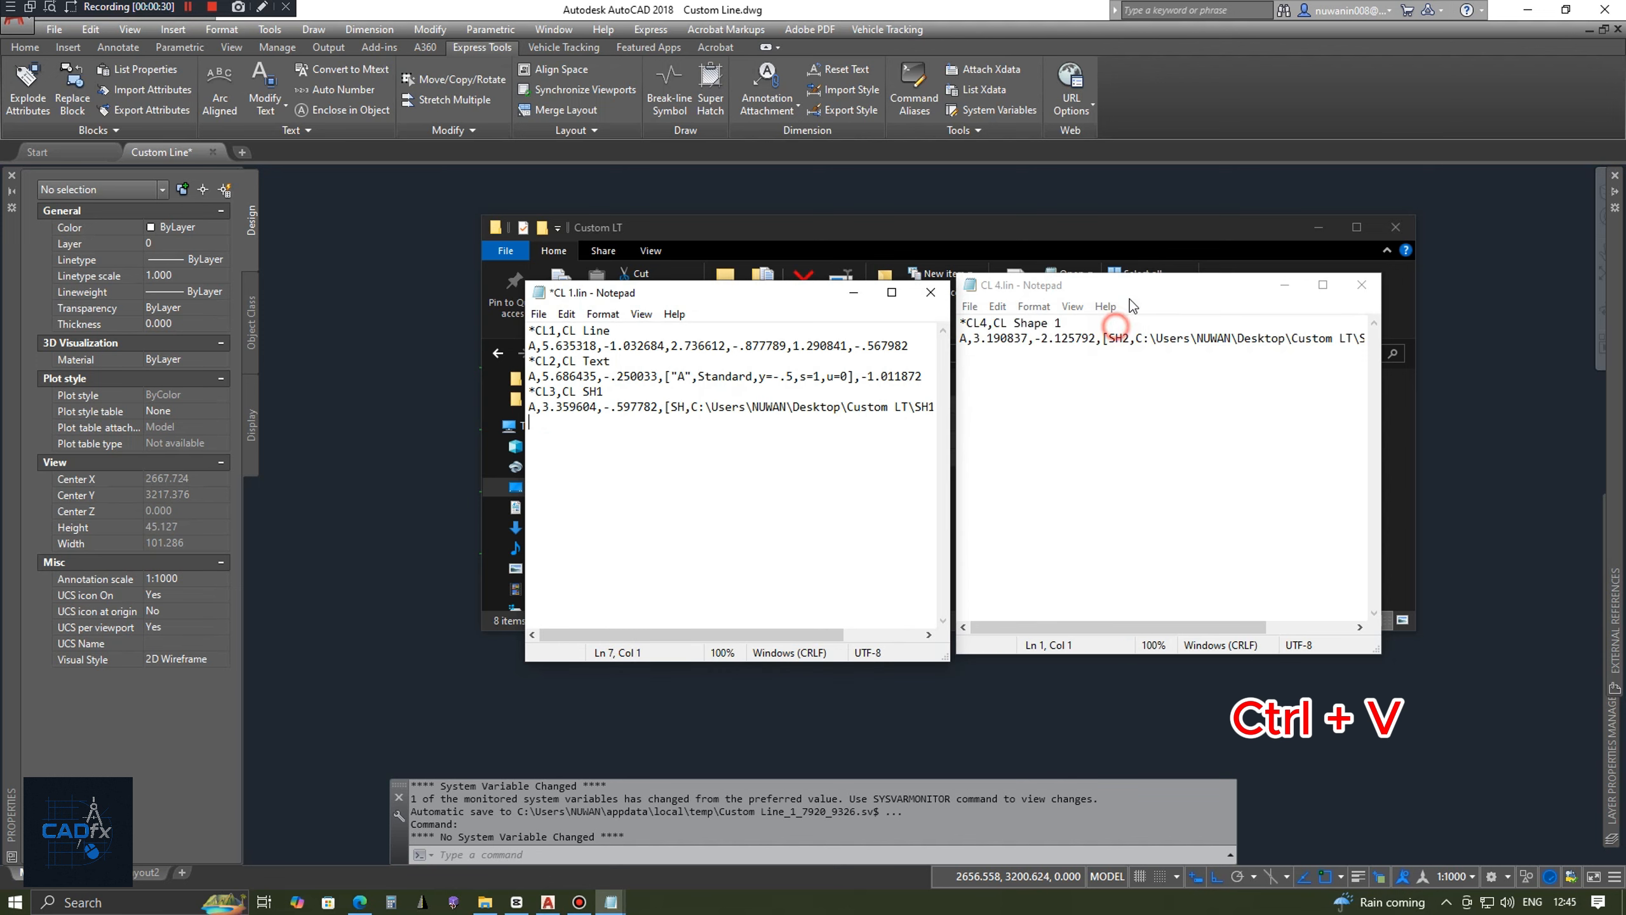
Copy the whole CL4 definition from CL 4.lin below the CL3 entry in CL 1.lin and close CL 4.lin.
click(1127, 292)
key(ctrl+a)
key(ctrl+c)
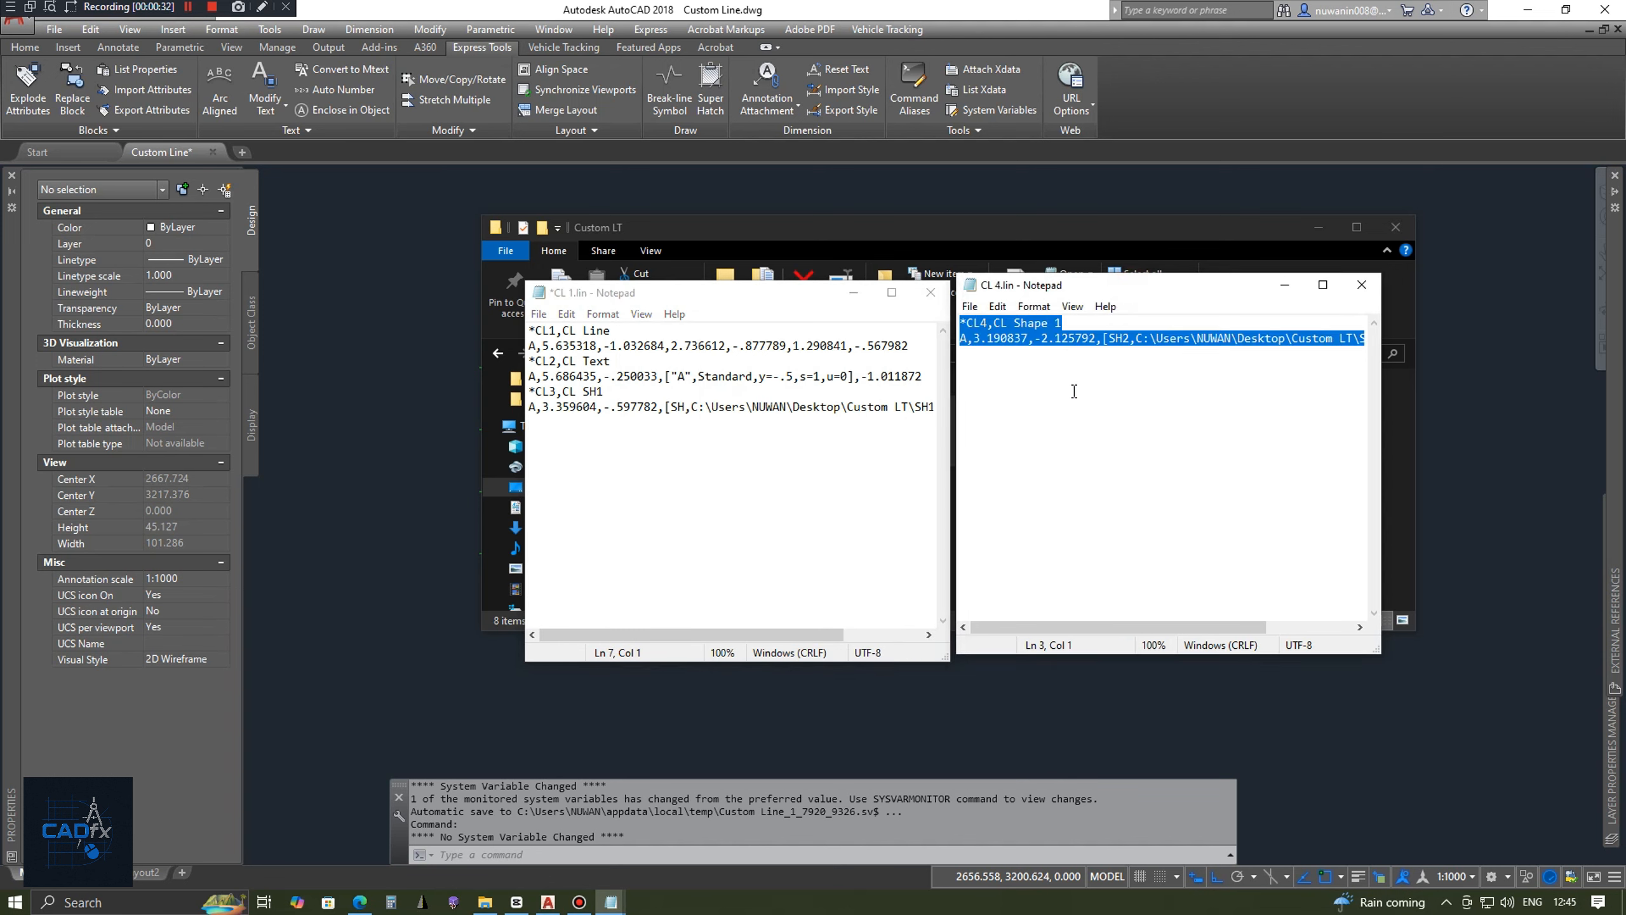
click(708, 454)
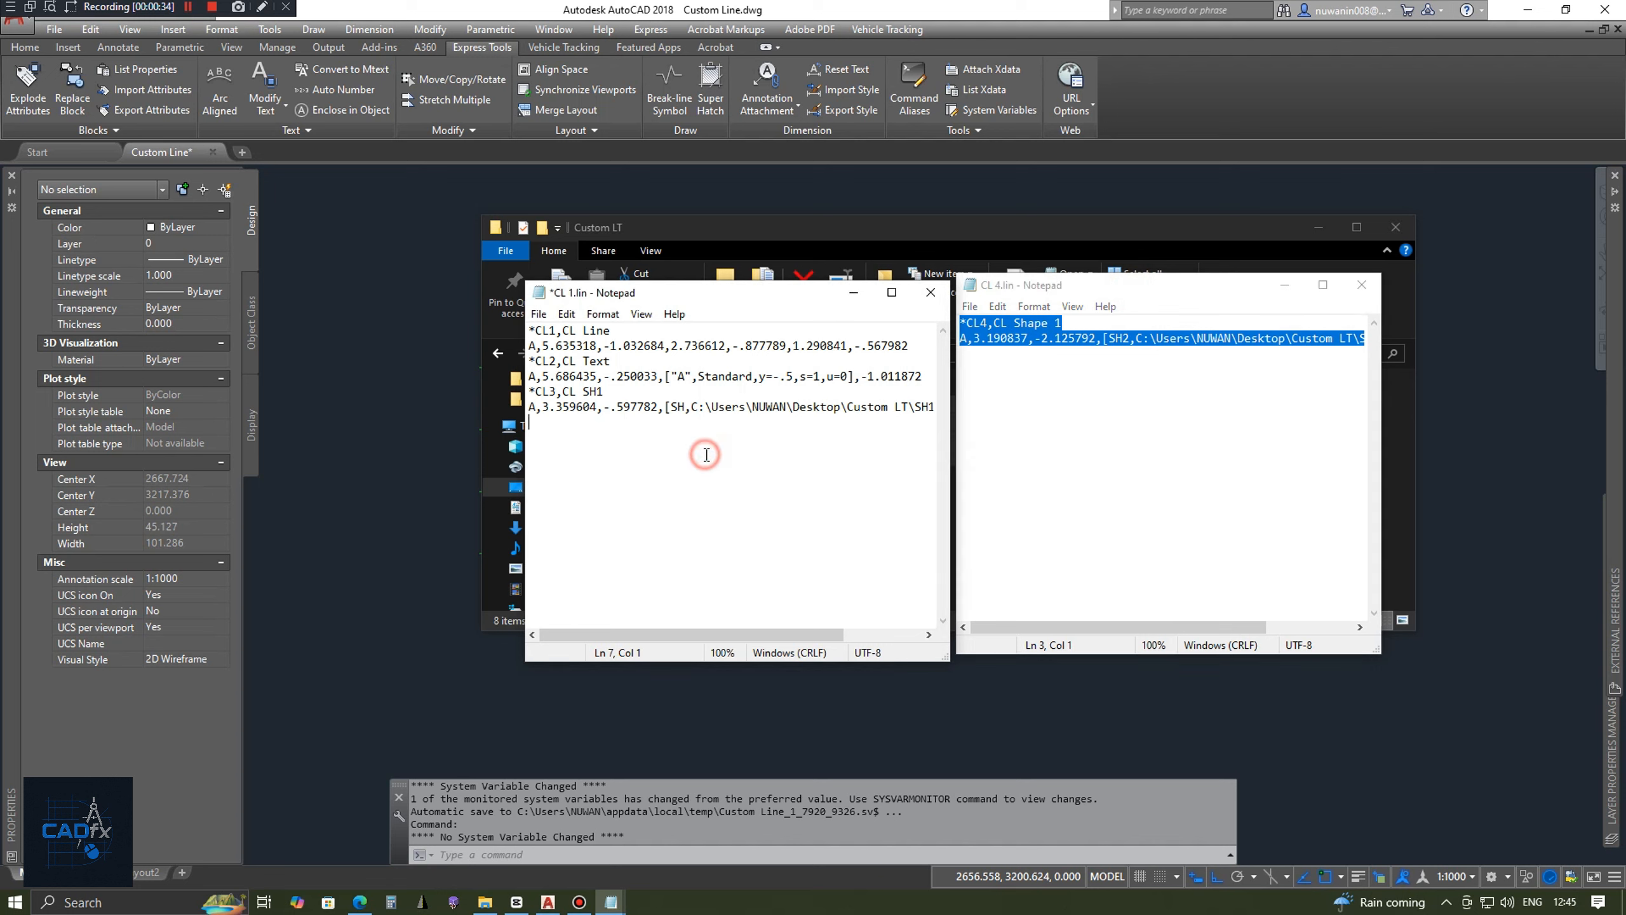
key(ctrl+v)
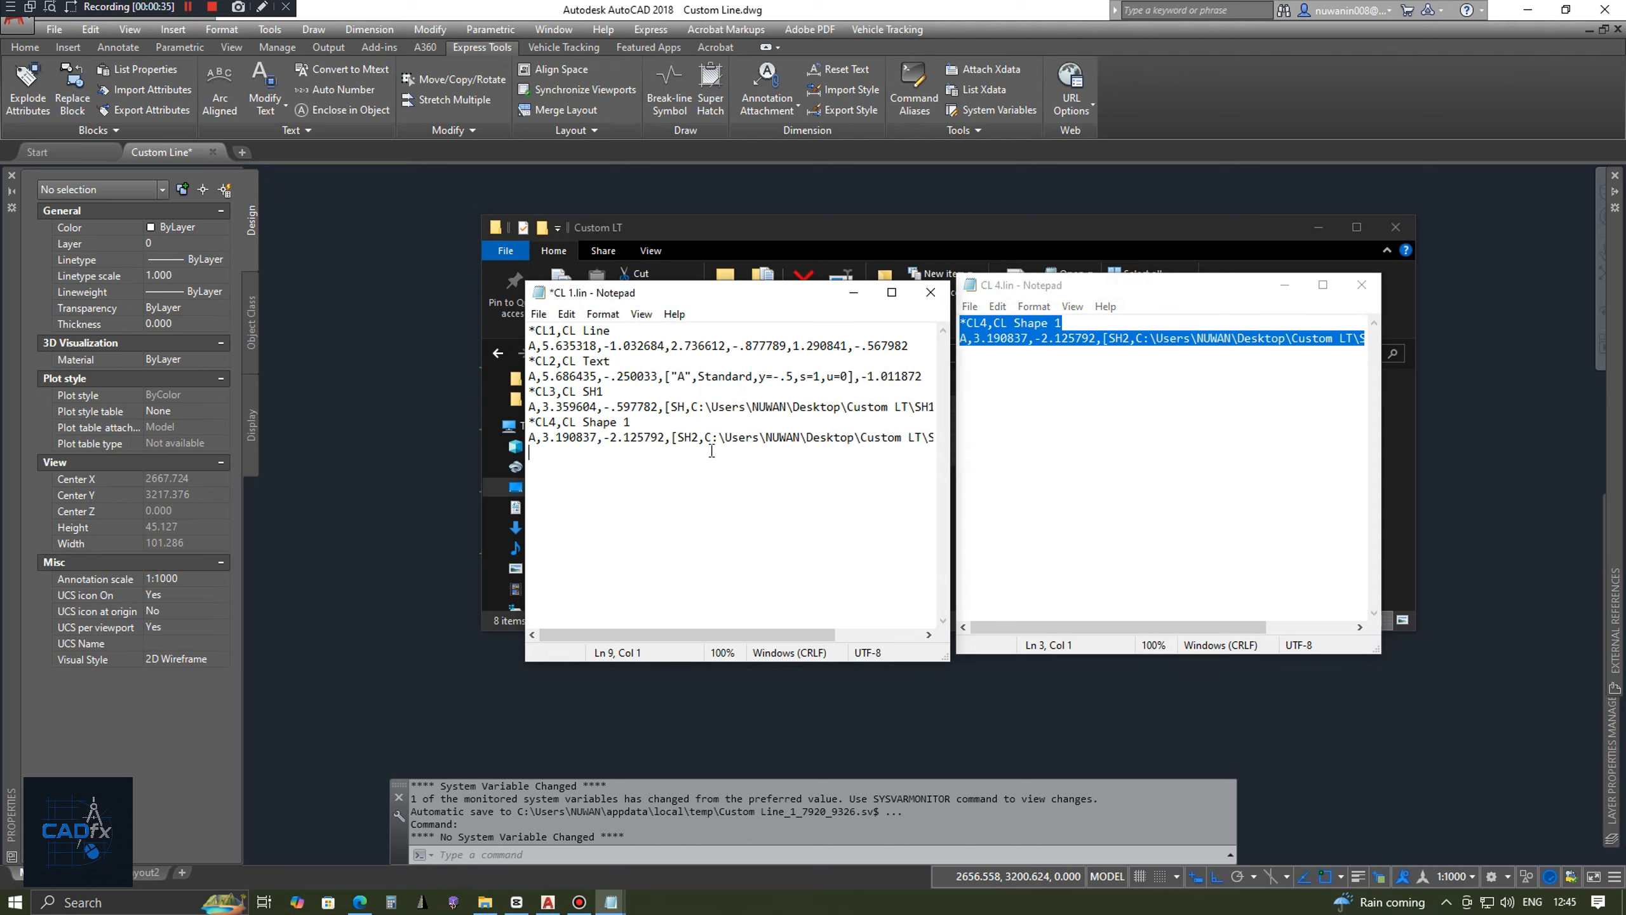
click(1362, 285)
Save the combined definitions as C Line.lin in the Custom LT folder with the All Files type and close Notepad.
click(539, 313)
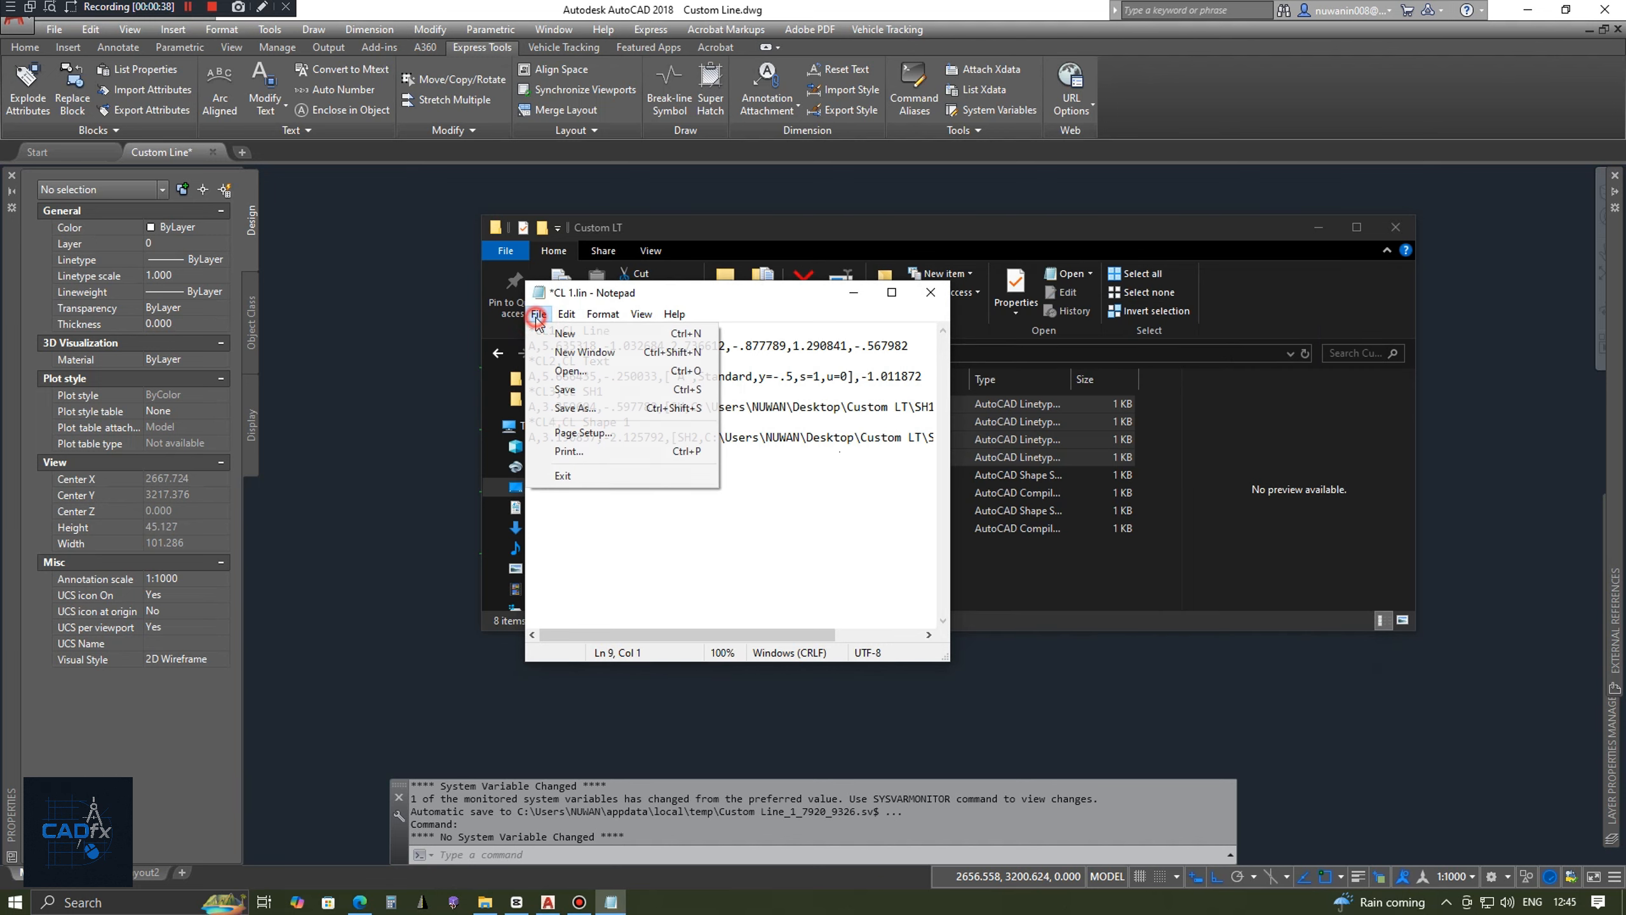
click(567, 407)
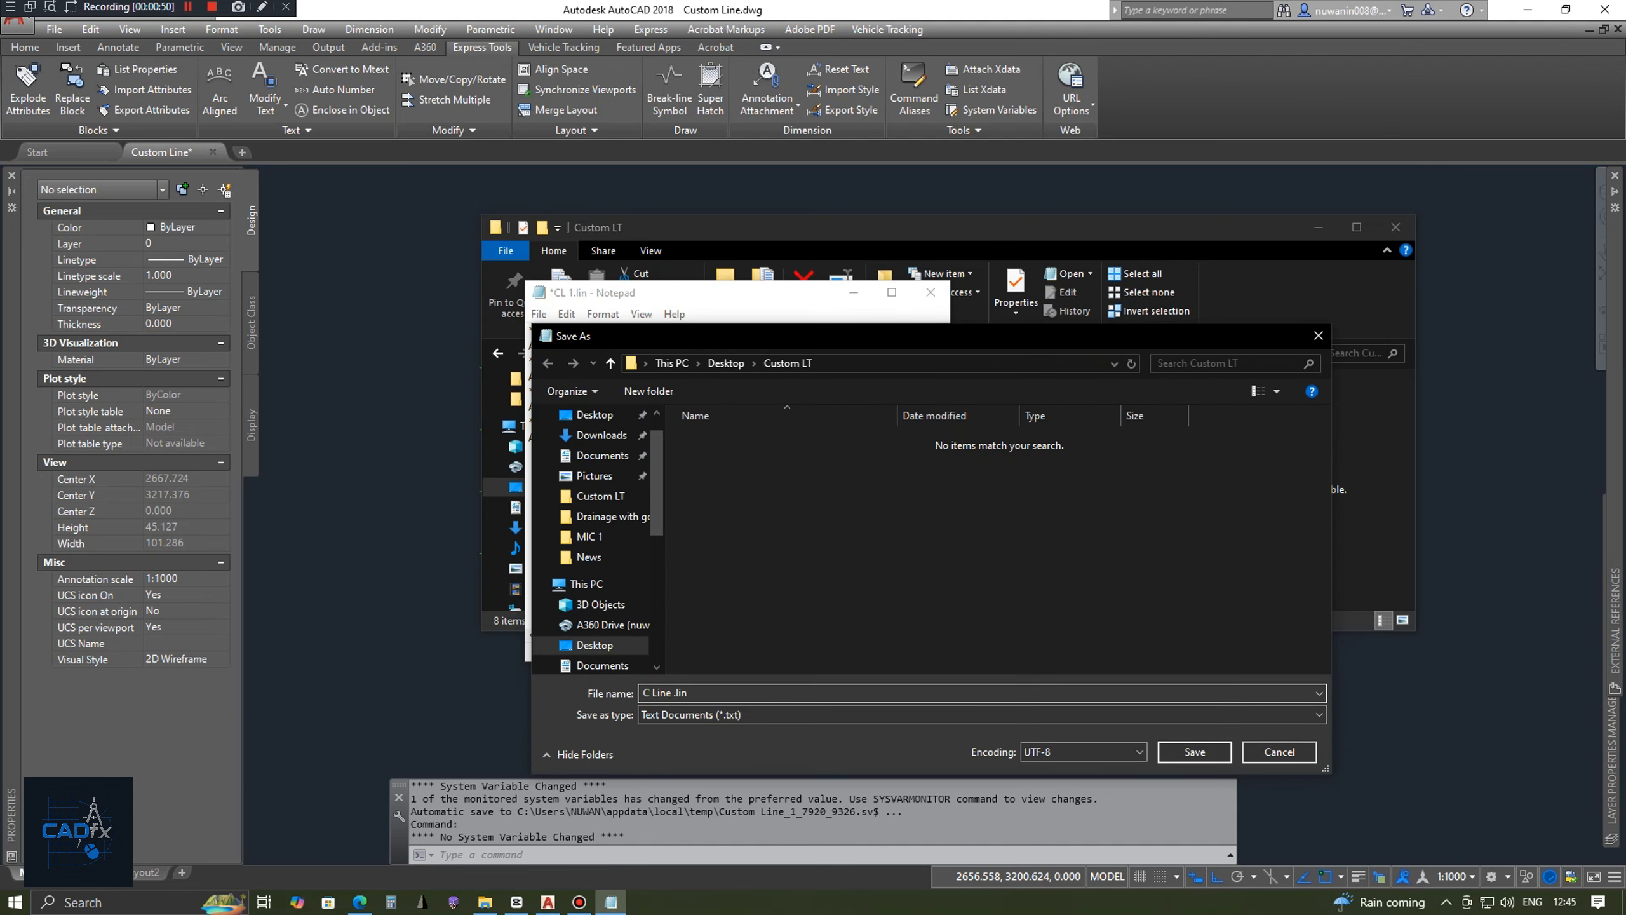
click(820, 715)
click(747, 745)
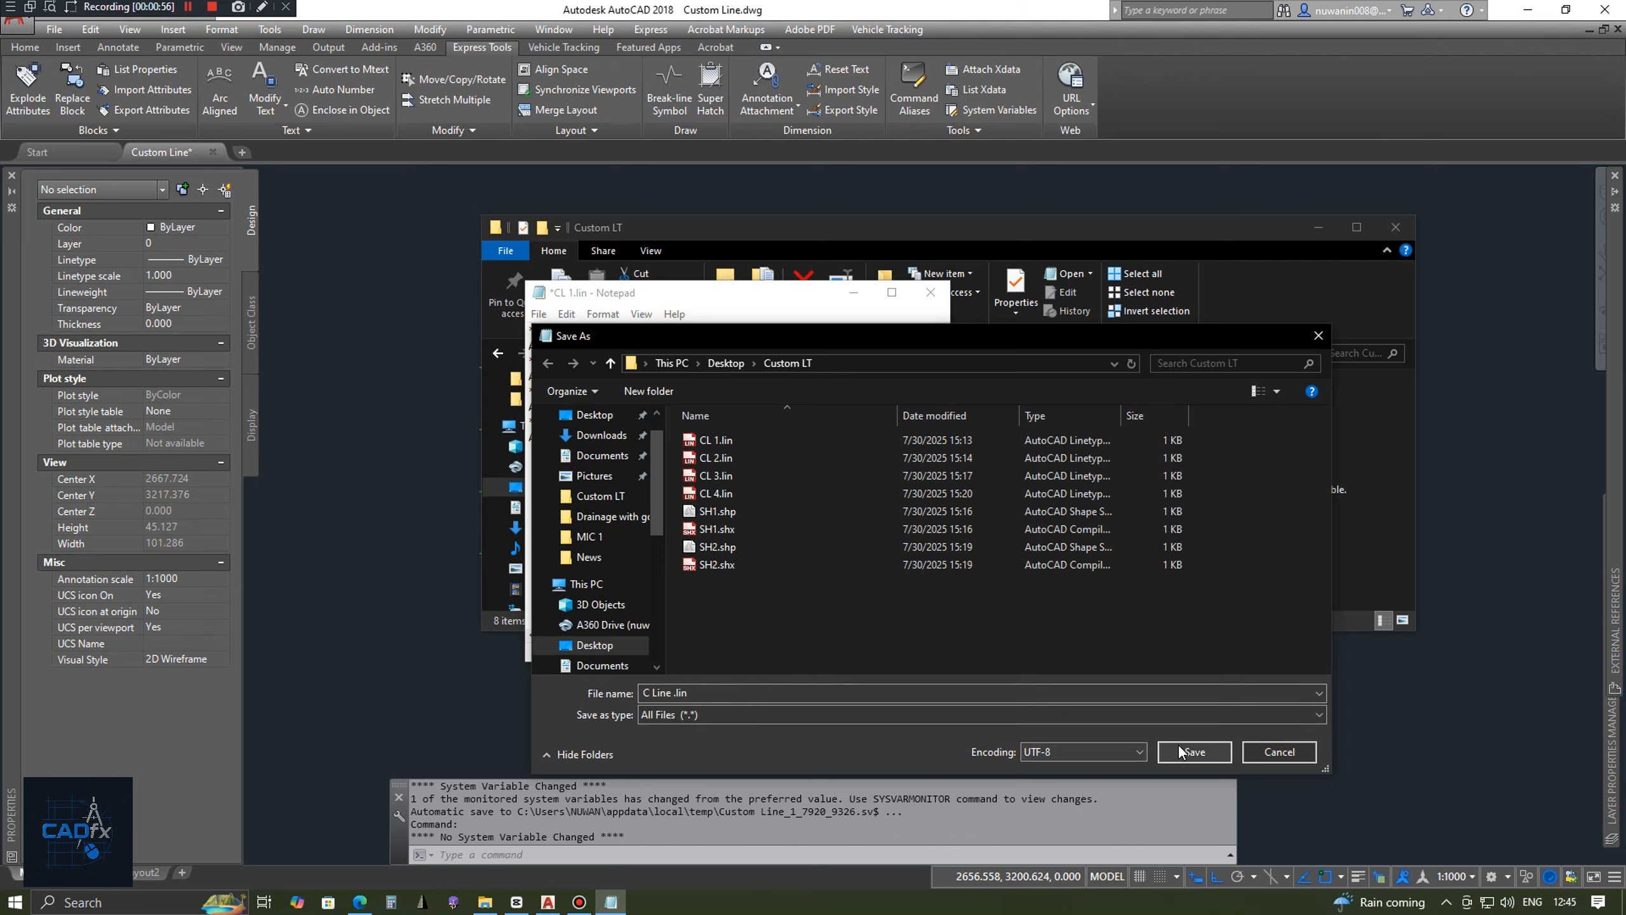
click(672, 693)
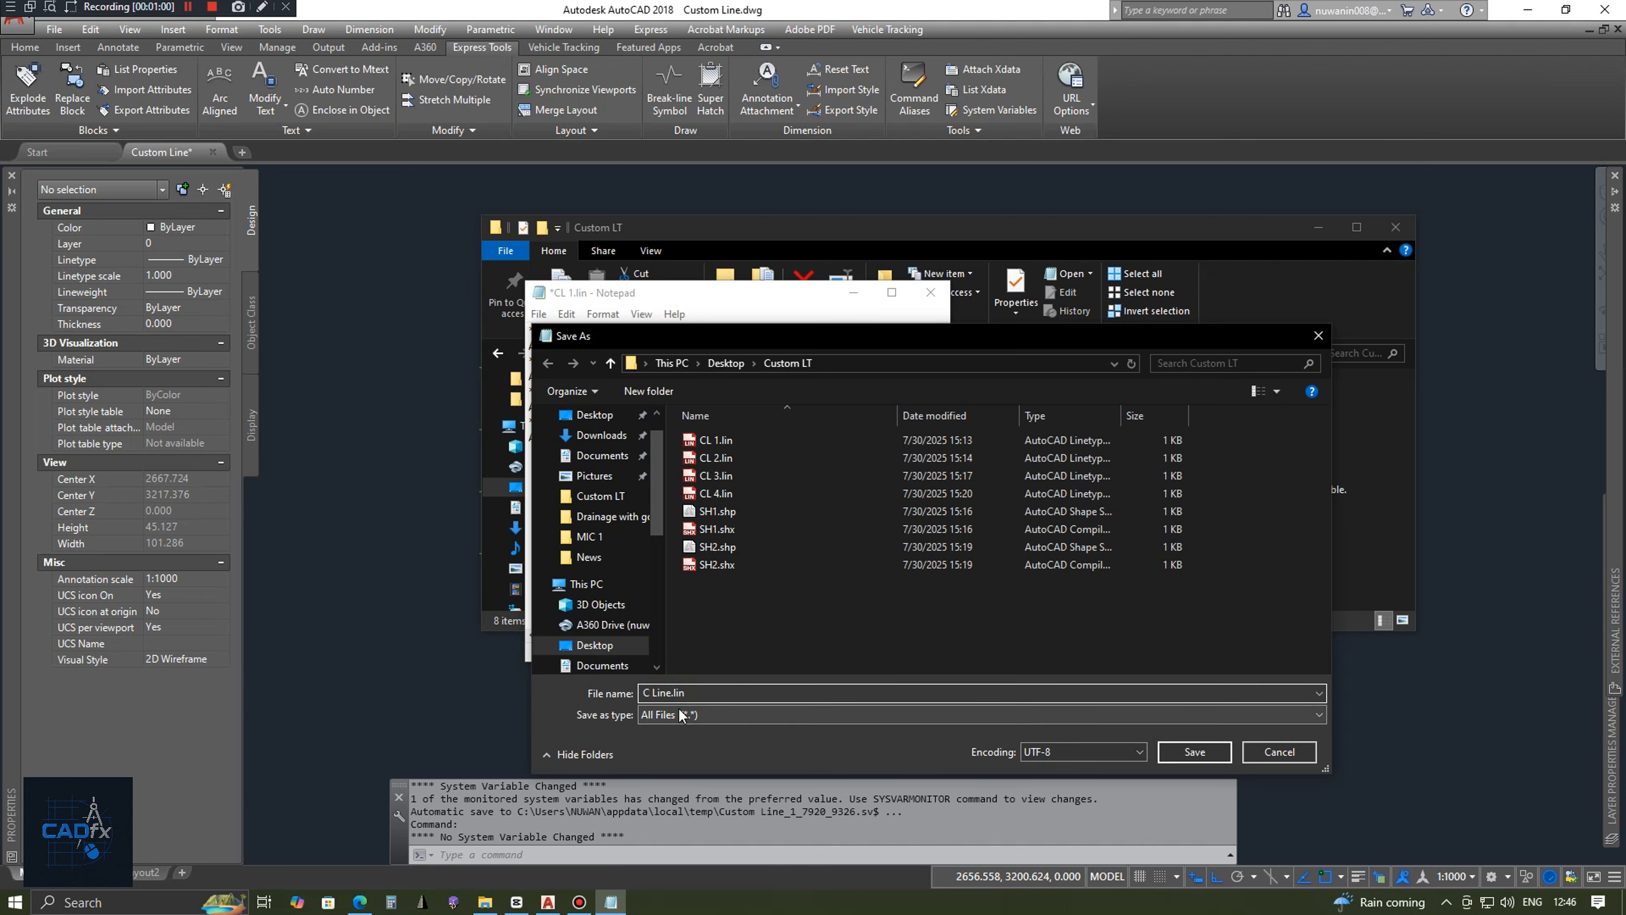
click(1185, 751)
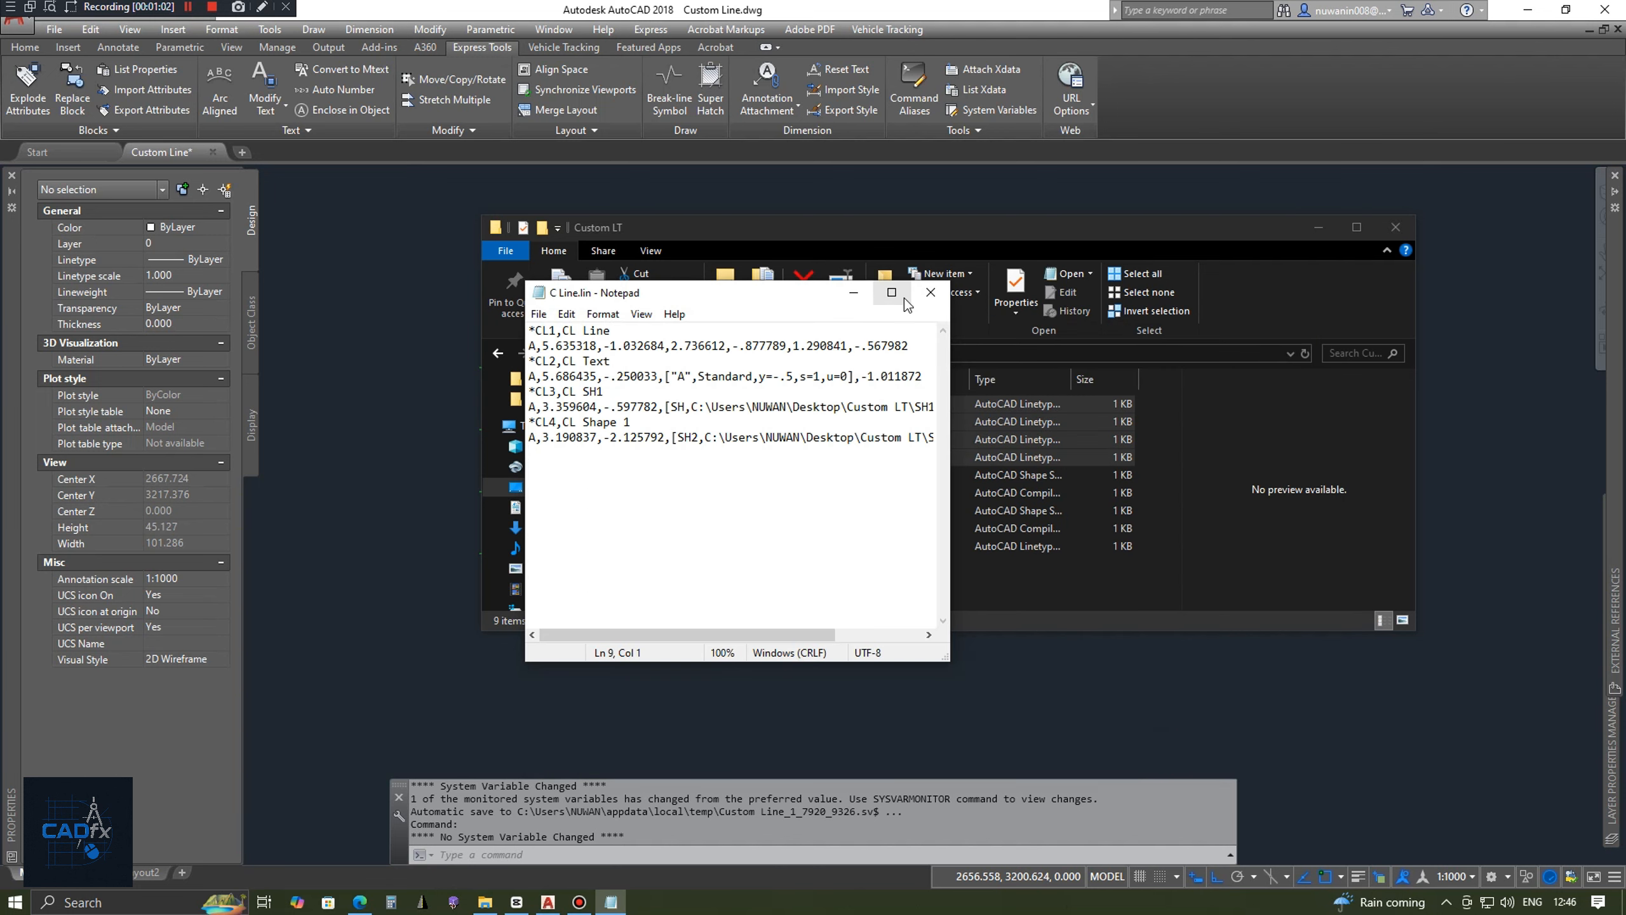
click(926, 296)
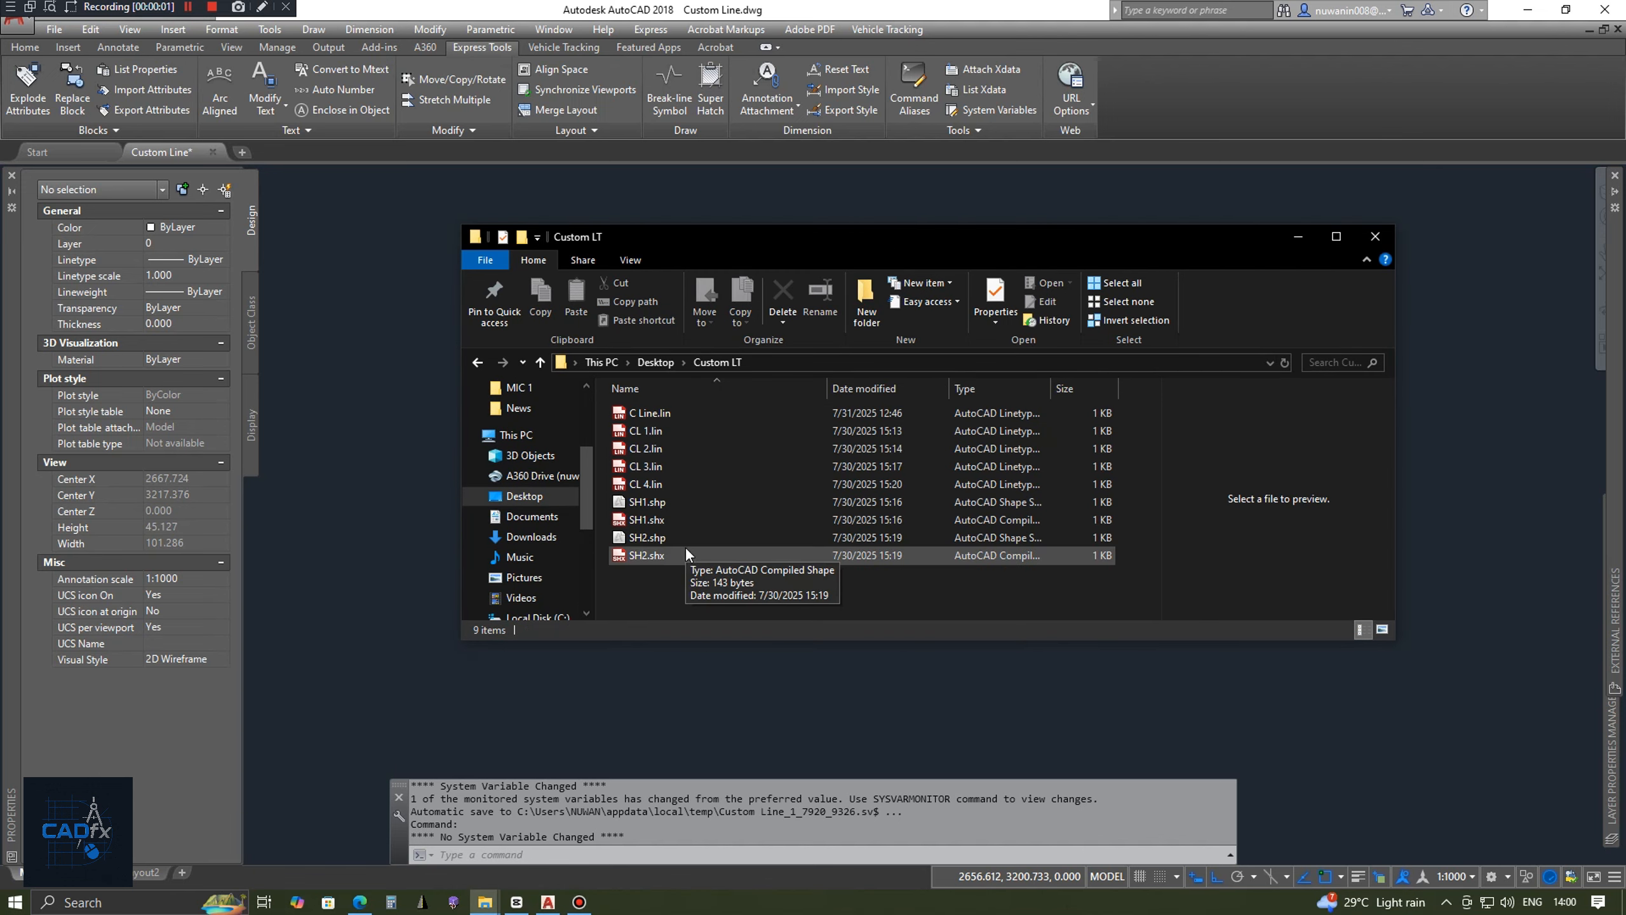
click(657, 505)
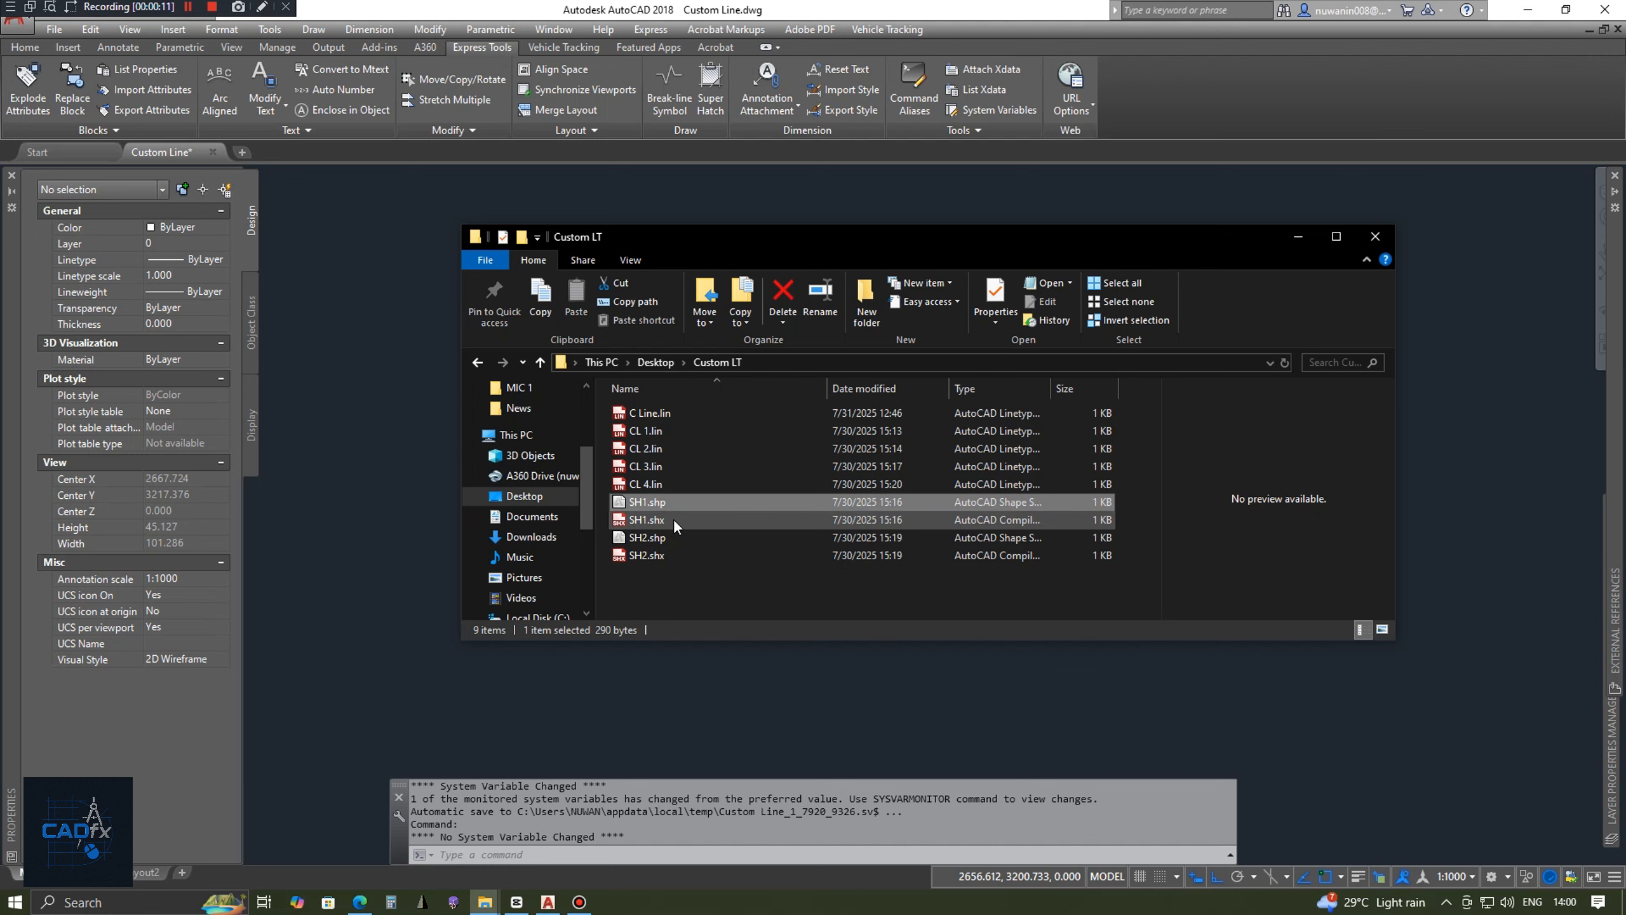
click(661, 536)
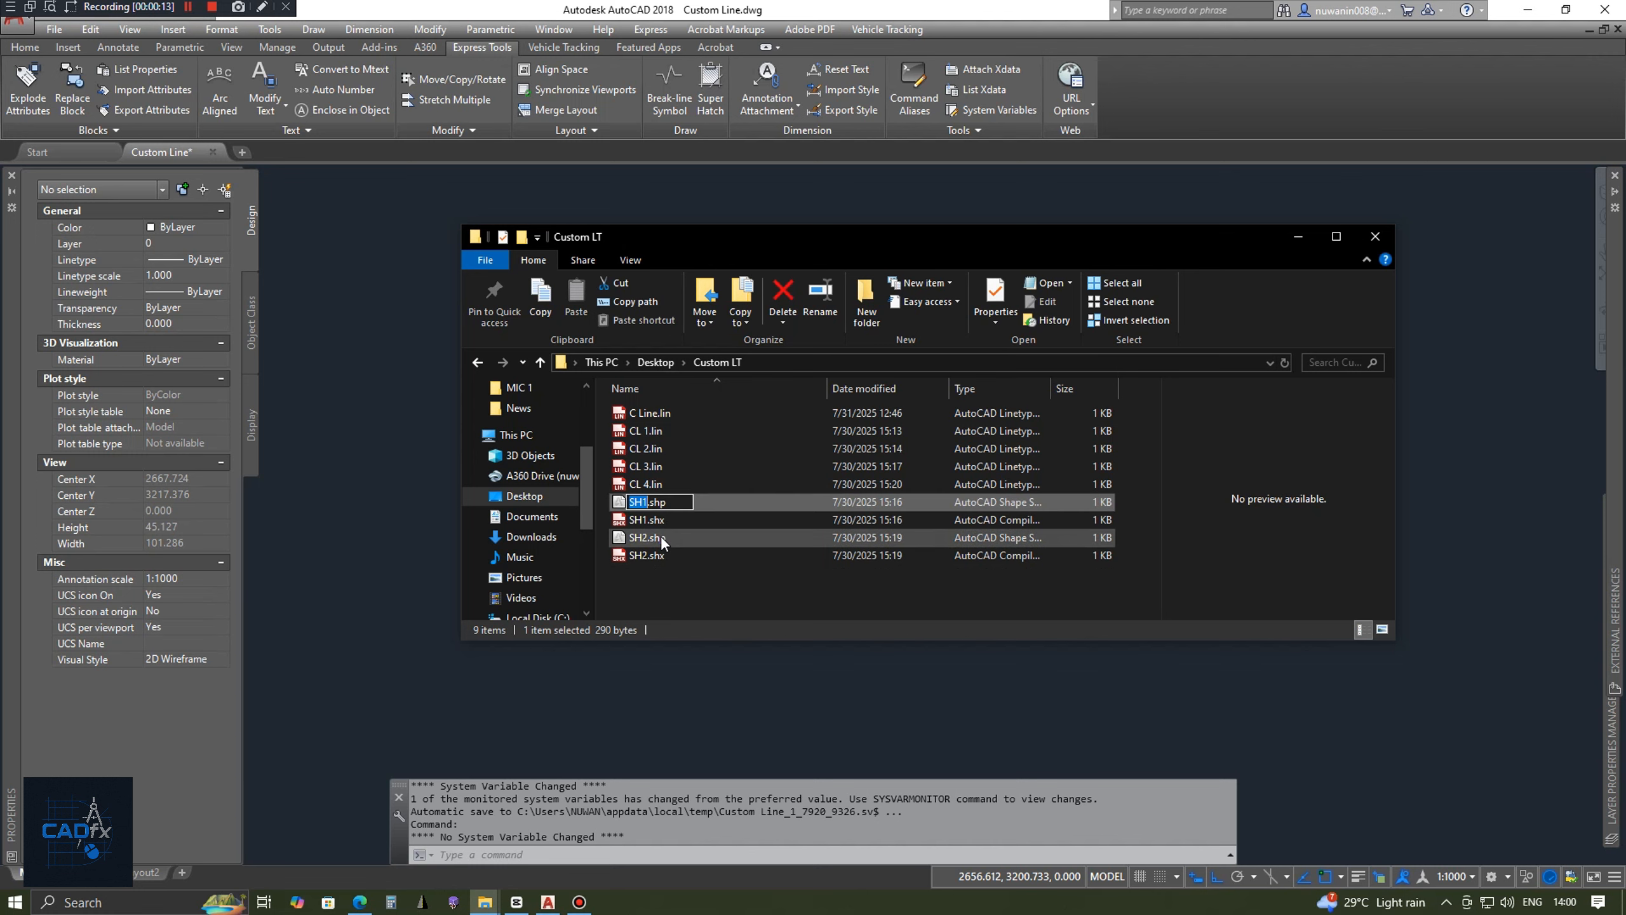
click(673, 506)
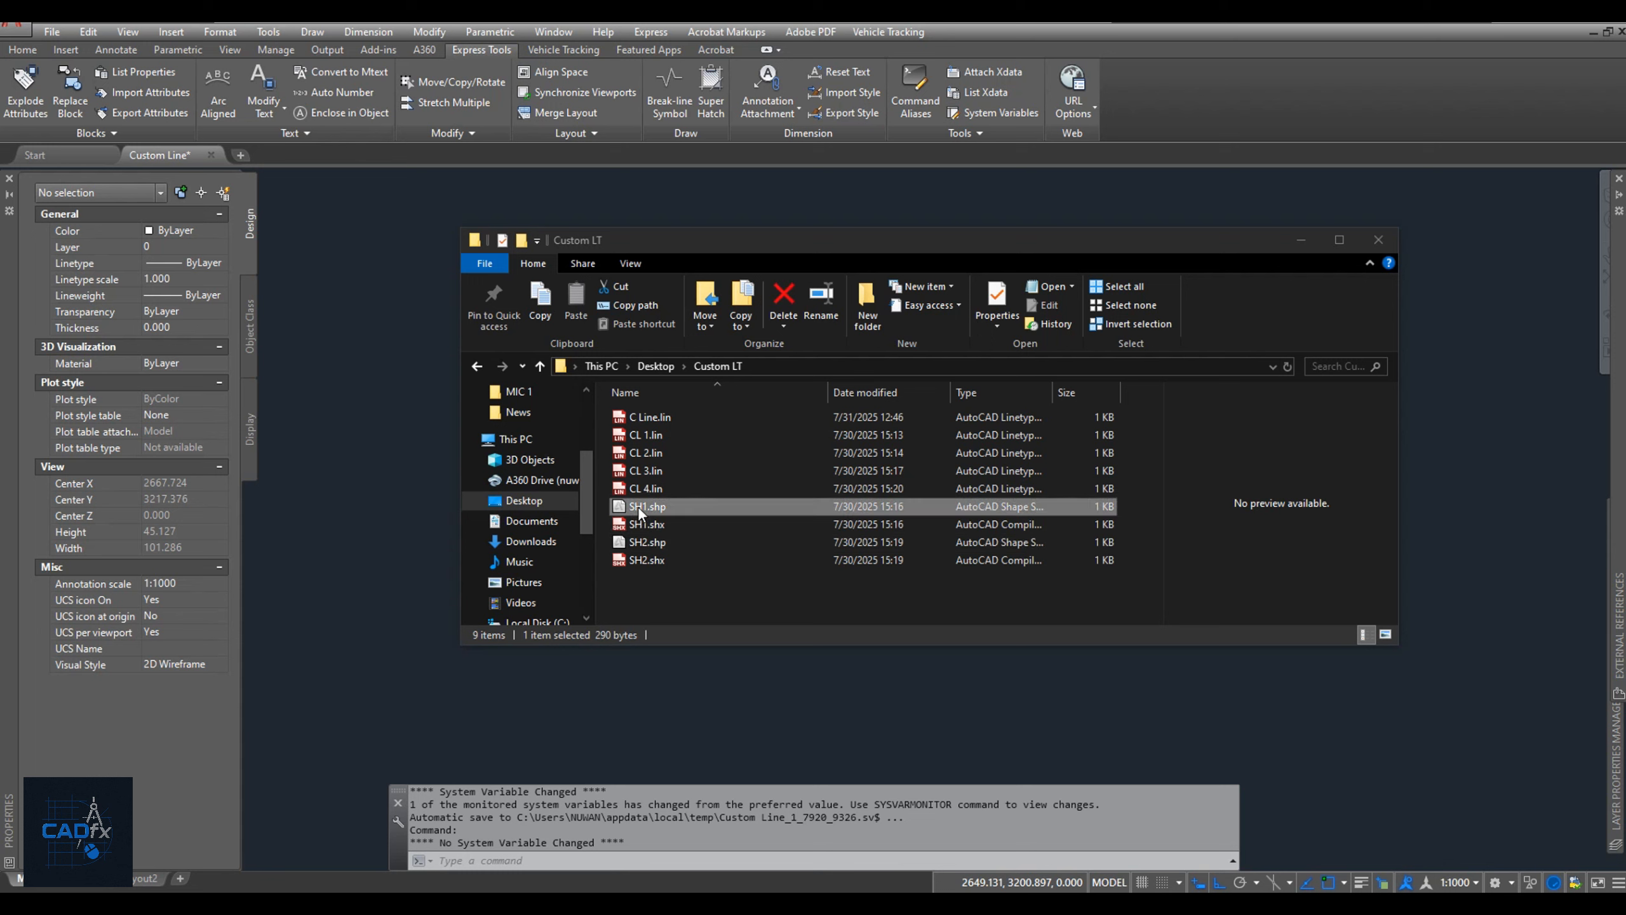
Open SH1.shp and SH2.shp together in Notepad and move the SH1 window aside so both definitions are accessible.
click(639, 508)
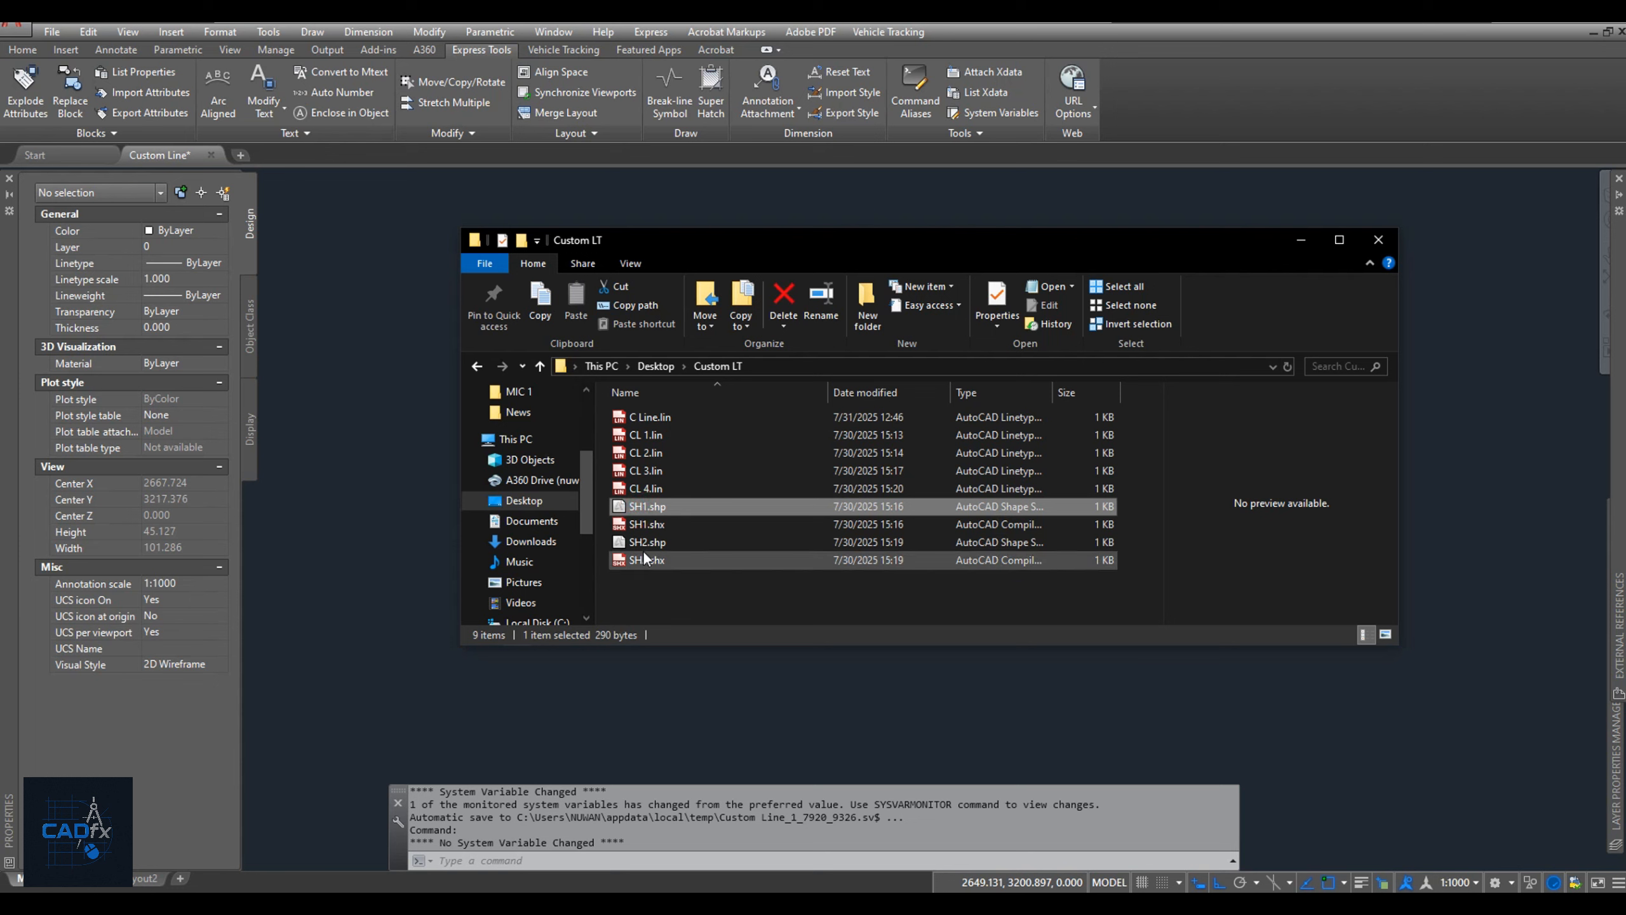
ctrl+click(642, 542)
right_click(644, 542)
click(670, 556)
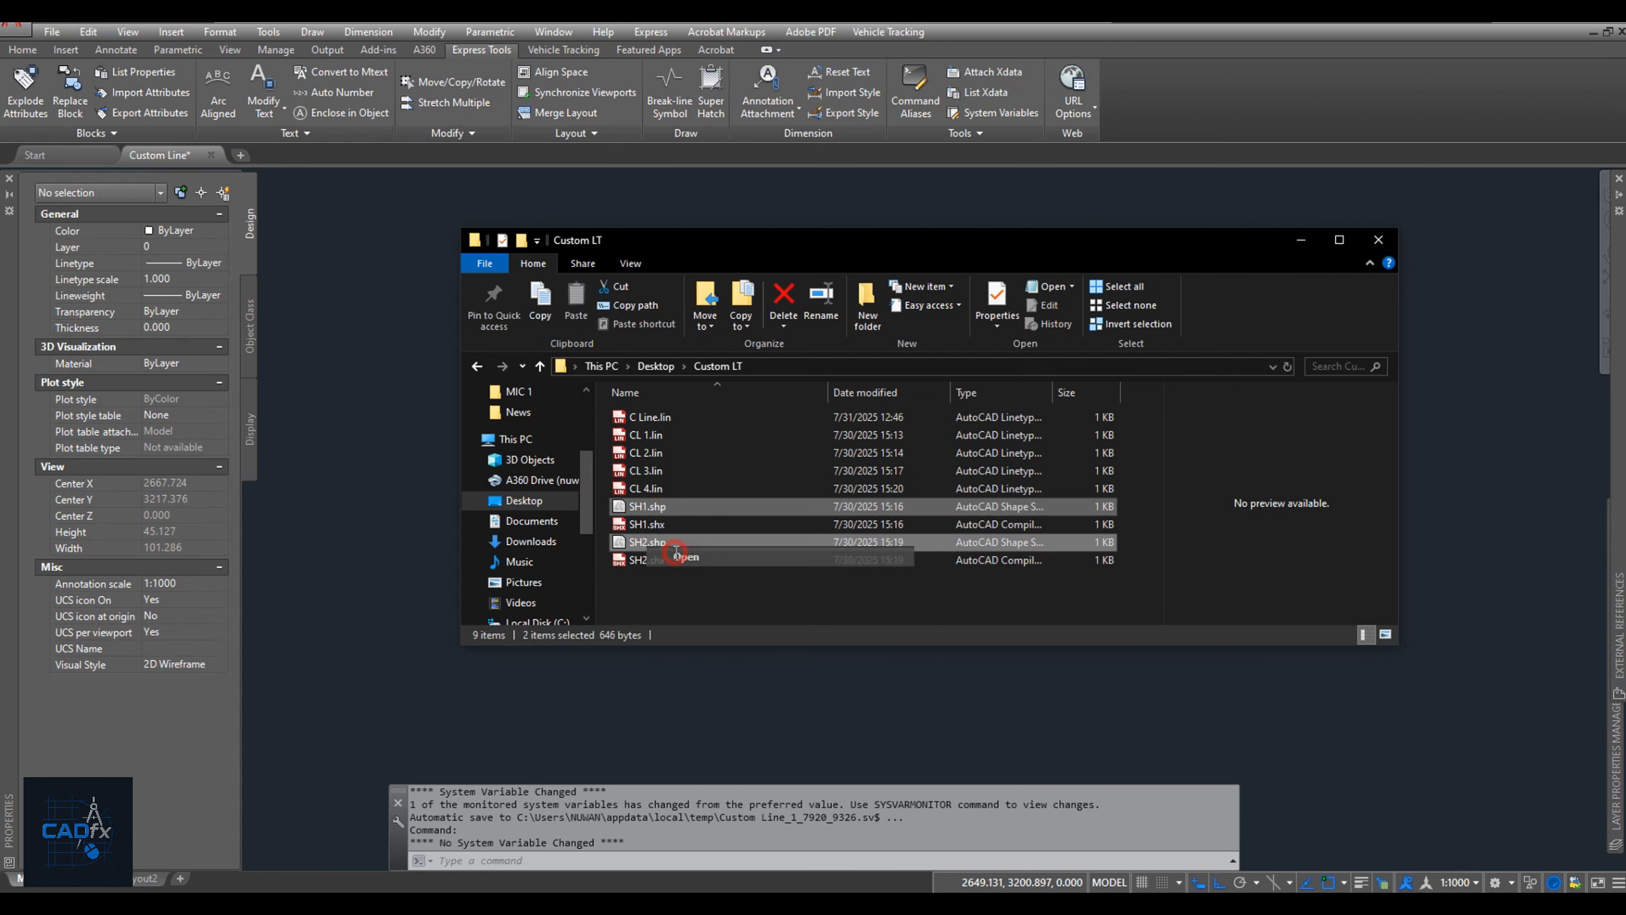
drag(713, 390, 877, 414)
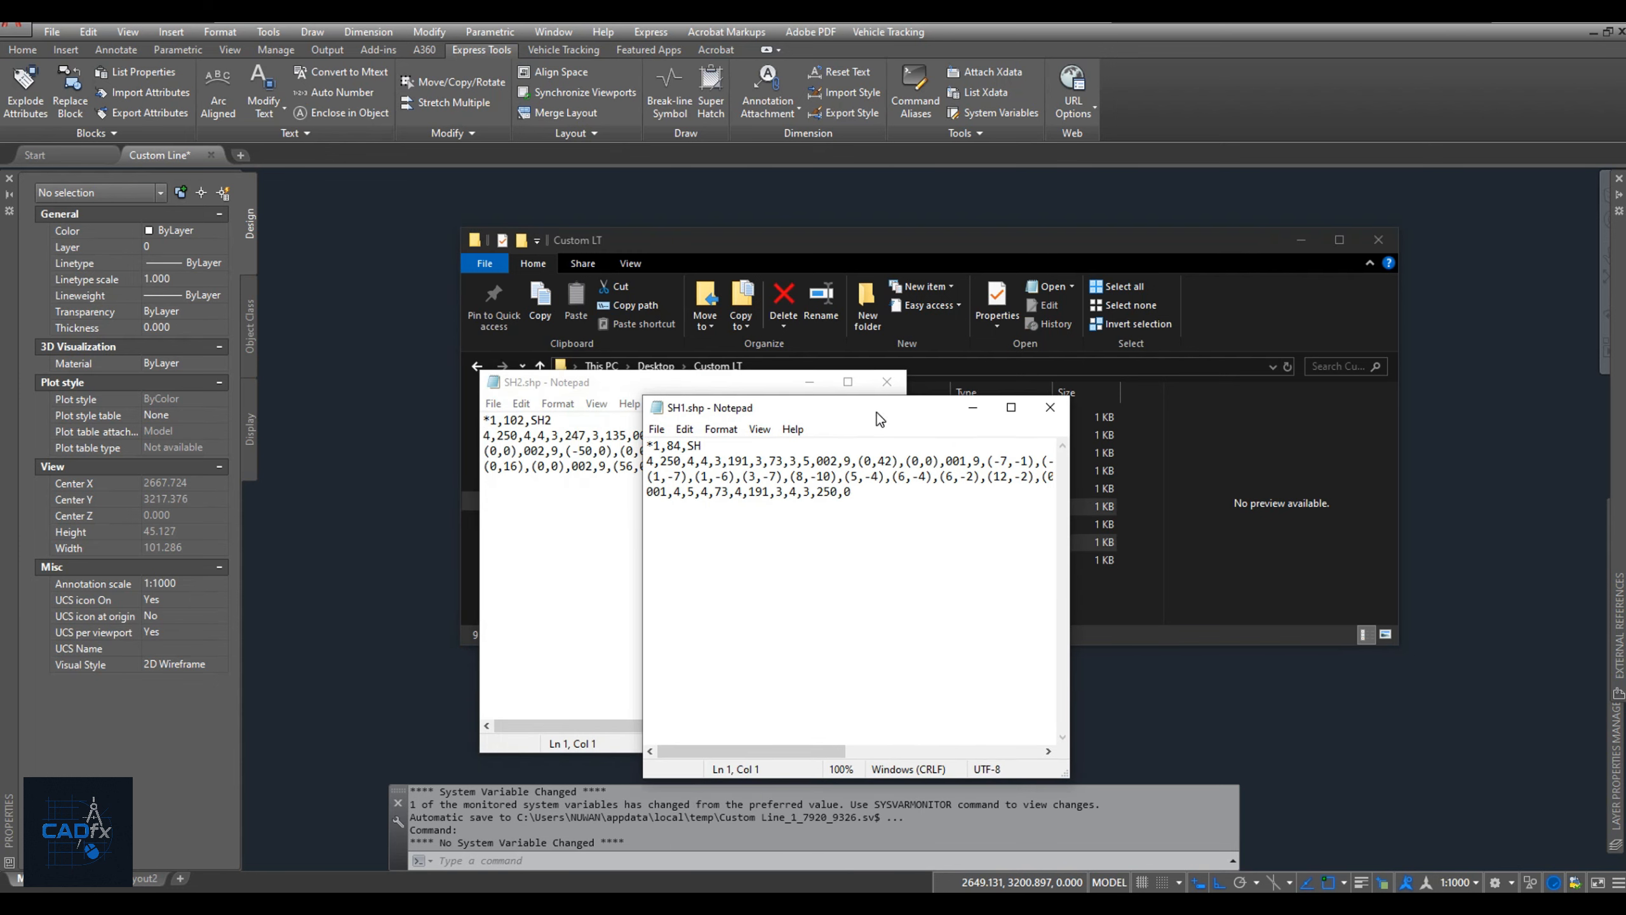
Copy the whole SH2 shape definition from SH2.shp to the end of SH1.shp.
click(557, 505)
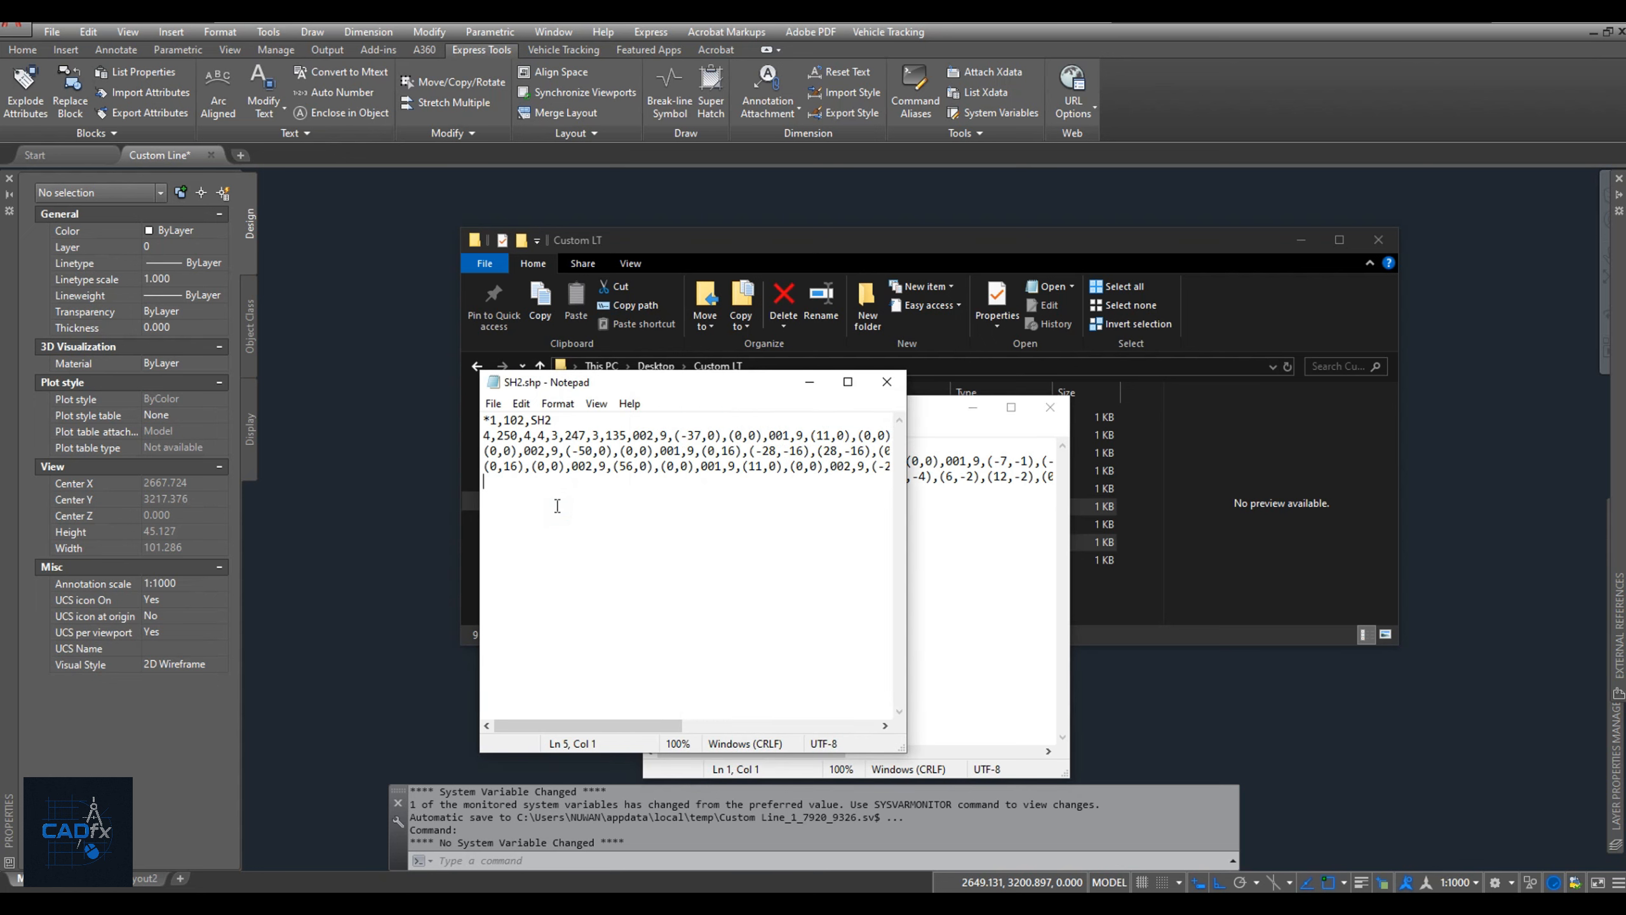
key(ctrl+a)
key(ctrl+c)
click(922, 530)
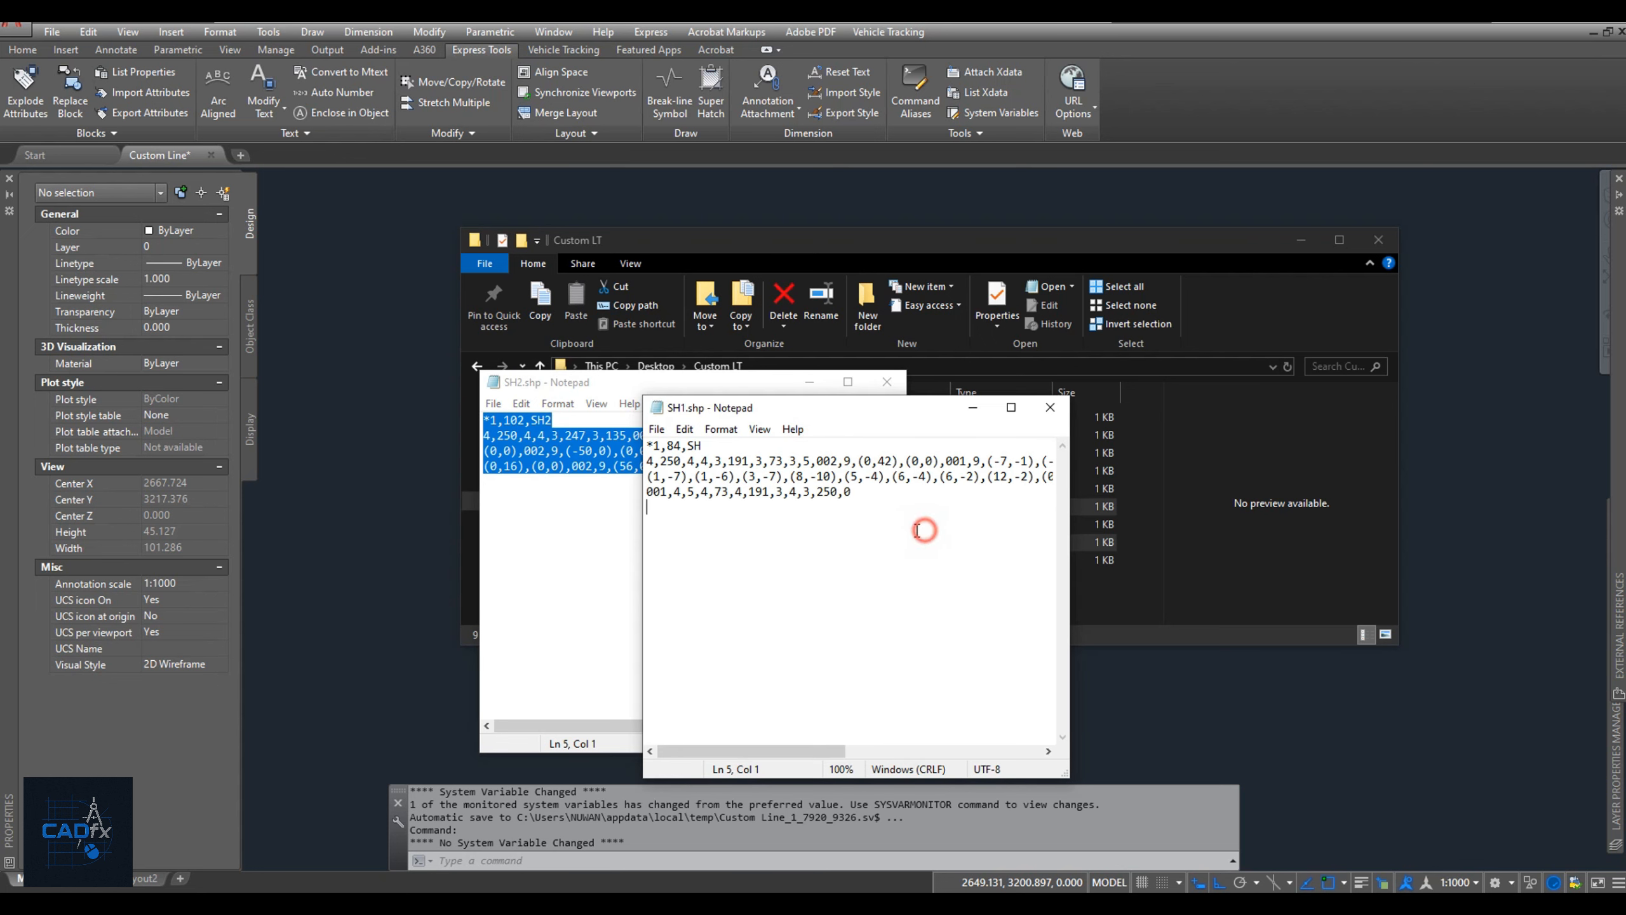
key(ctrl+v)
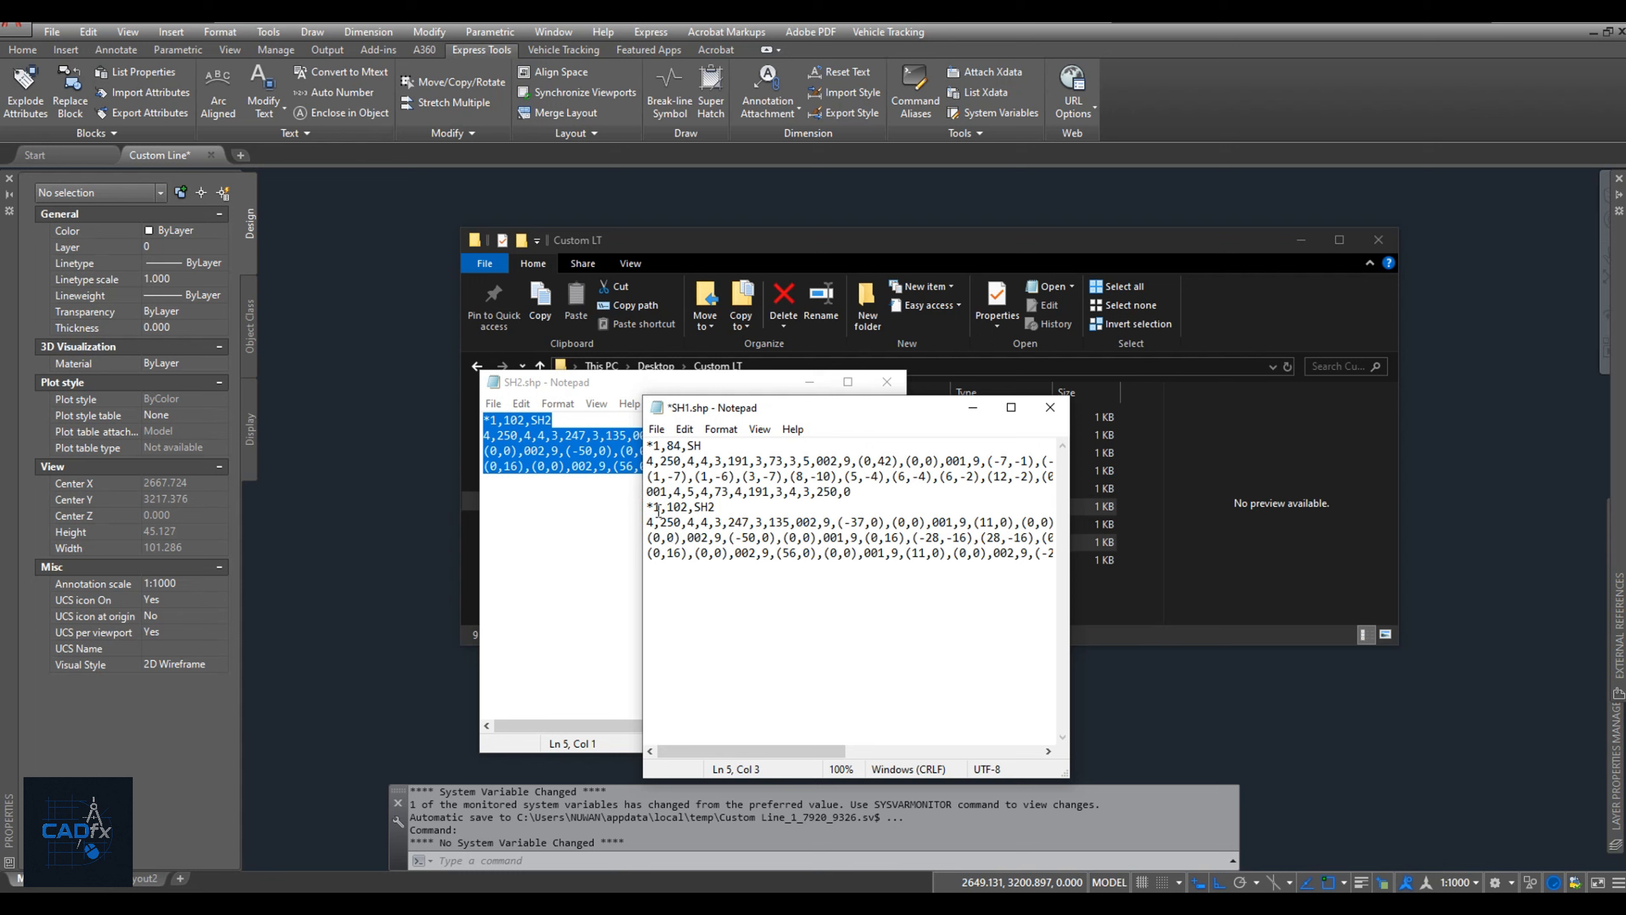
Renumber the pasted SH2 shape definition as *2 and check the end of its last line.
key(BackSpace)
text(2)
click(937, 565)
drag(834, 752, 1003, 755)
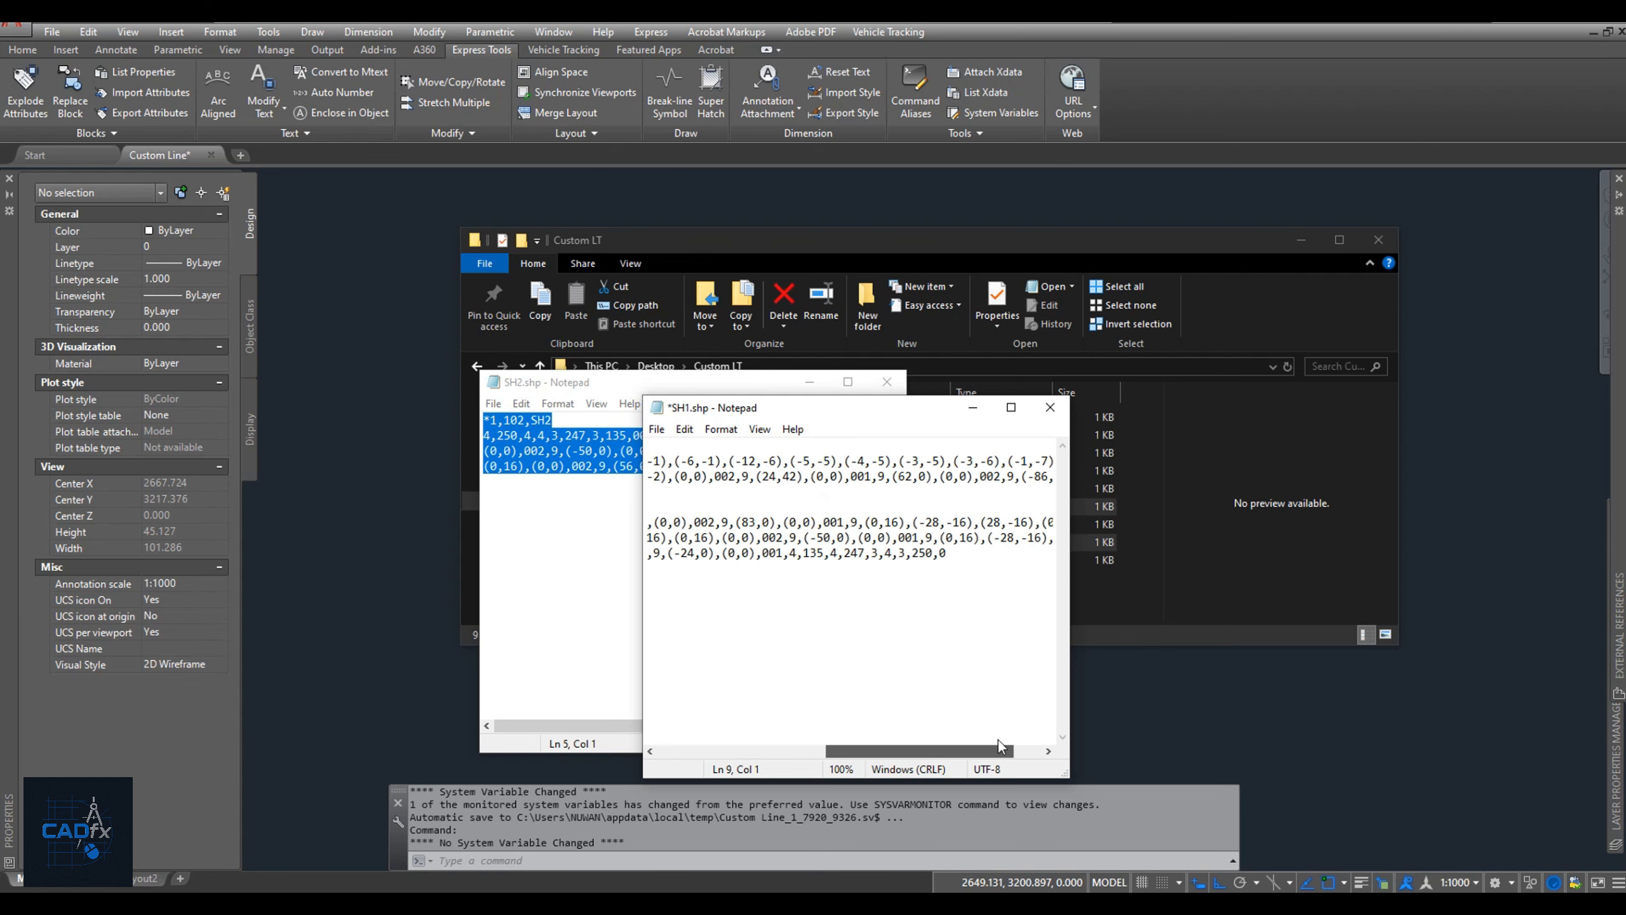
click(948, 553)
click(947, 568)
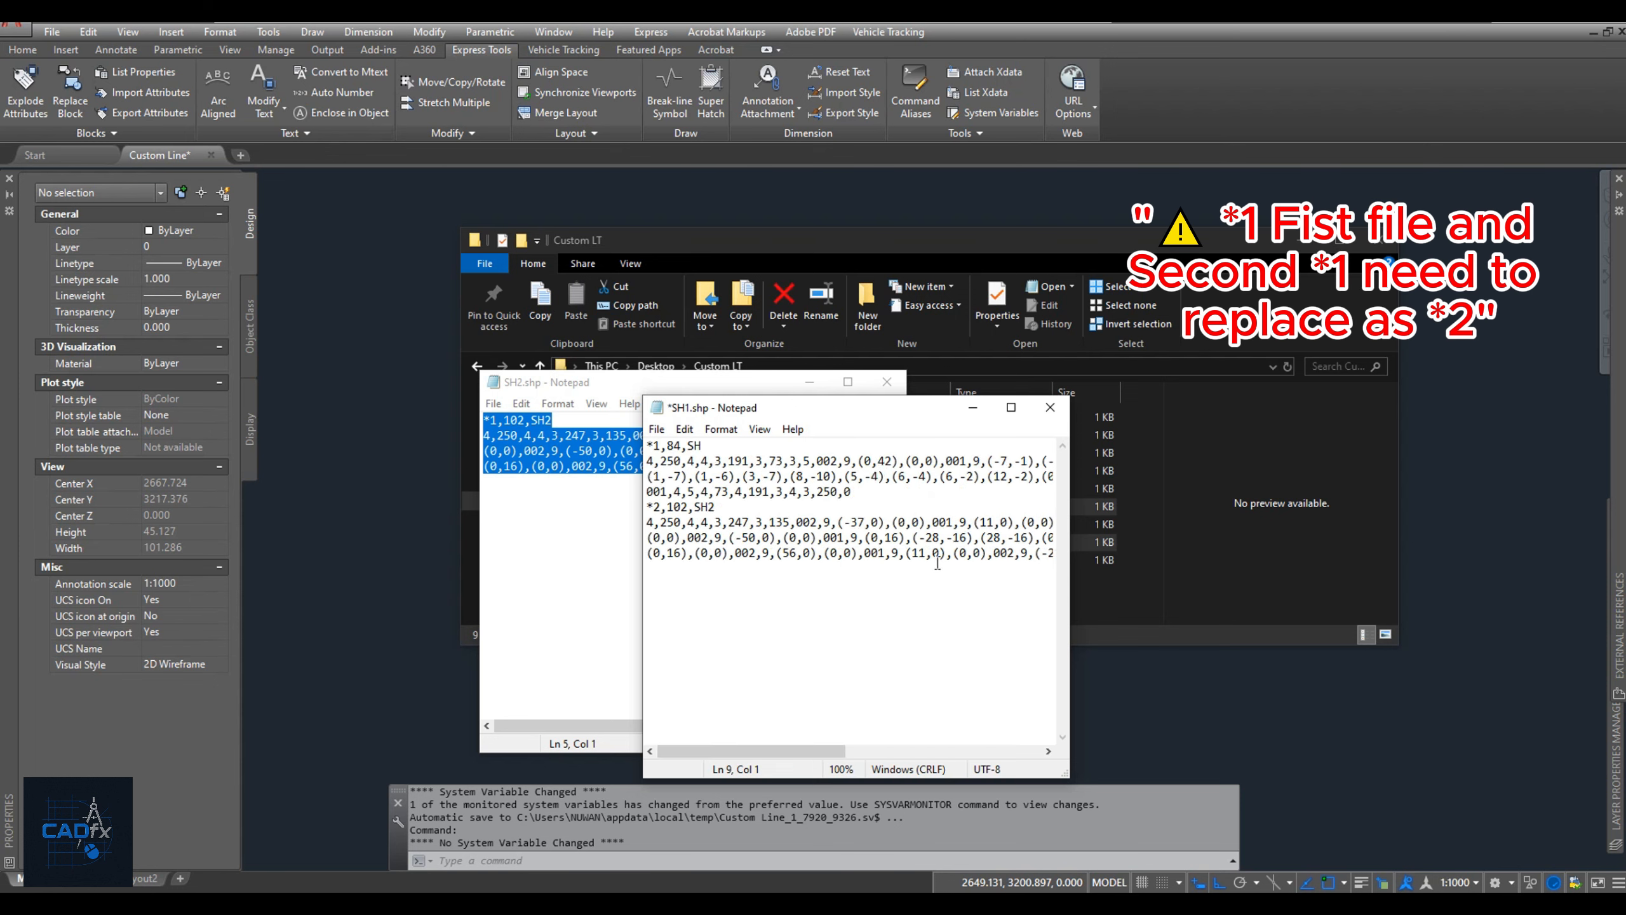
Save the combined shapes as SH Line.shp in the Custom LT folder with the All Files type and close both Notepad windows.
click(658, 430)
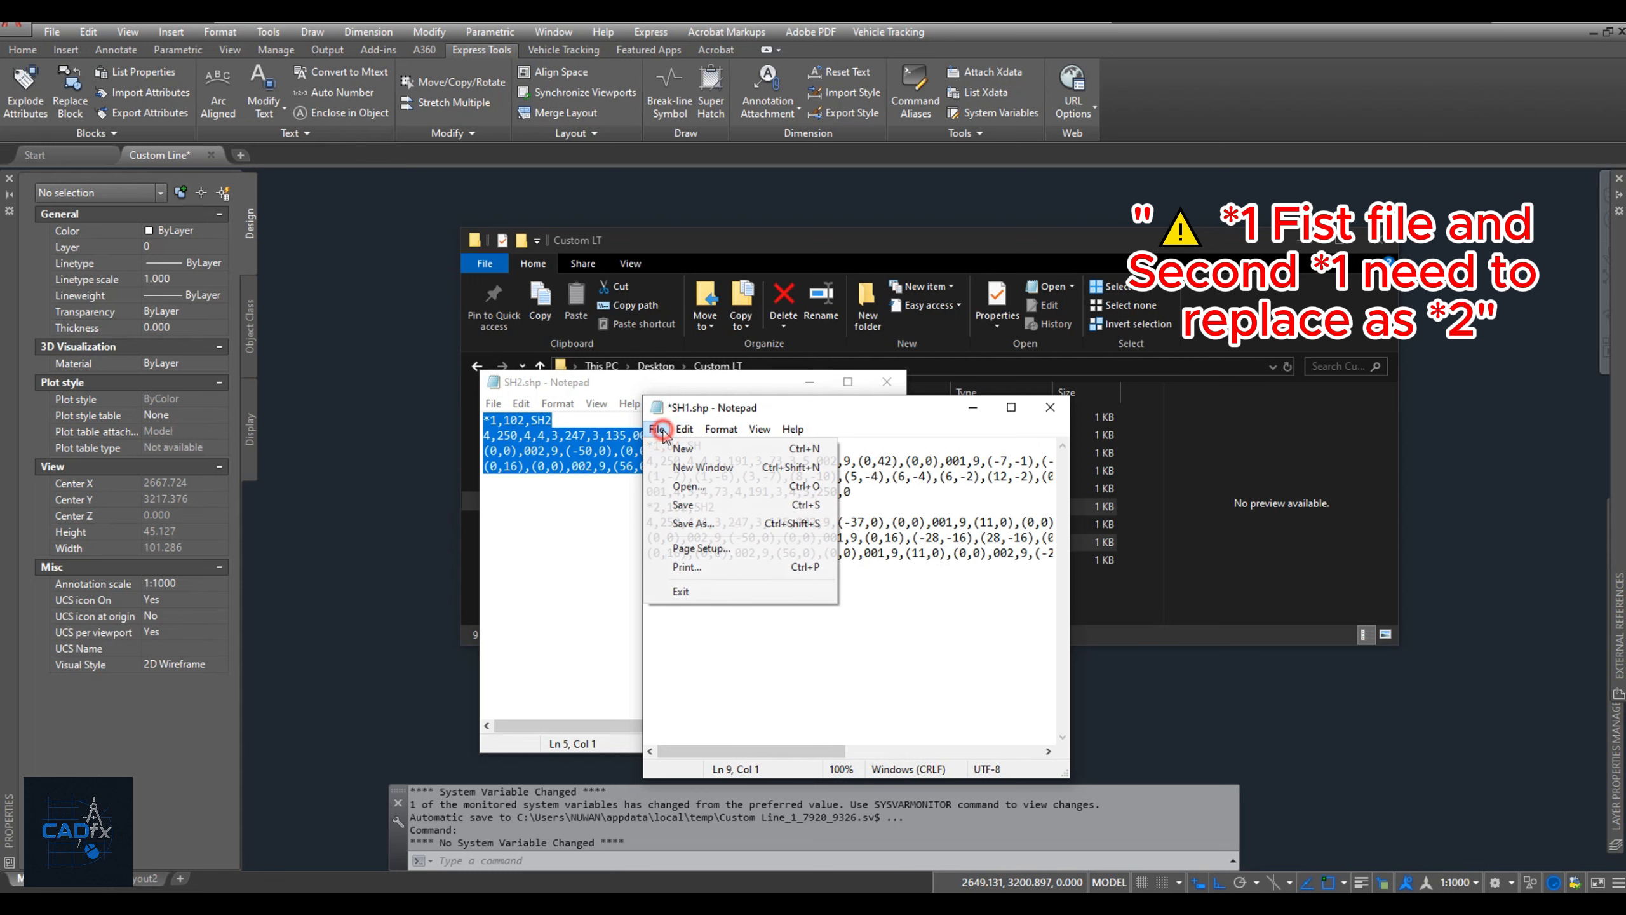
click(694, 523)
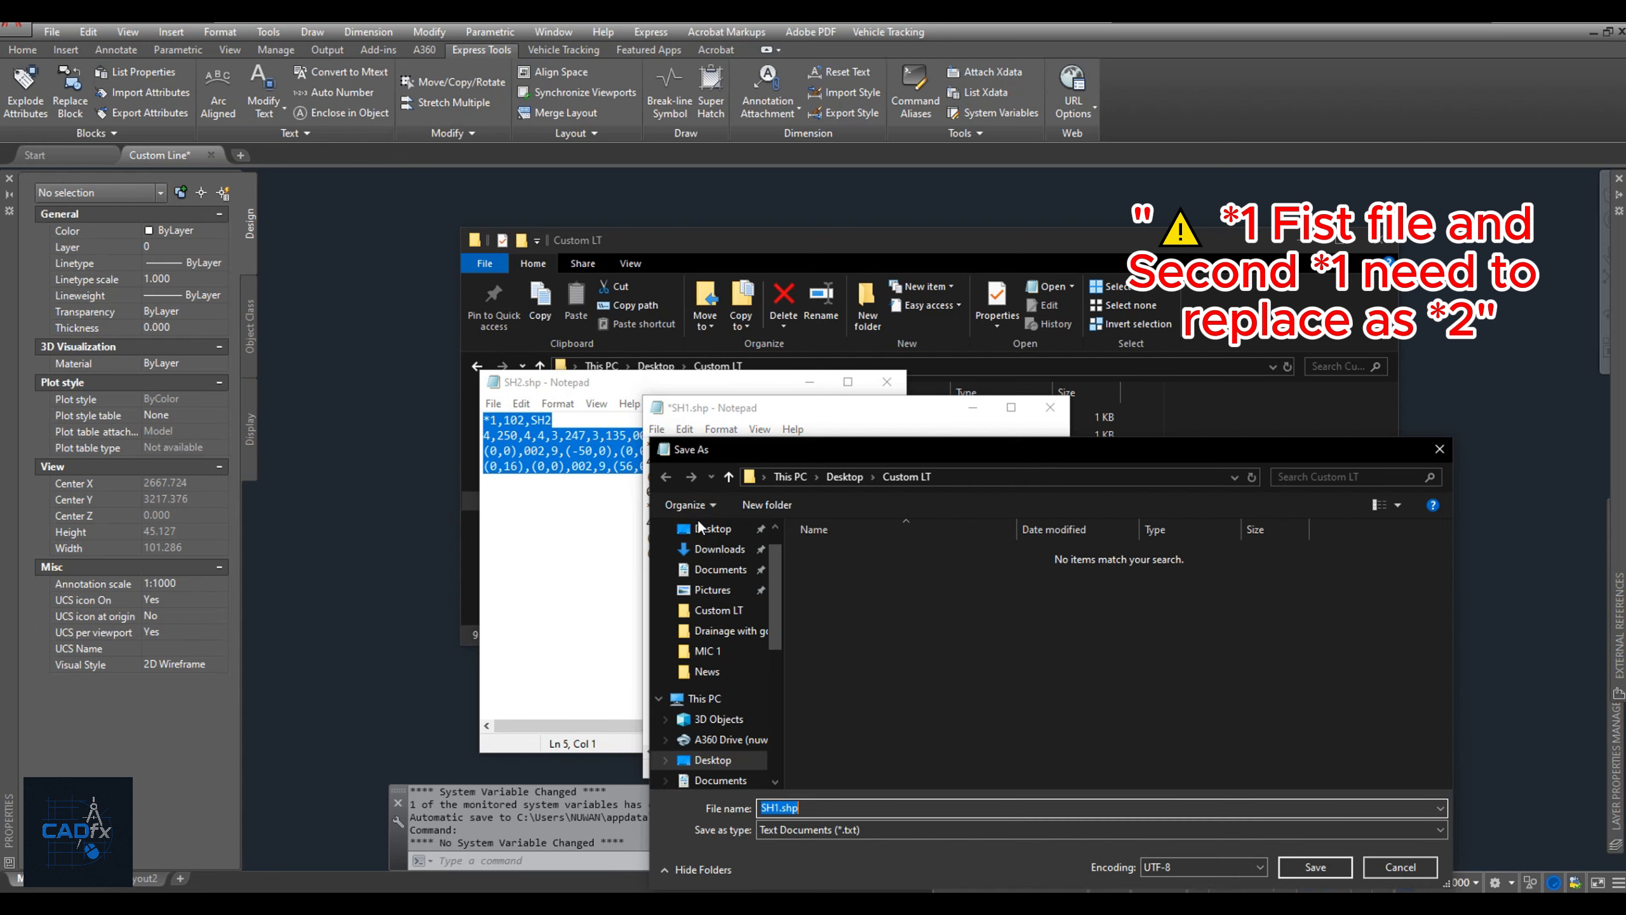
click(781, 810)
text(Line)
click(944, 832)
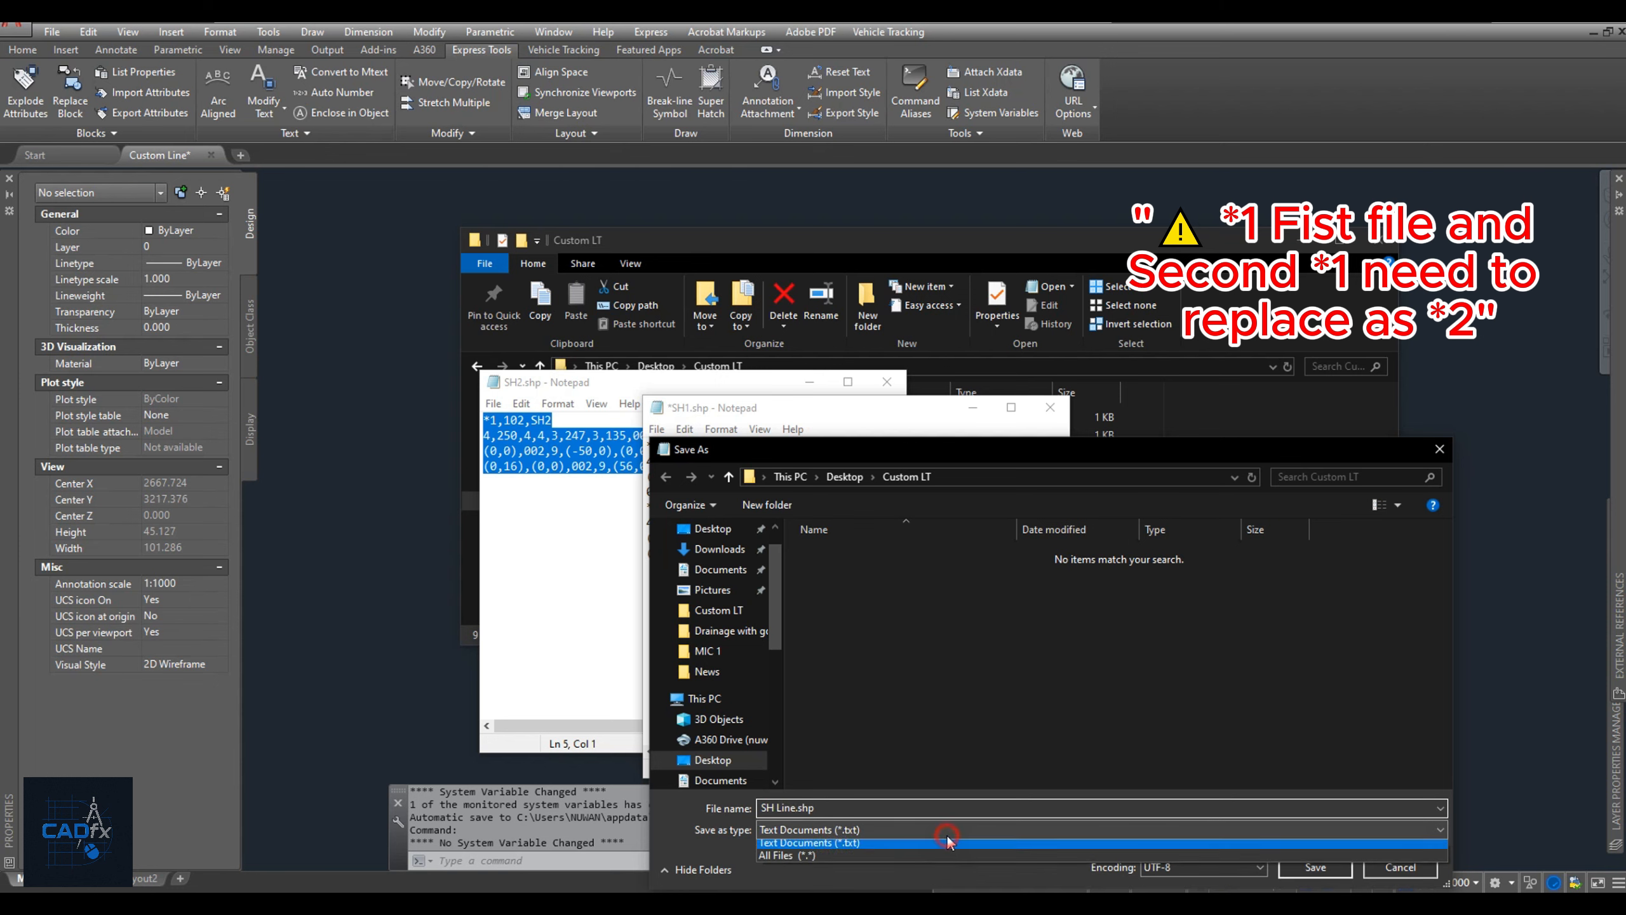
click(845, 861)
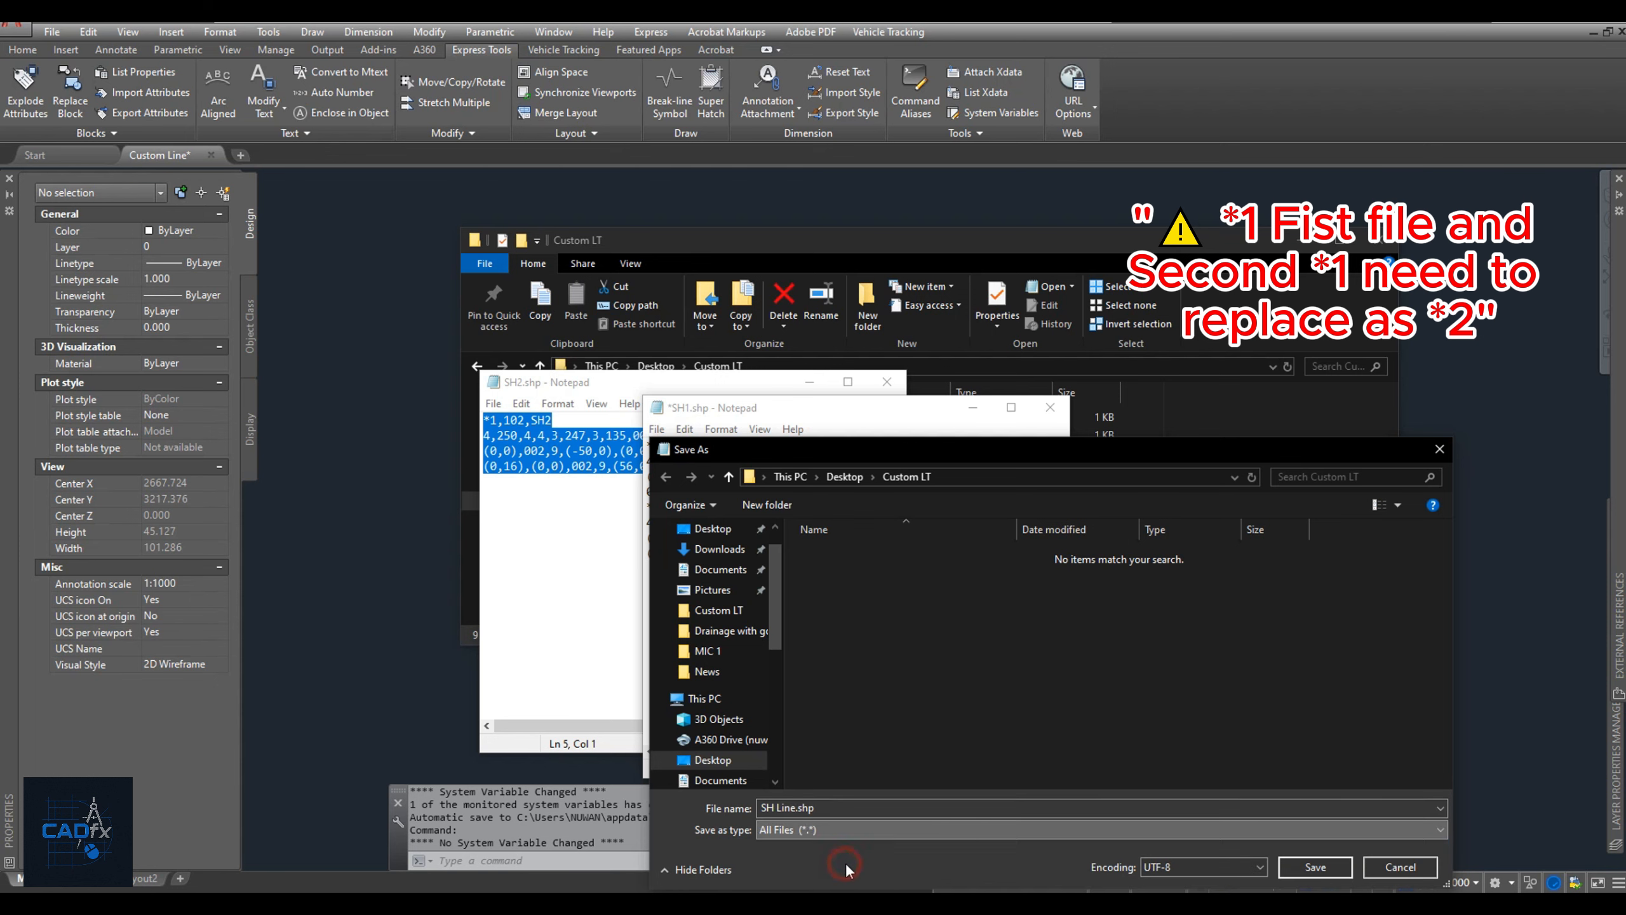
click(1282, 868)
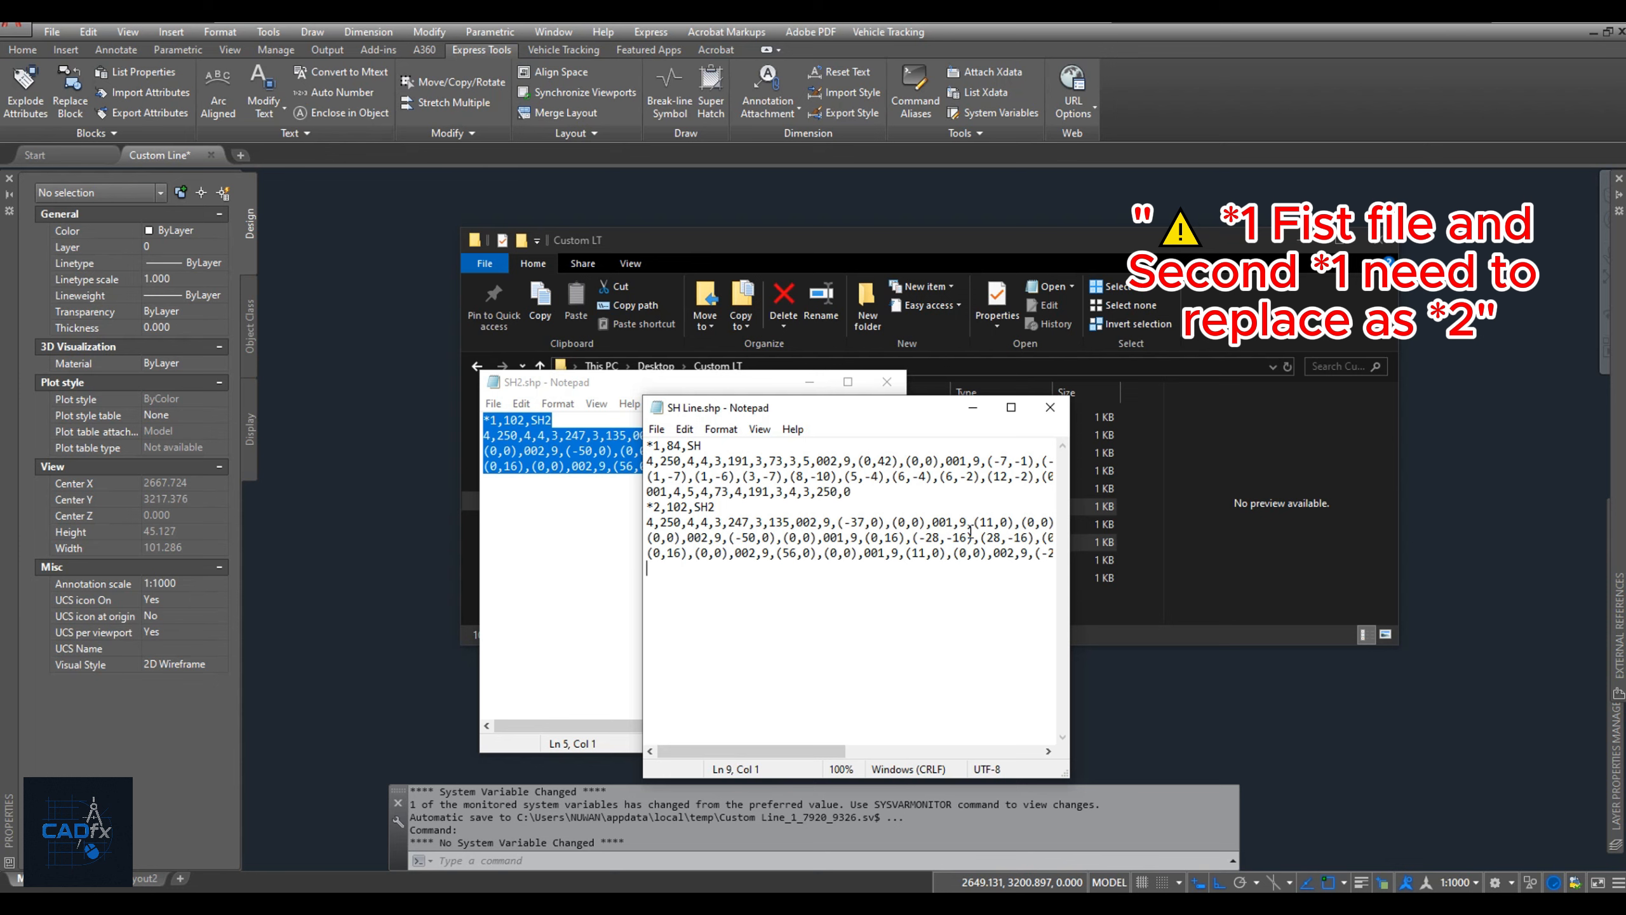
click(1050, 408)
click(886, 381)
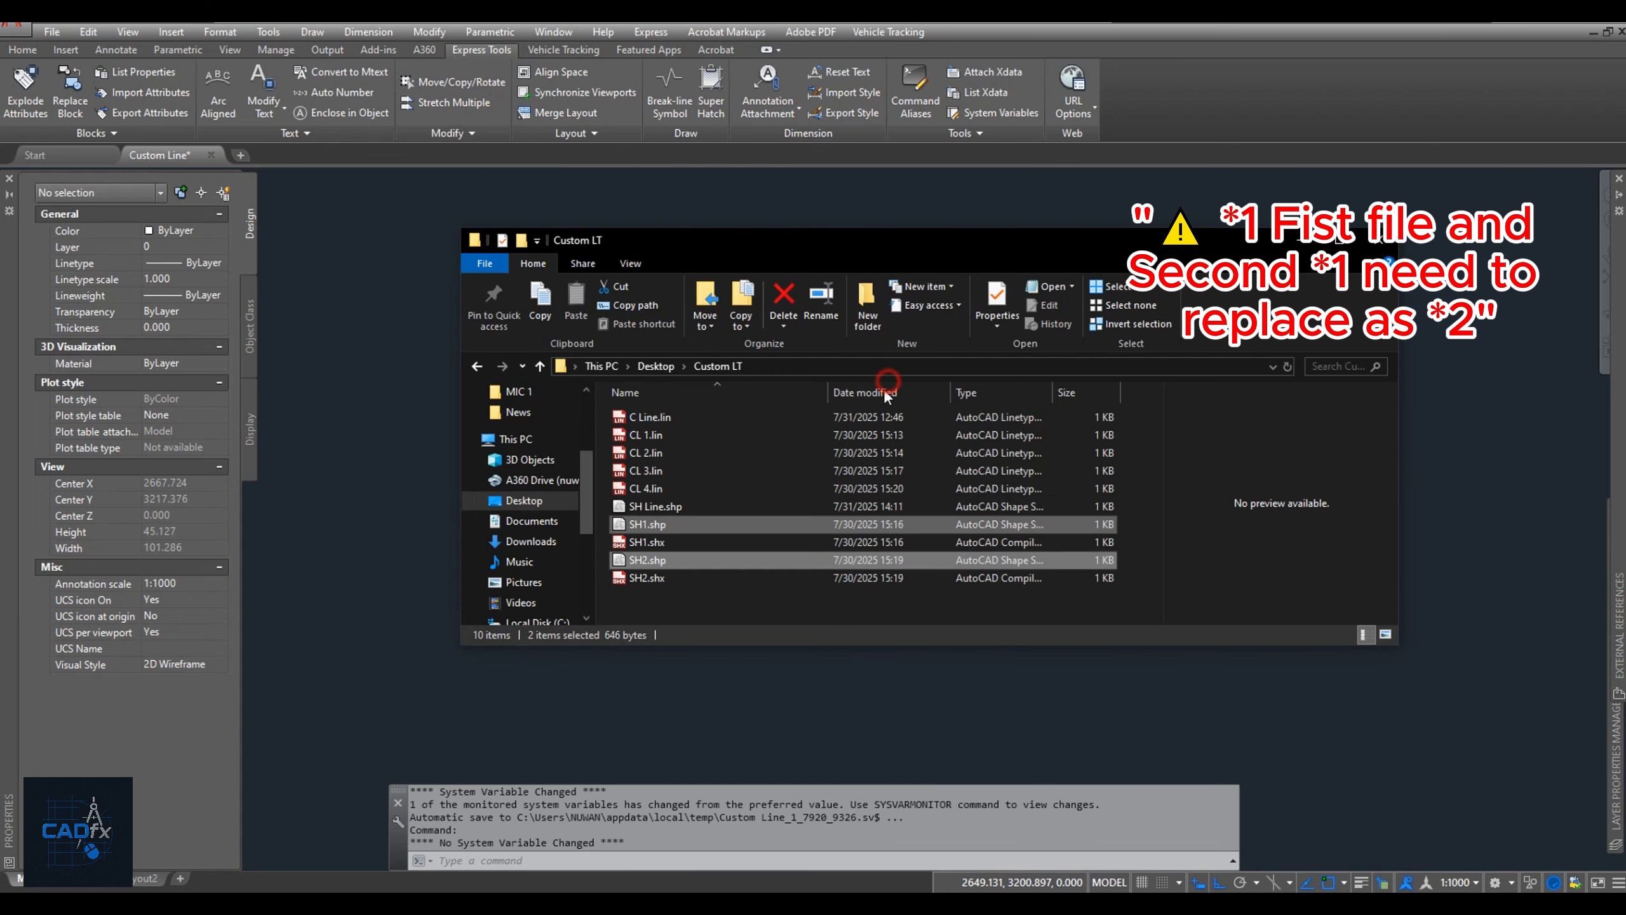
Compile SH Line.shp from the Custom LT folder on the Desktop with the COMPILE command and return to that folder in File Explorer.
click(674, 507)
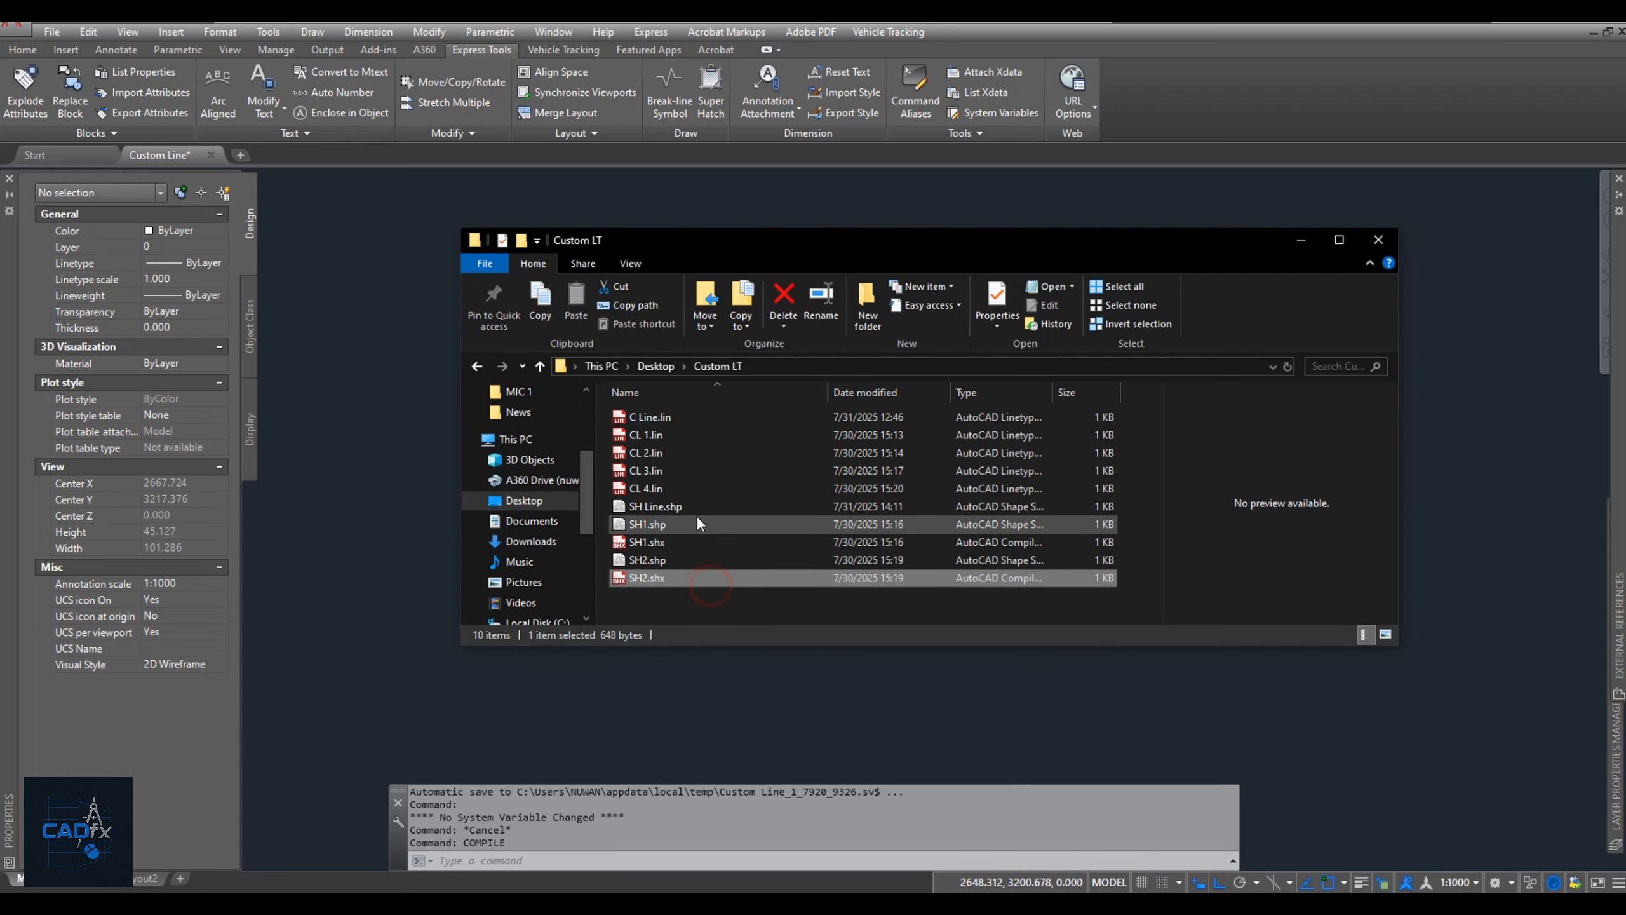
click(696, 513)
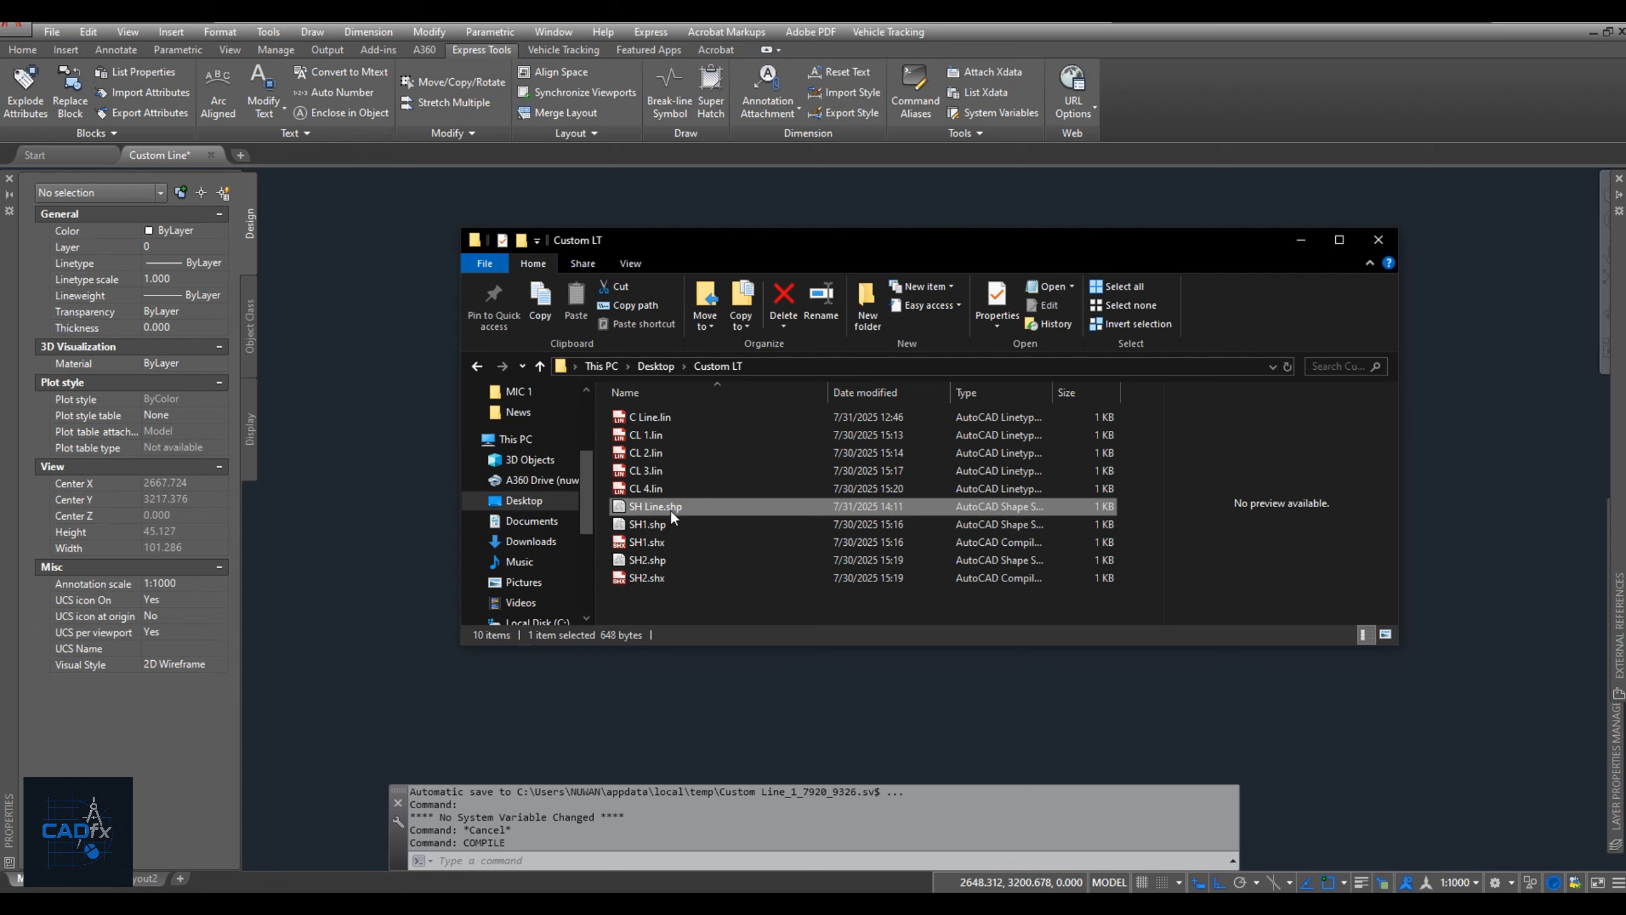
click(400, 464)
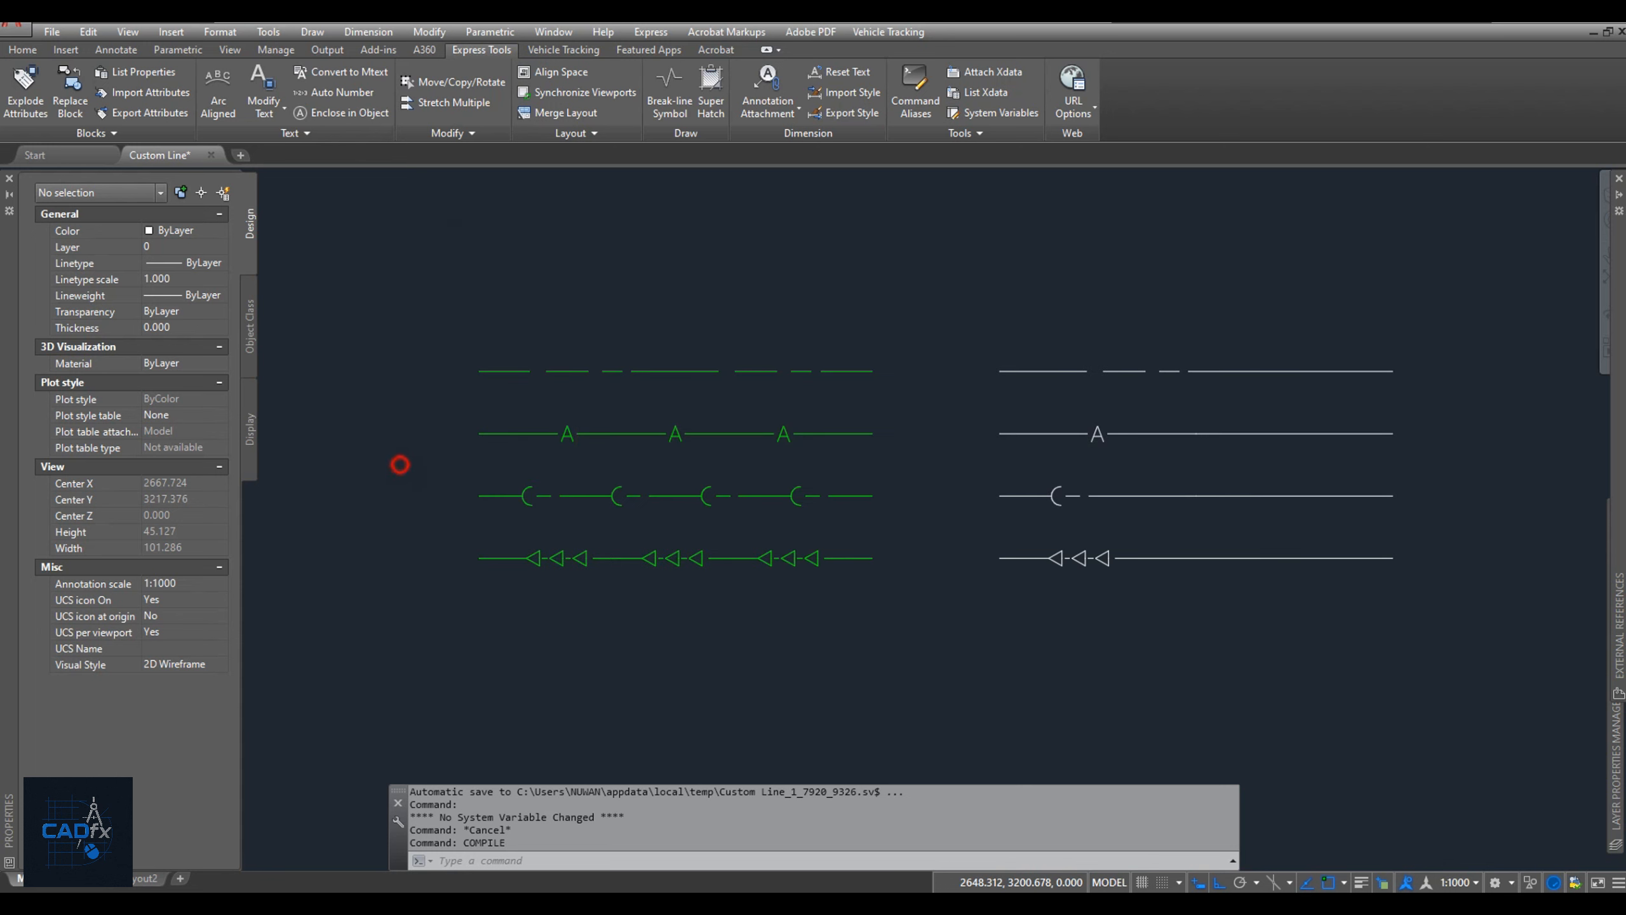
click(567, 859)
text(compi)
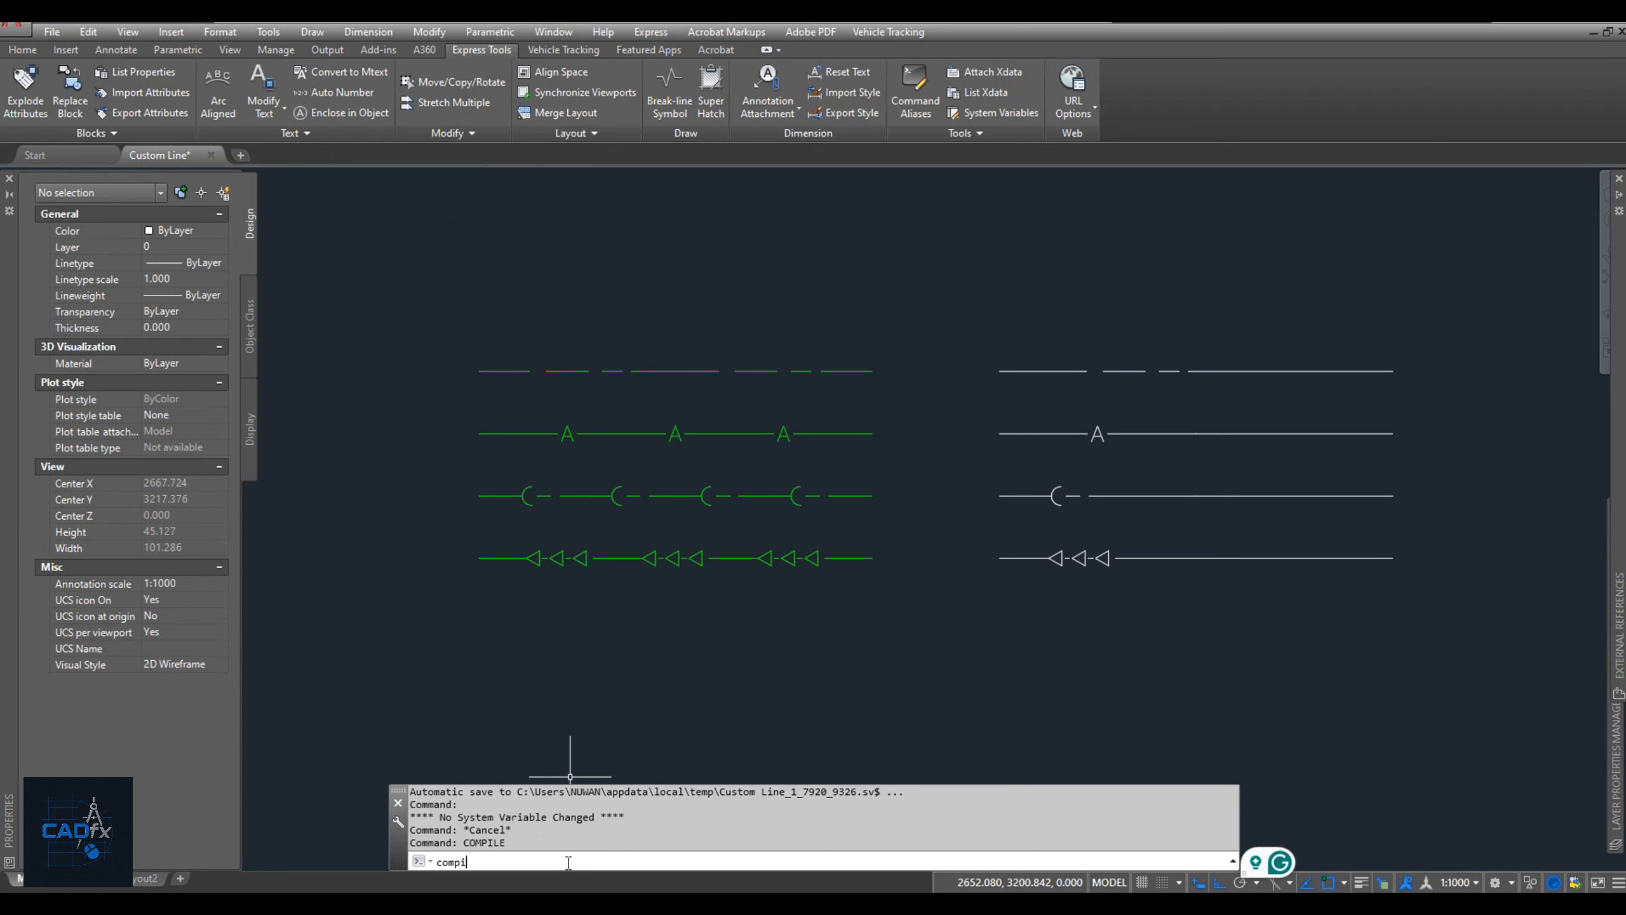
key(Return)
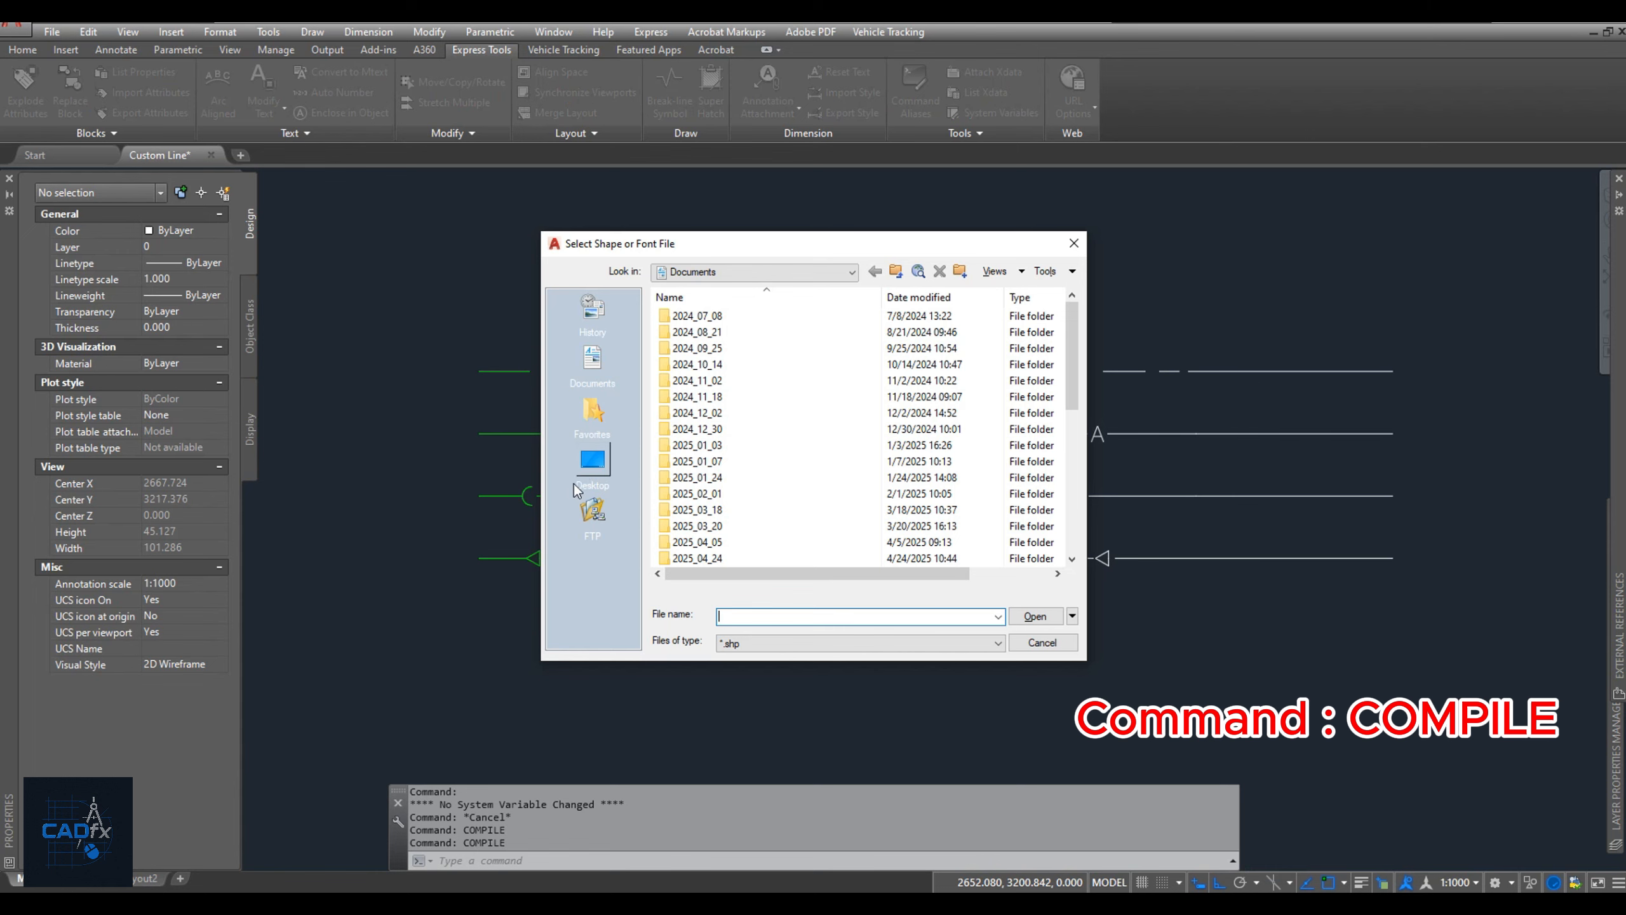
click(576, 482)
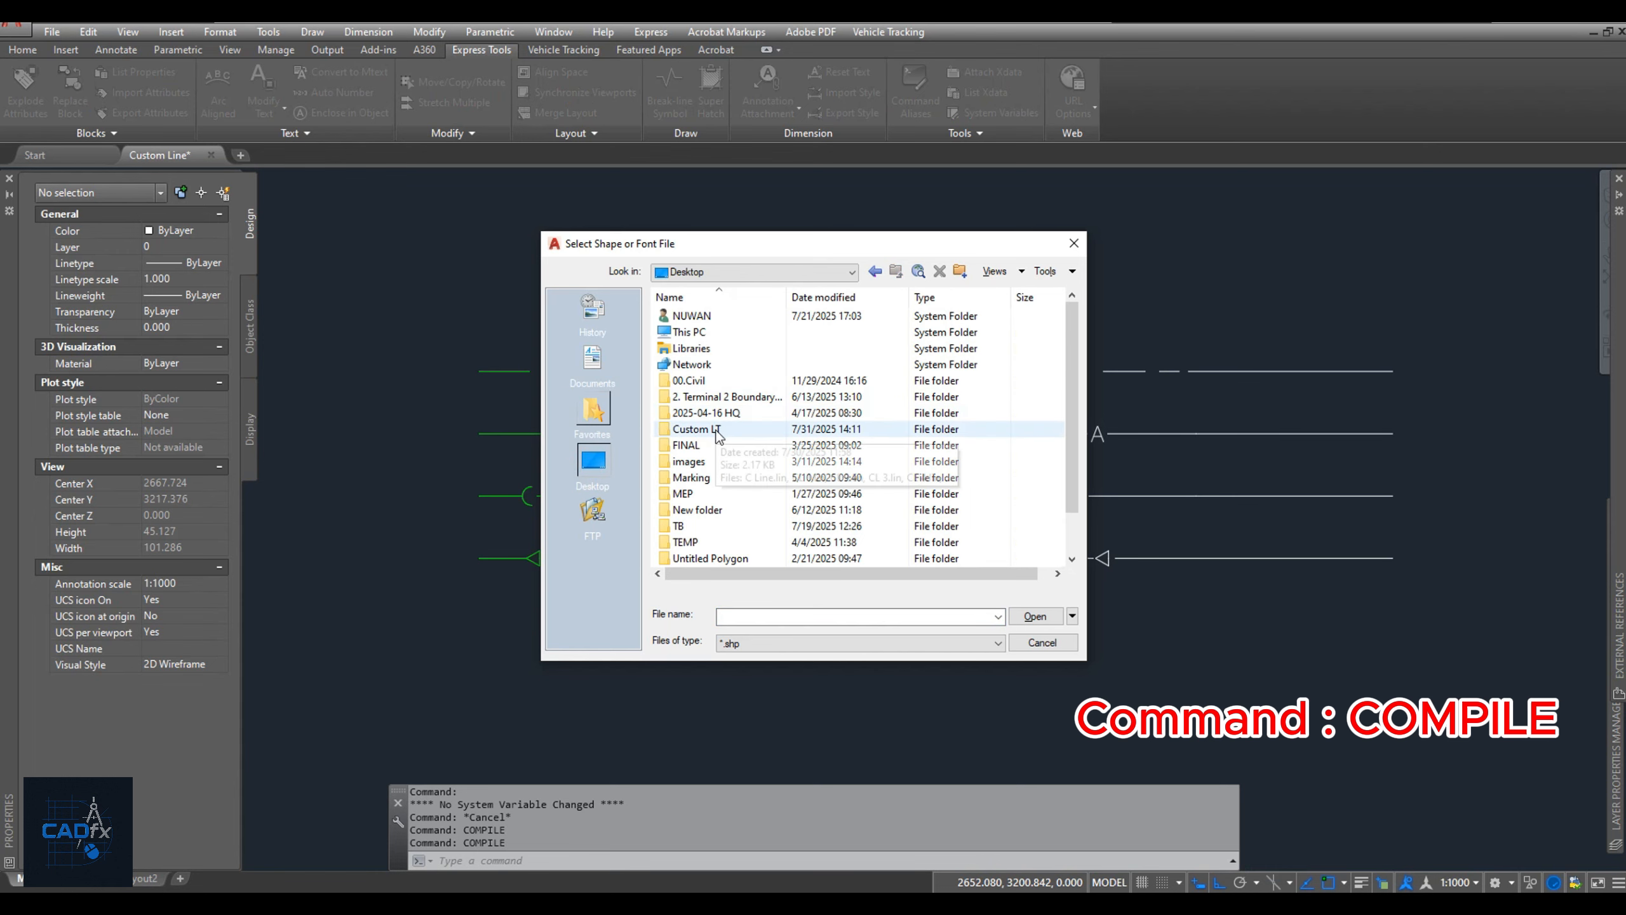
double_click(716, 431)
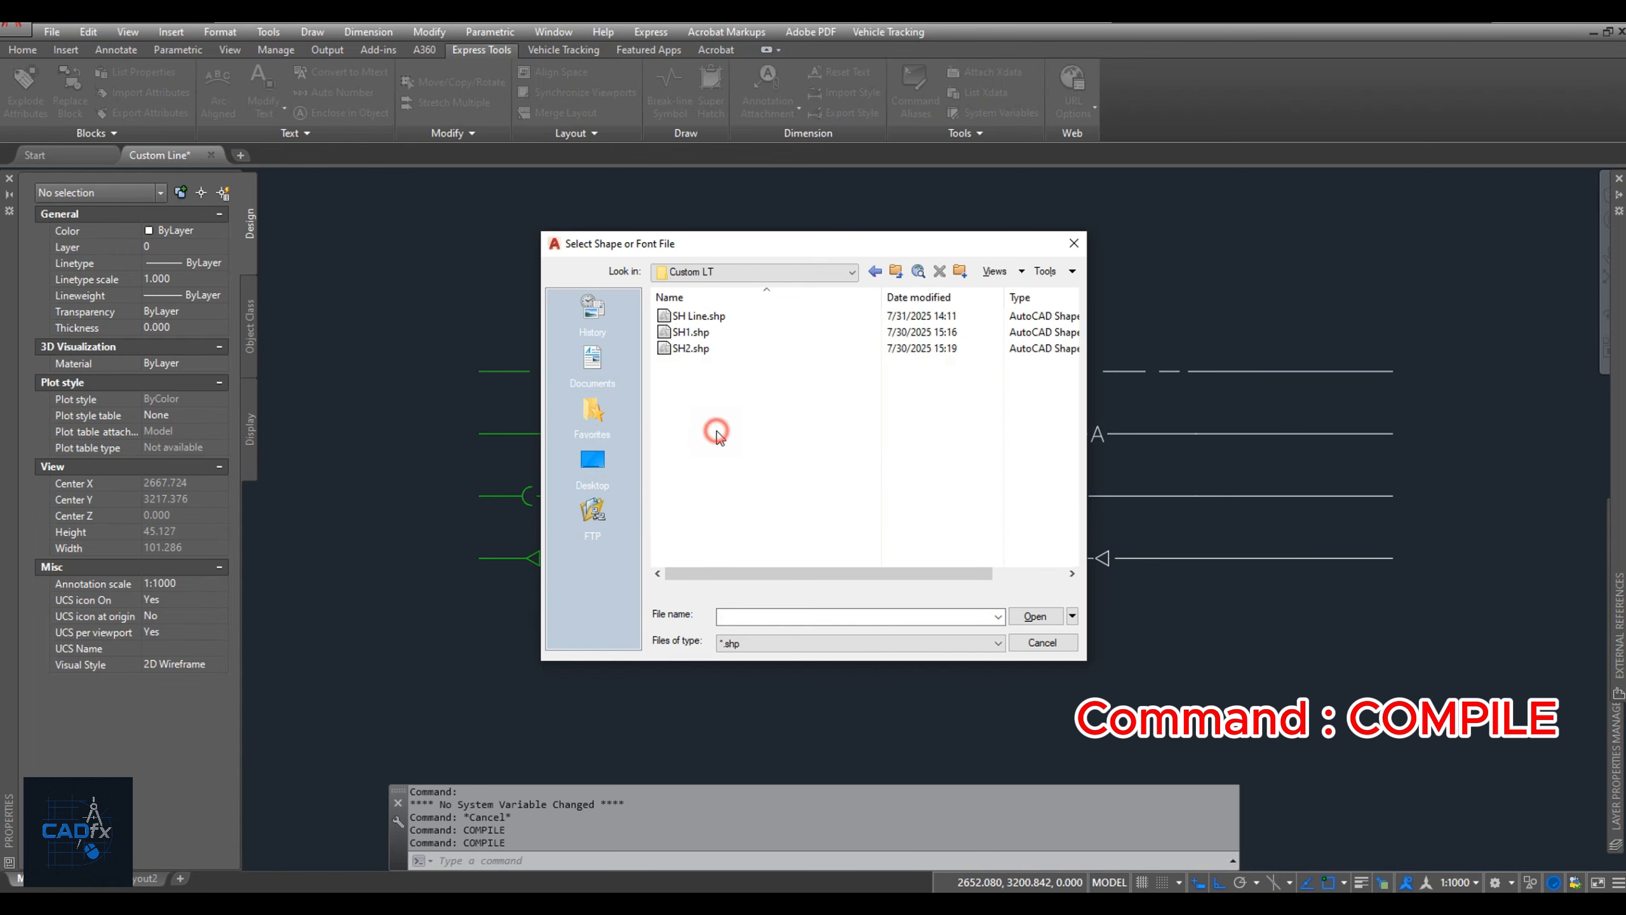
click(711, 317)
click(1035, 616)
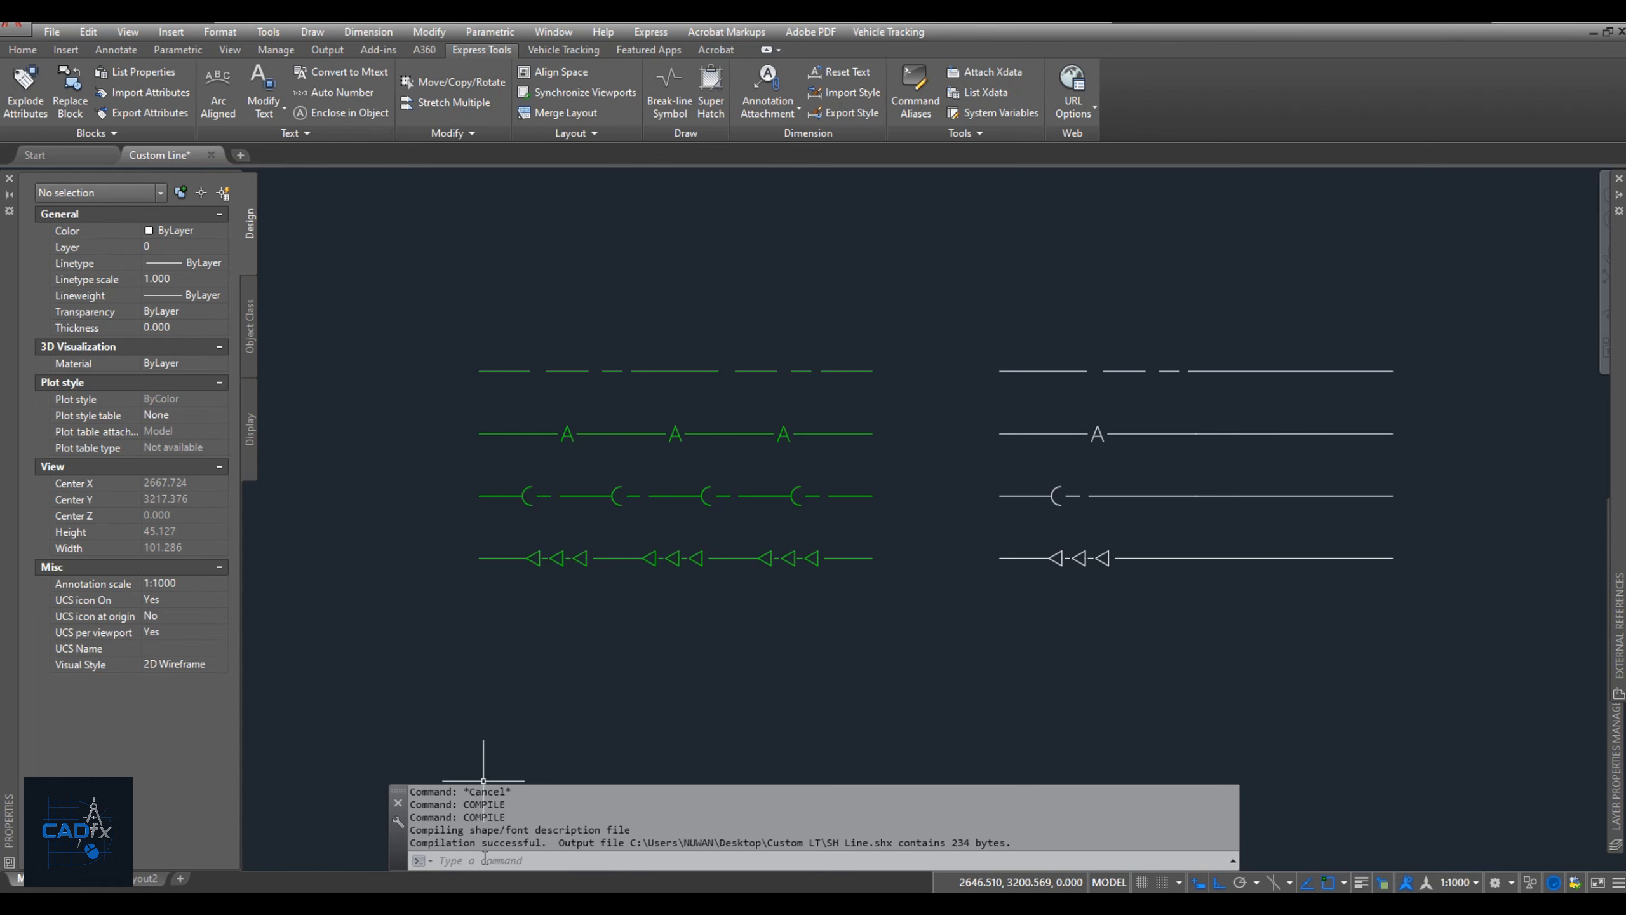
mouse_move(484, 902)
click(340, 846)
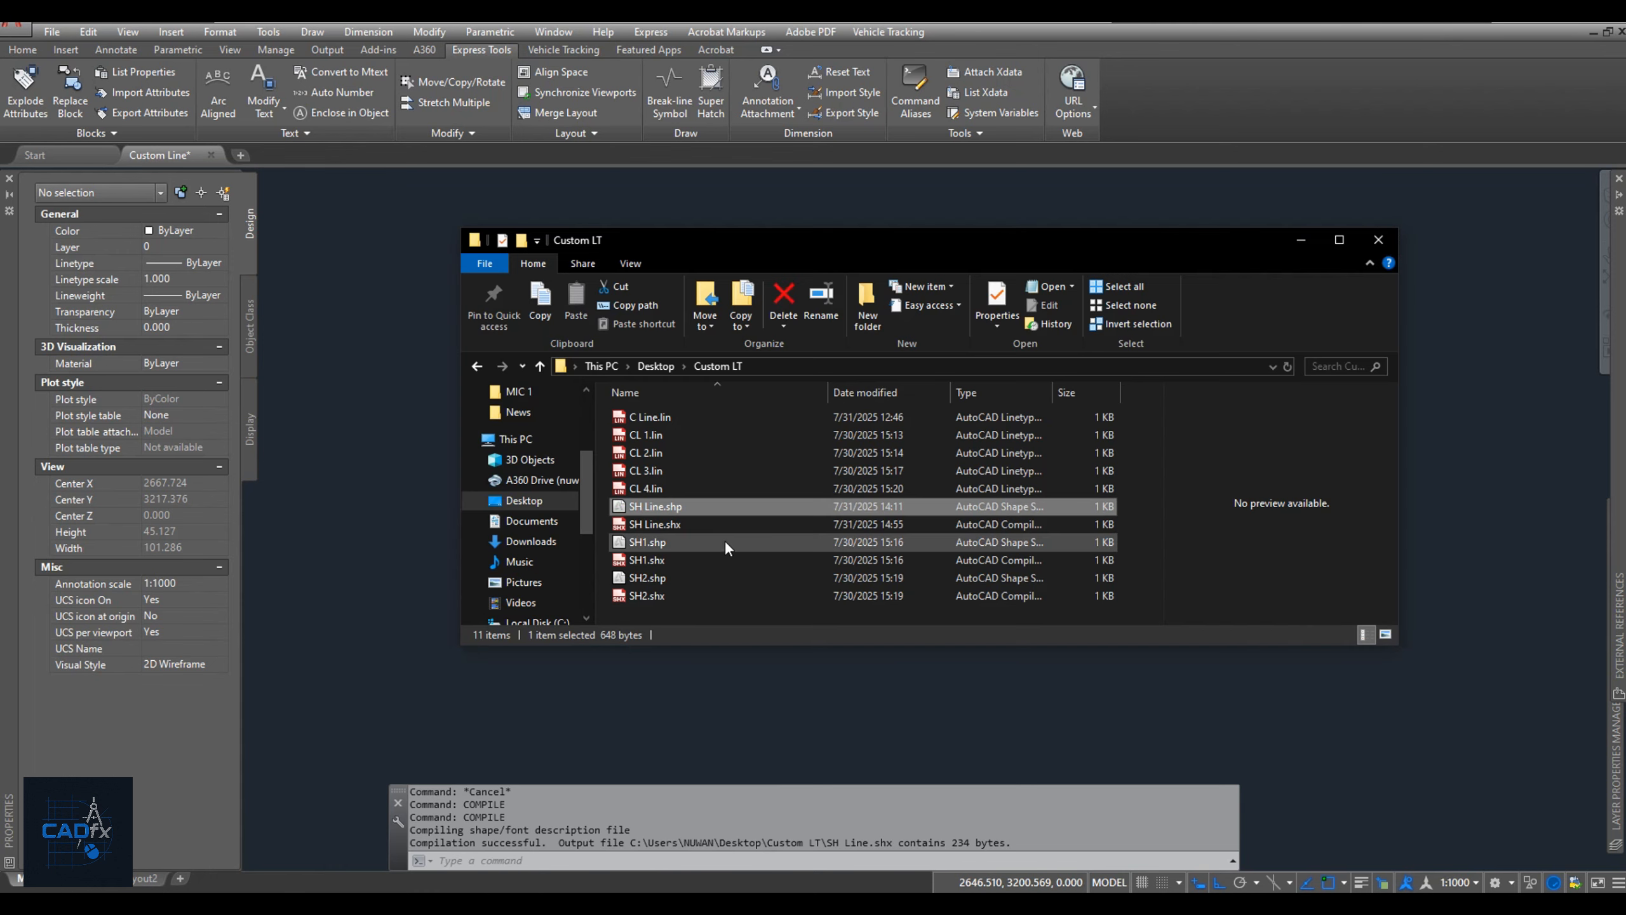
Open C Line.lin from the Custom folder and replace the shape file paths in the CL3 and CL4 definitions with SHLine.
mouse_move(685, 524)
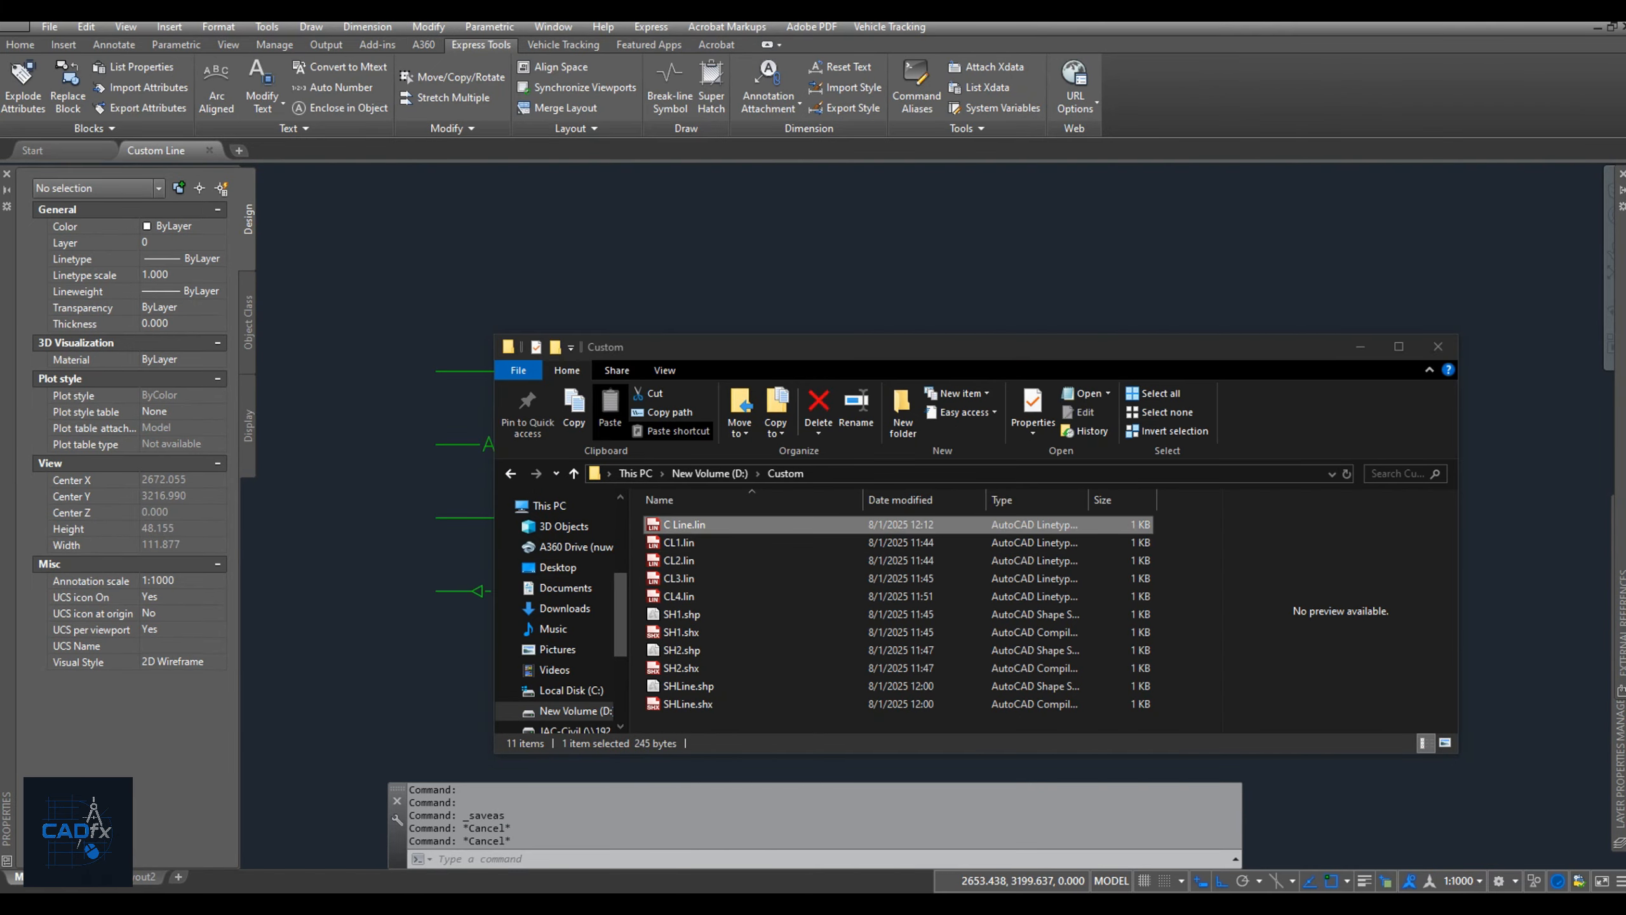
double_click(684, 525)
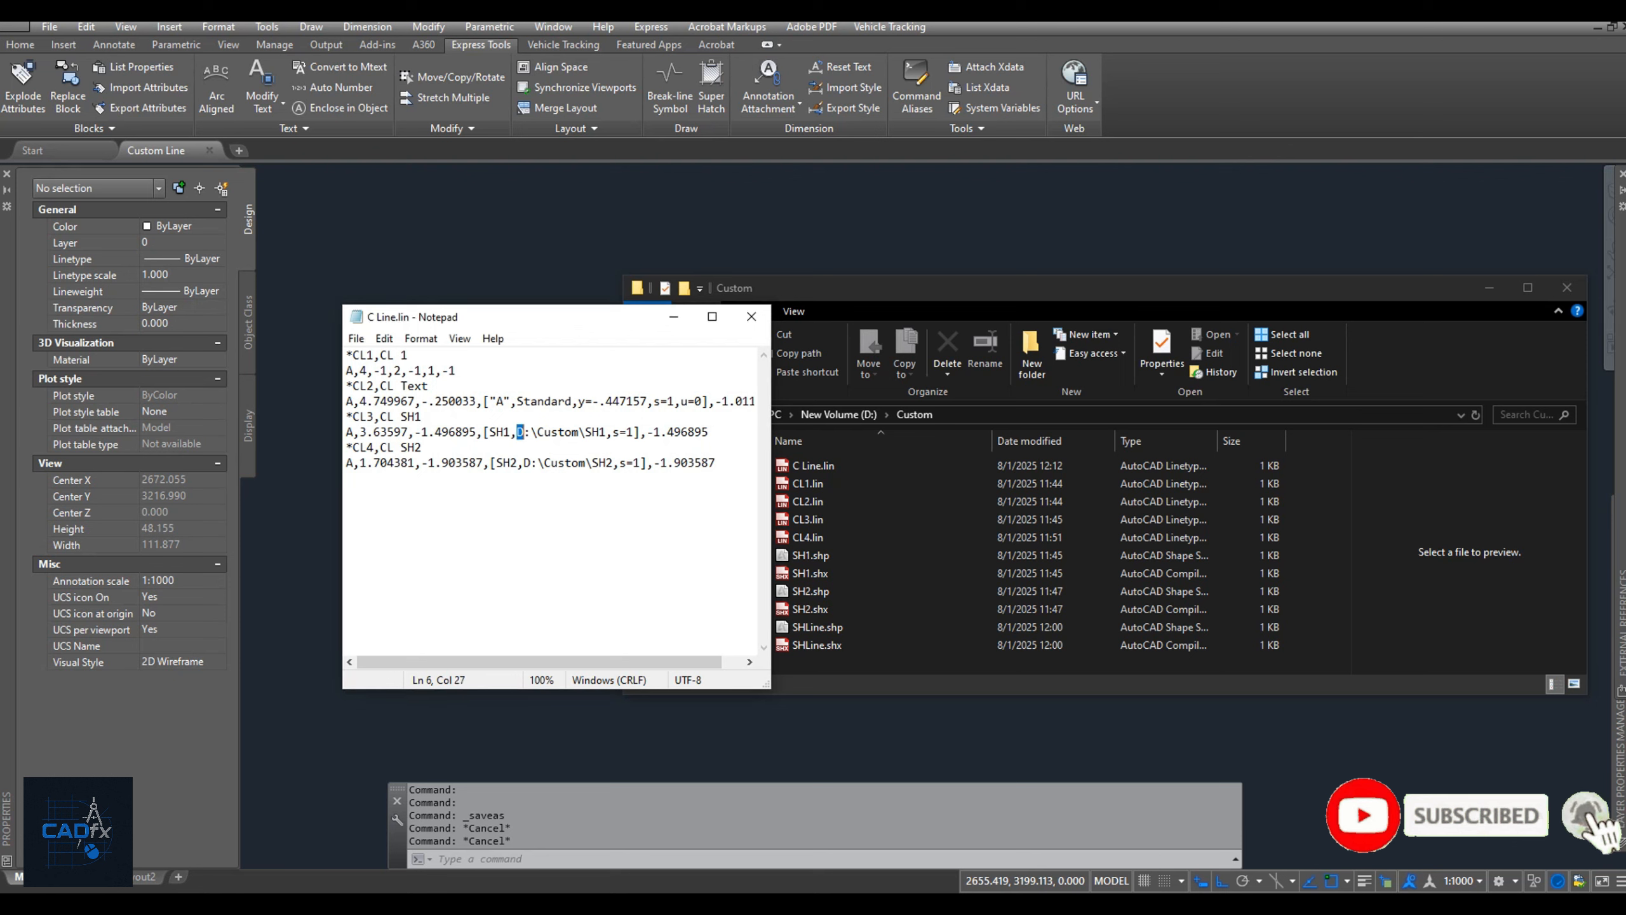
drag(517, 432, 605, 432)
text(SHLine)
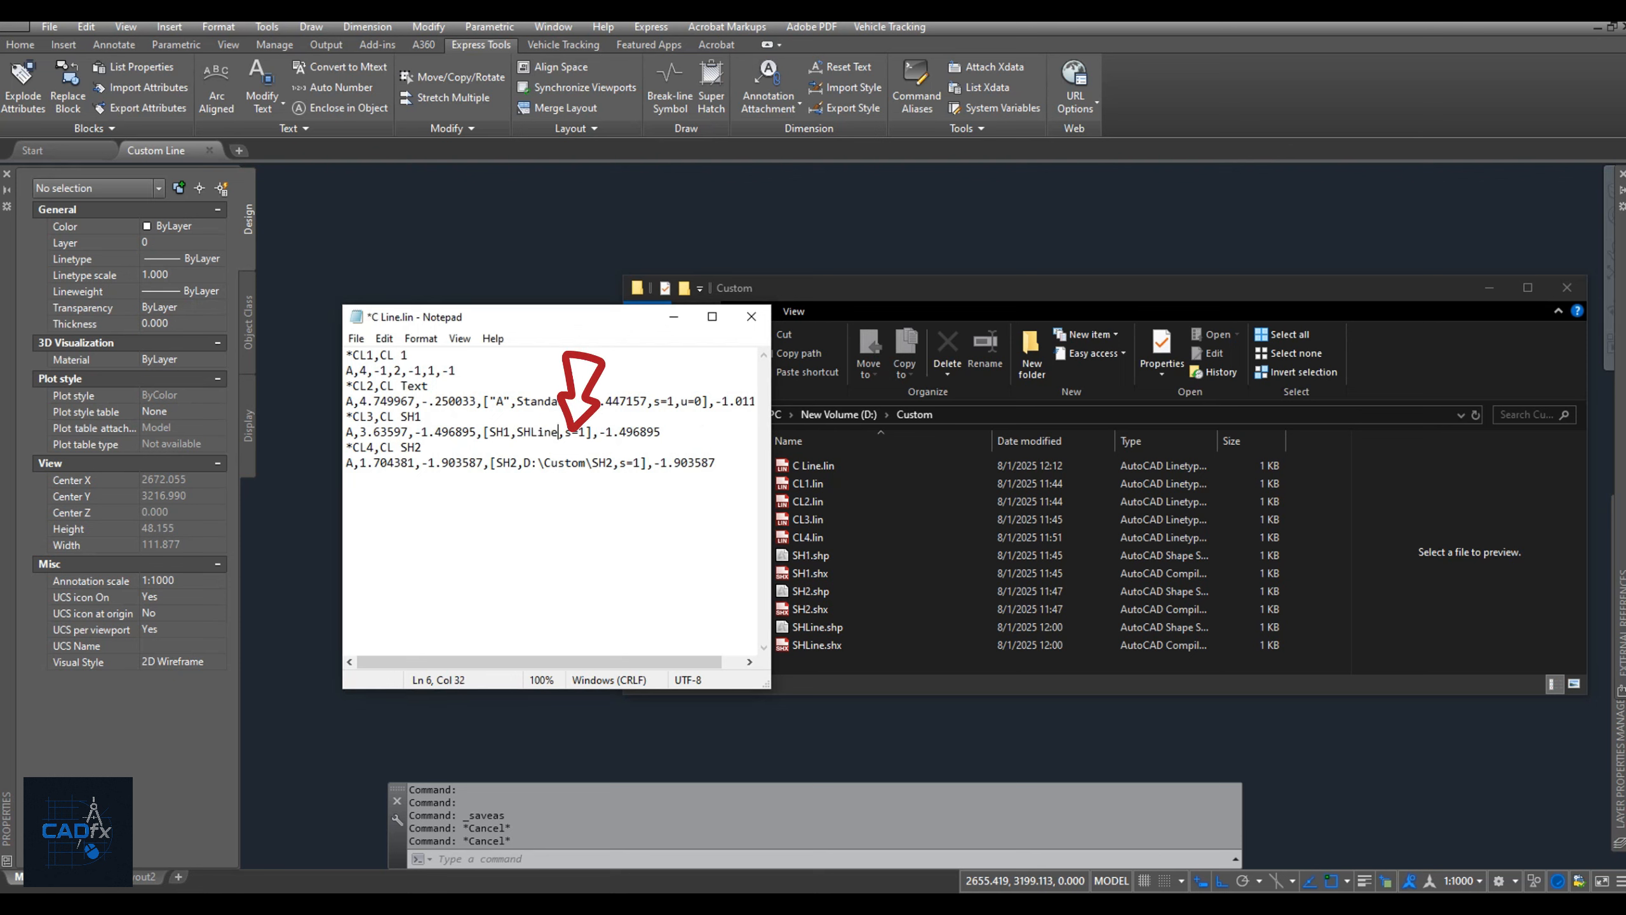
drag(524, 463, 614, 463)
text(SHLine)
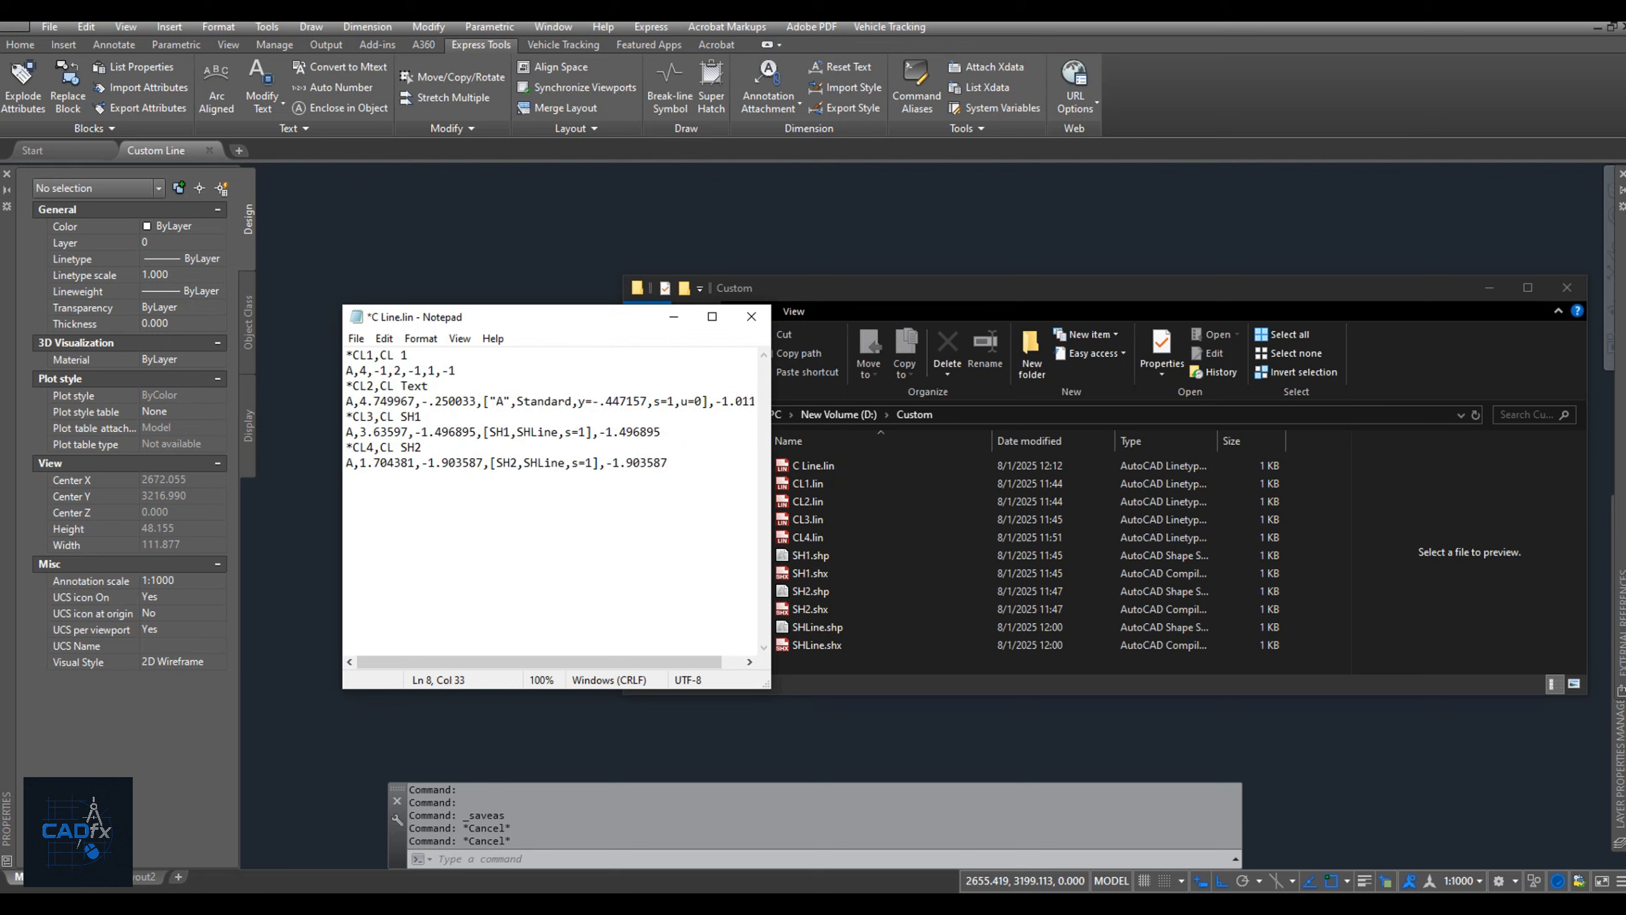
Save and close C Line.lin, minimise the Custom folder window and save the Custom Line drawing.
click(355, 338)
click(384, 414)
click(752, 317)
click(1489, 287)
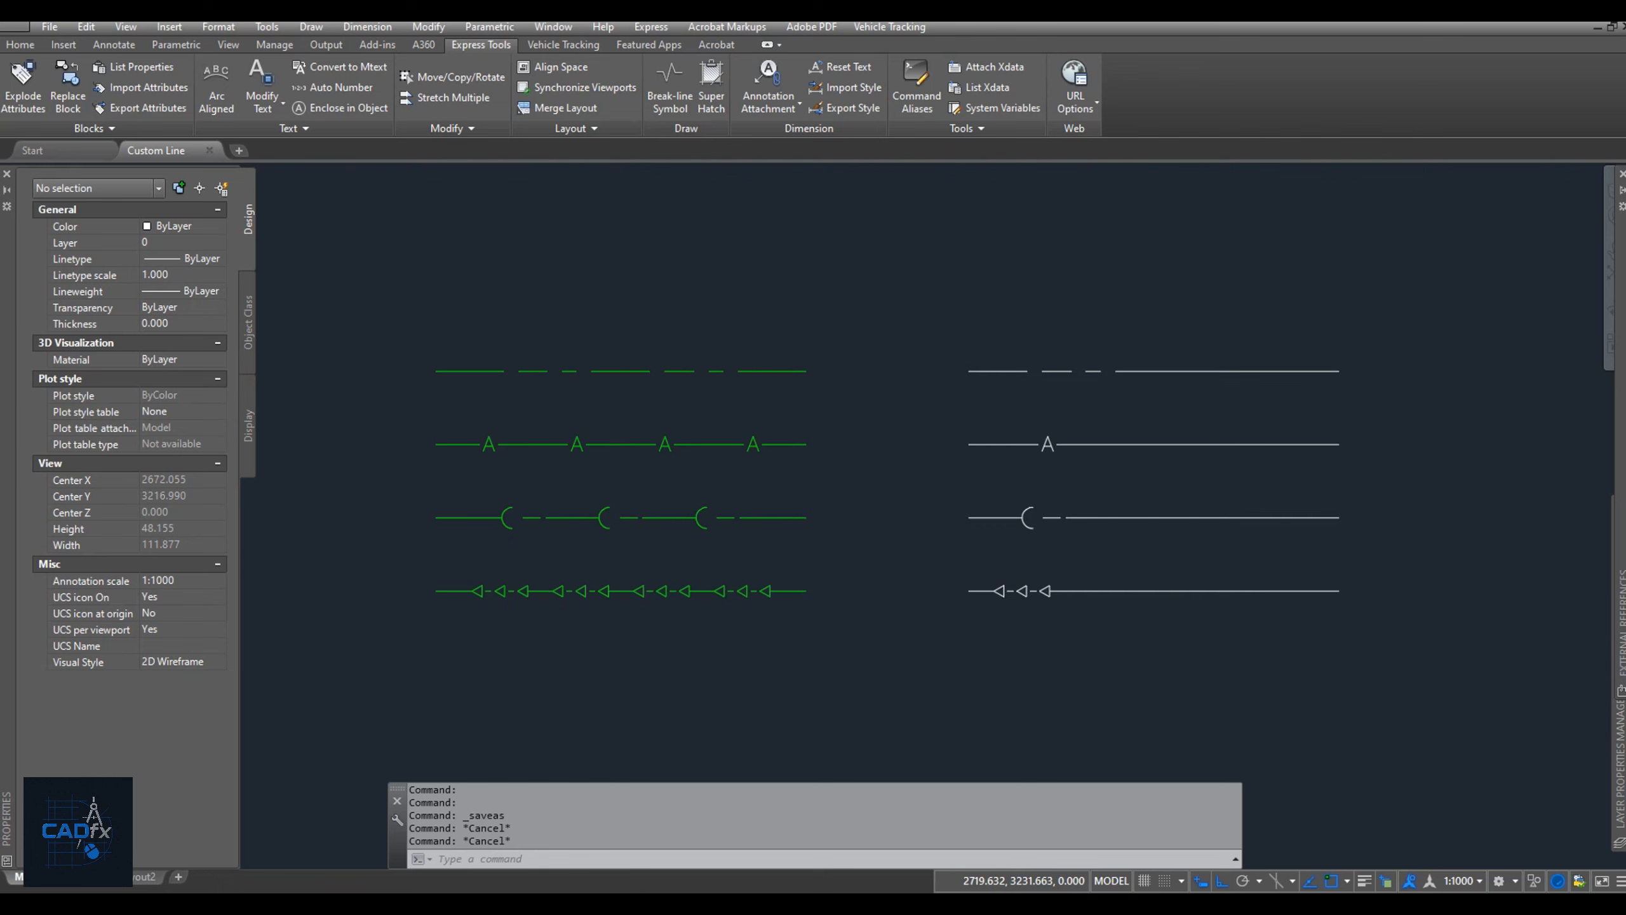
key(ctrl+s)
In Options, replace the last Support File Search Path entry with the D:\Custom folder, apply the change and close the dialog.
text(OP)
key(Return)
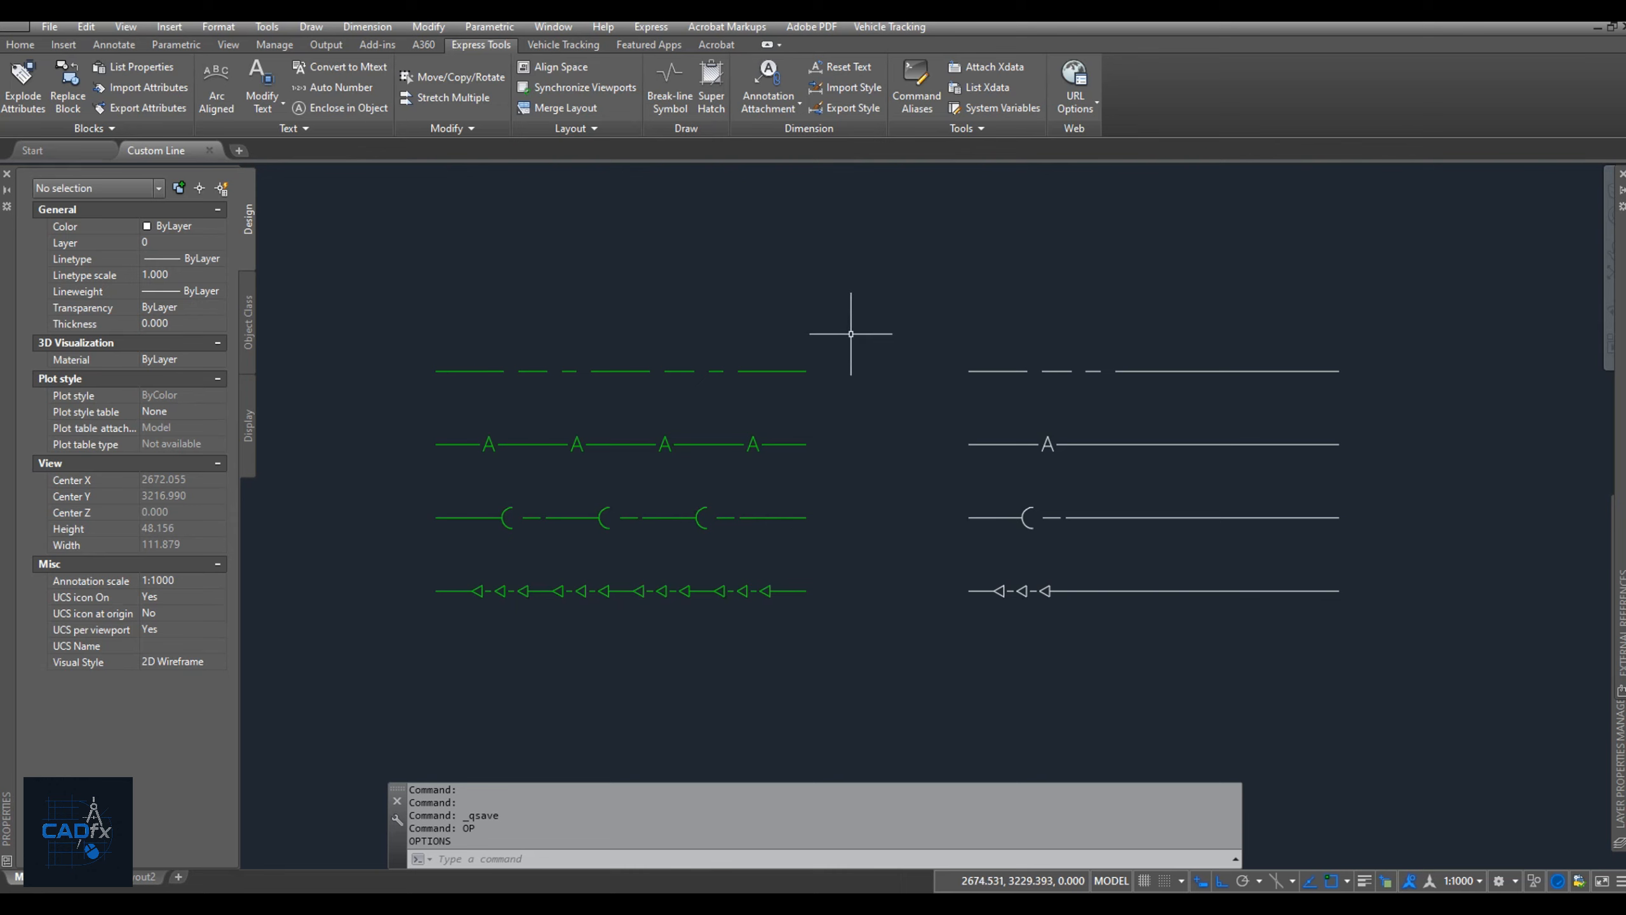
text(OP)
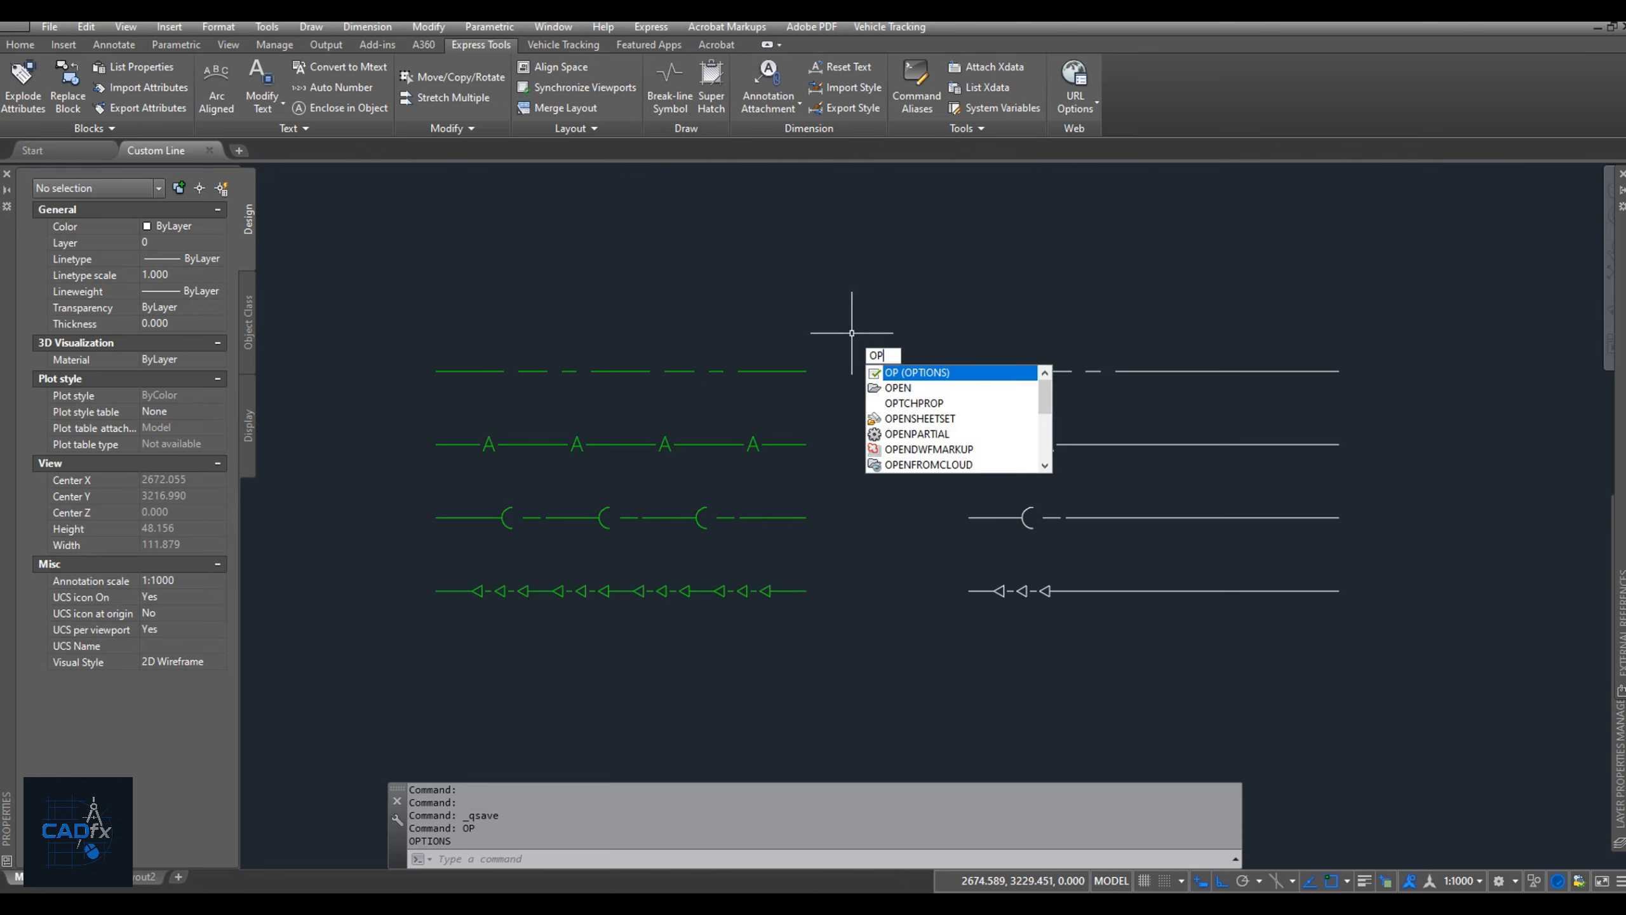
key(Return)
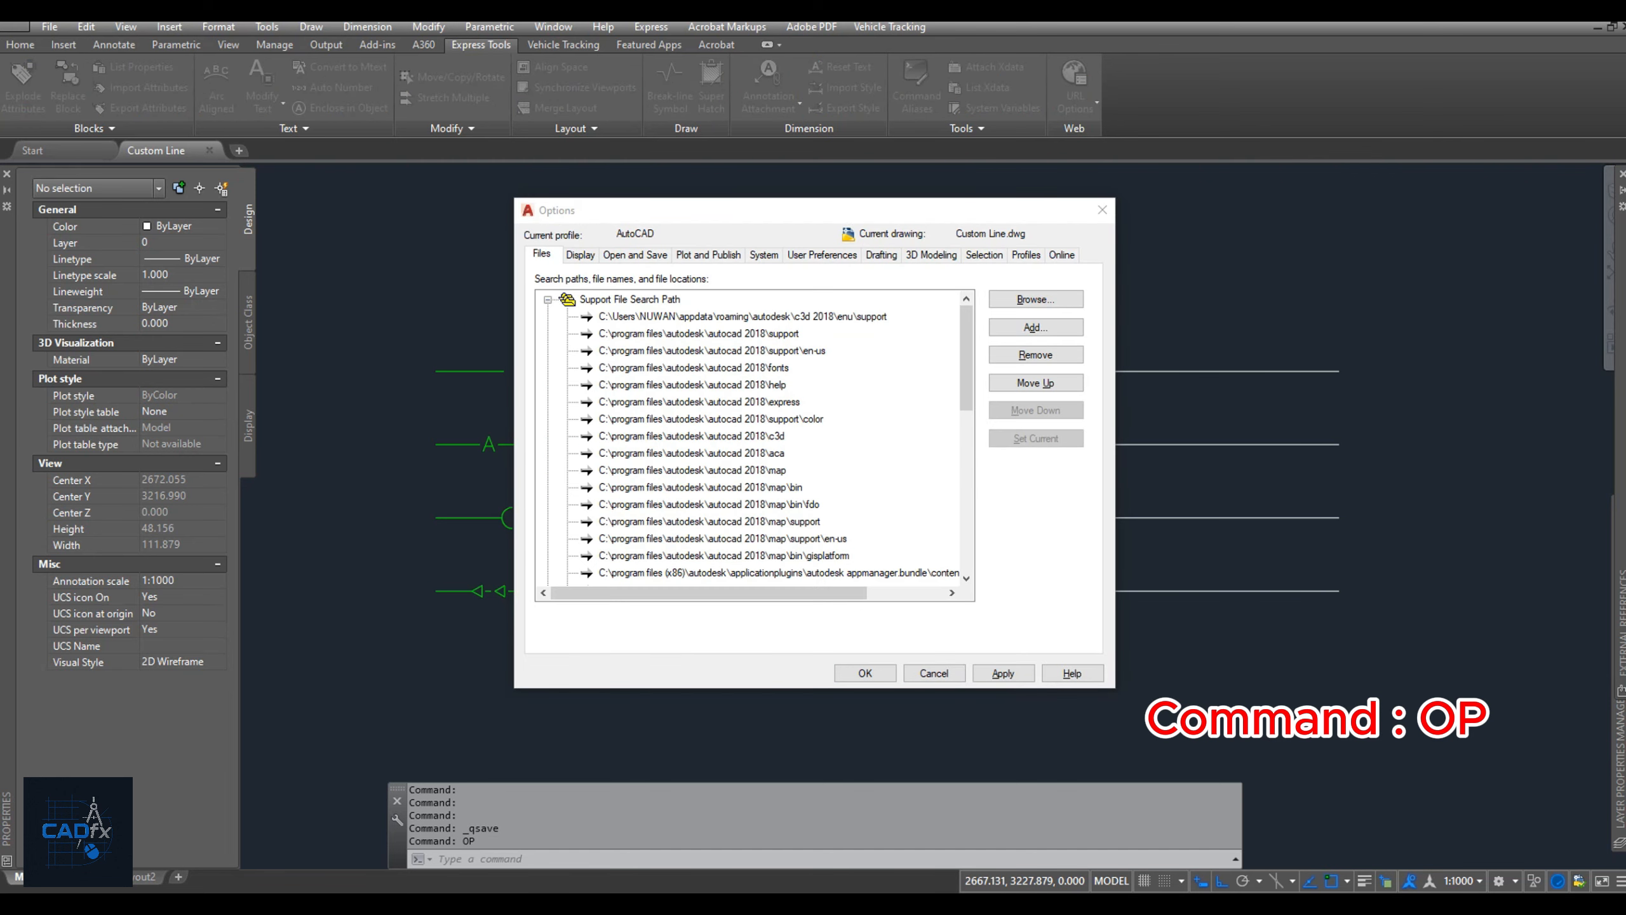
click(692, 453)
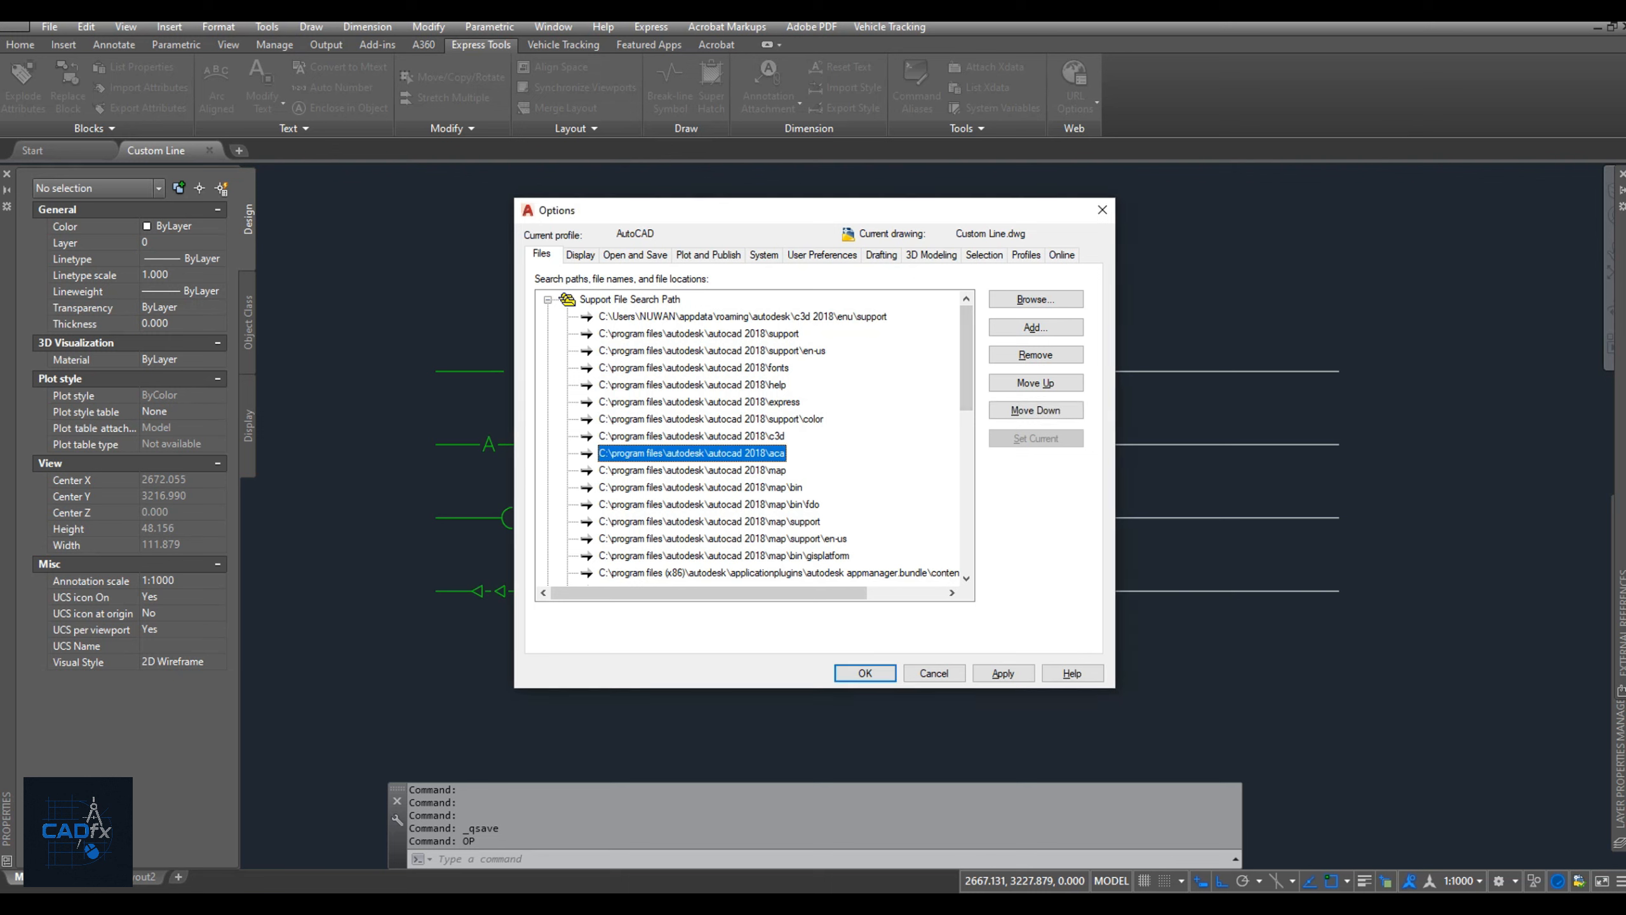
scroll(754, 438, down, 3)
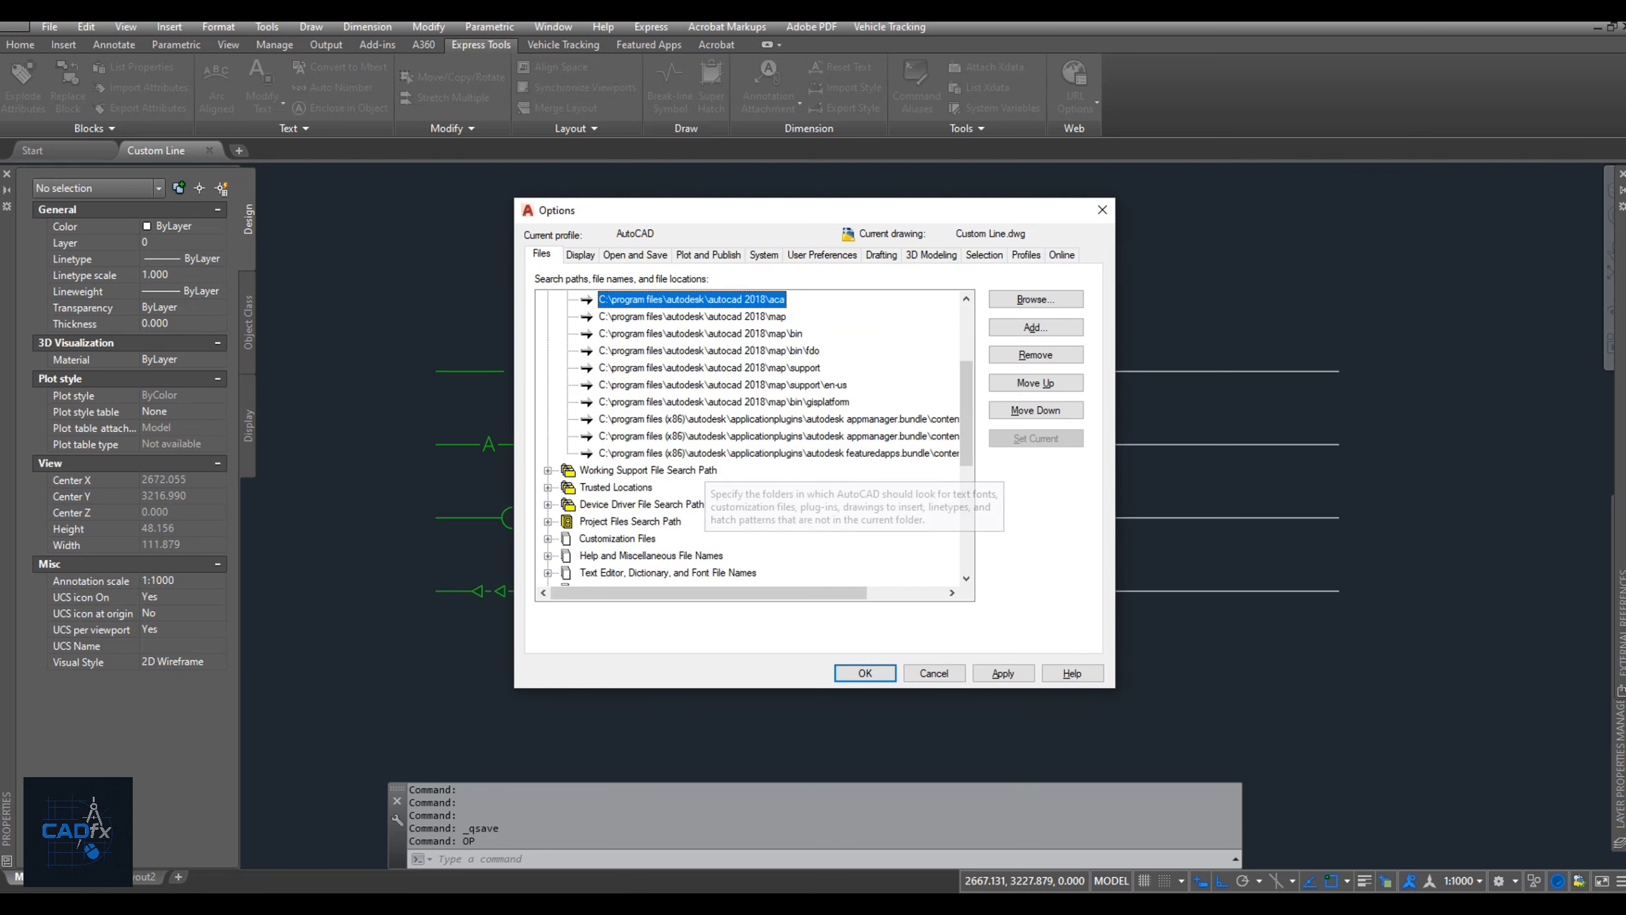
click(711, 454)
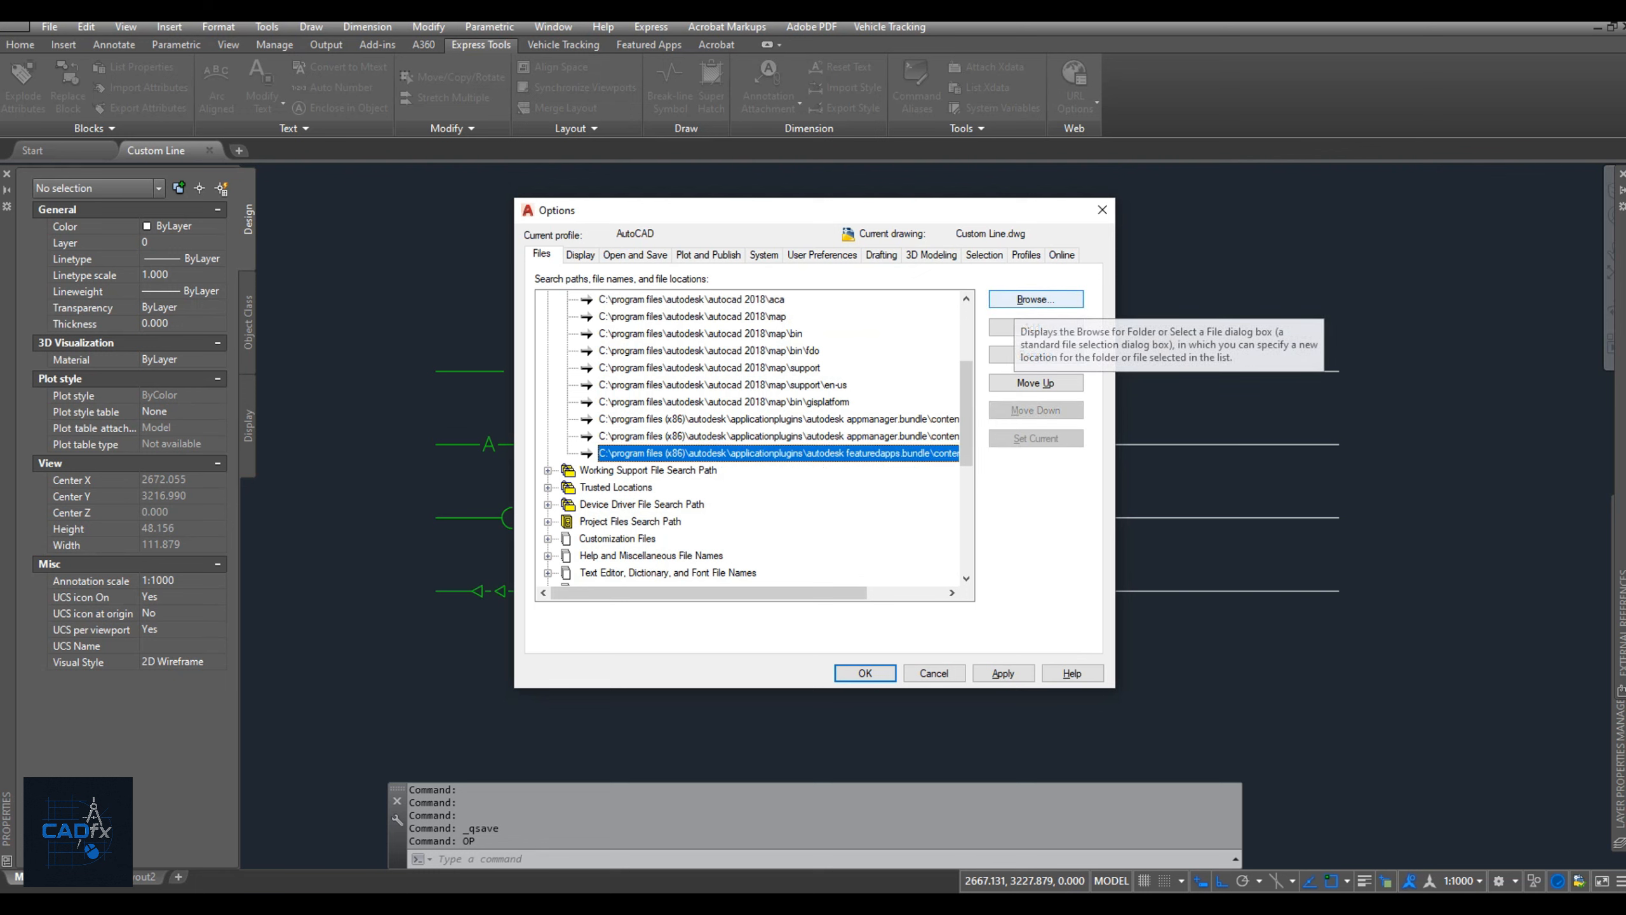
click(1035, 299)
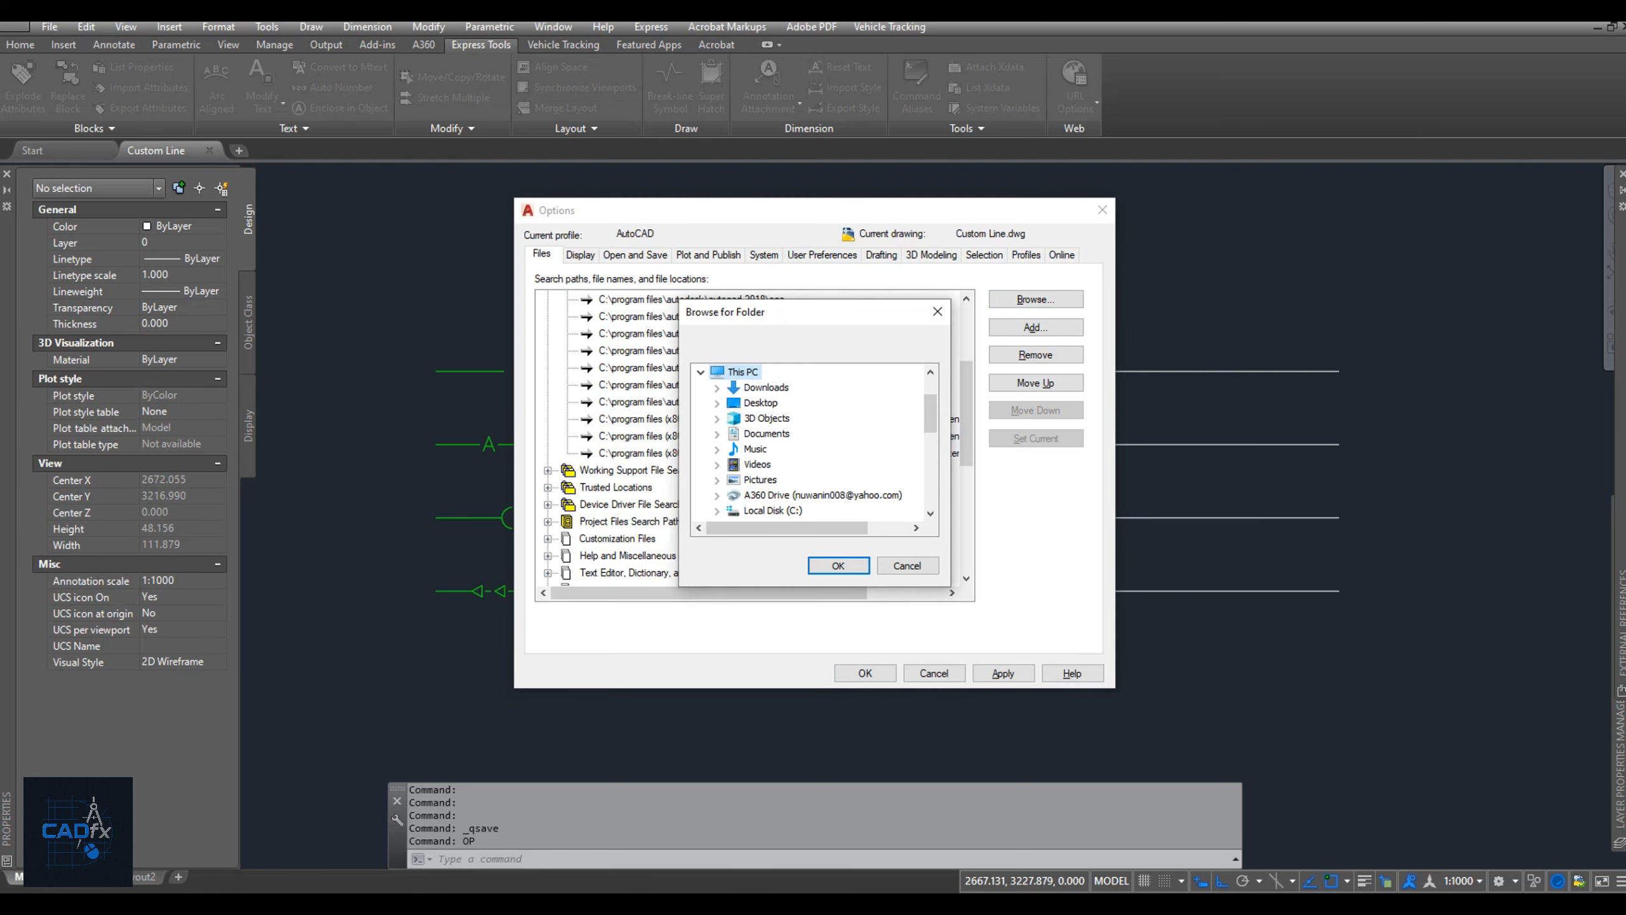
scroll(810, 442, down, 1)
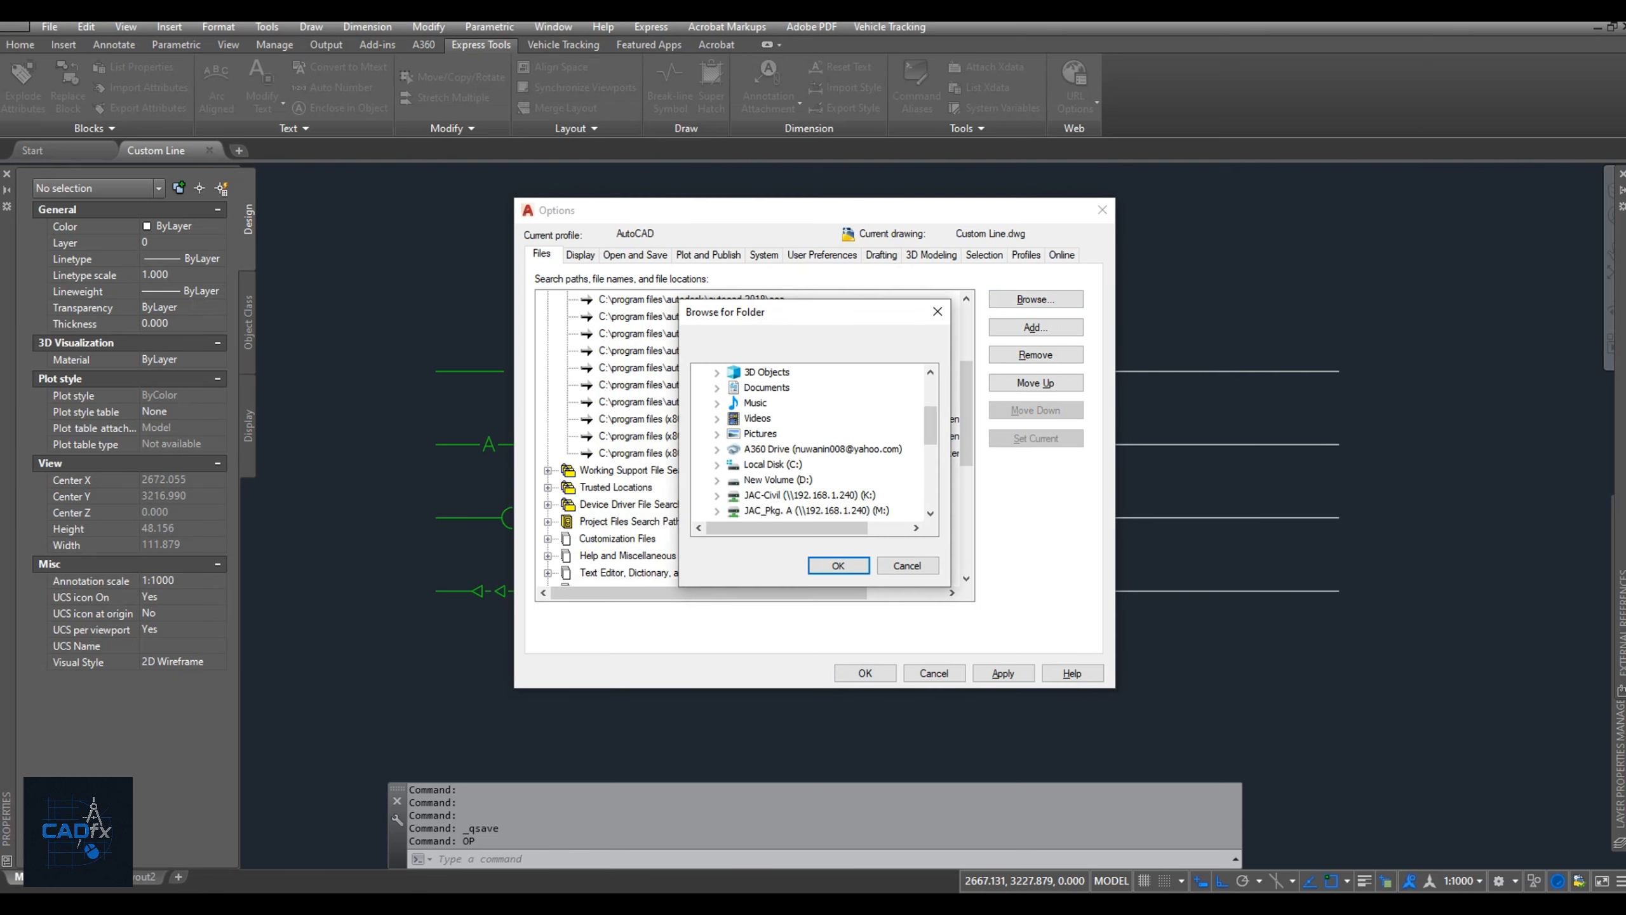
click(778, 480)
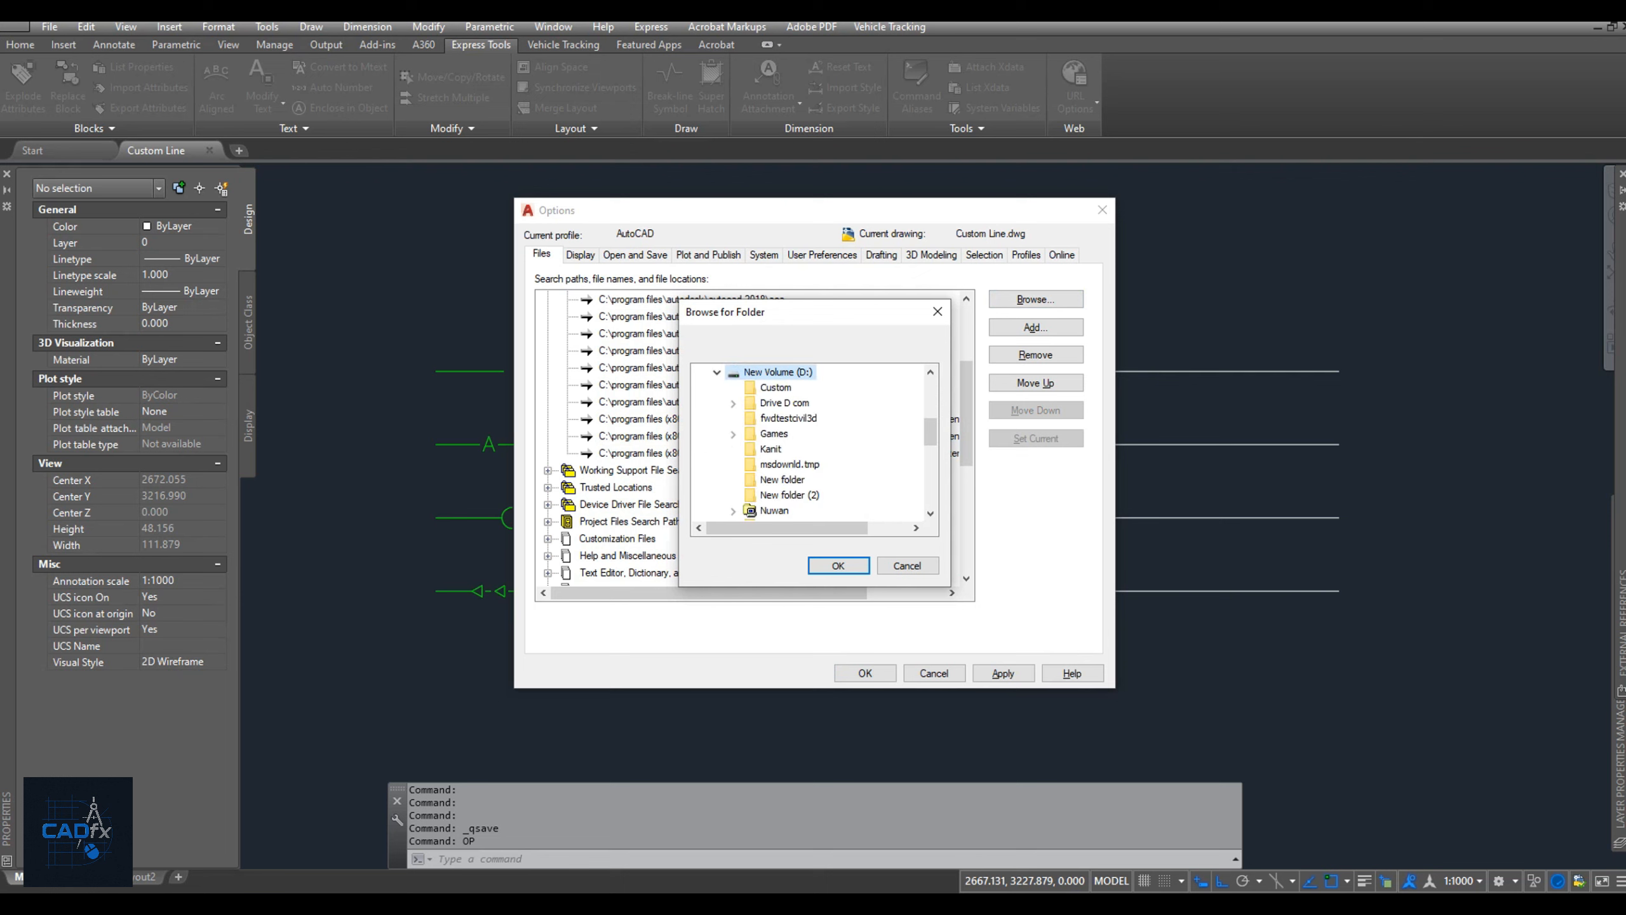
click(776, 387)
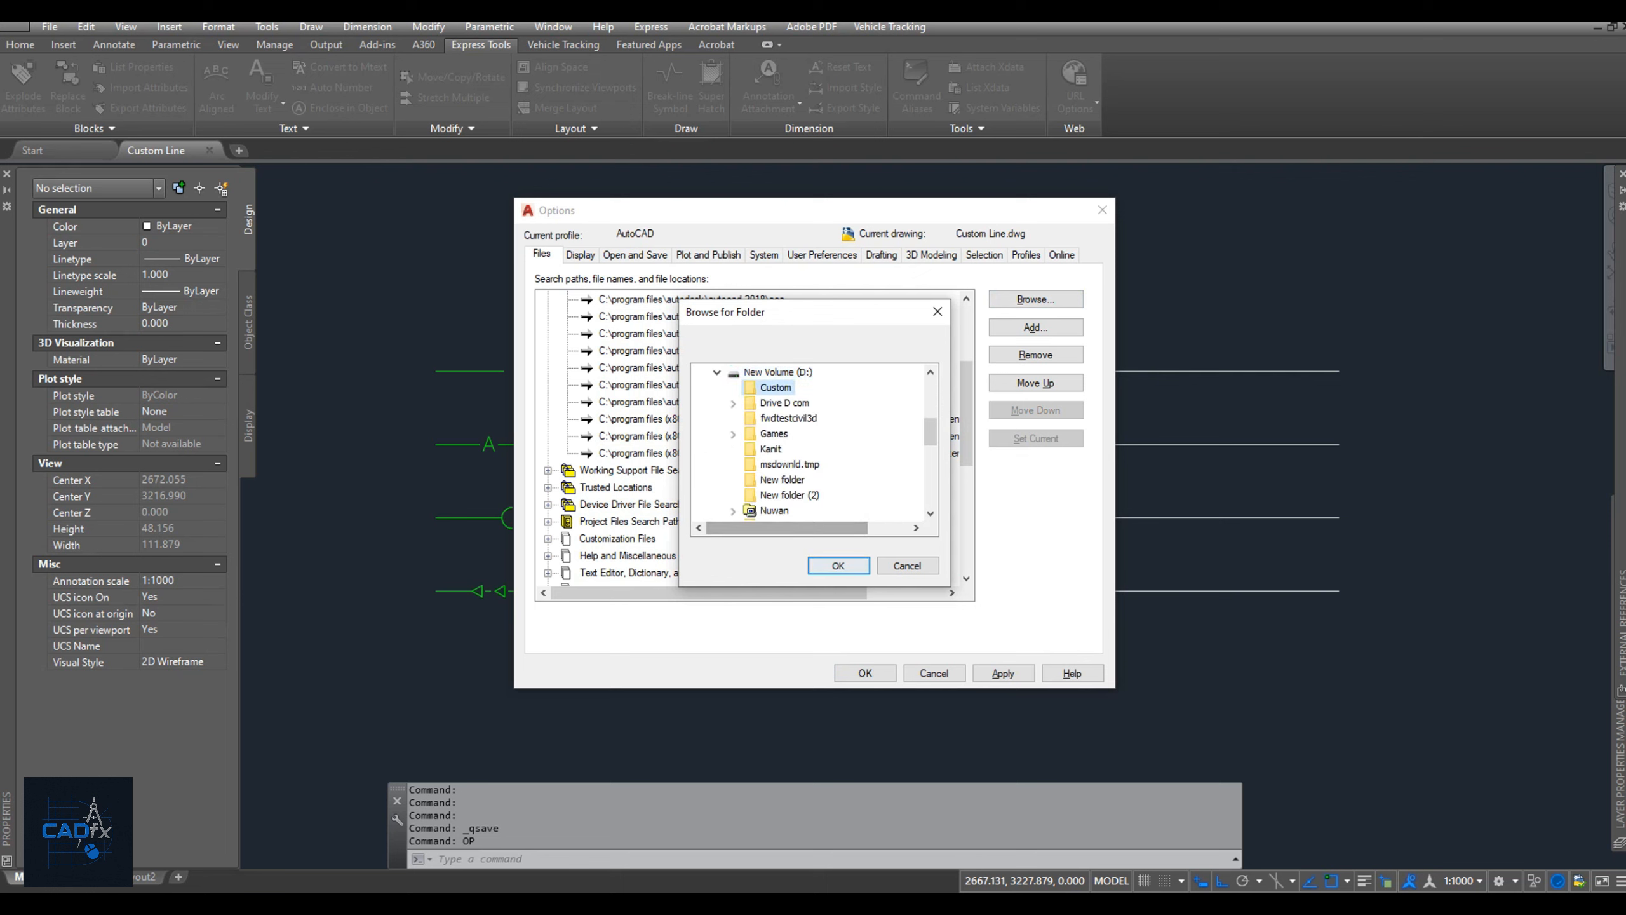
click(838, 564)
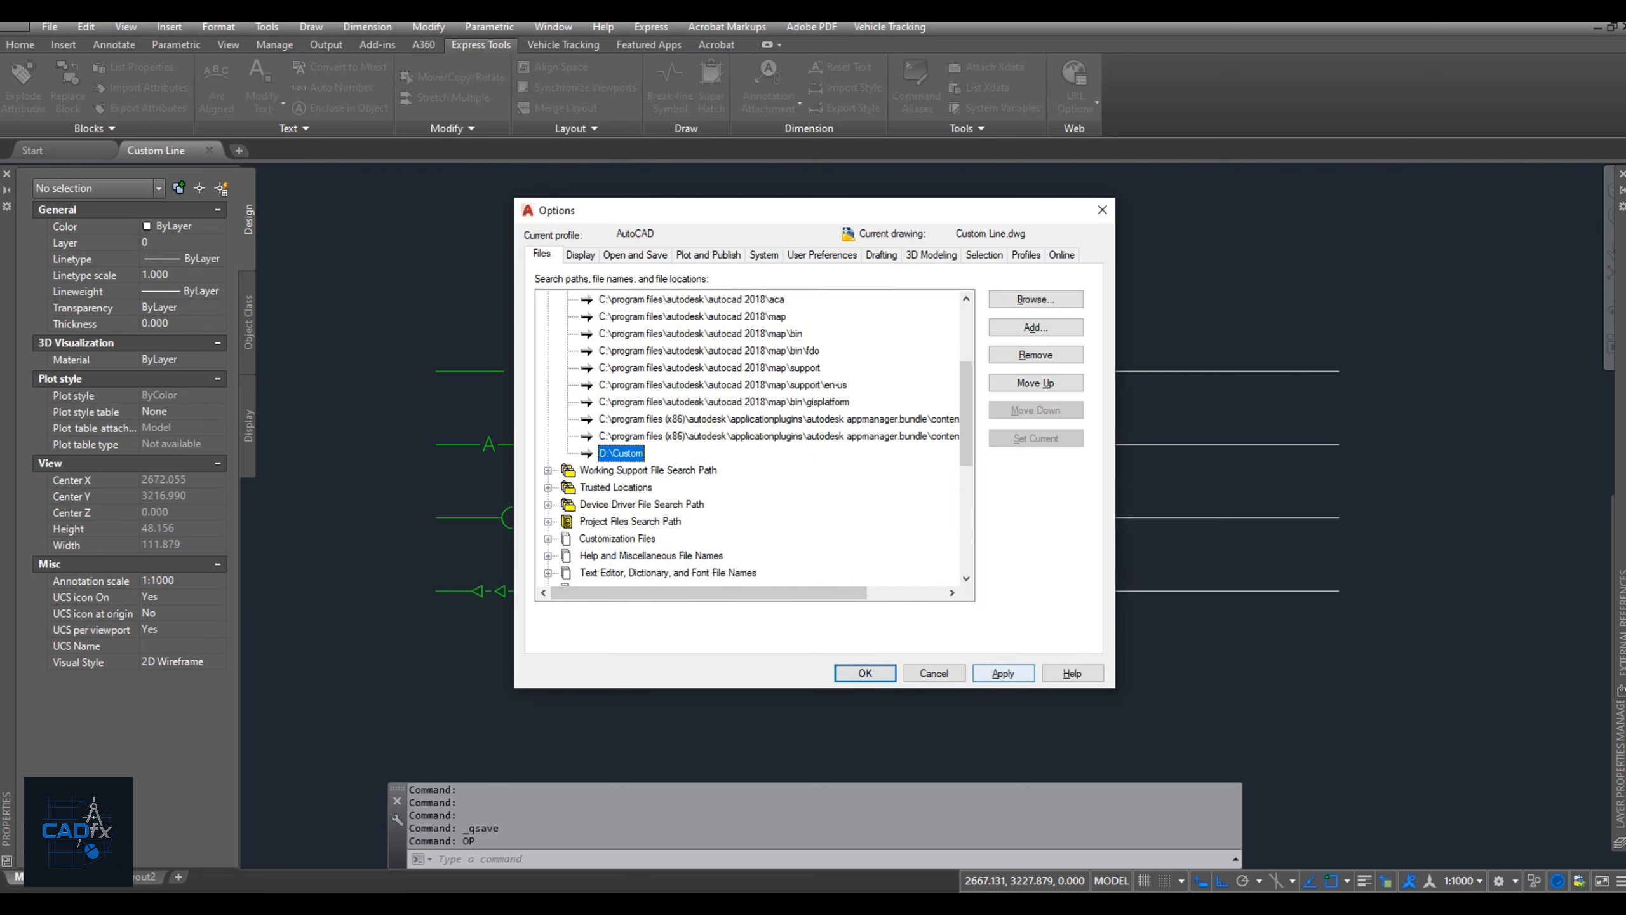
click(1003, 674)
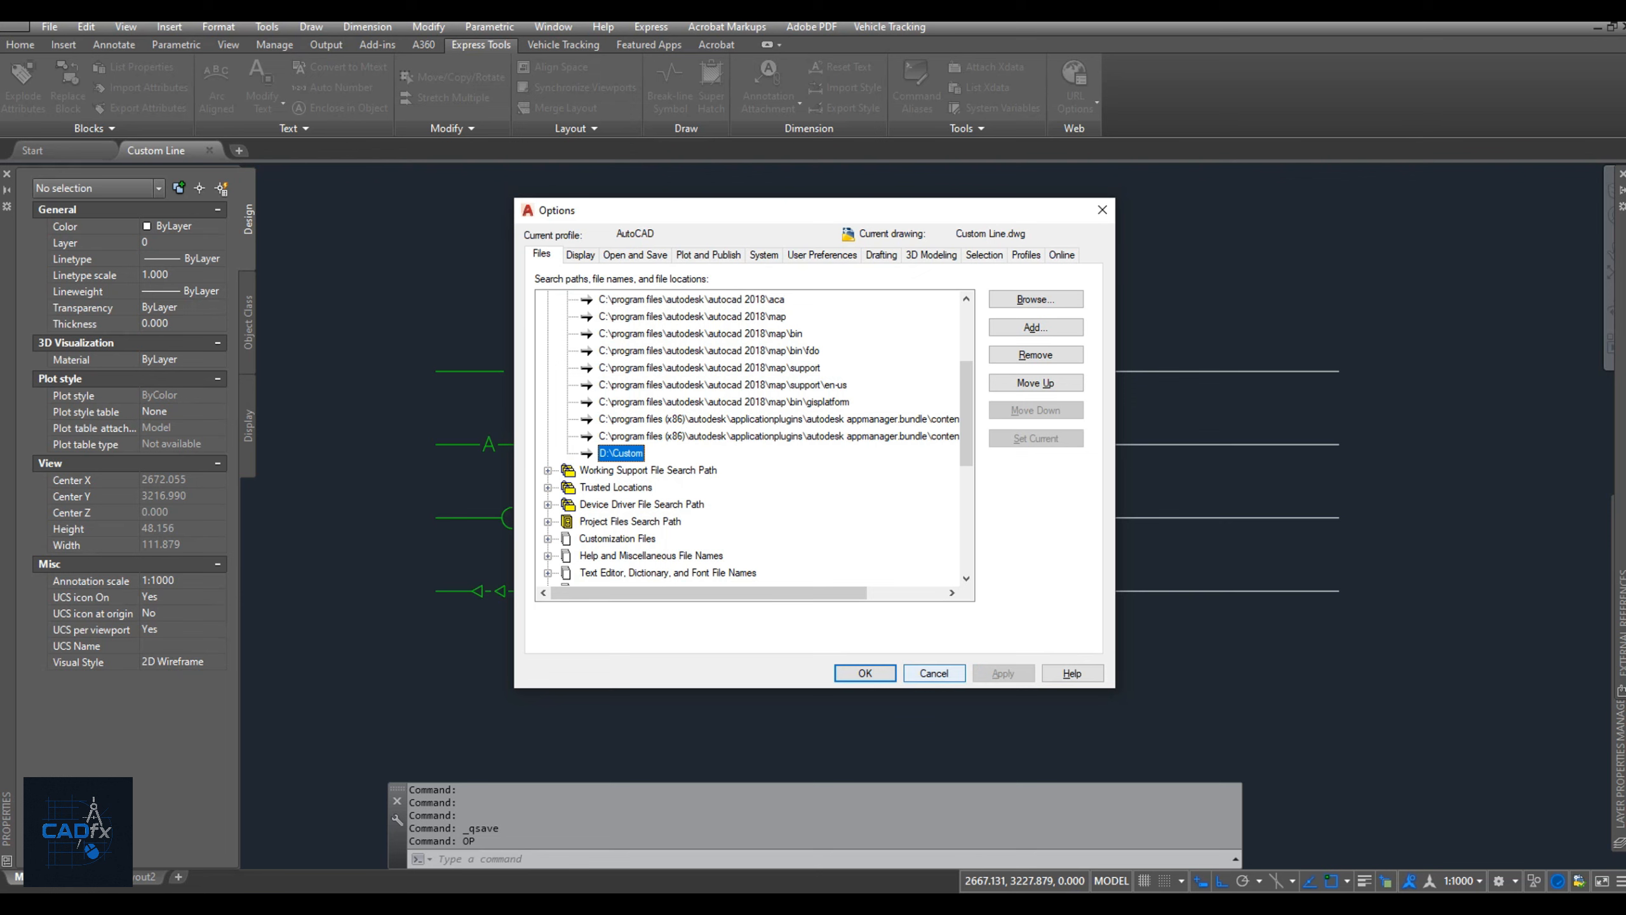
click(933, 674)
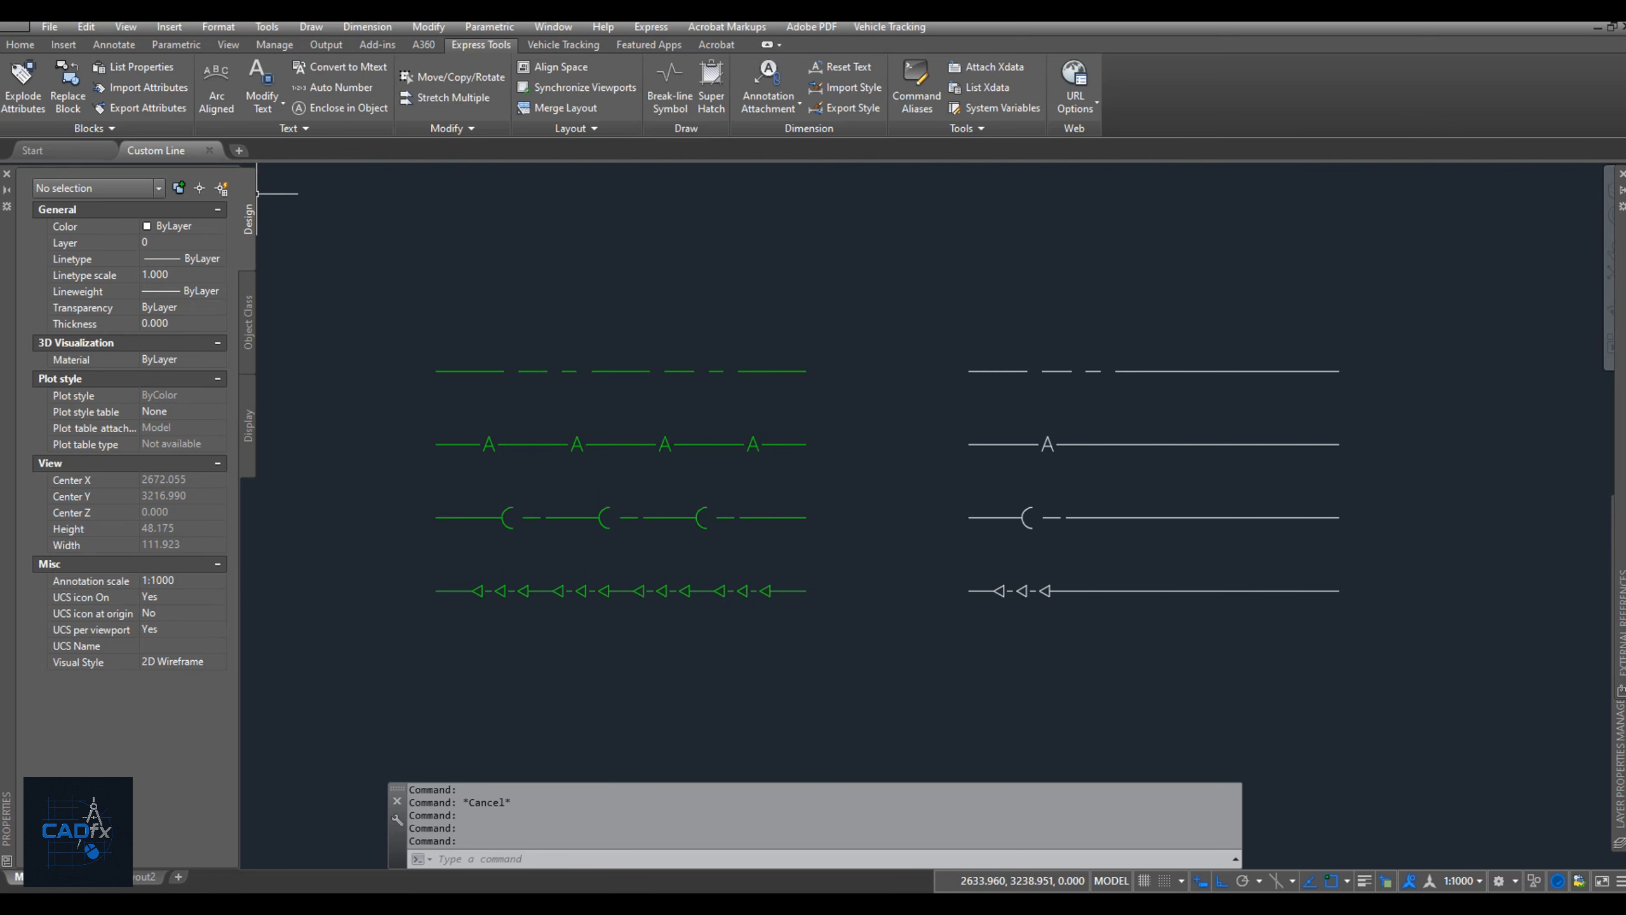
Create a new drawing and draw a horizontal line 25 units long with Ortho on.
click(239, 151)
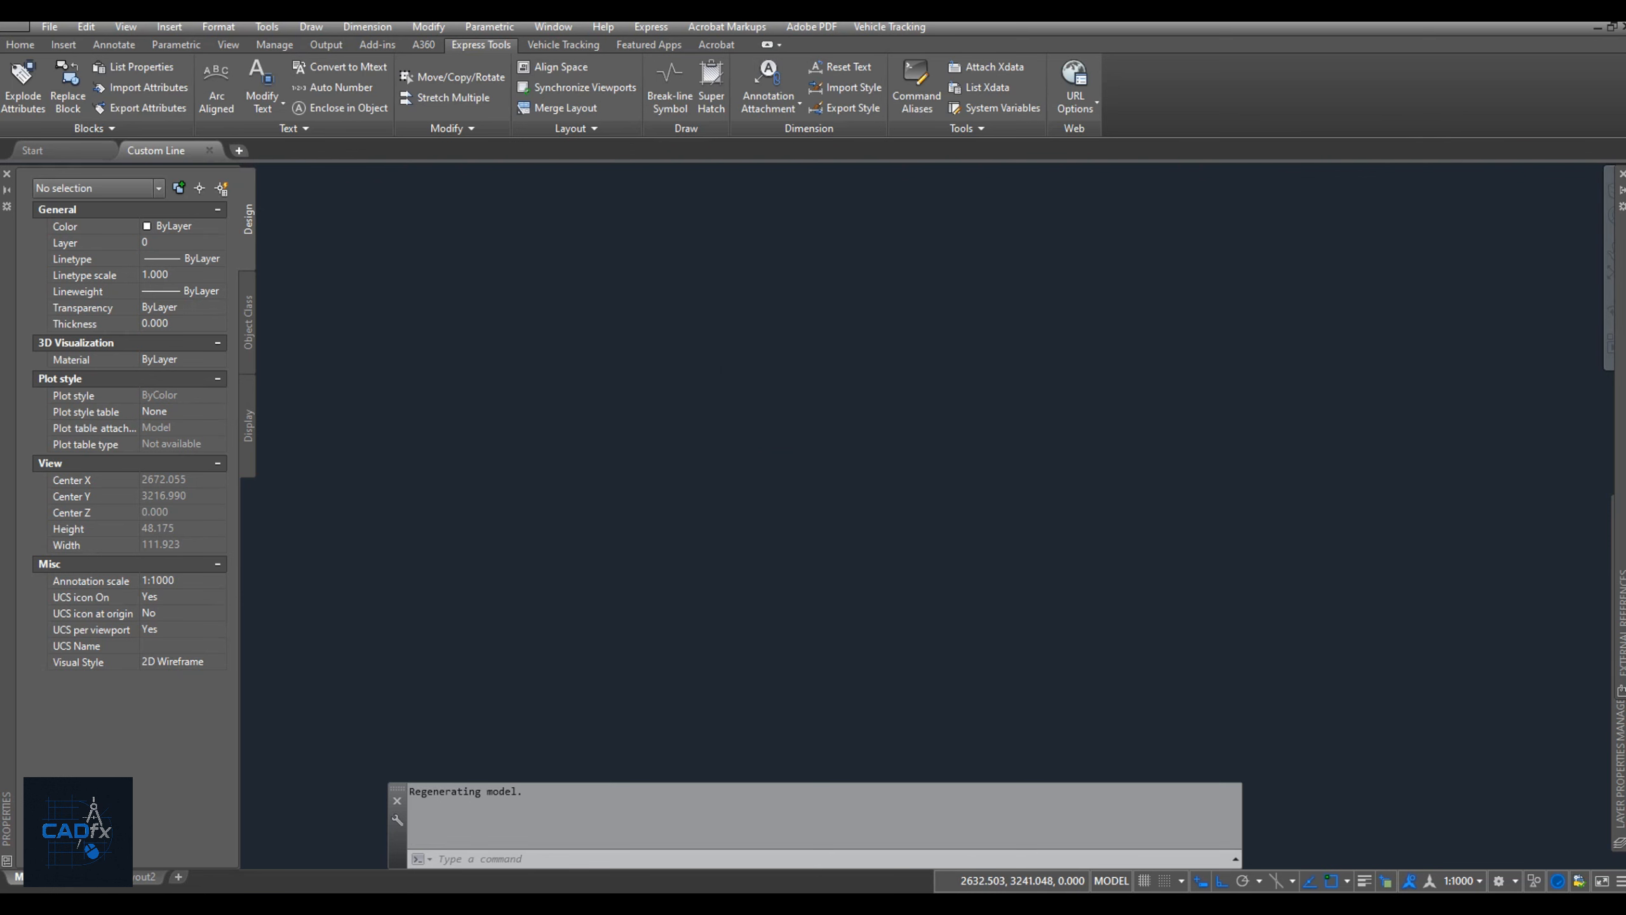
text(l)
key(Return)
click(580, 359)
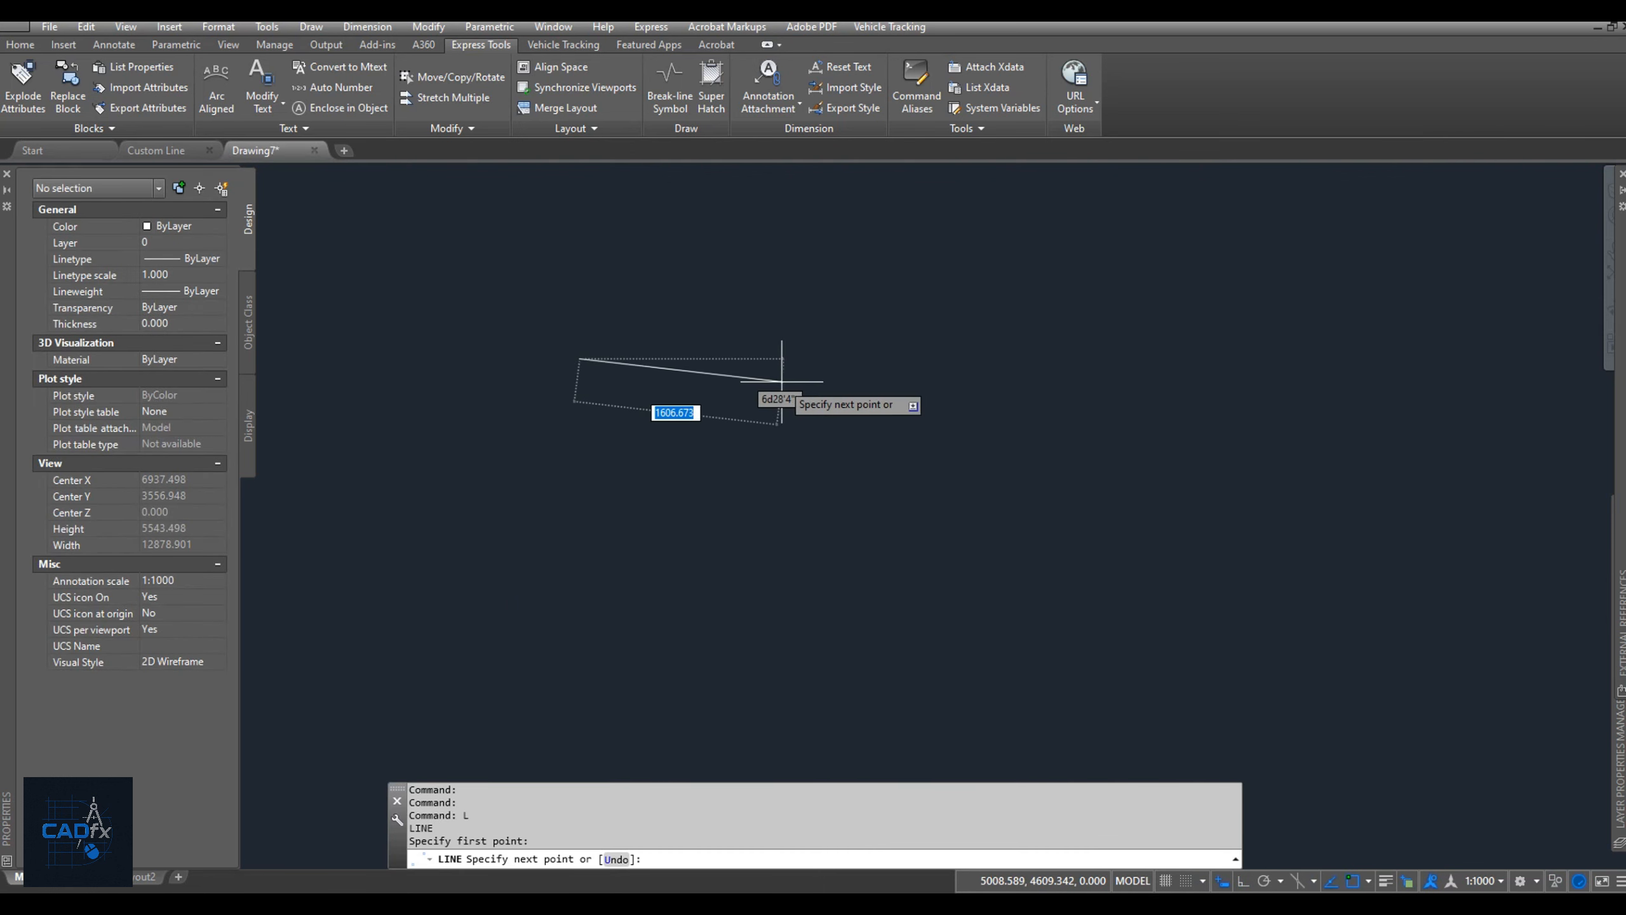
key(F8)
text(25)
key(Return)
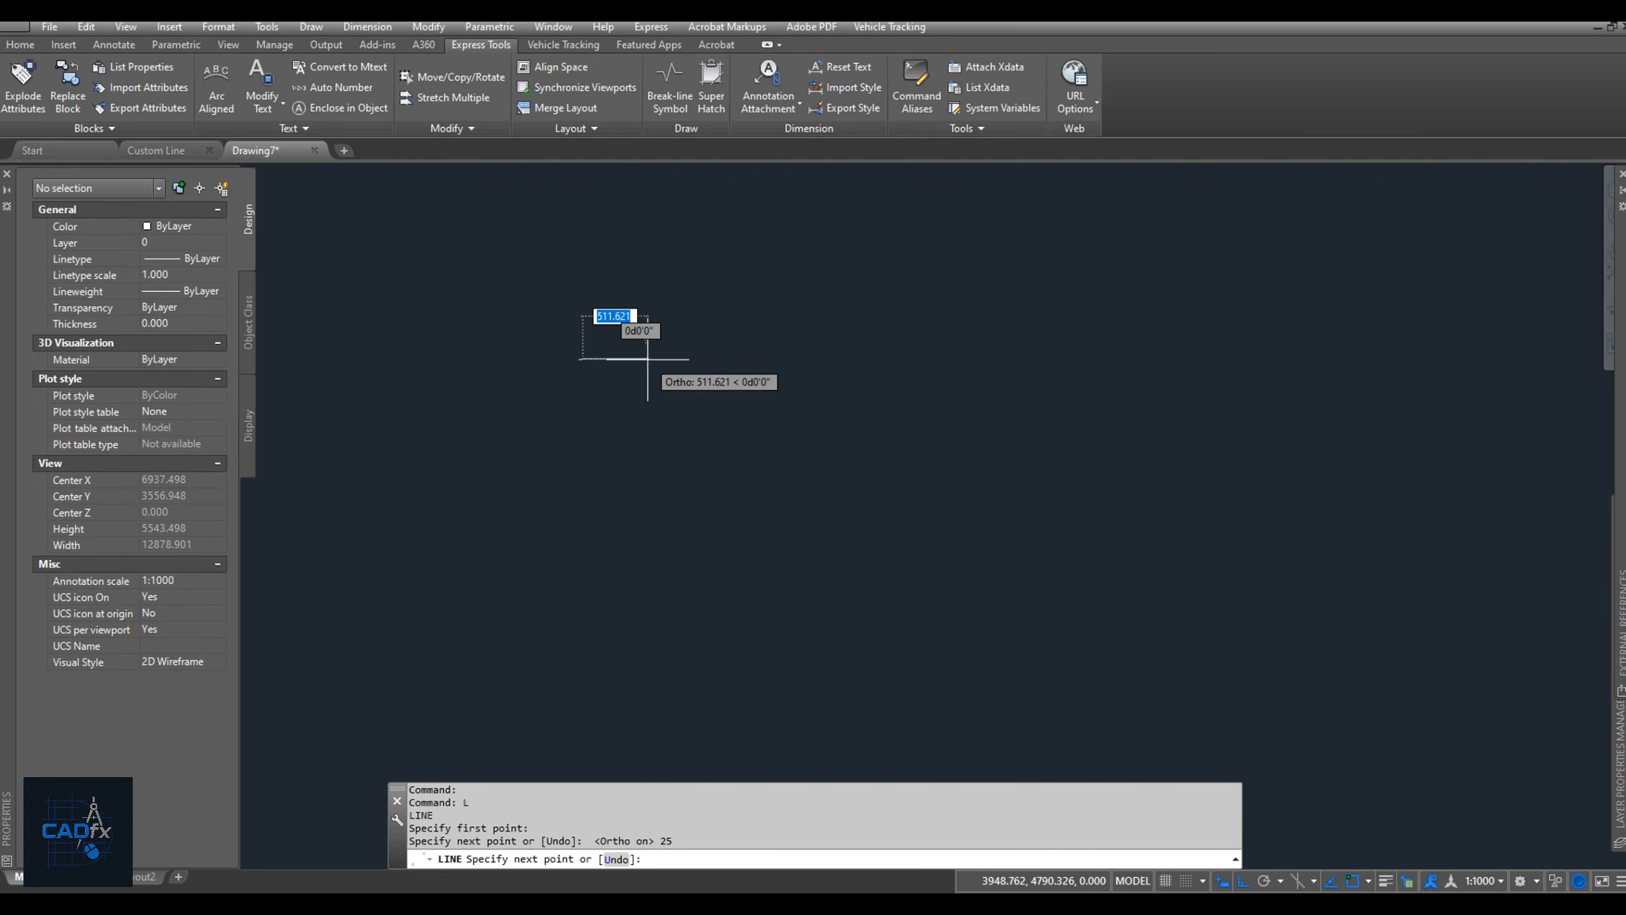
key(Return)
Copy the 25-unit line straight down at distances of 2, 4 and 6 units to get four parallel lines.
text(z)
key(Return)
text(e)
key(Return)
scroll(754, 365, down, 2)
click(835, 450)
click(839, 374)
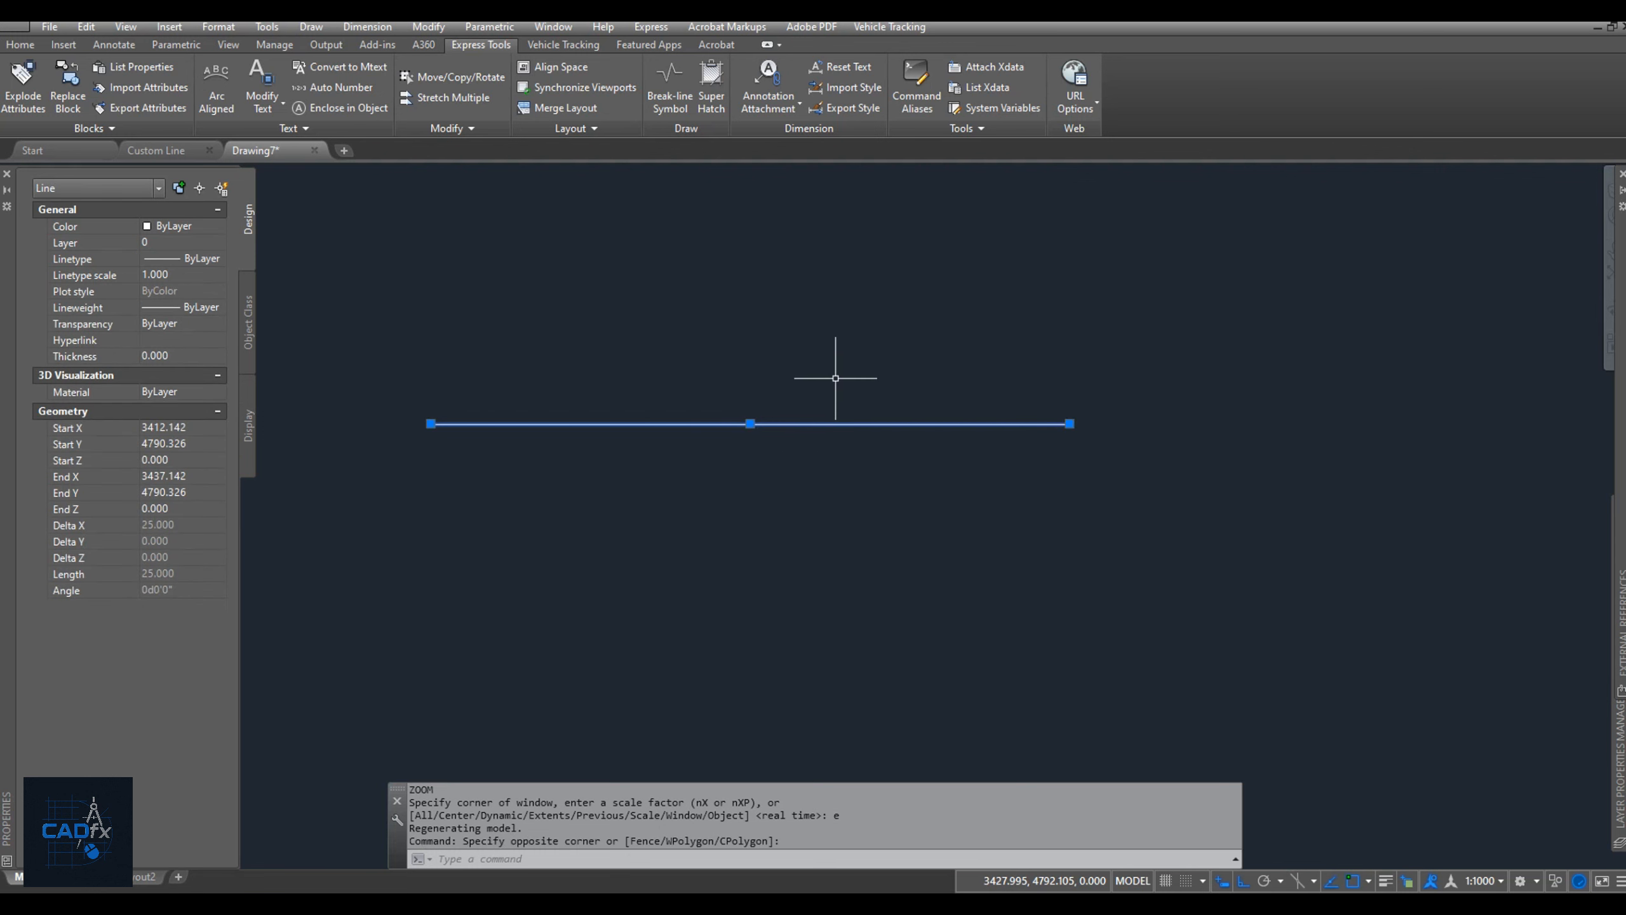
text(co)
key(Return)
click(1069, 424)
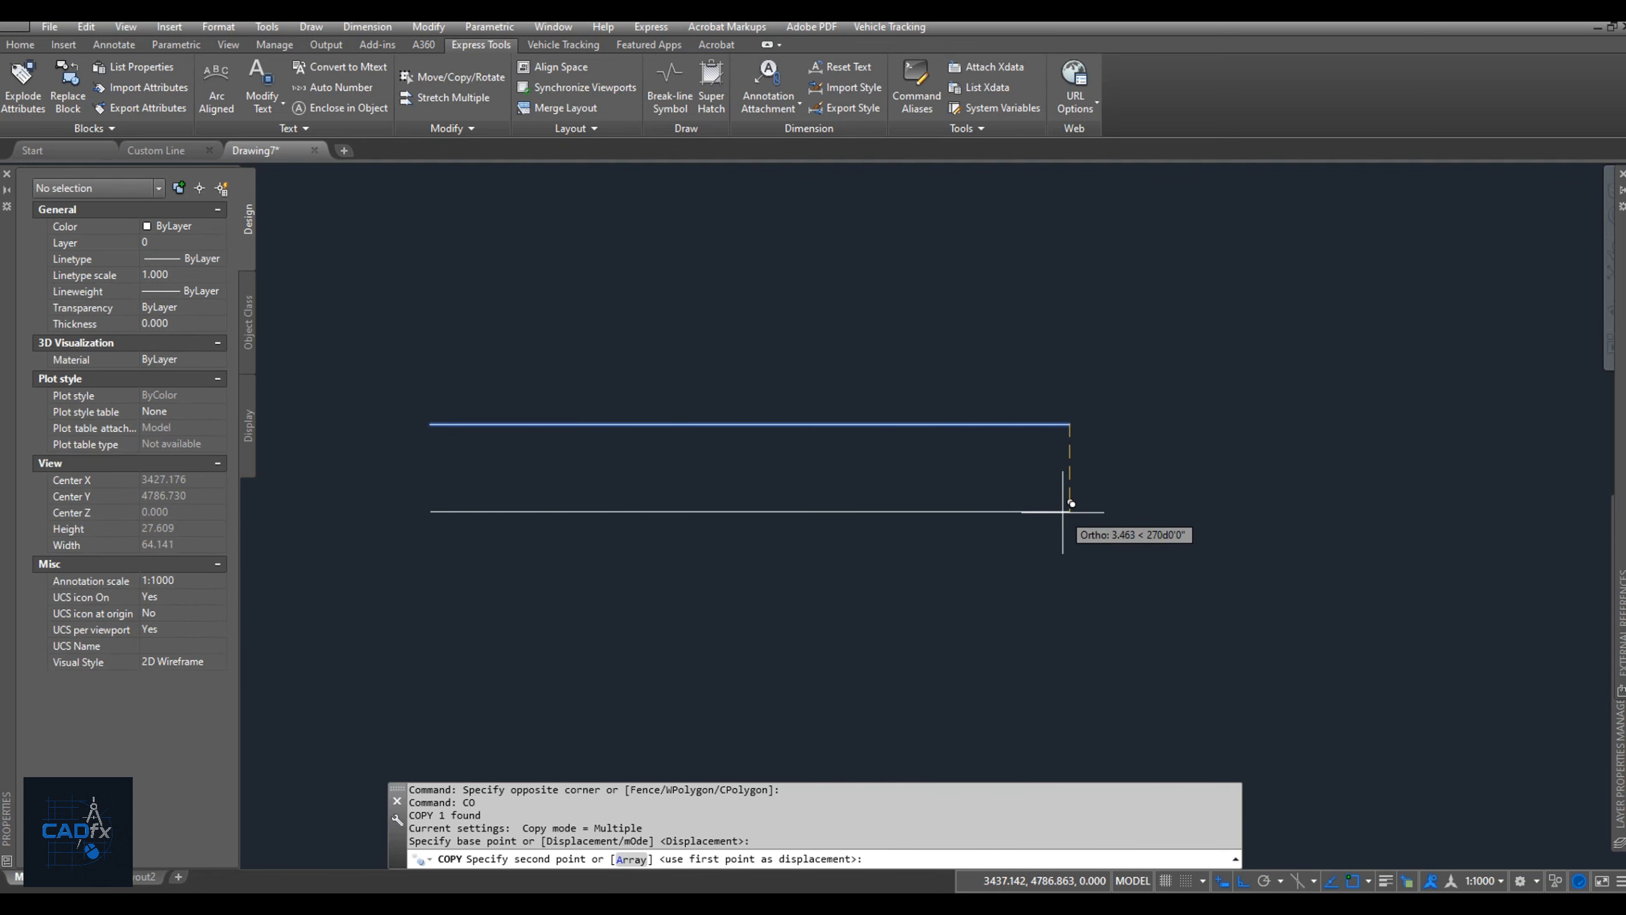
text(2)
key(Return)
text(4)
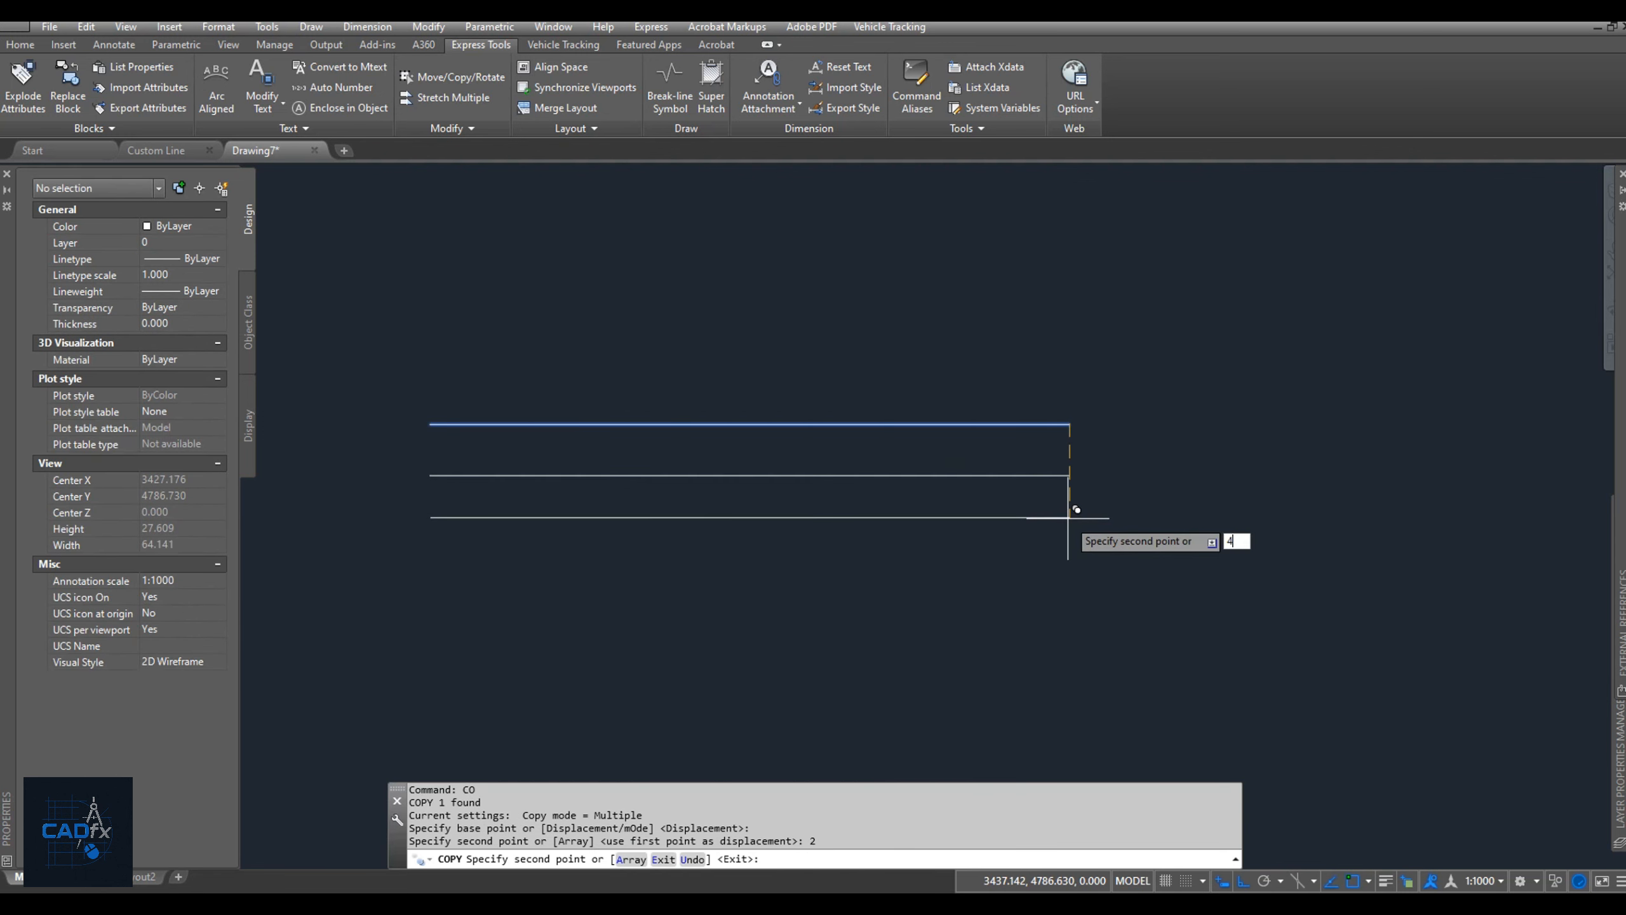
key(Return)
text(6)
key(Return)
key(Return)
middle_drag(782, 461, 799, 434)
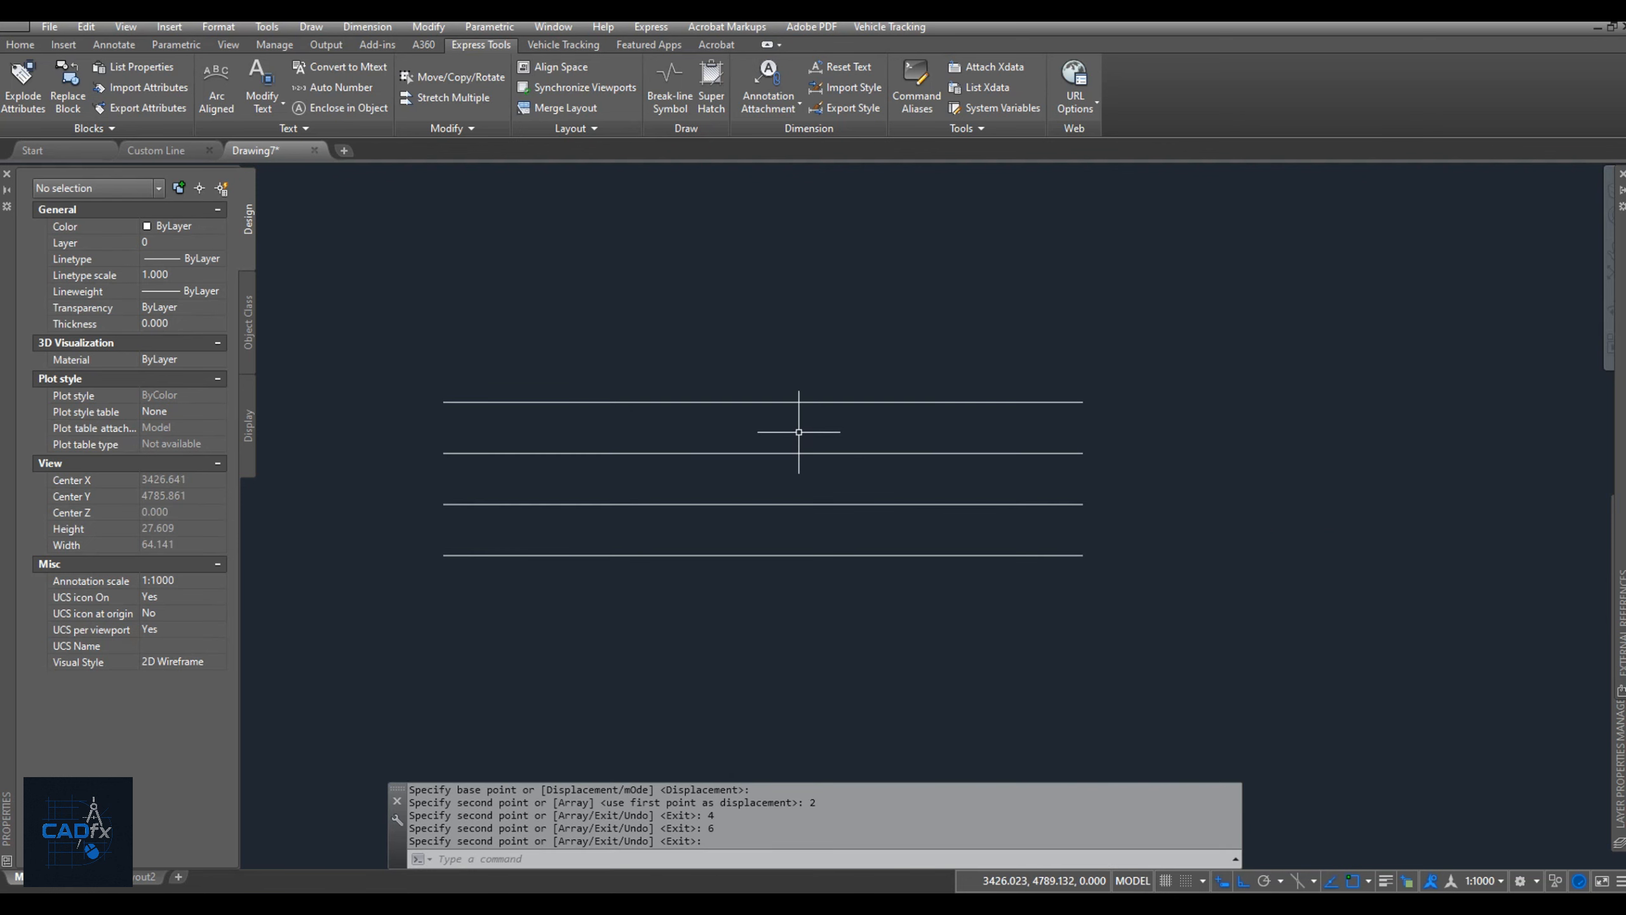
Load the linetypes CL1, CL2, CL3 and CL4 from D:\Custom\C Line.lin into the drawing with the LINETYPE command.
text(LT)
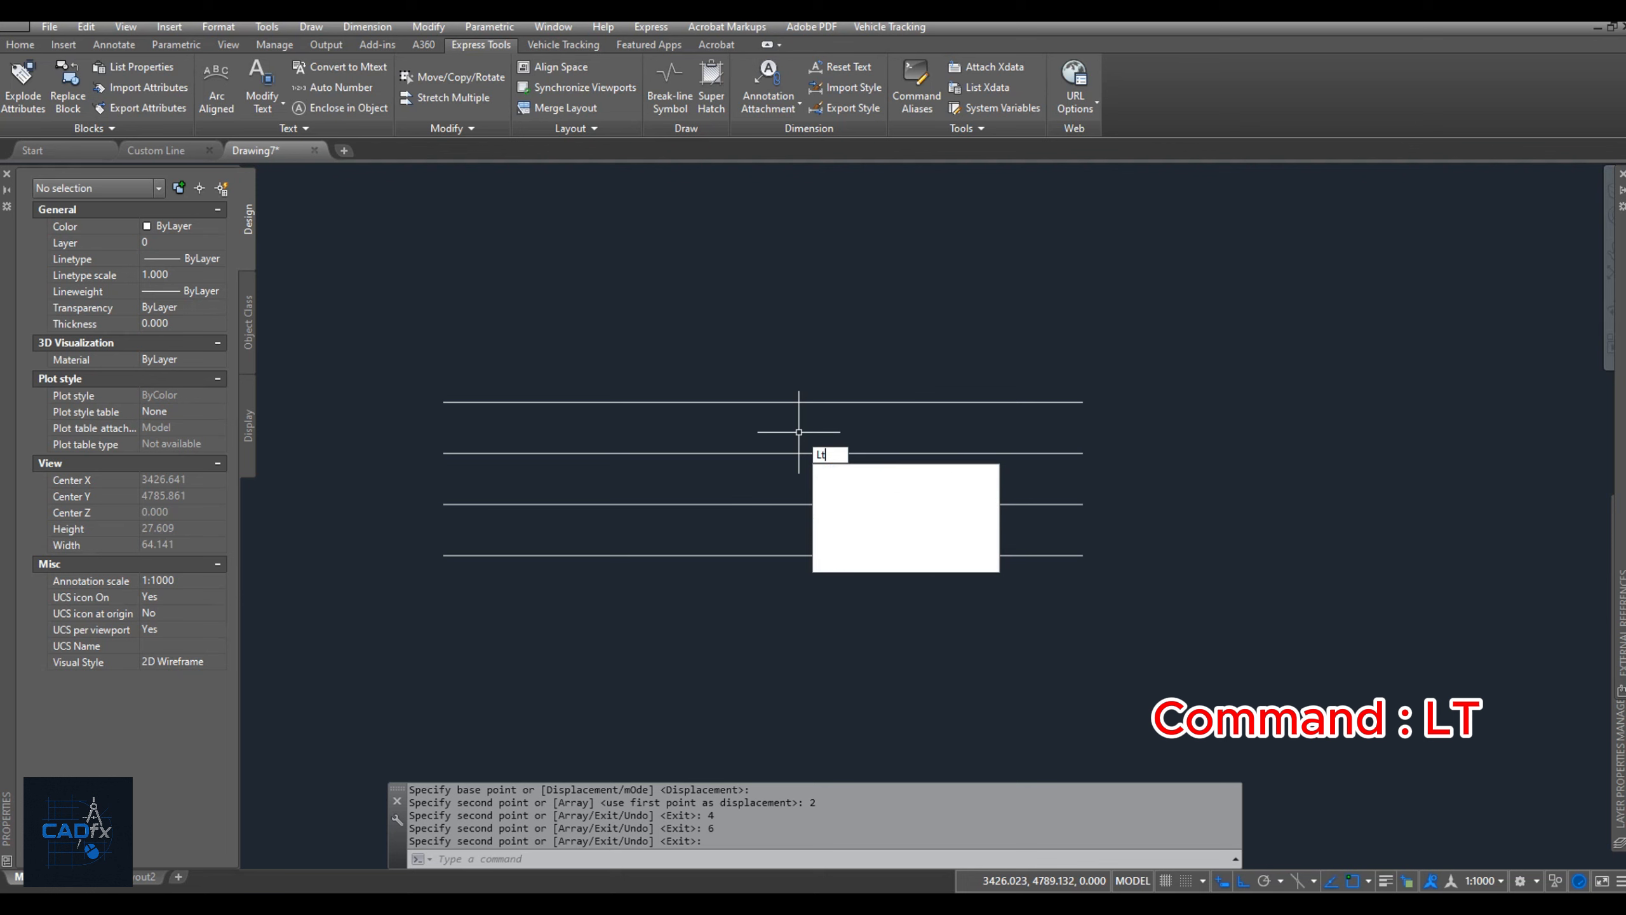
key(Return)
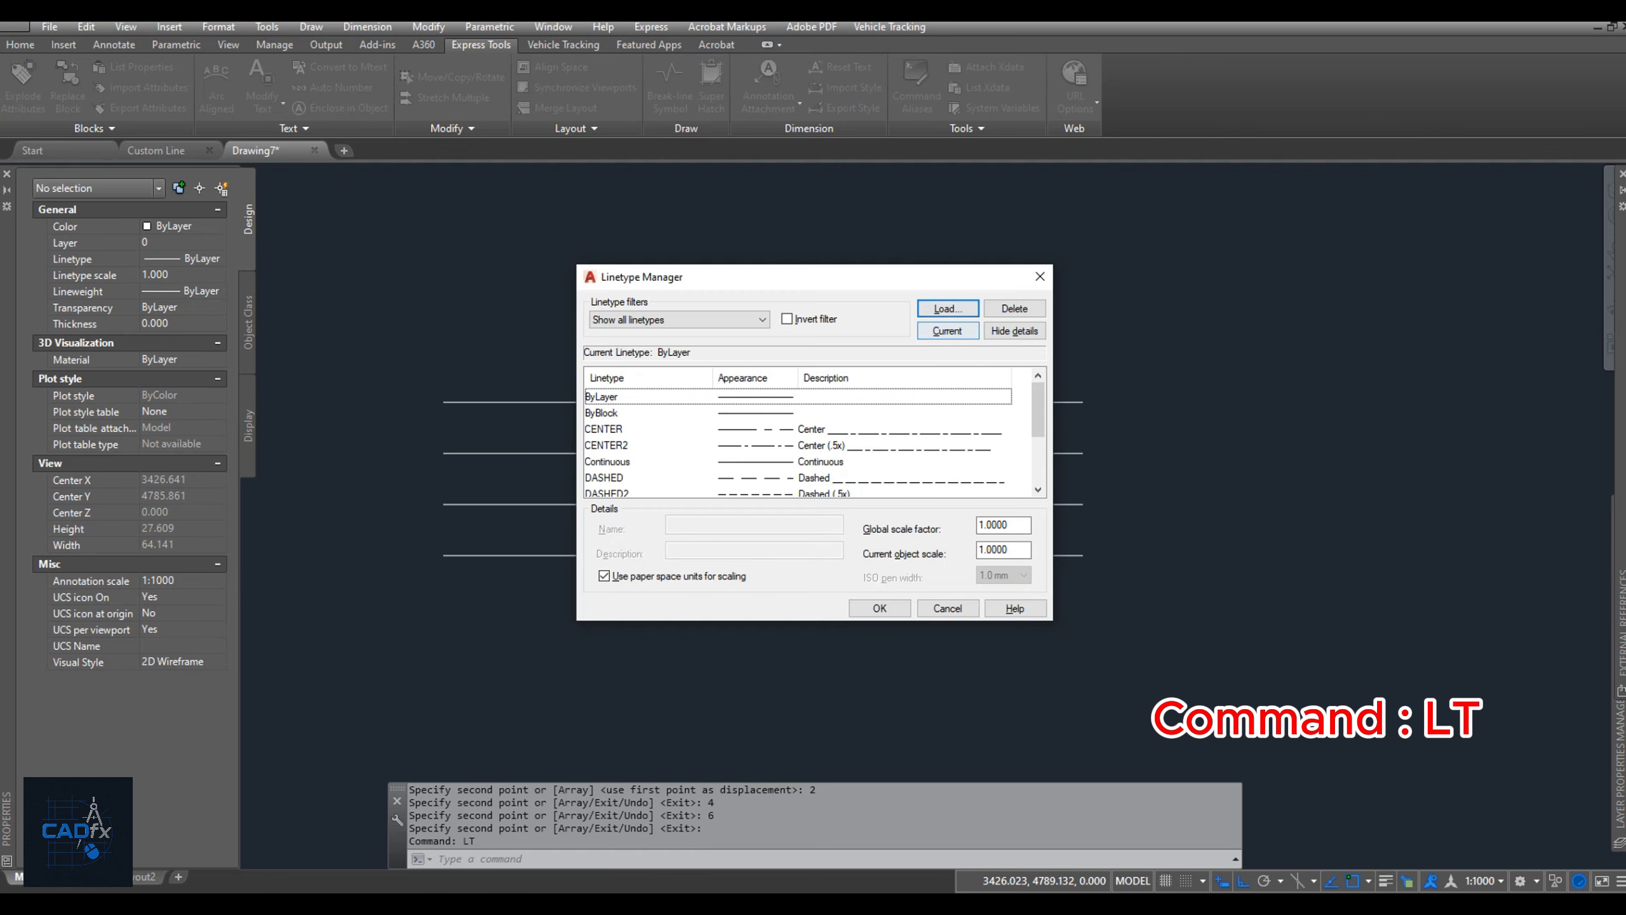
click(947, 309)
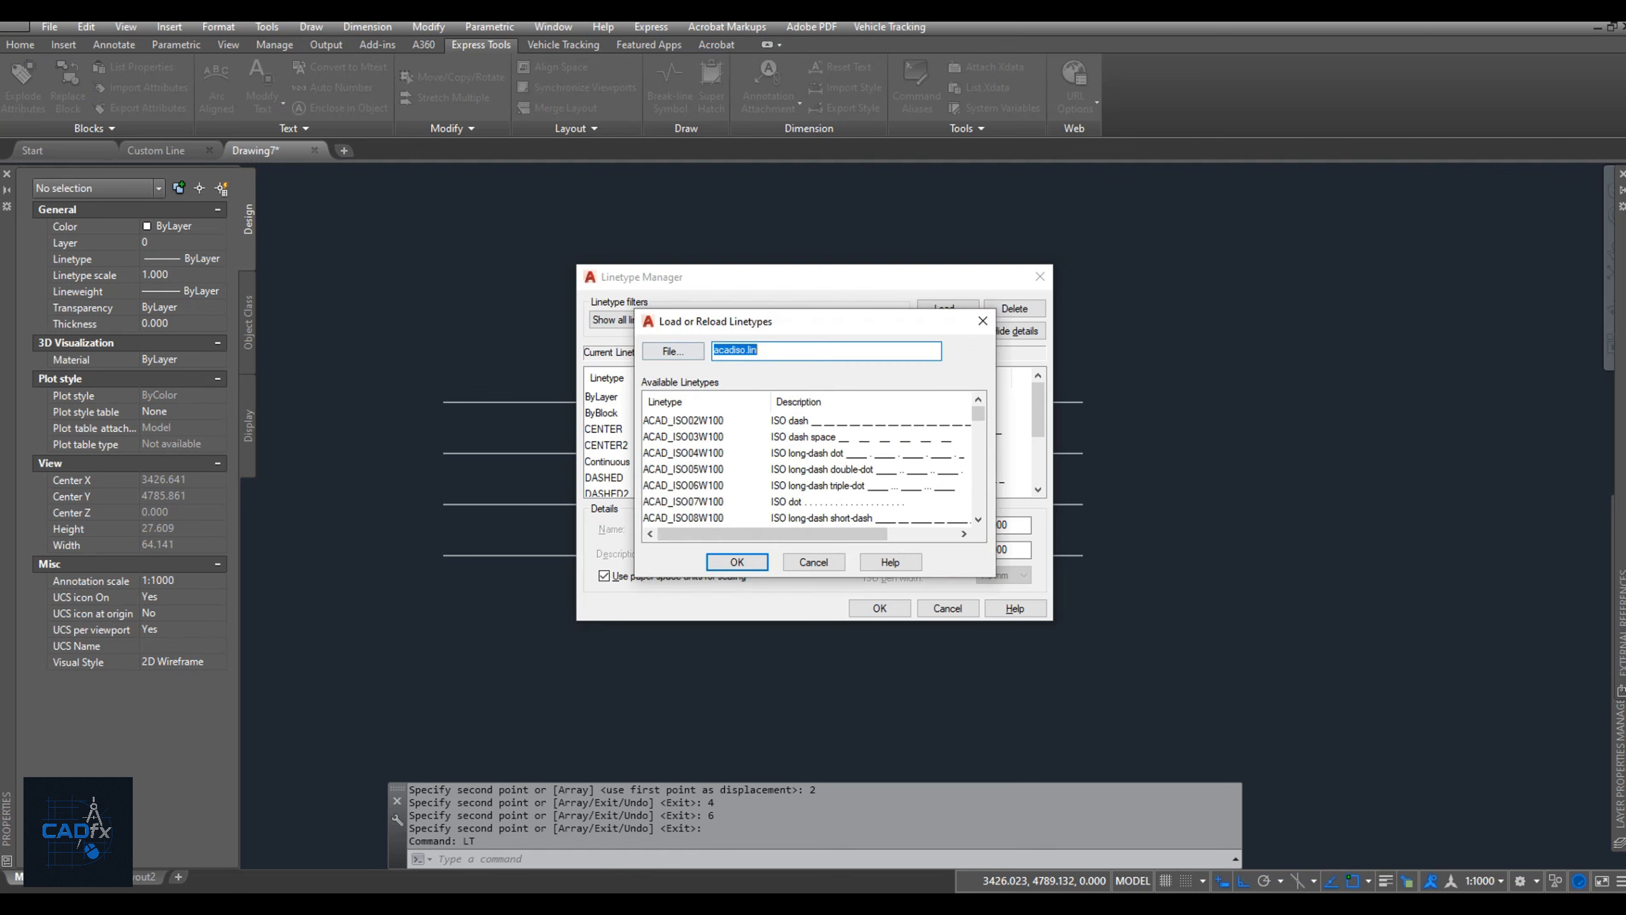
click(672, 351)
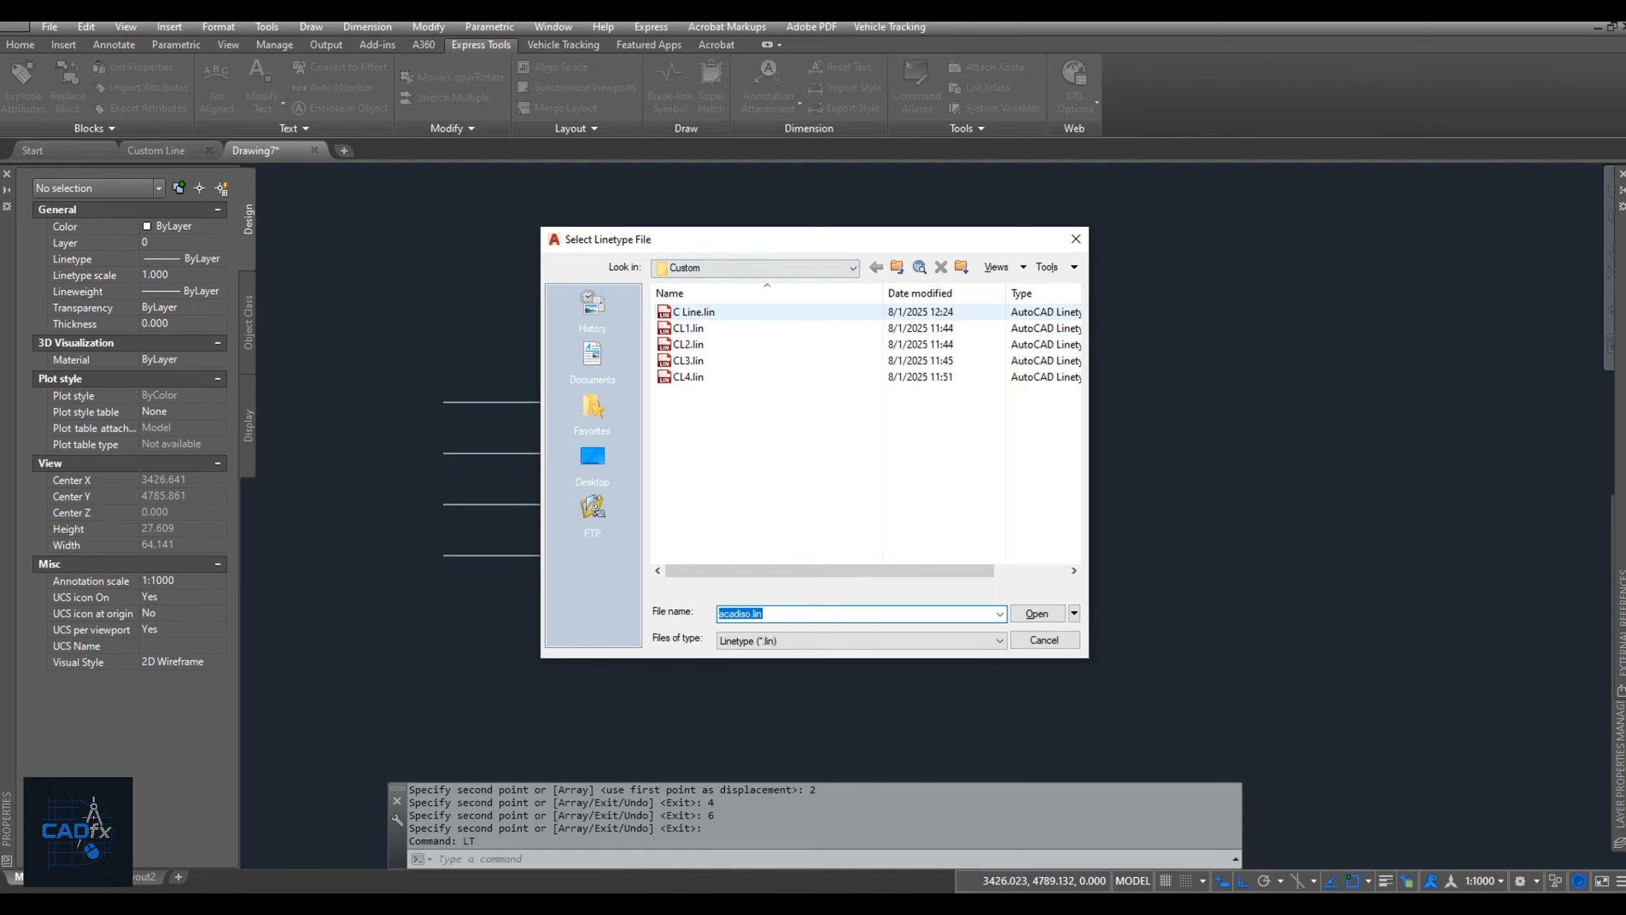
click(693, 313)
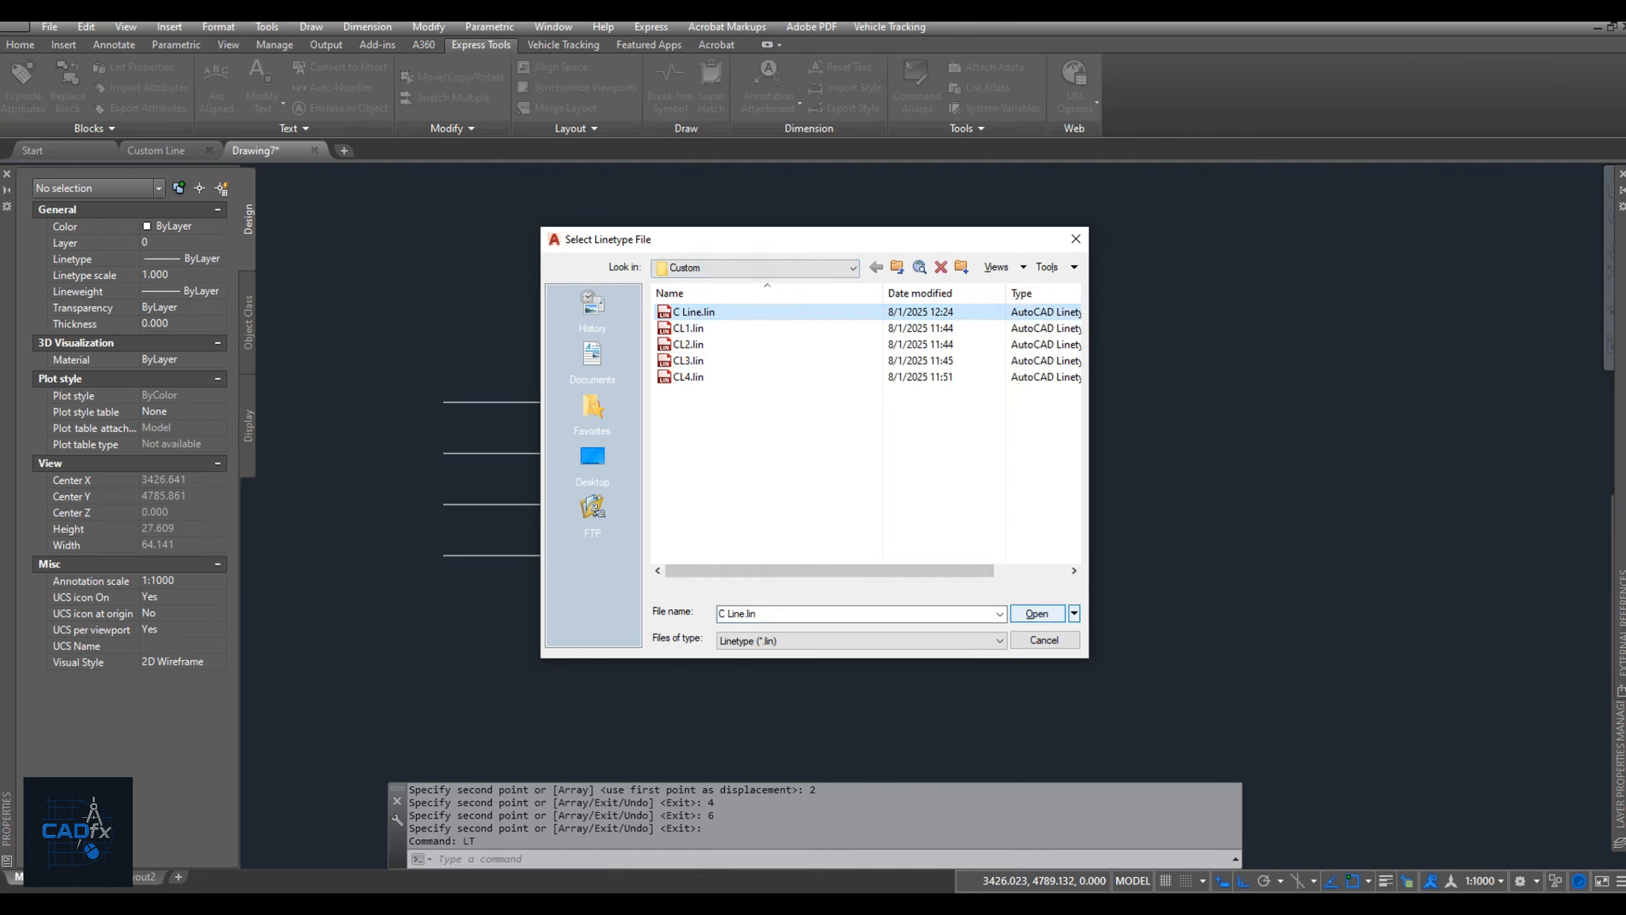
click(1037, 613)
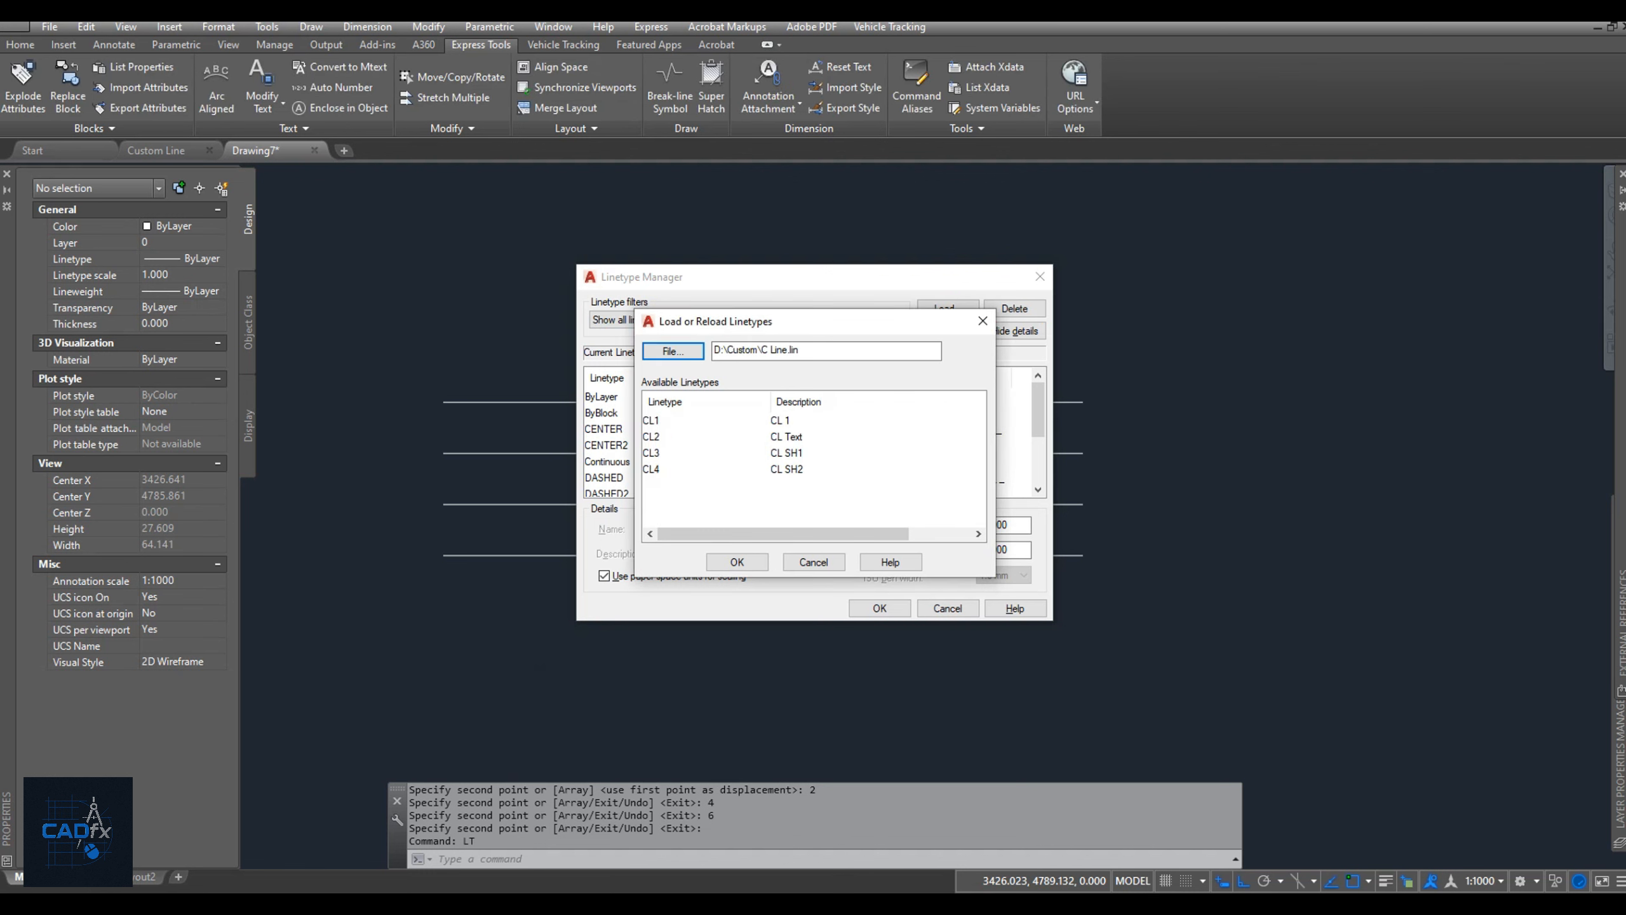
click(651, 421)
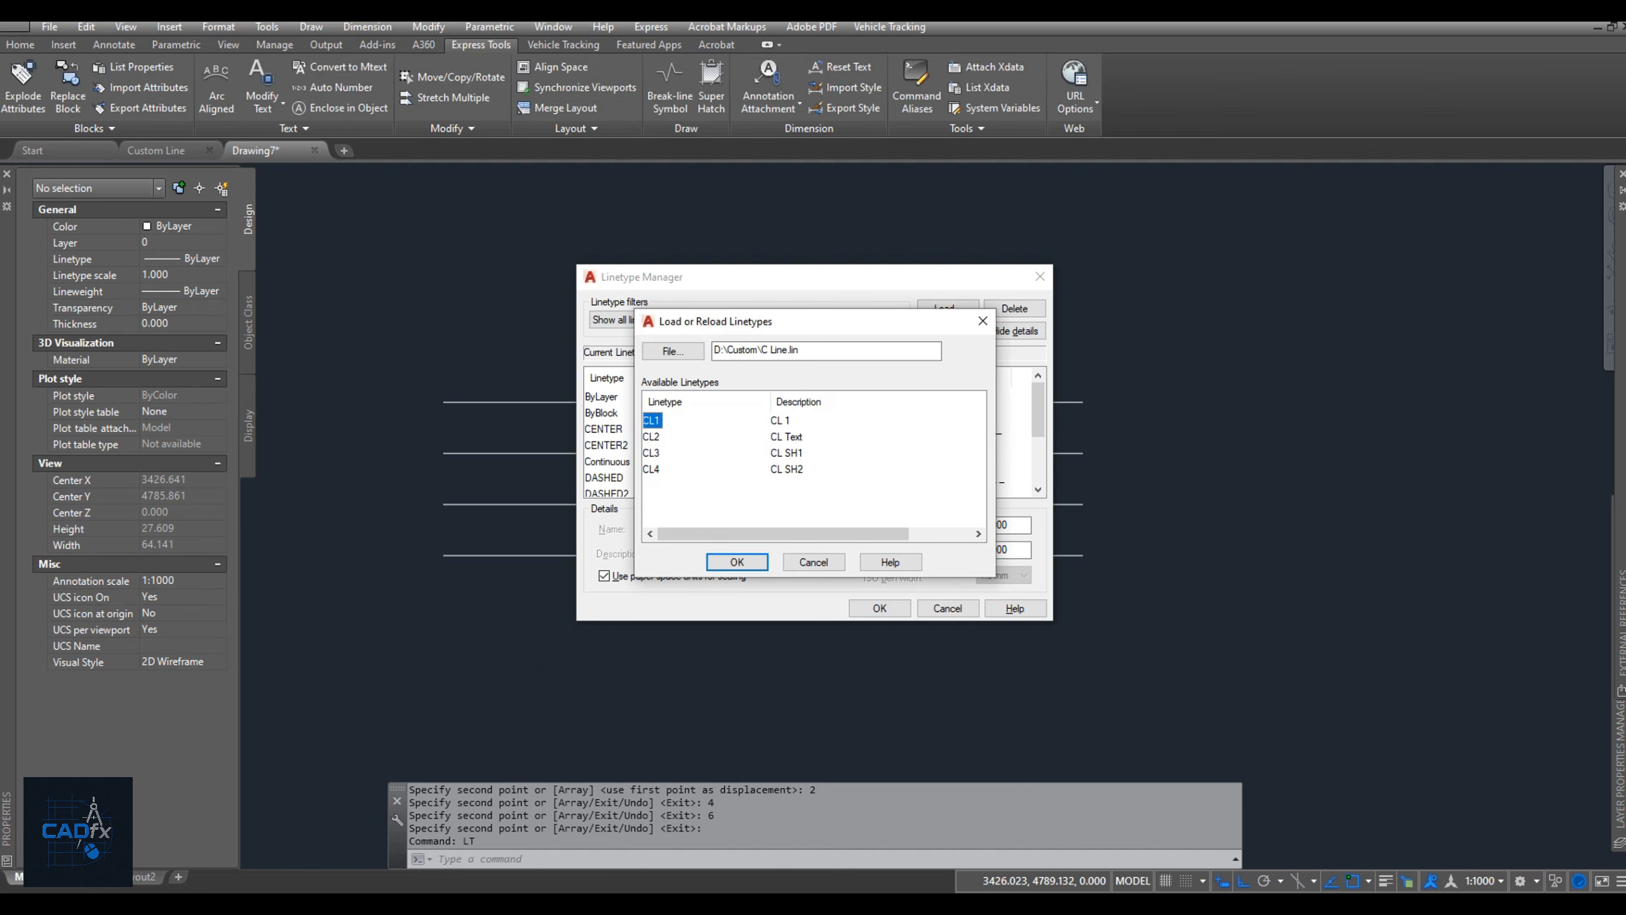
shift+click(651, 470)
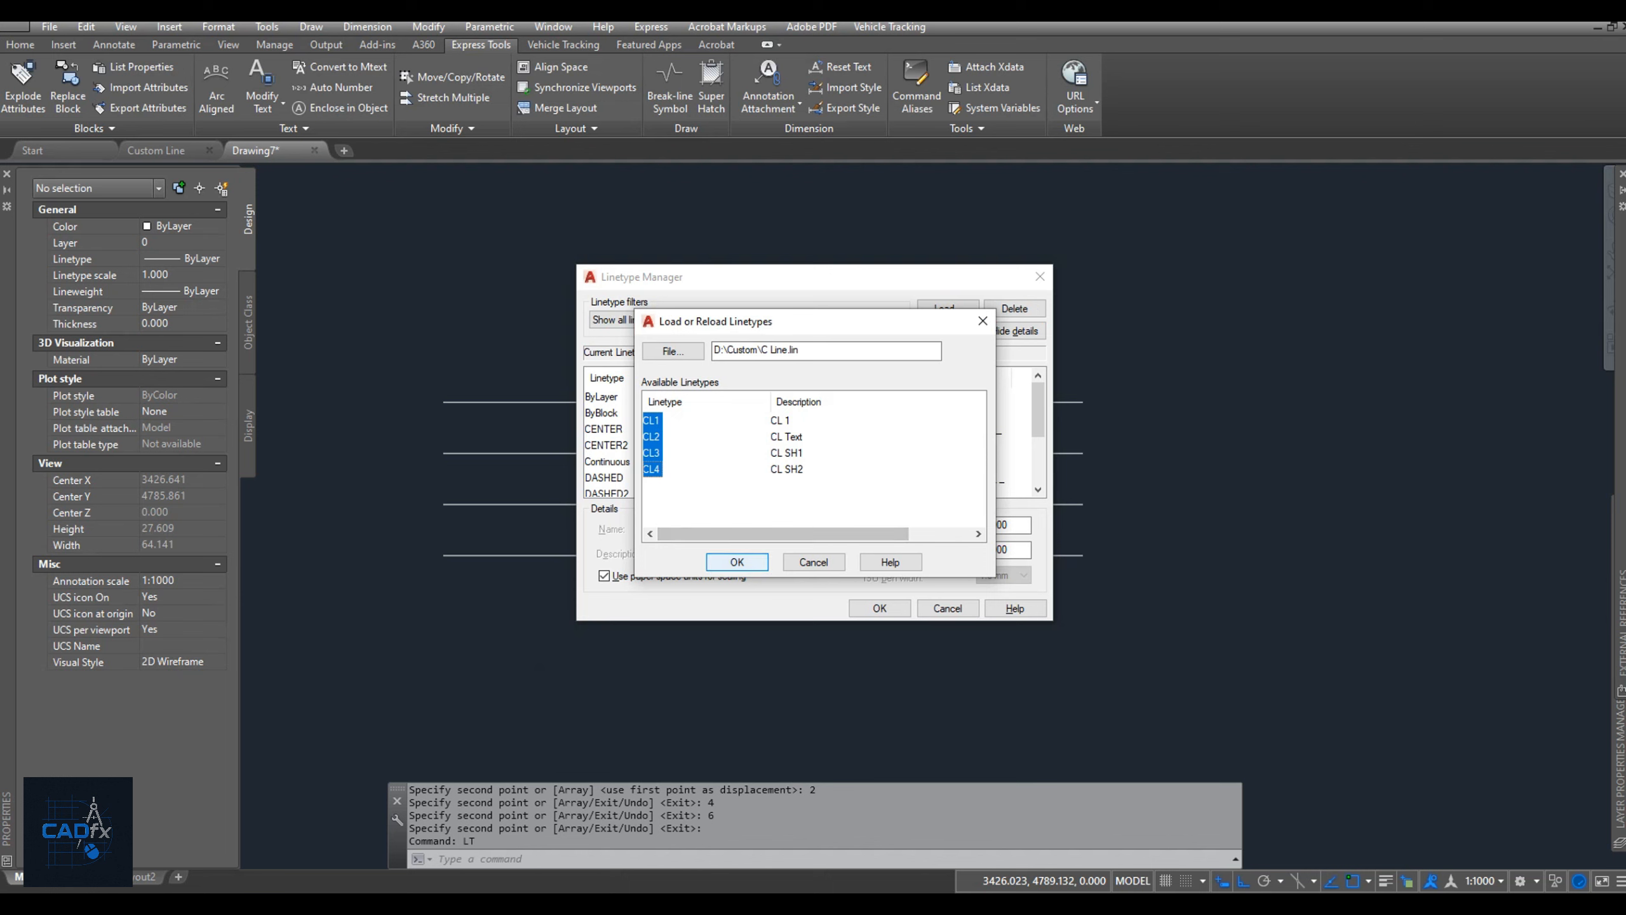
click(737, 562)
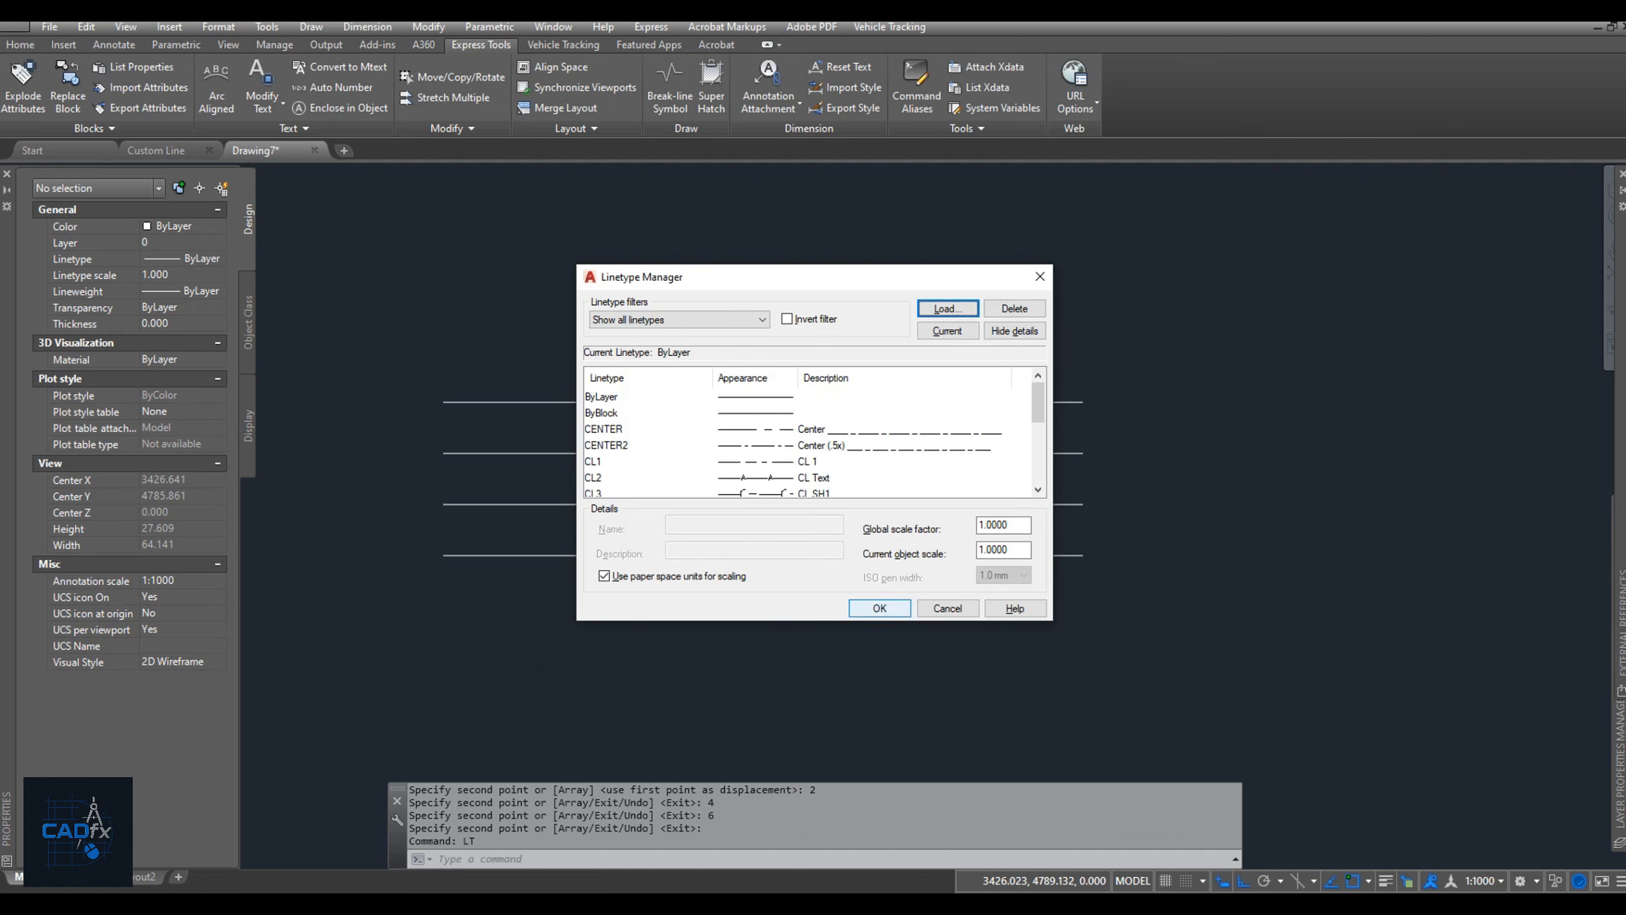
click(879, 608)
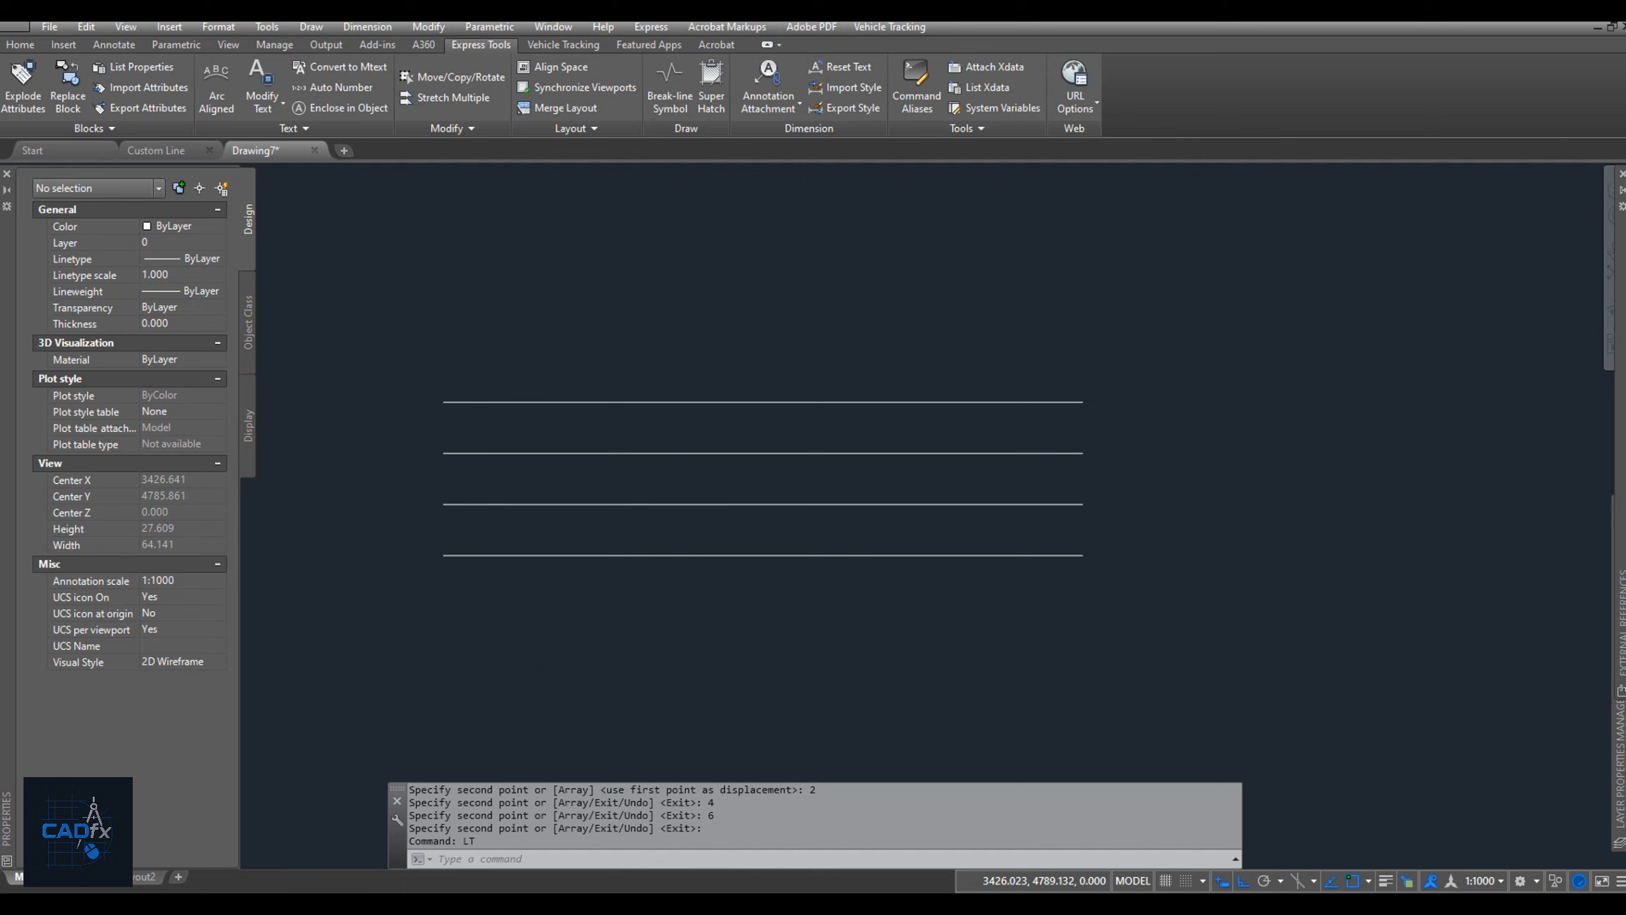
Assign the CL1 linetype to the topmost of the four parallel lines and clear the selection.
click(592, 400)
click(179, 258)
click(219, 258)
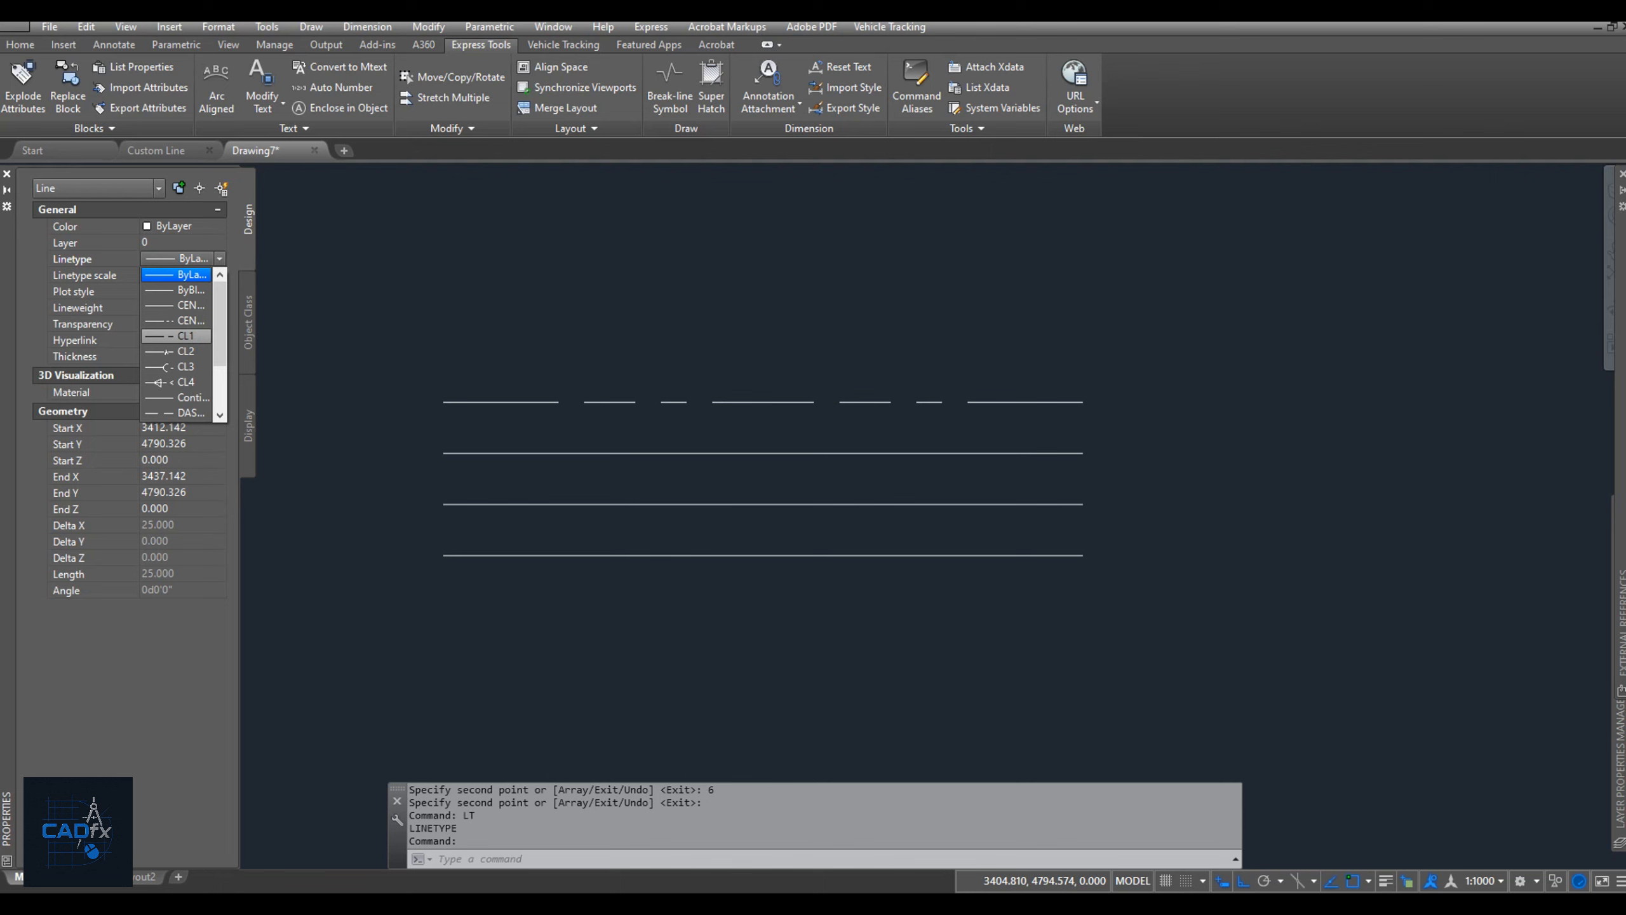
click(177, 335)
key(Escape)
key(Escape)
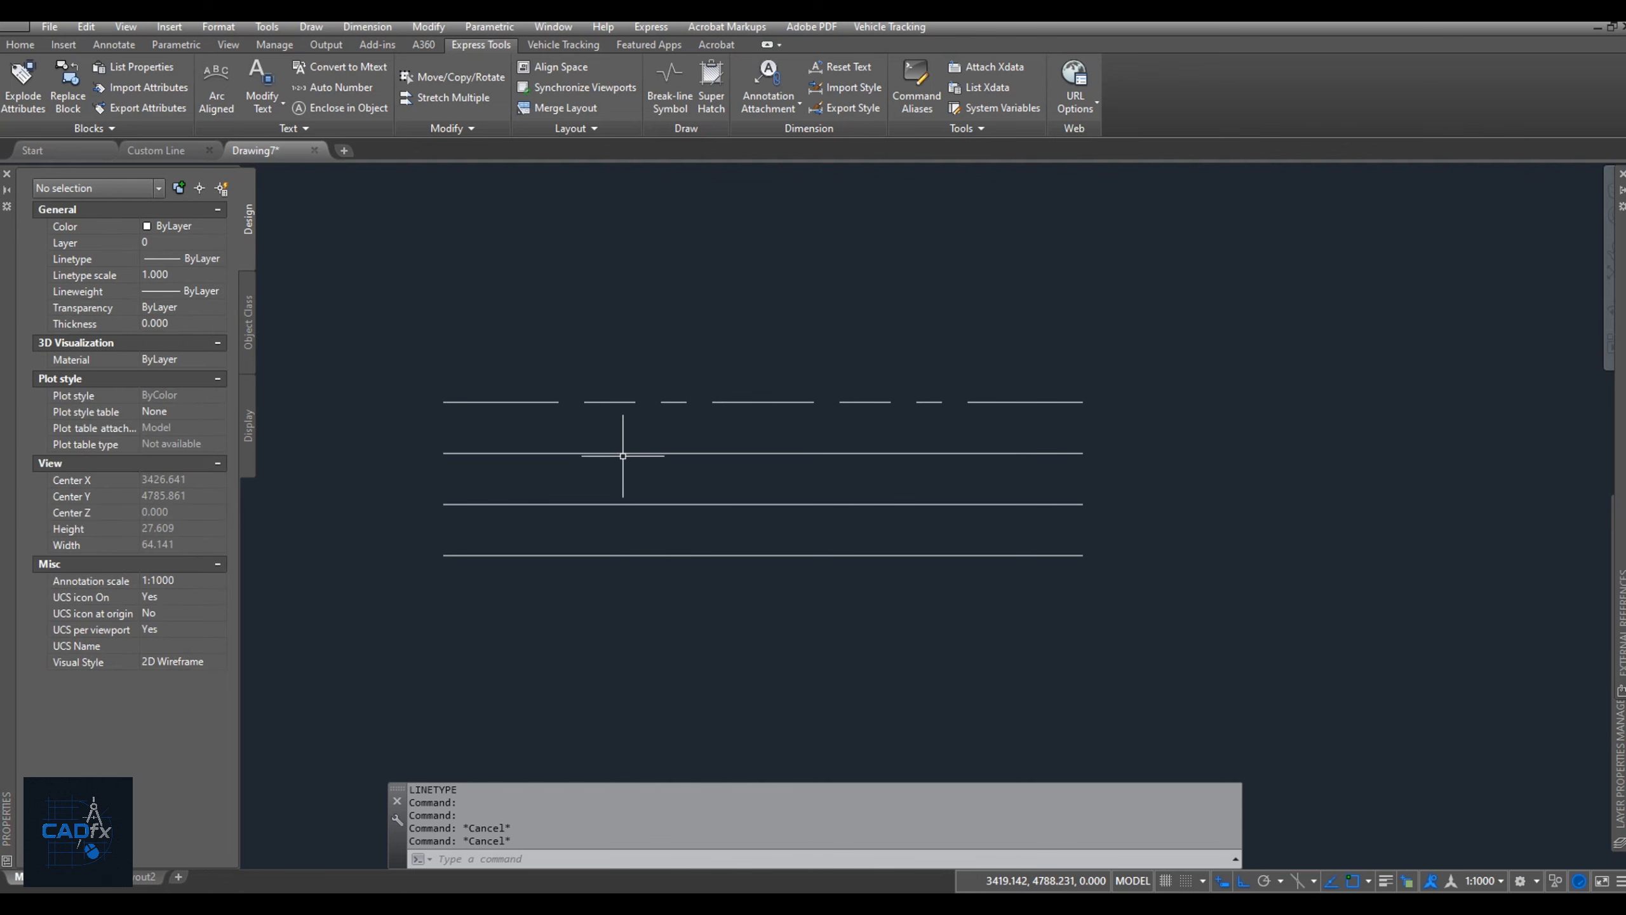
Assign the CL2 linetype to the second line from the top and deselect it.
click(621, 453)
click(179, 257)
click(219, 257)
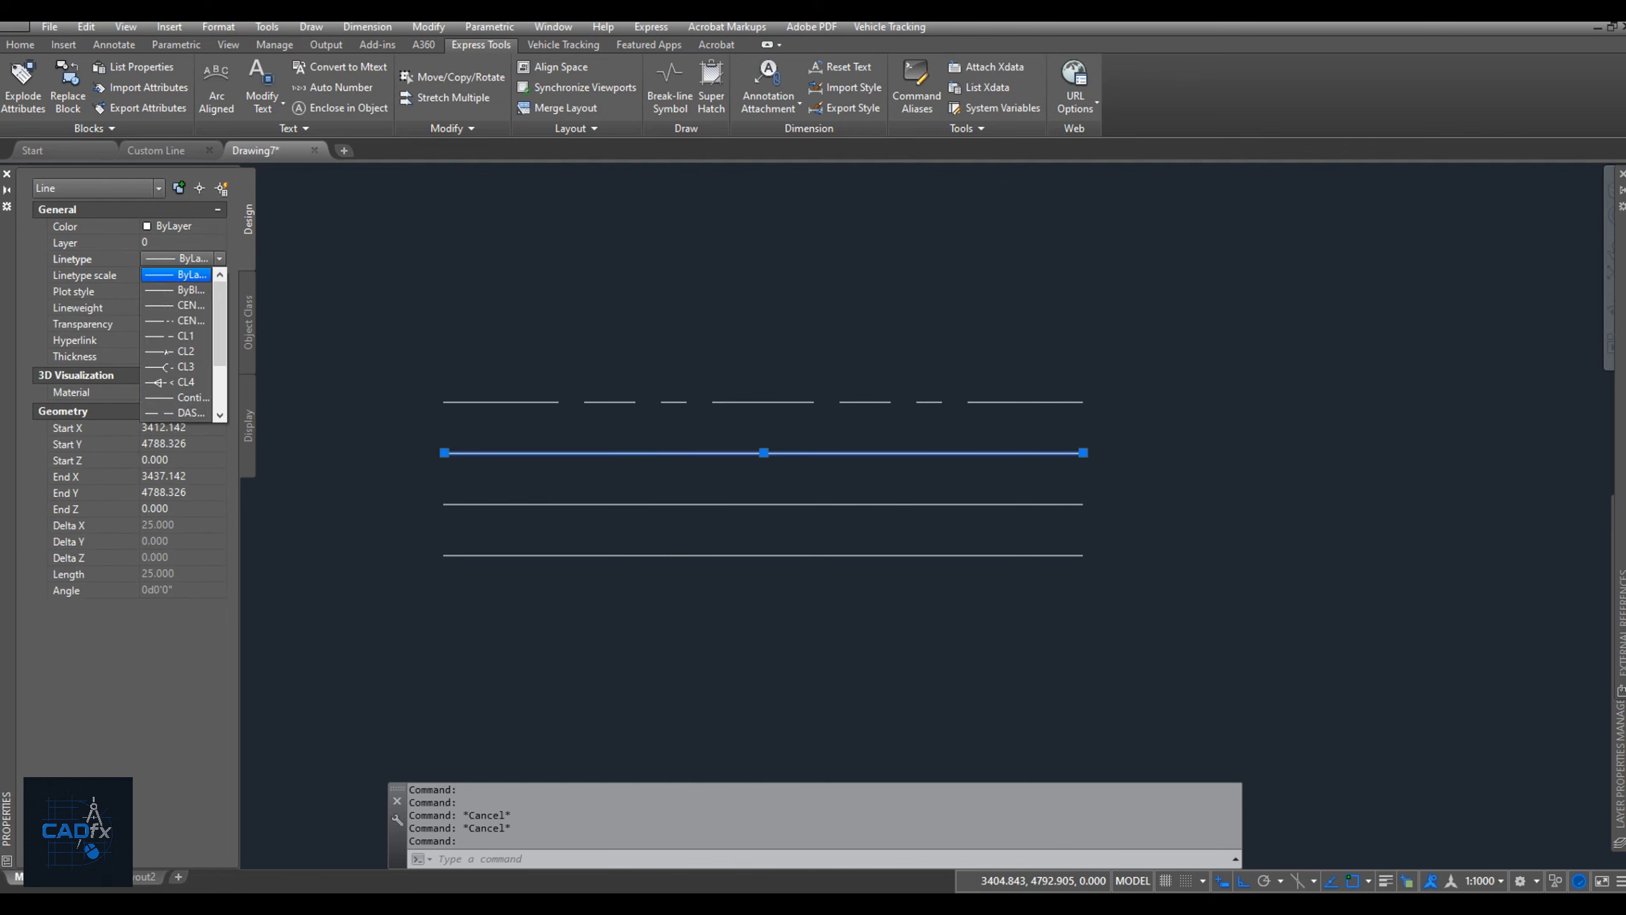
click(176, 351)
key(Escape)
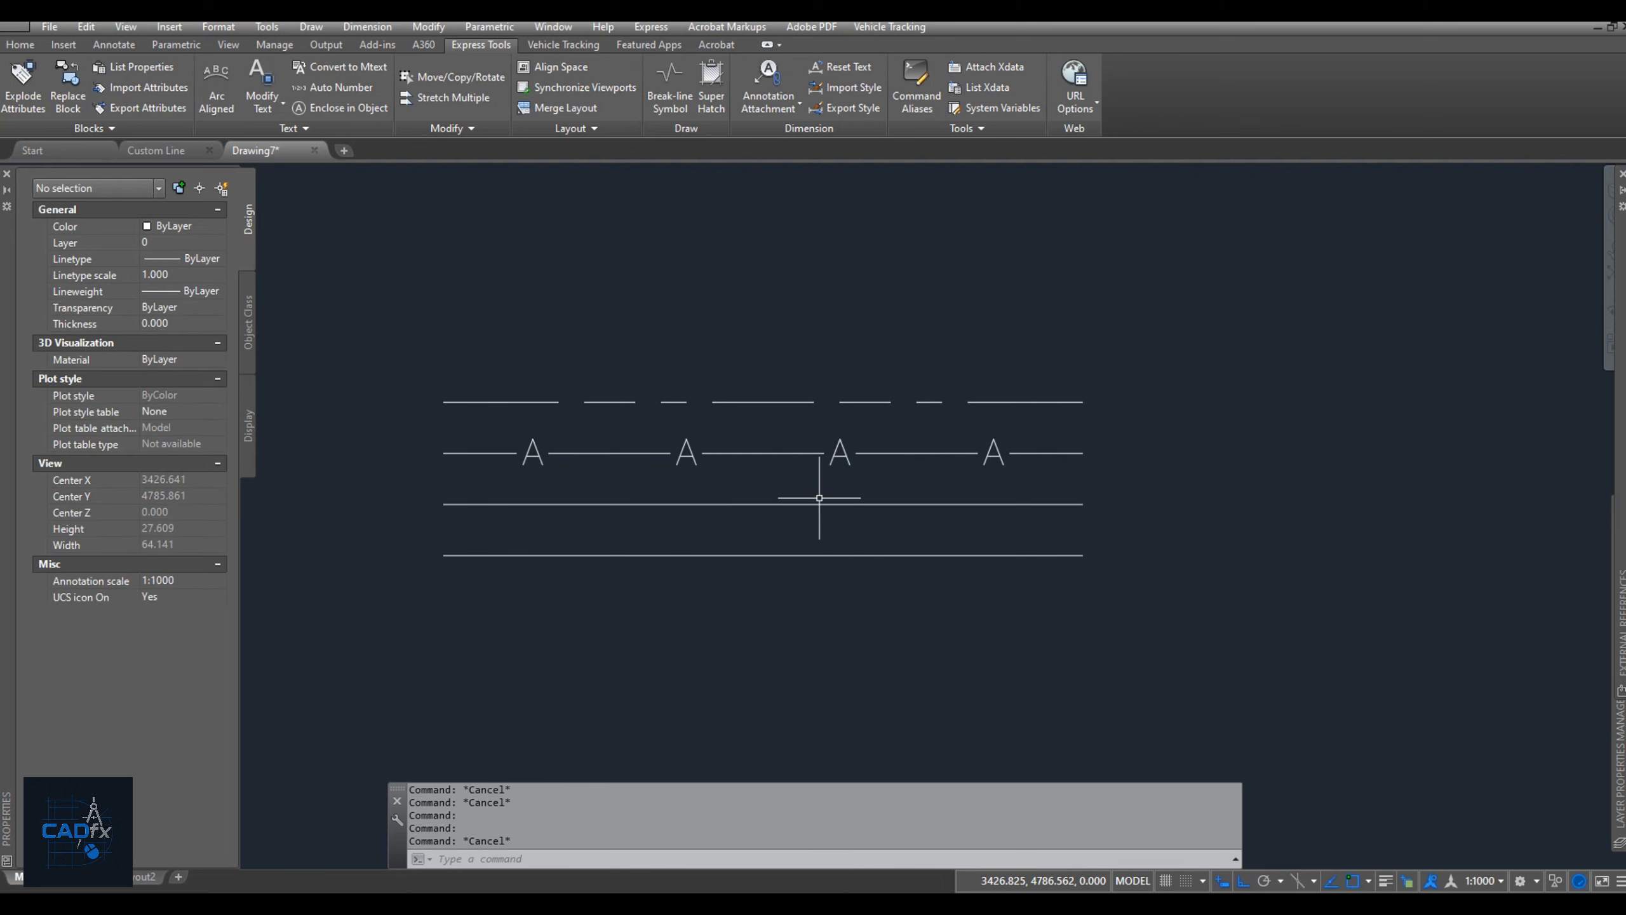
Assign the CL3 linetype to the third line from the top and deselect it.
click(820, 508)
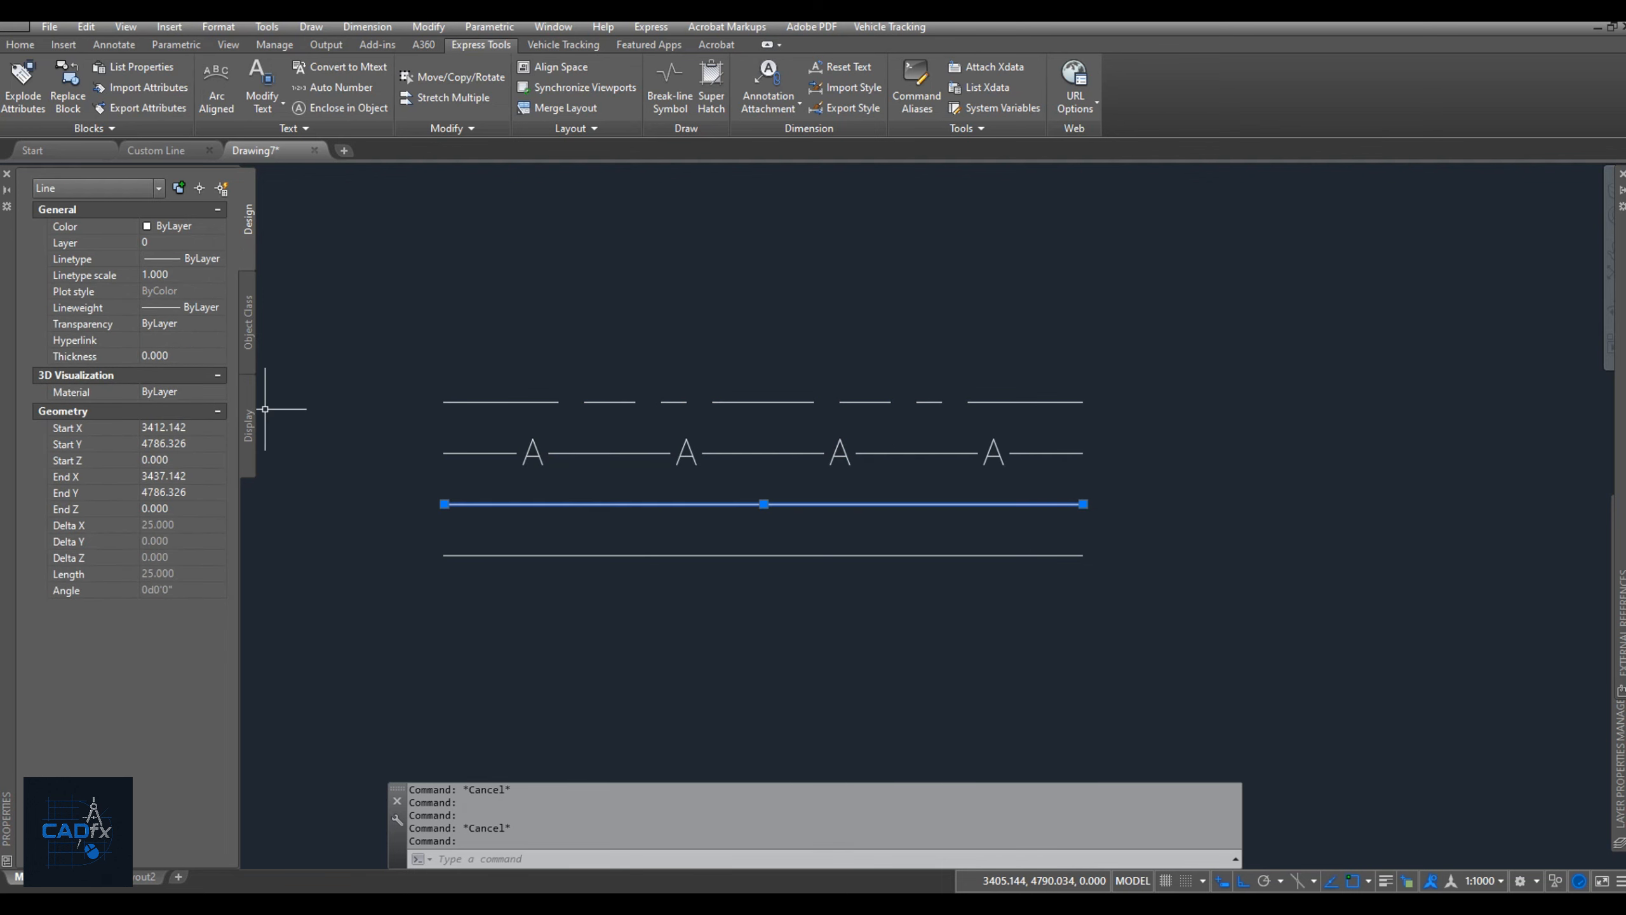
click(179, 258)
click(219, 258)
click(177, 367)
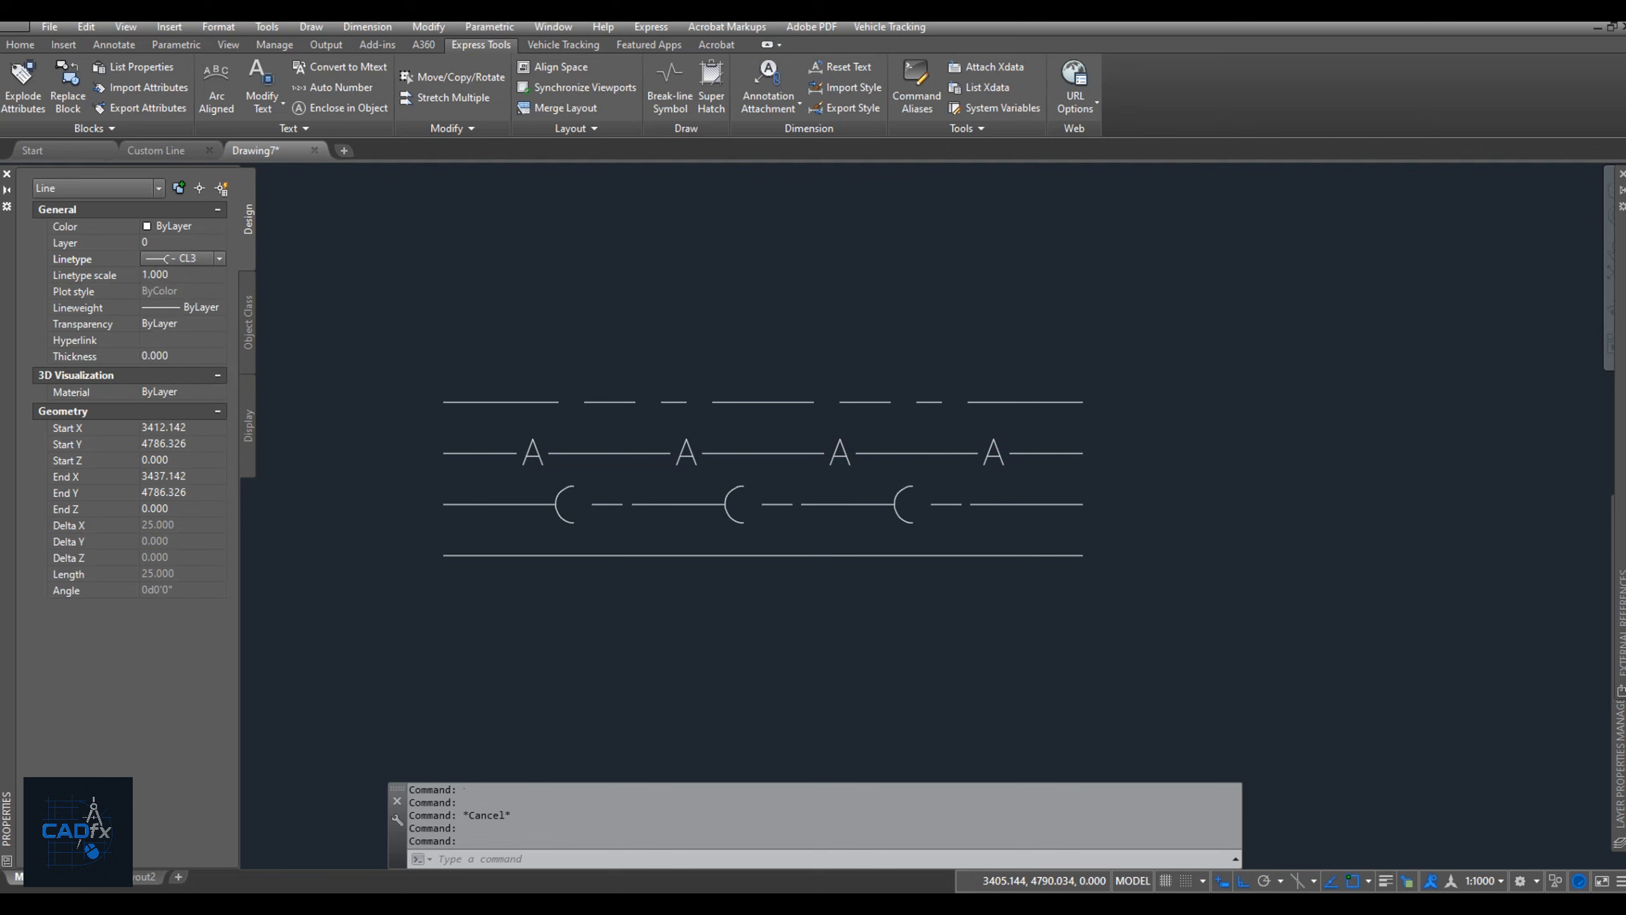
key(Escape)
Assign the CL4 linetype to the lowest of the four parallel lines and deselect it.
click(835, 555)
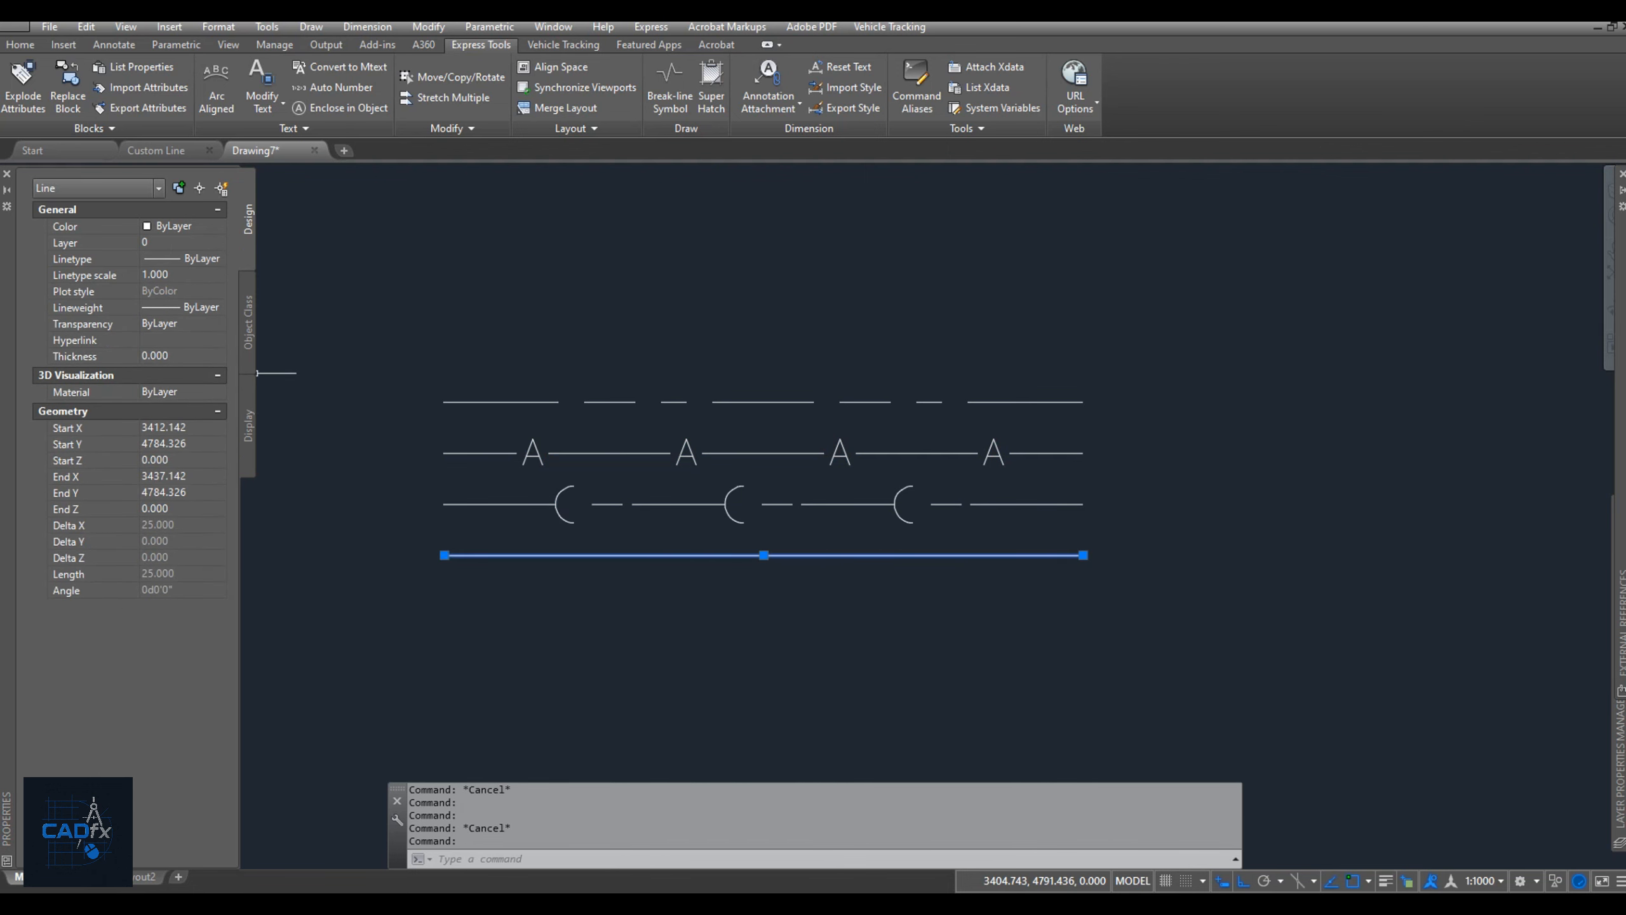
click(179, 258)
click(219, 258)
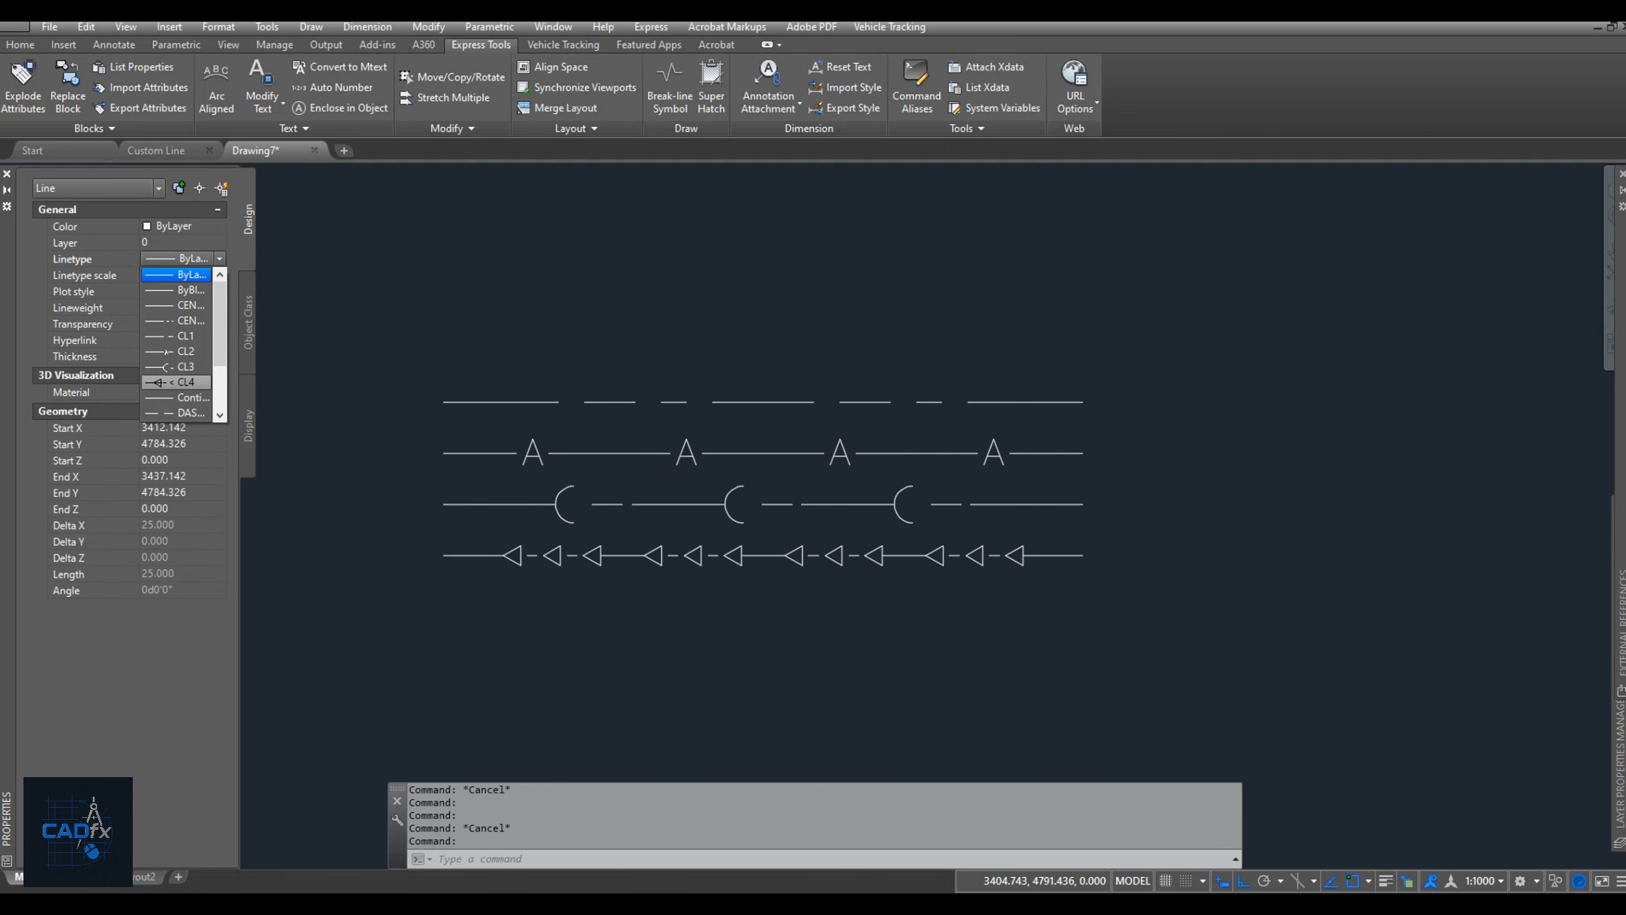
click(177, 383)
key(Escape)
Examine the four custom linetypes up close and switch to the Custom Line drawing to compare them with the originals.
mouse_move(1061, 537)
middle_down()
mouse_move(1155, 439)
mouse_move(1382, 590)
middle_up()
scroll(1155, 439, up, 2)
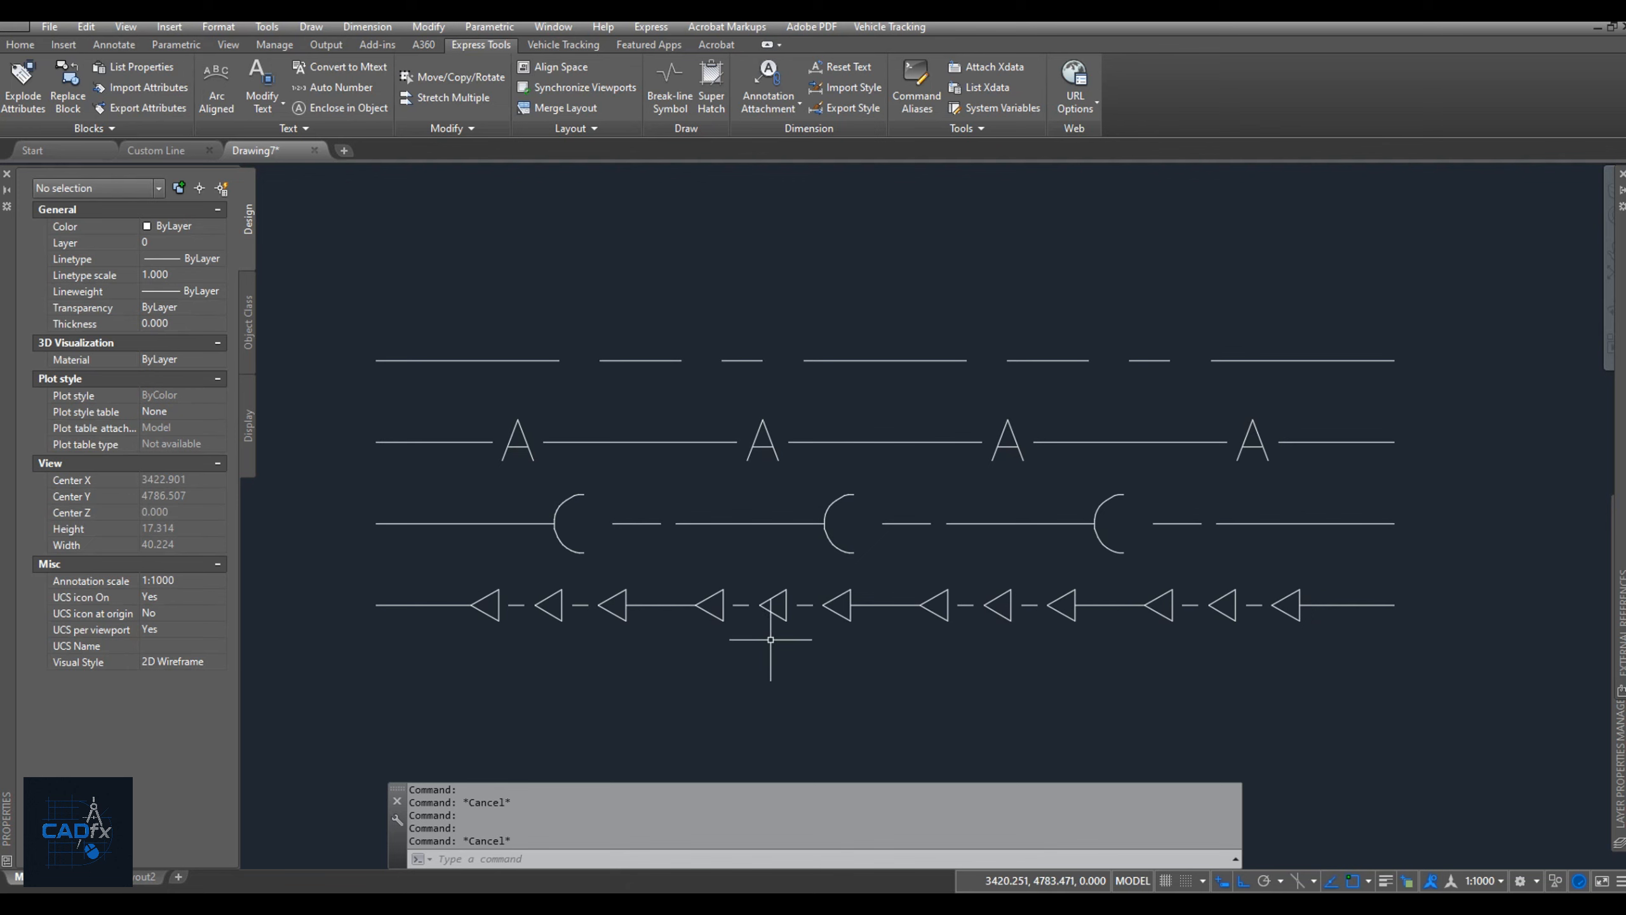
click(157, 150)
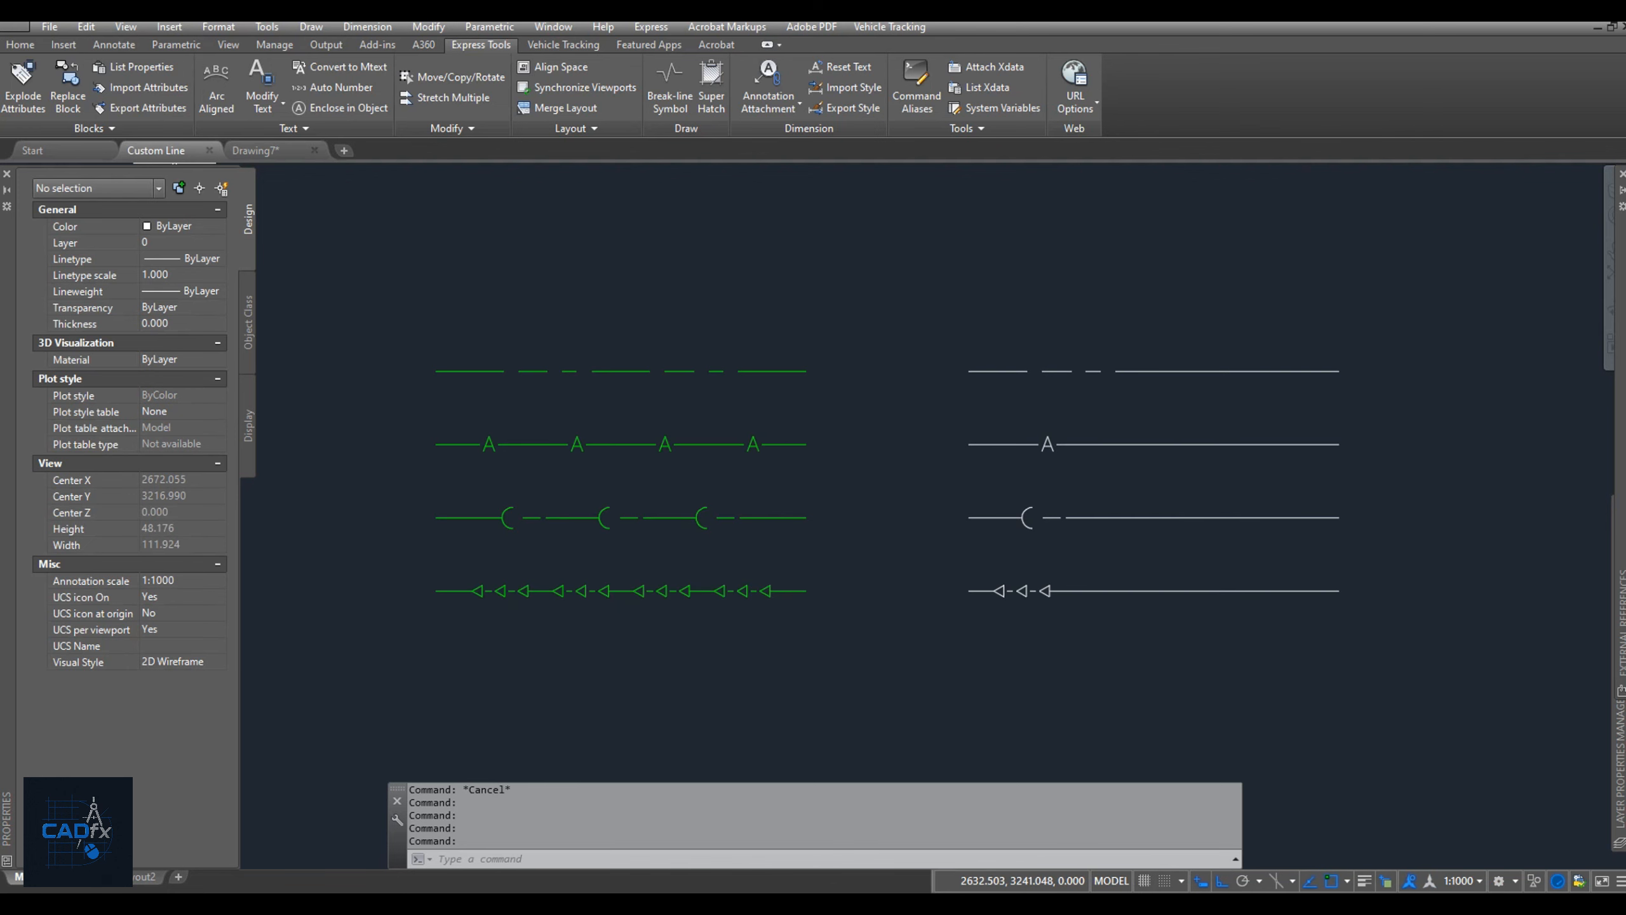